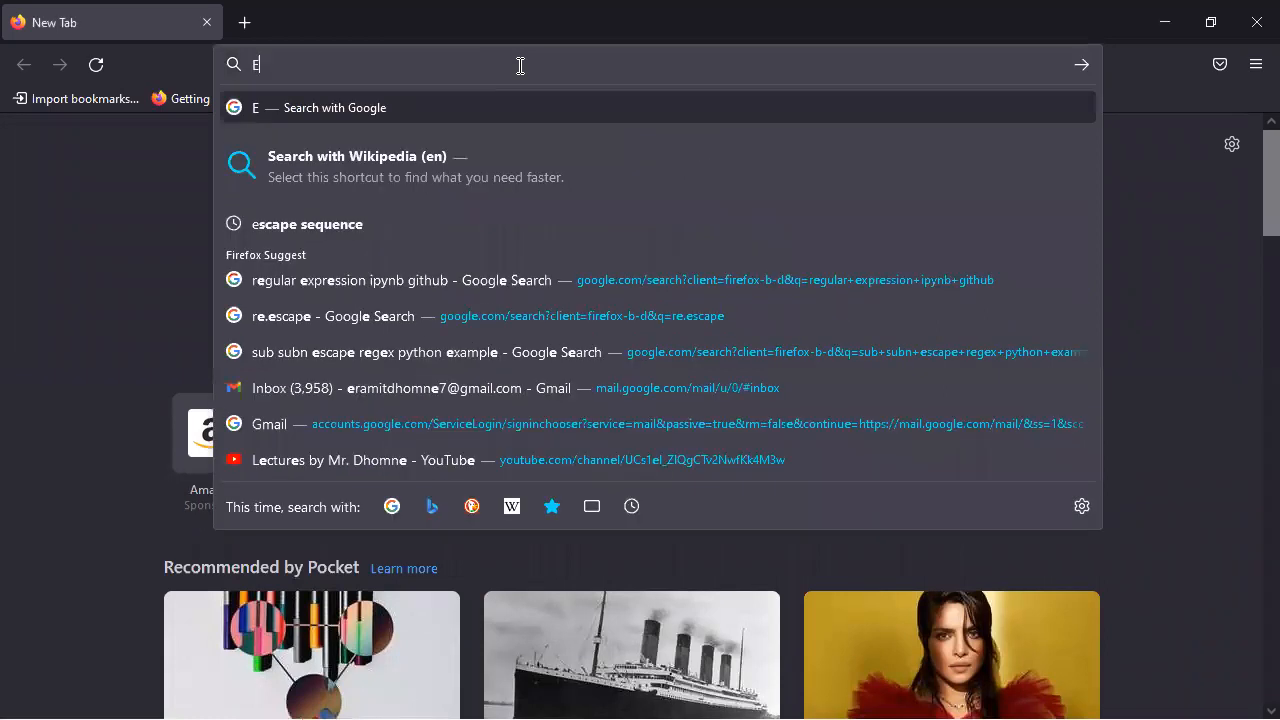
# Search the web for "eclipse download" and open the official Eclipse downloads page
pyautogui.write('e')
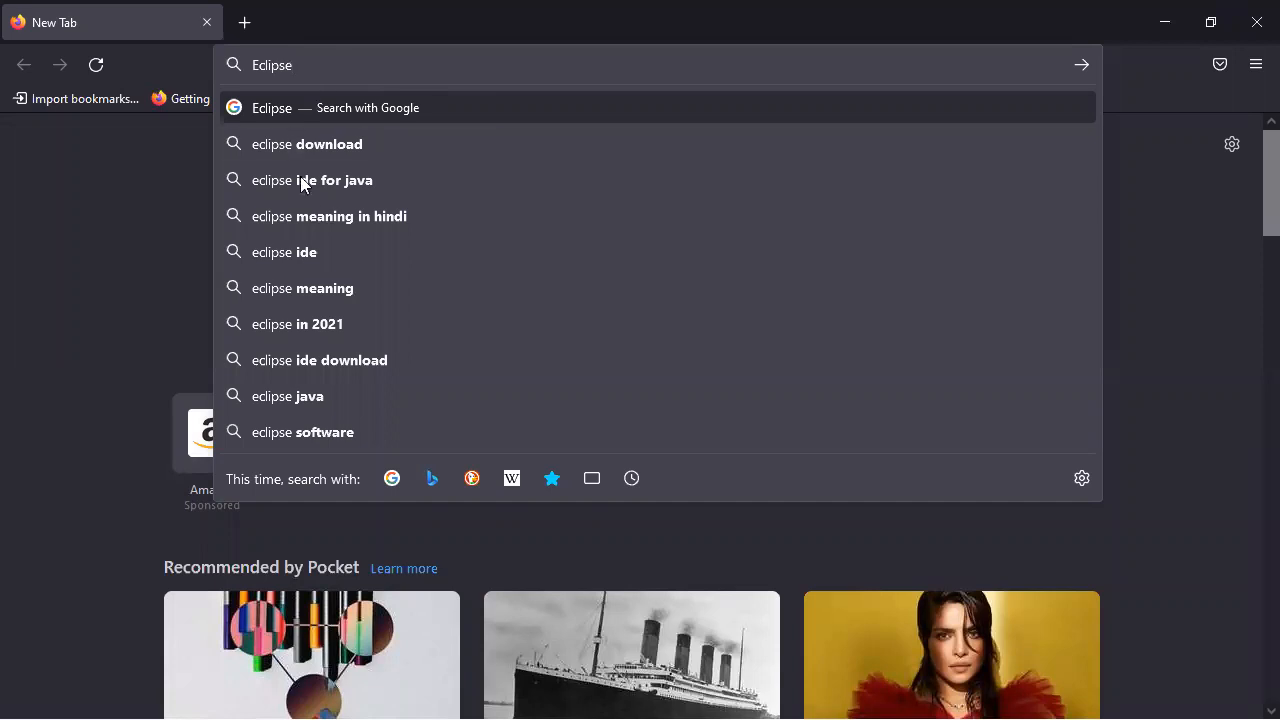
pyautogui.click(324, 144)
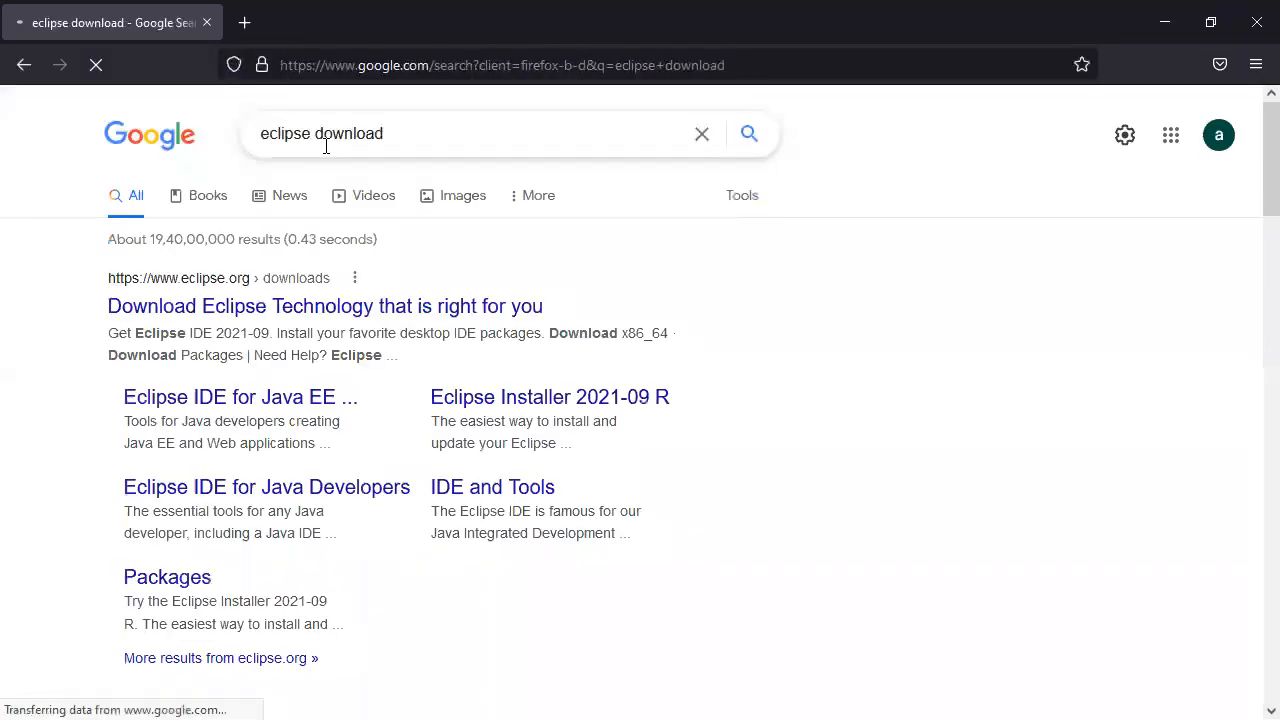
pyautogui.click(296, 318)
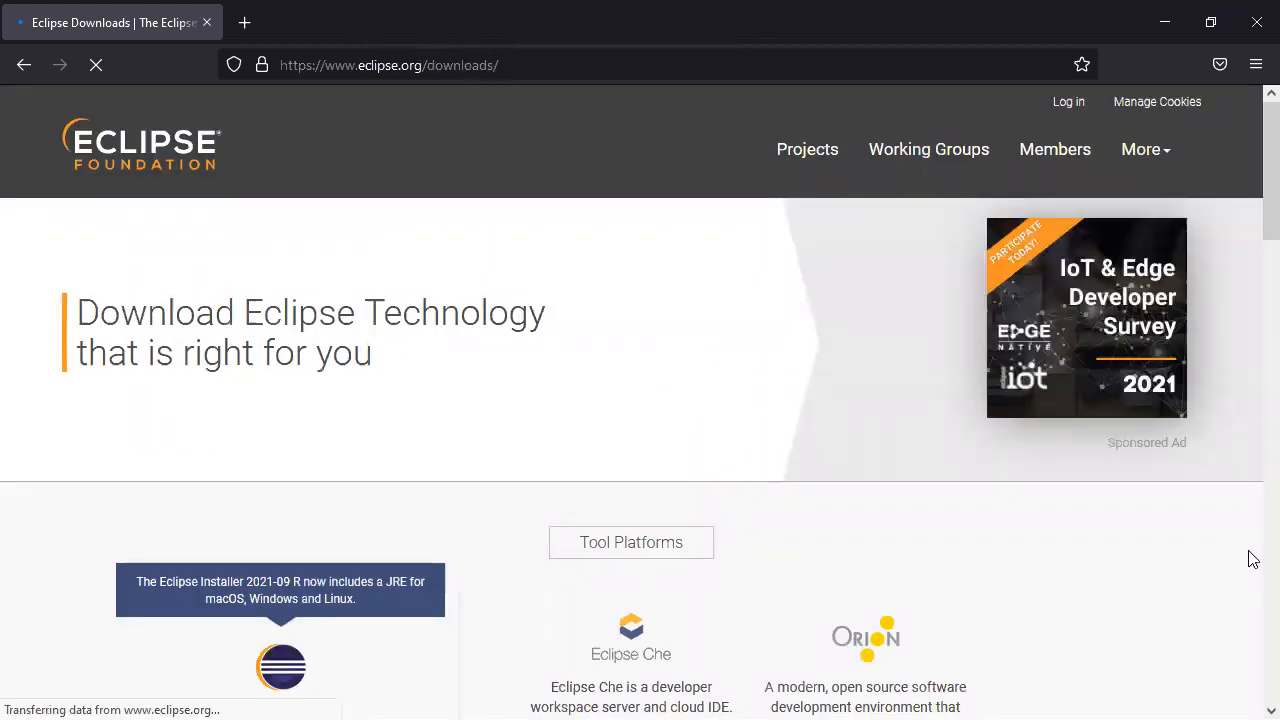
# Download the x86_64 installer for Eclipse IDE 2021-09 and save the file eclipse-inst-jre-win64.exe
pyautogui.scroll(-5, 1253, 558)
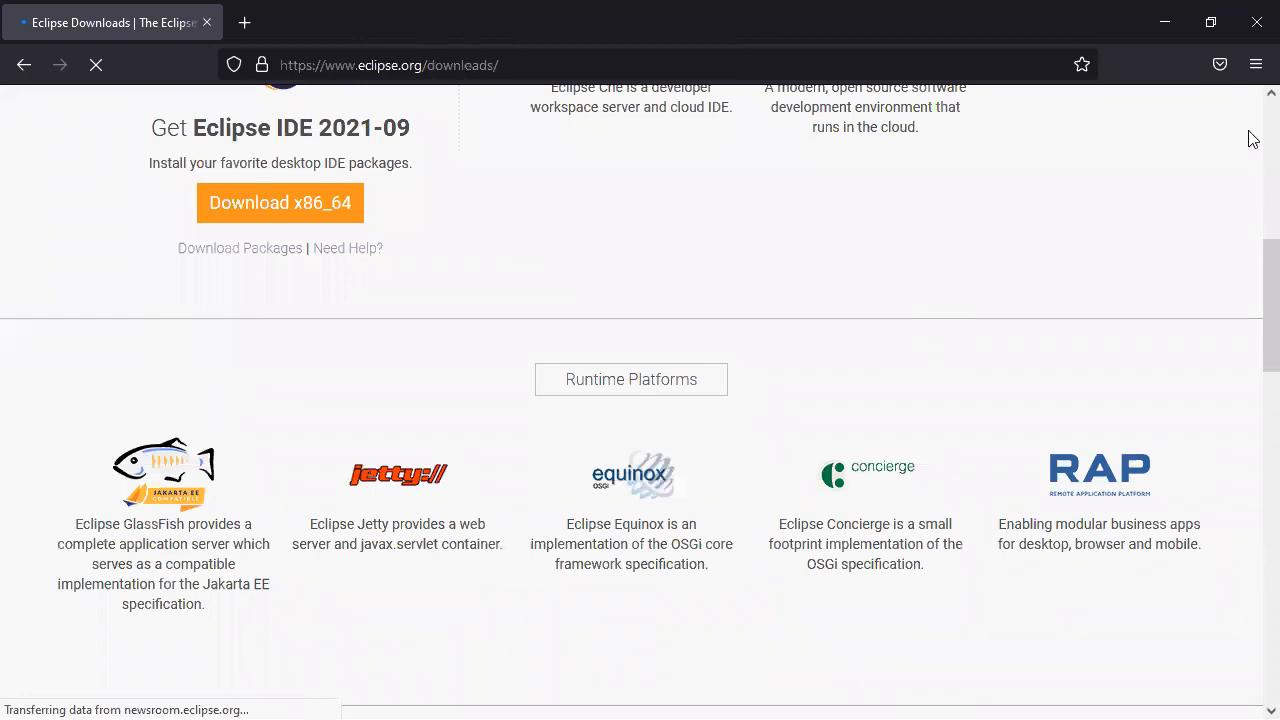
pyautogui.click(1269, 93)
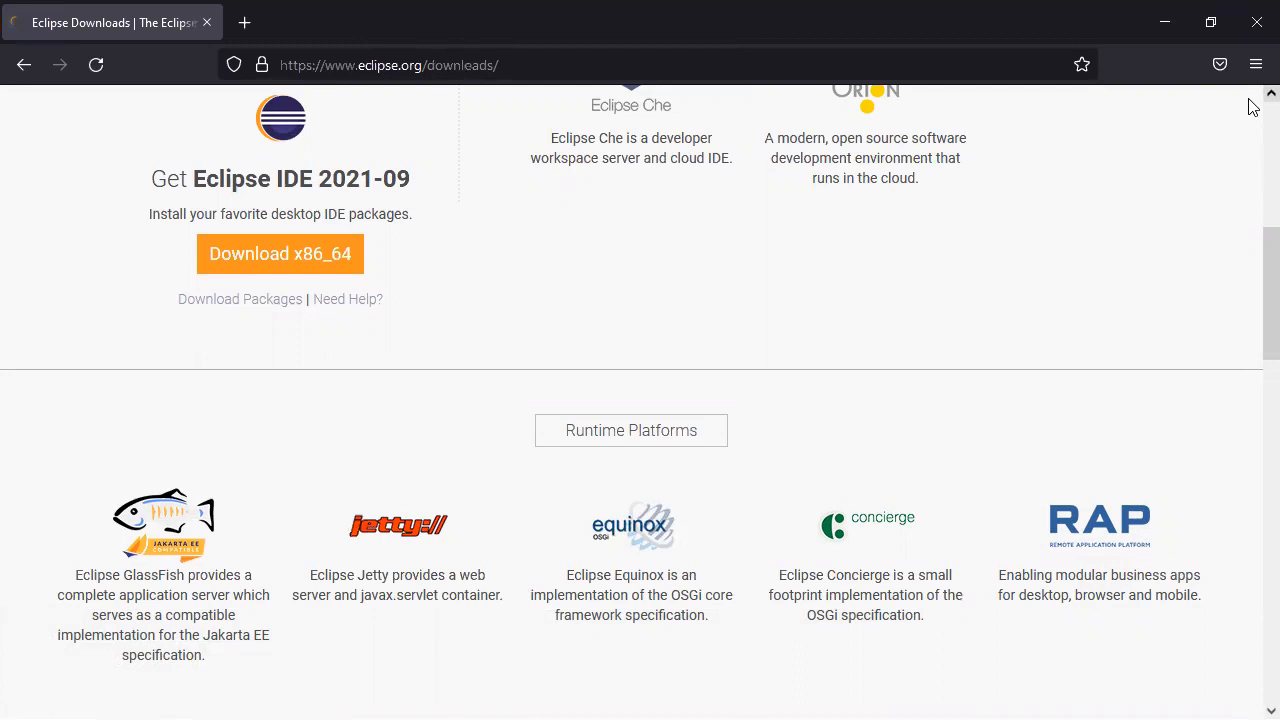
pyautogui.scroll(2, 1250, 105)
pyautogui.scroll(1, 1250, 105)
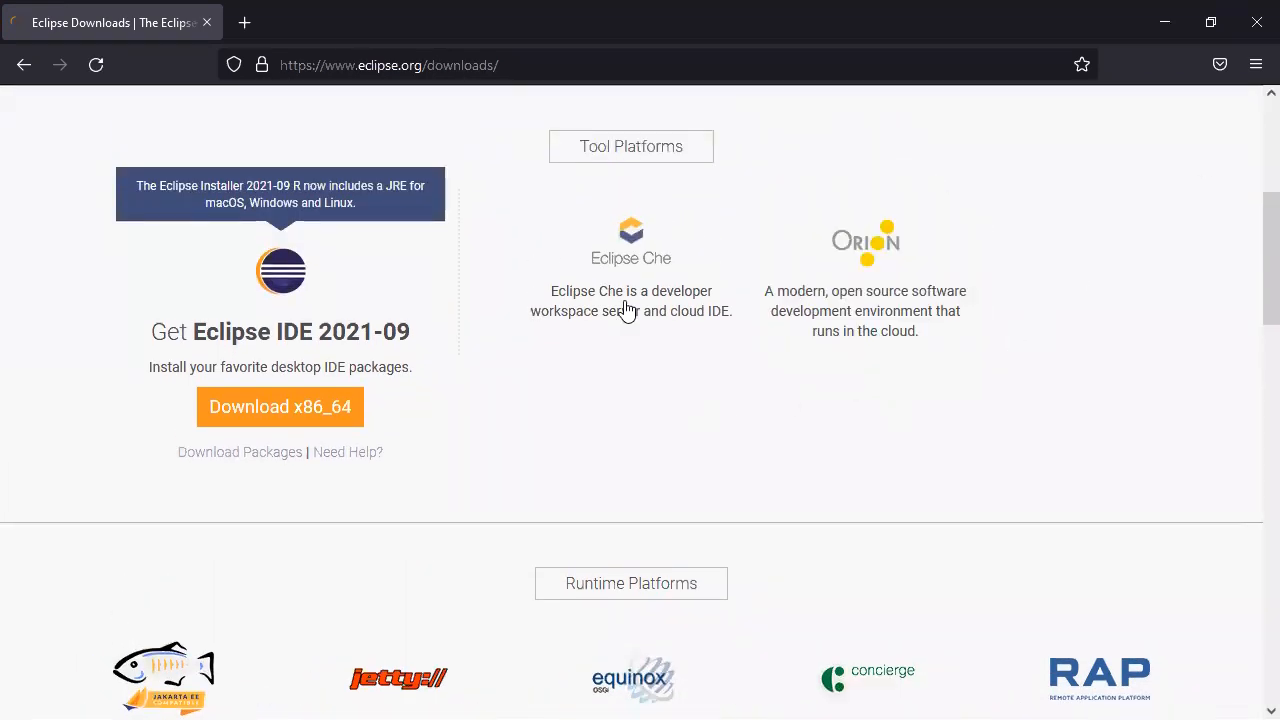
pyautogui.moveTo(645, 312)
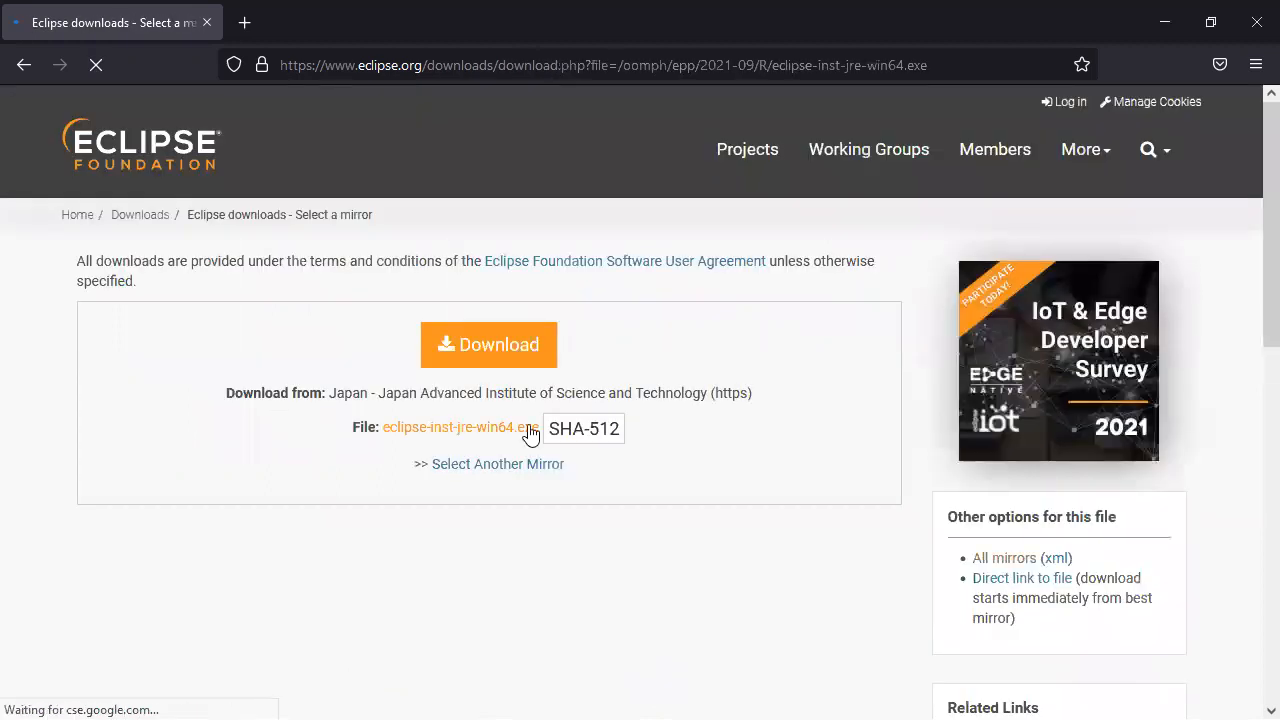
pyautogui.click(476, 356)
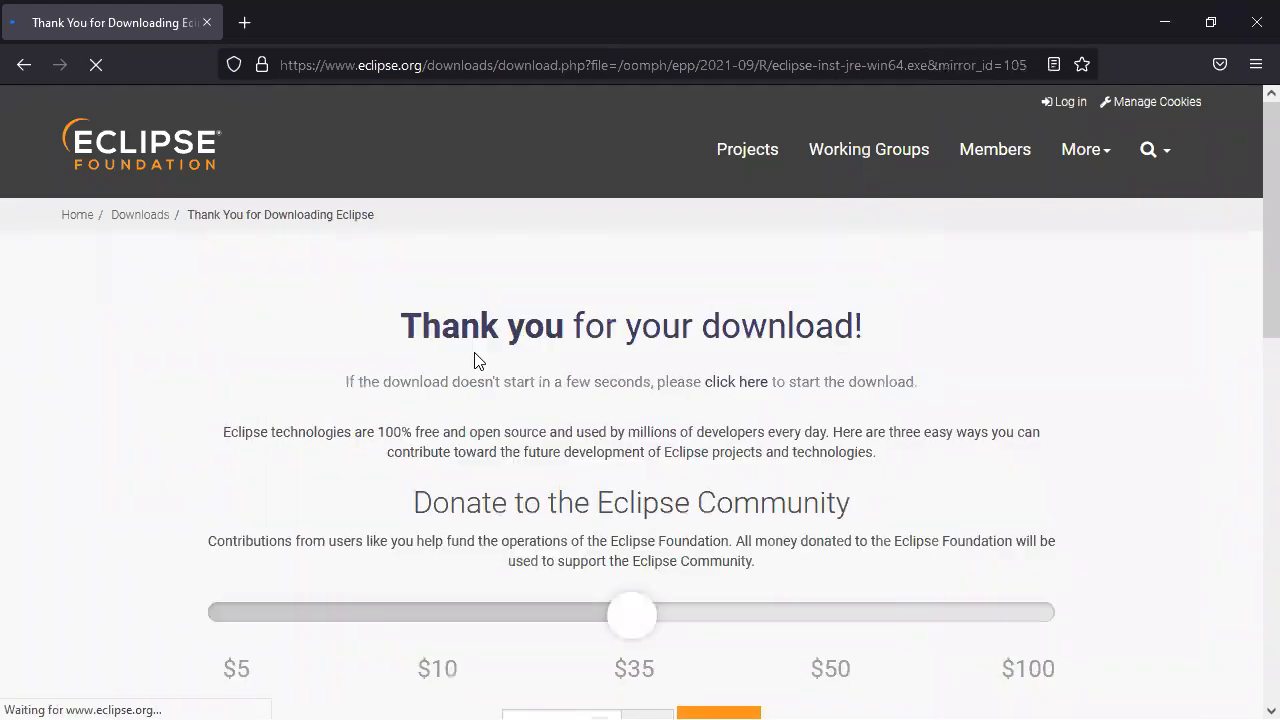
pyautogui.scroll(-5, 1253, 591)
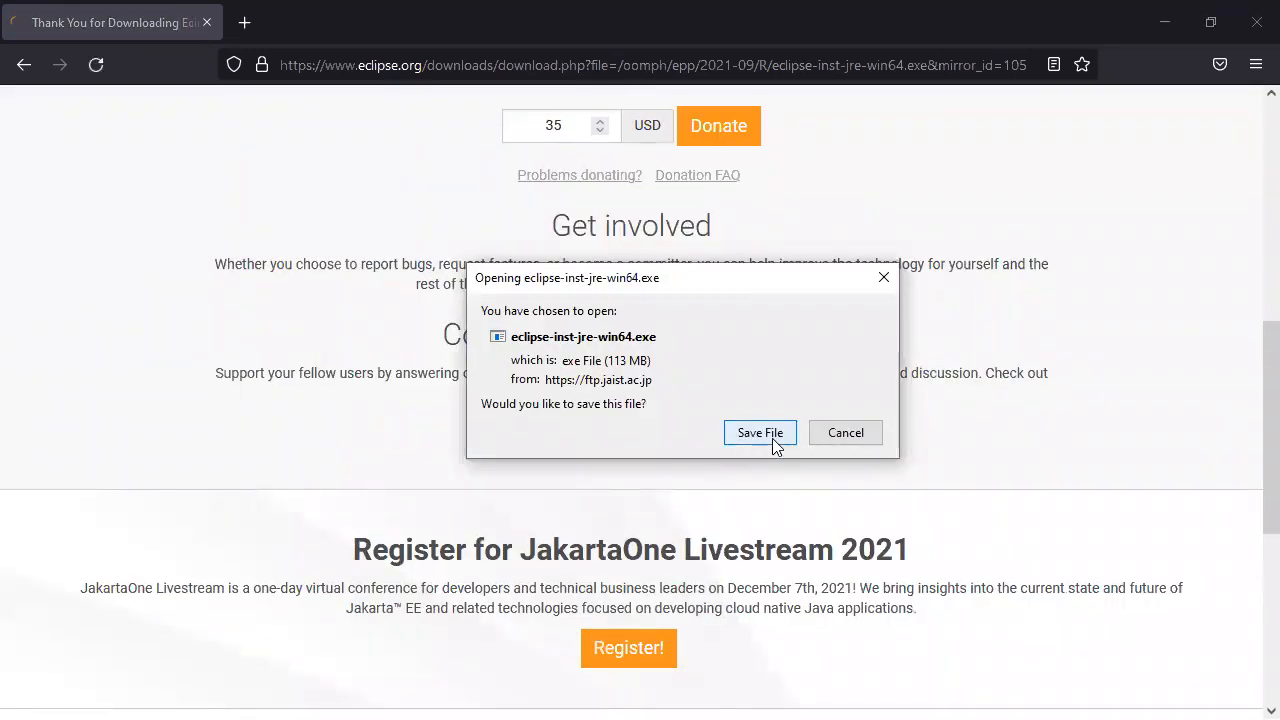
pyautogui.click(771, 436)
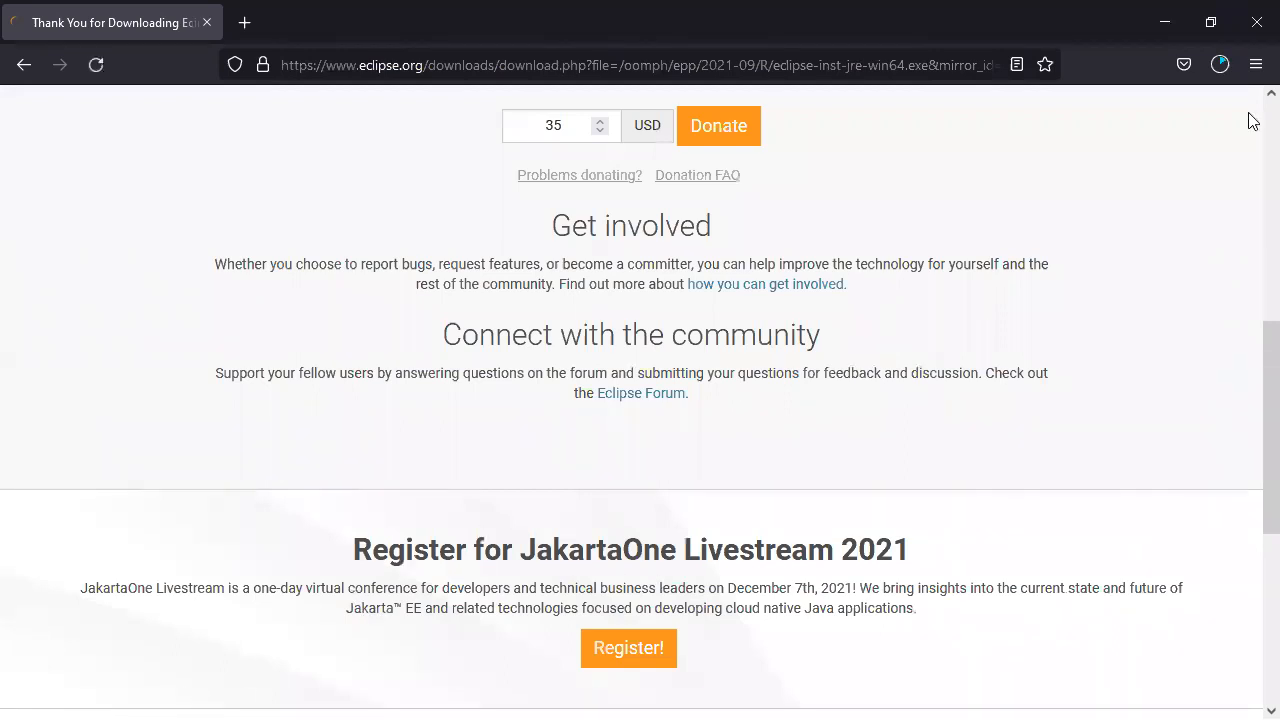
# Find eclipse-inst-jre-win64.exe among the browser's downloads and launch it
pyautogui.click(1246, 70)
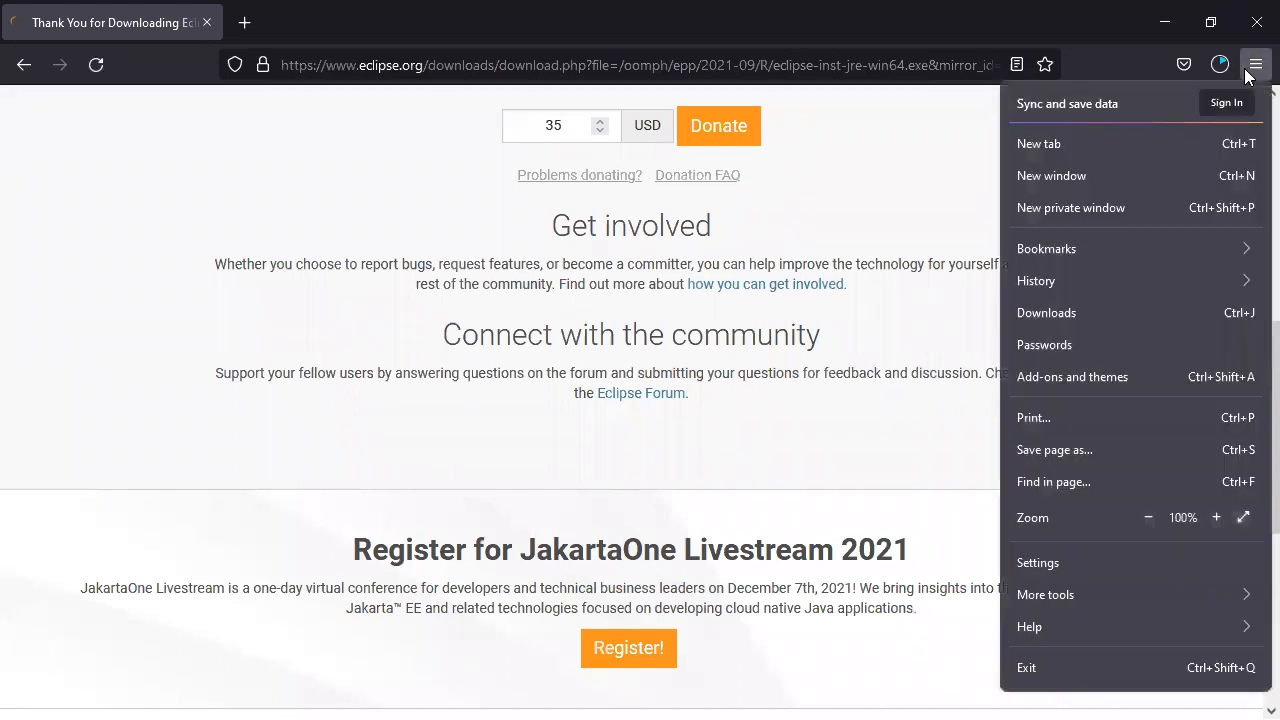
pyautogui.click(1048, 312)
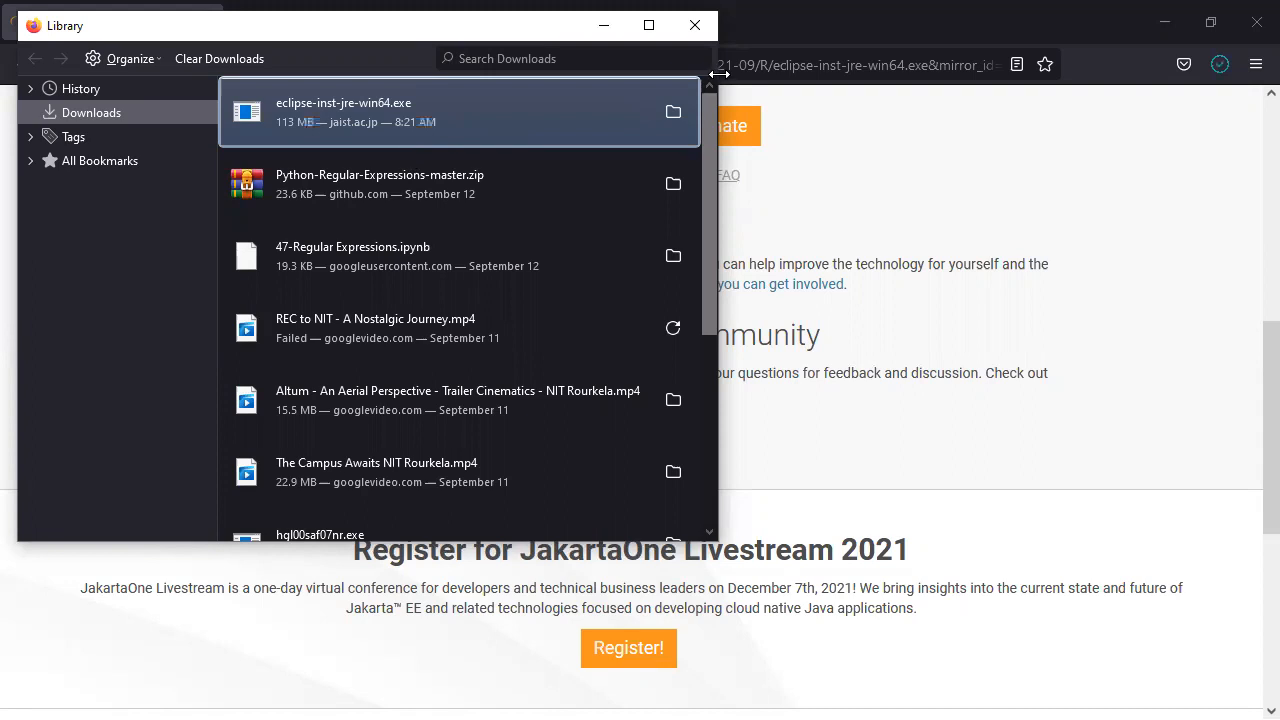
pyautogui.doubleClick(385, 108)
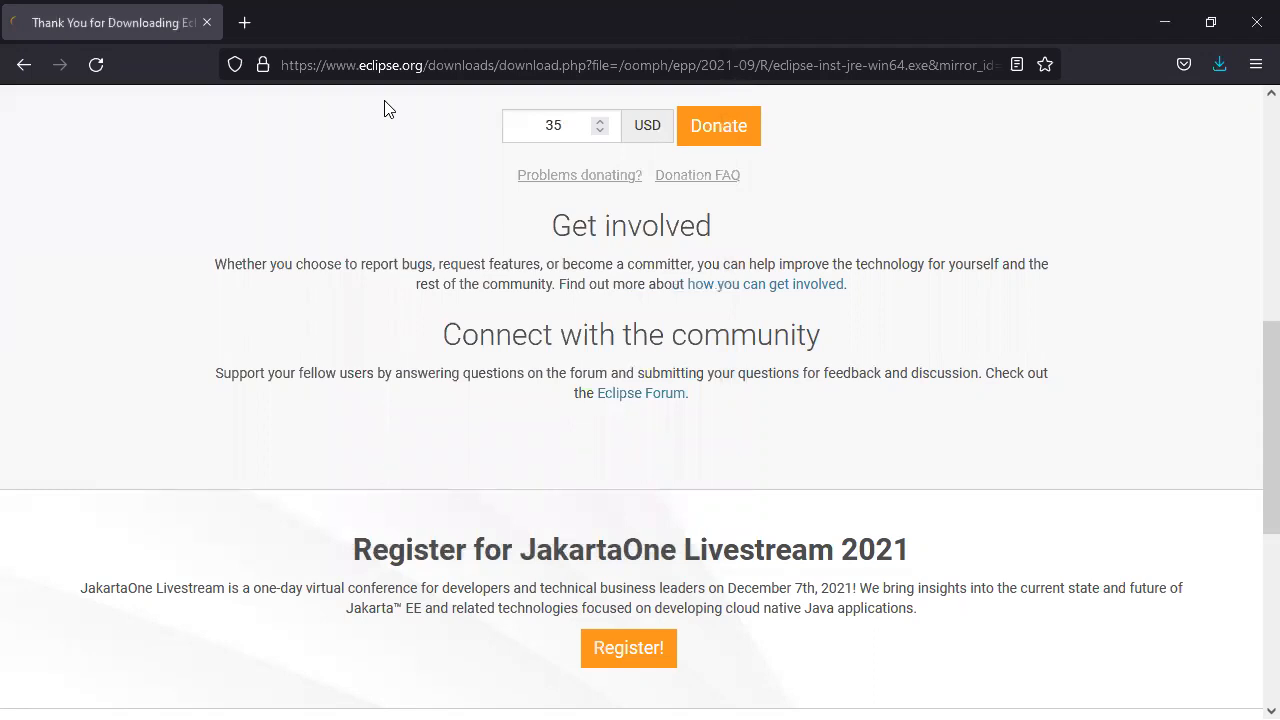
pyautogui.click(1219, 66)
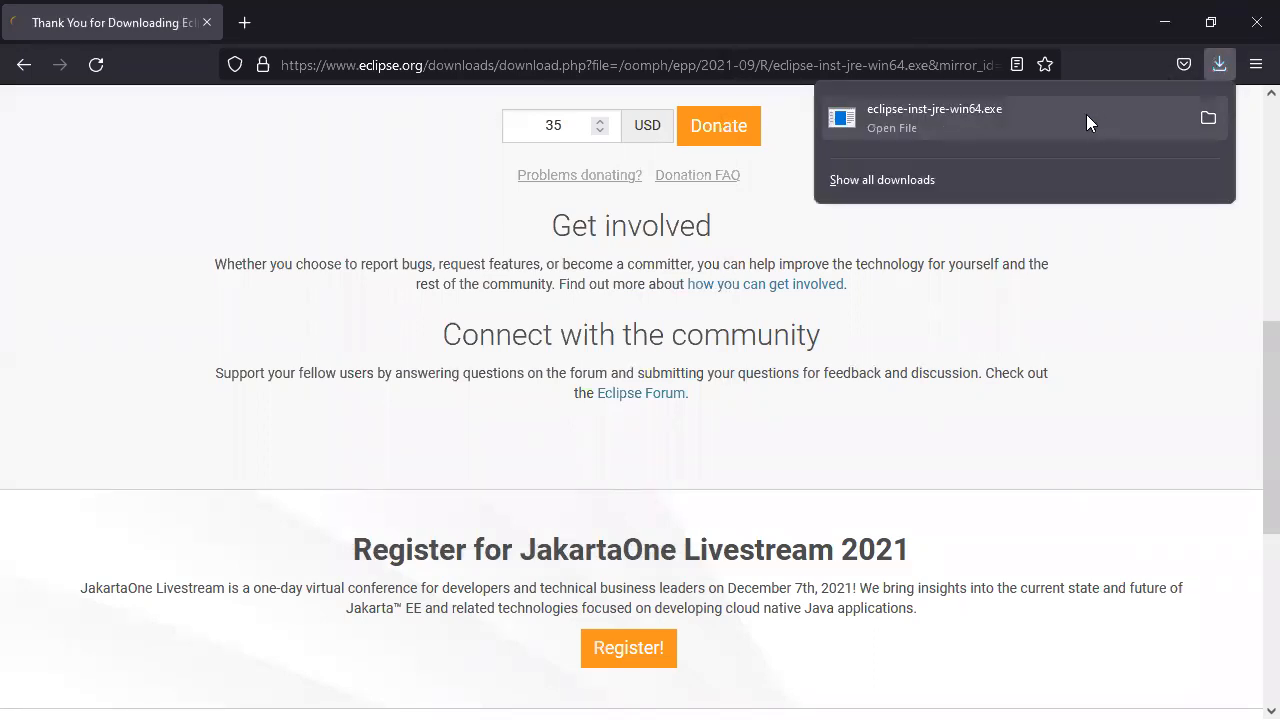
pyautogui.click(885, 135)
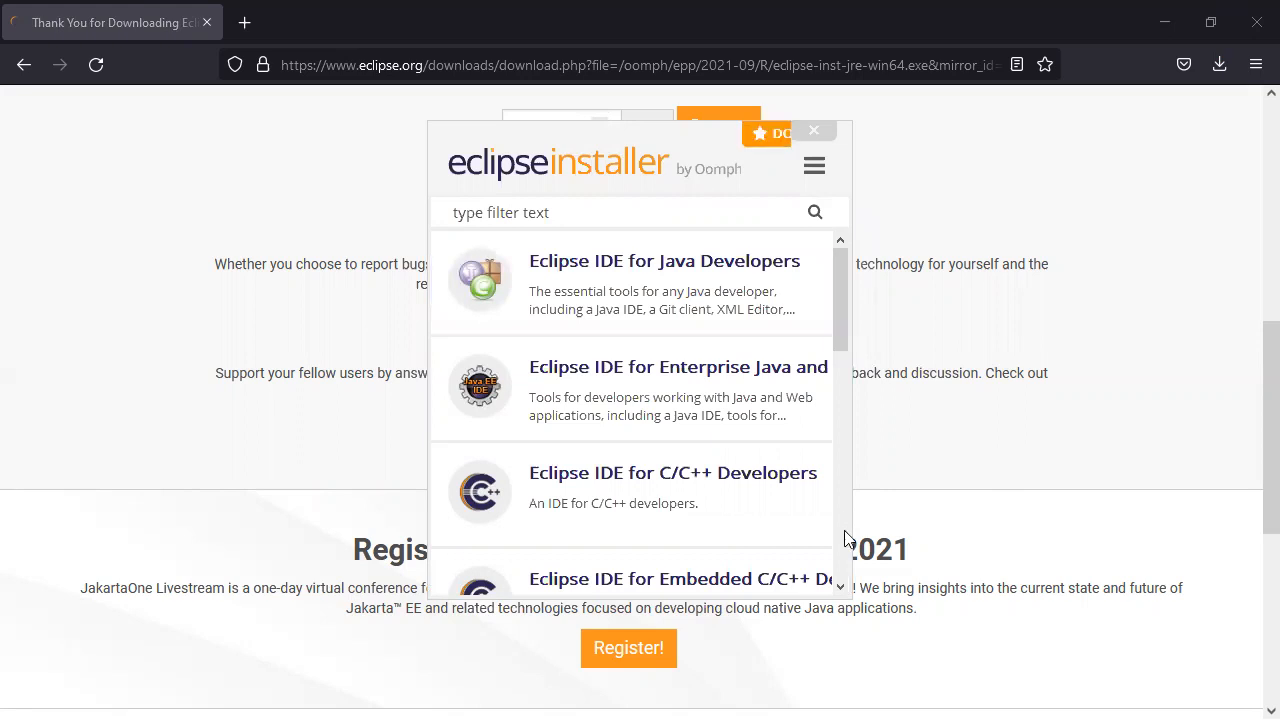
# Look through the installer's package list and try to install Eclipse IDE for Java Developers with the default options
pyautogui.scroll(-3, 845, 540)
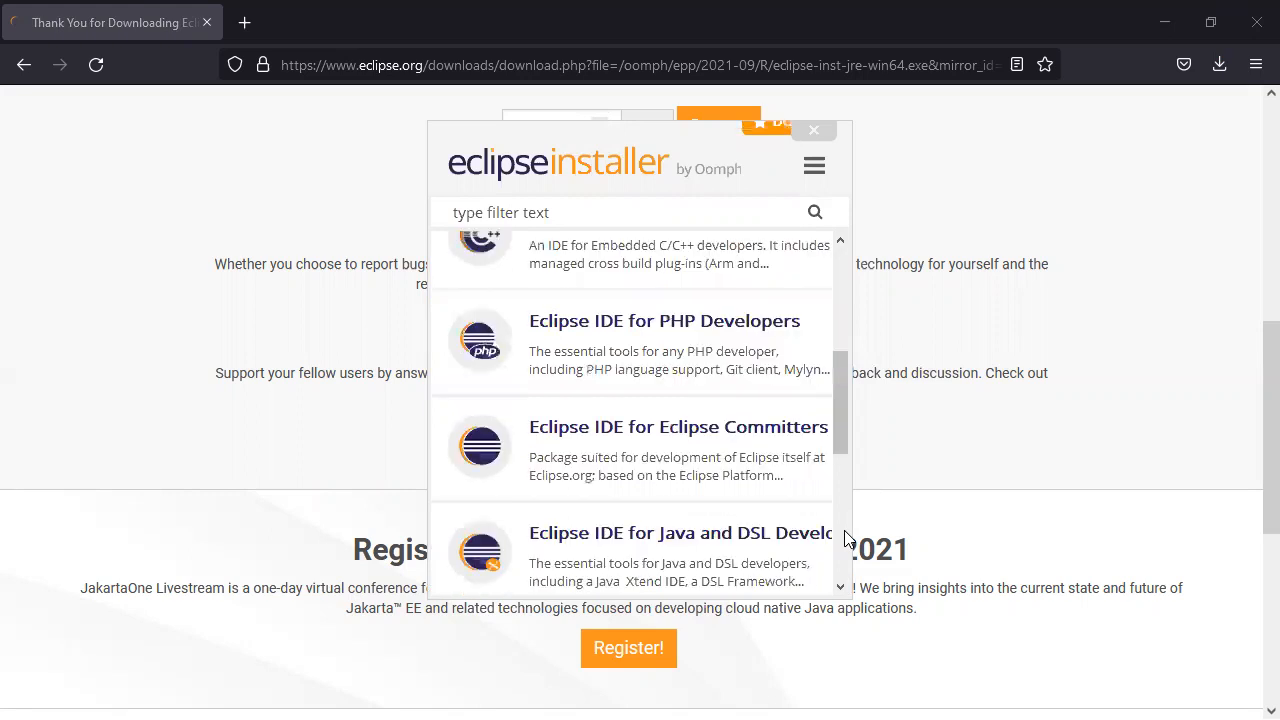
pyautogui.scroll(-3, 844, 532)
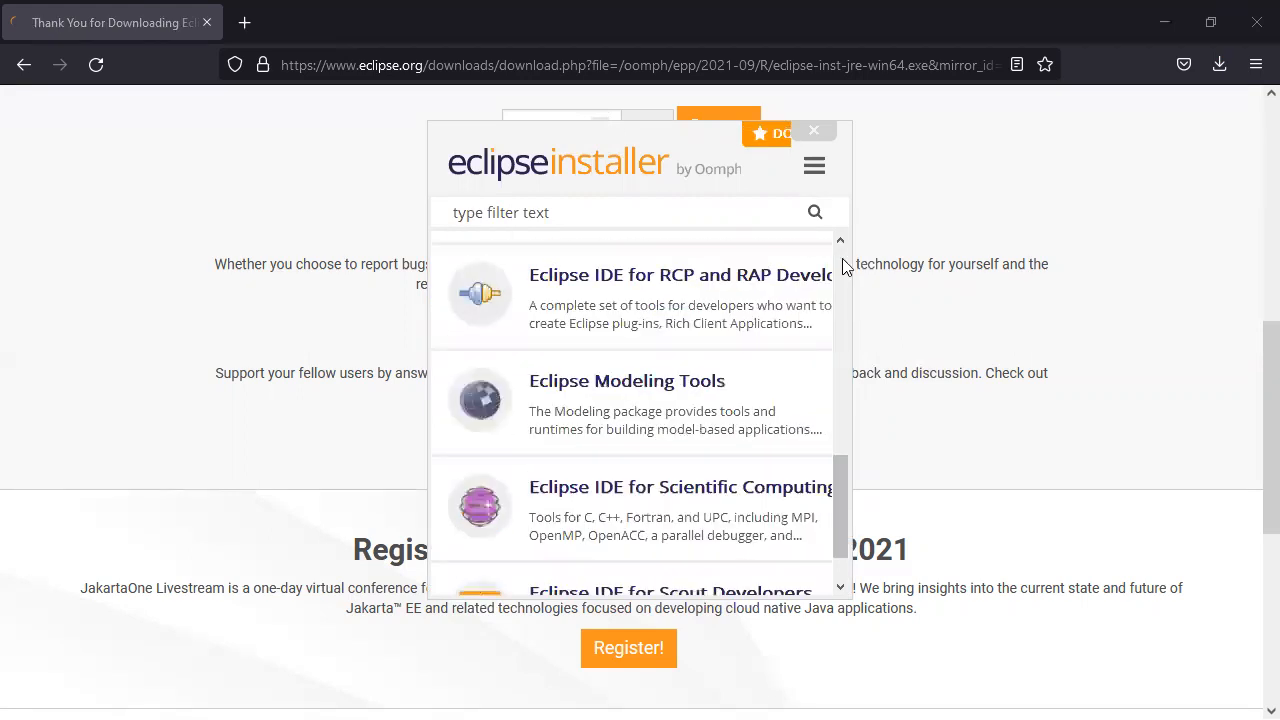
pyautogui.scroll(6, 842, 258)
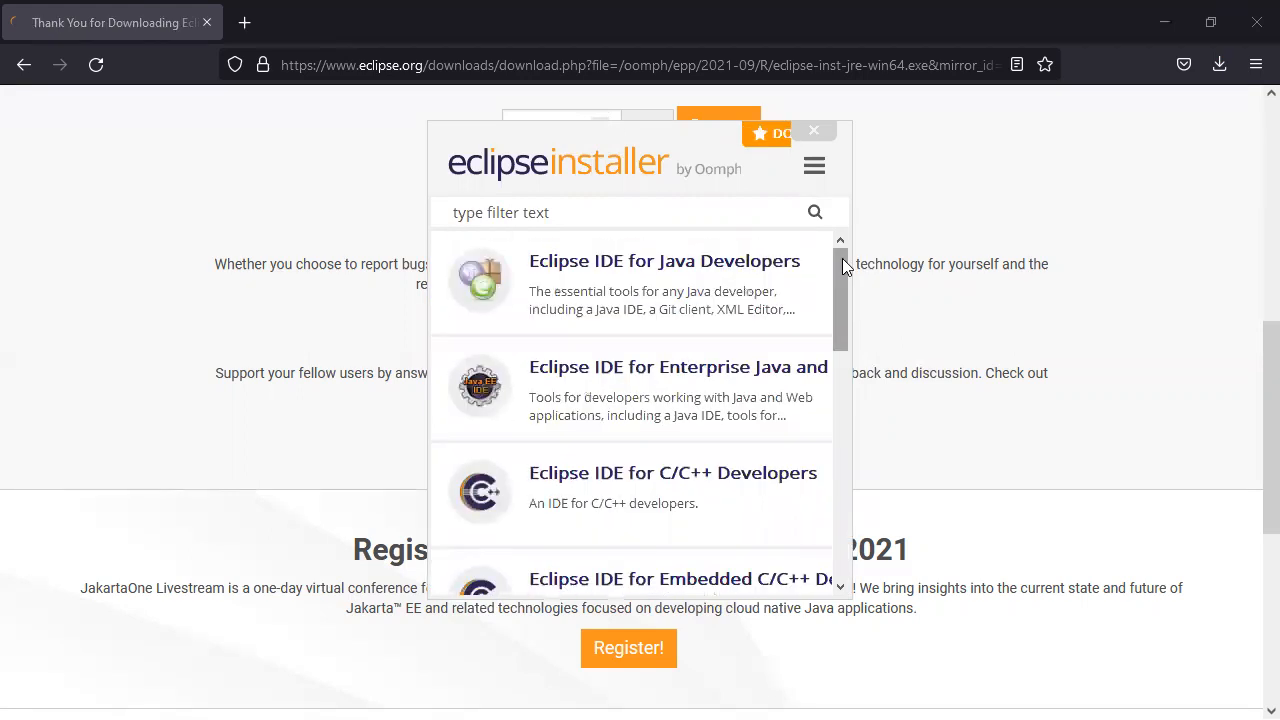
pyautogui.click(684, 303)
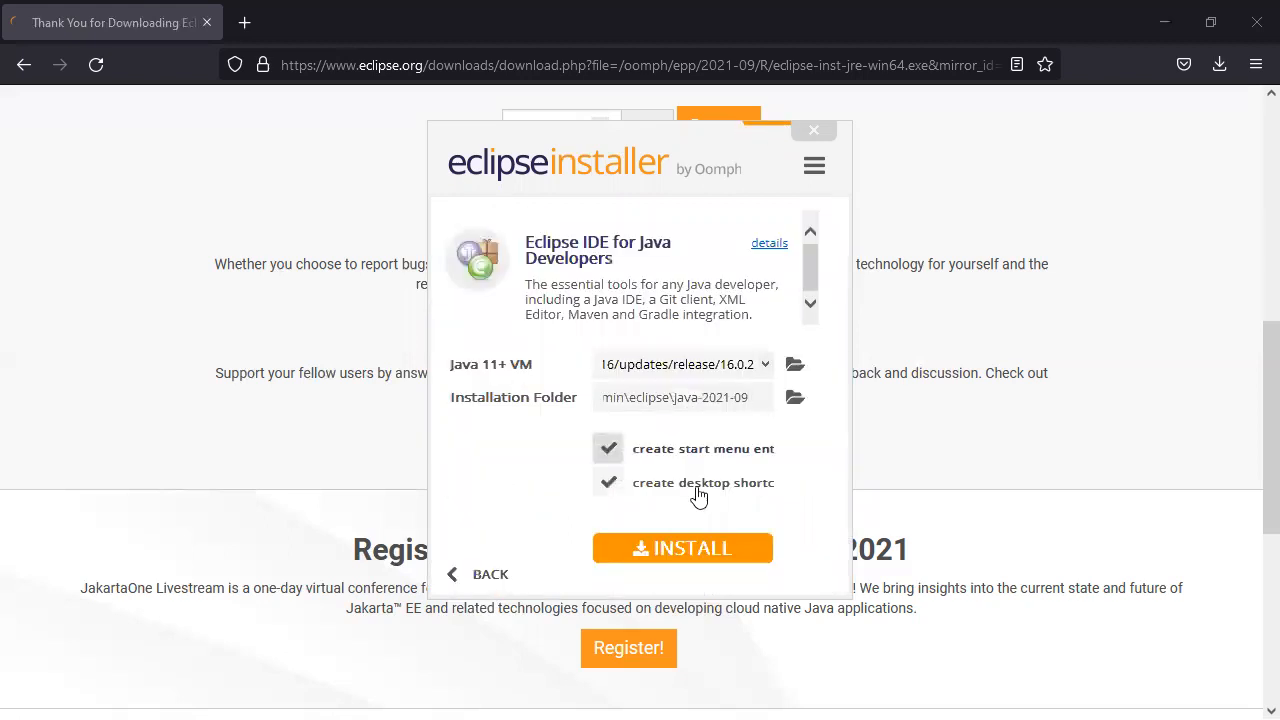
pyautogui.click(692, 548)
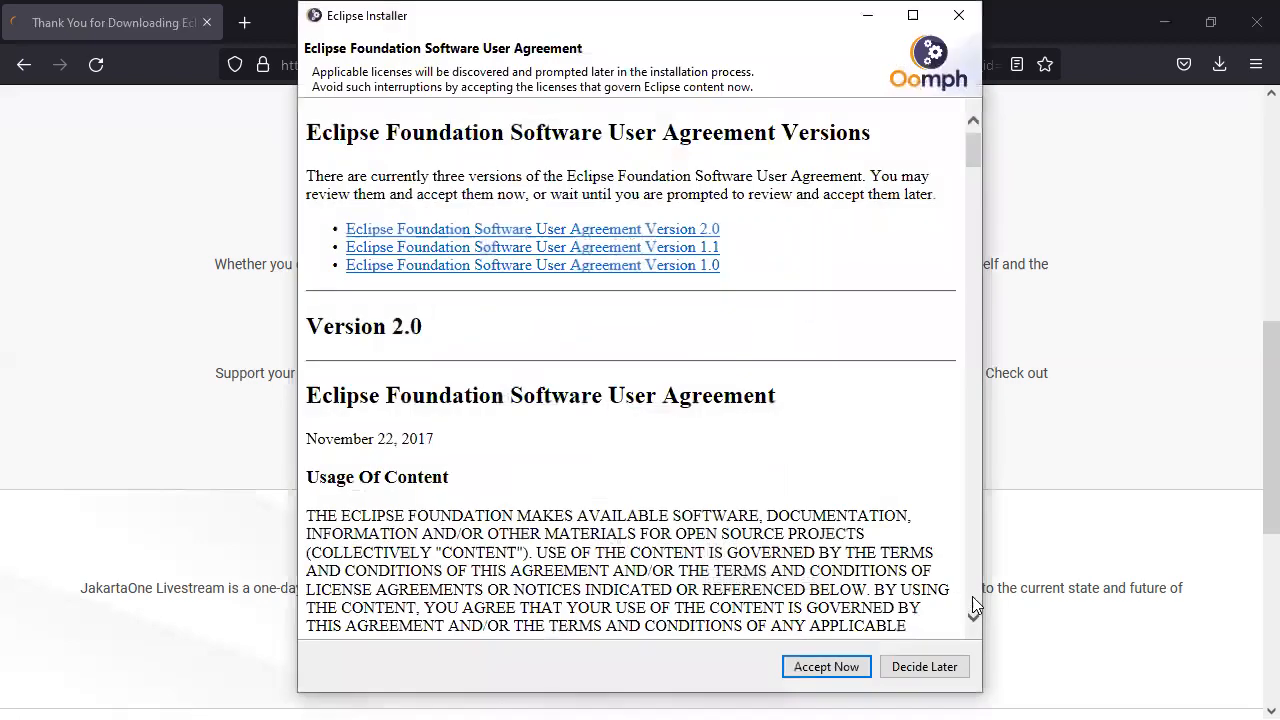
# Read through the Eclipse Foundation Software User Agreement in a maximized window, then minimize it without accepting
pyautogui.click(972, 596)
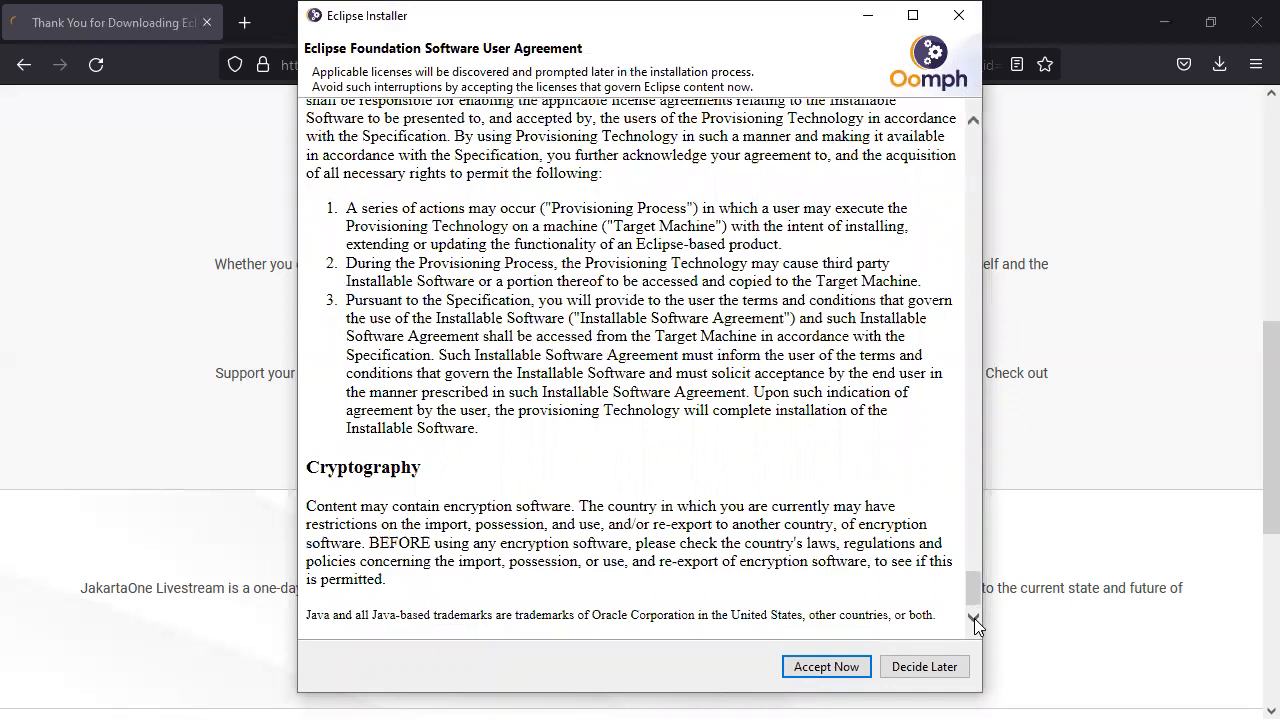
pyautogui.click(968, 150)
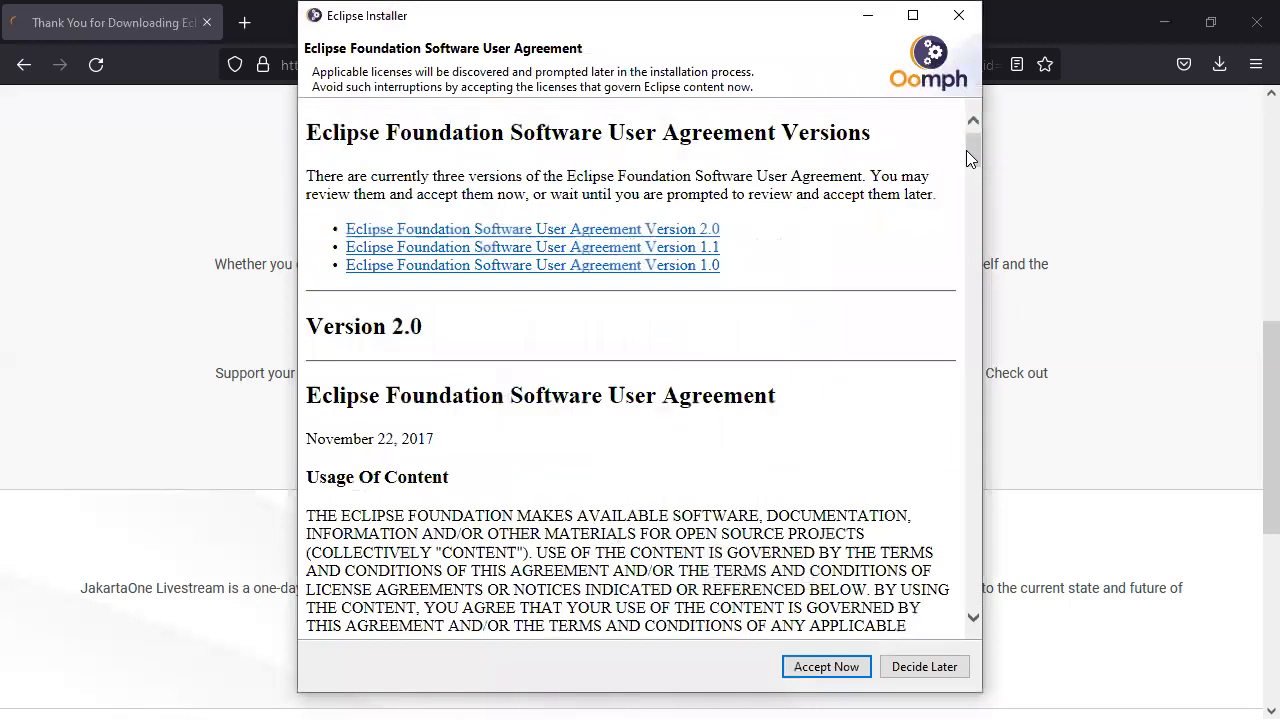
pyautogui.click(920, 17)
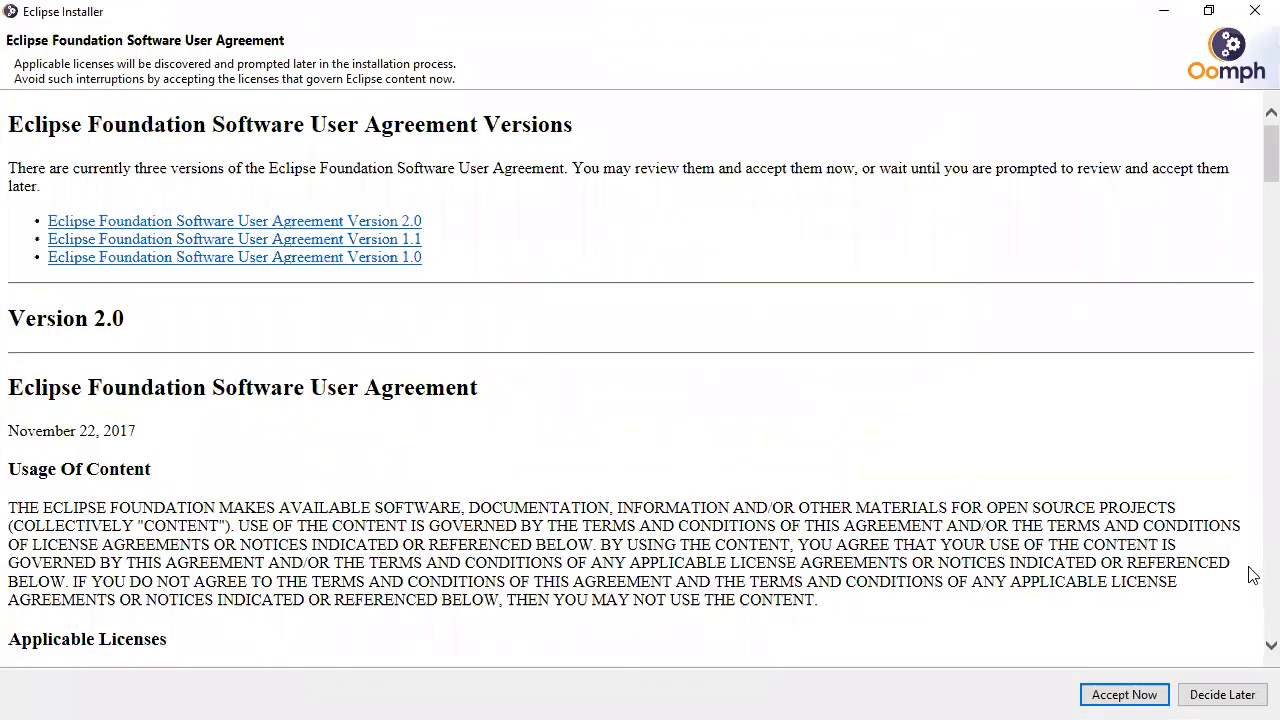
pyautogui.scroll(-5, 1249, 565)
pyautogui.scroll(-3, 1249, 575)
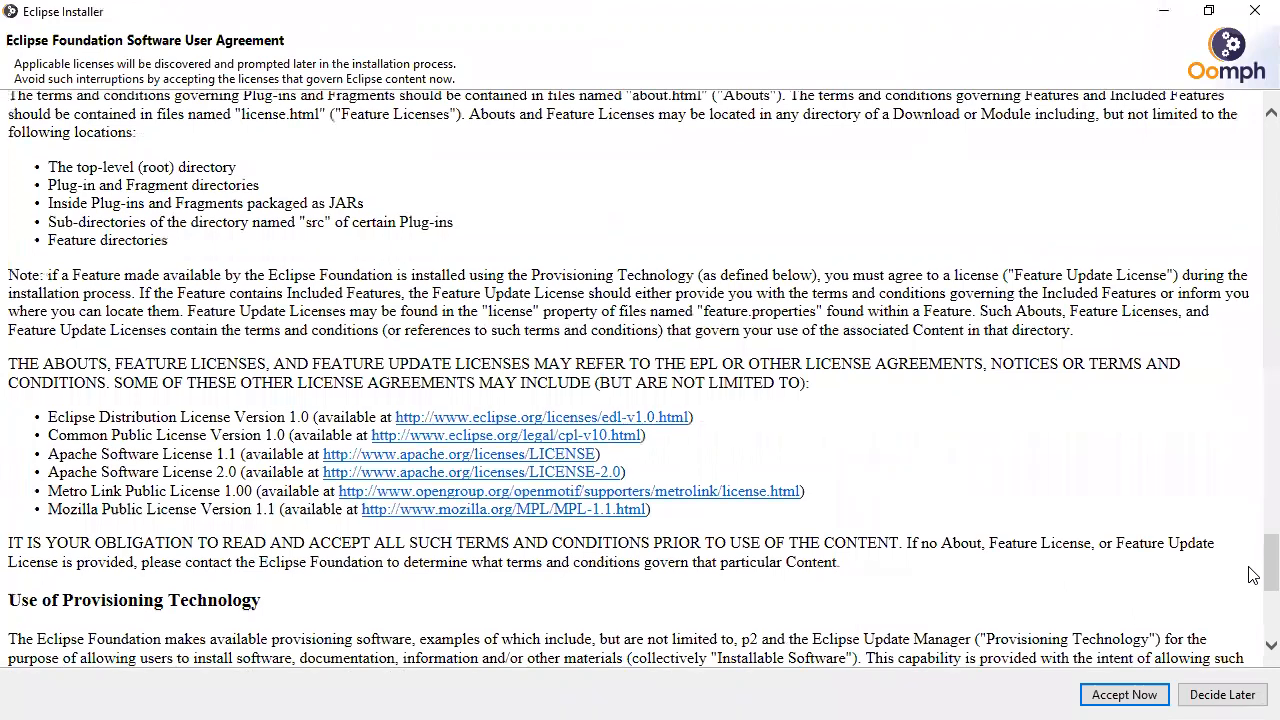
pyautogui.scroll(10, 1254, 150)
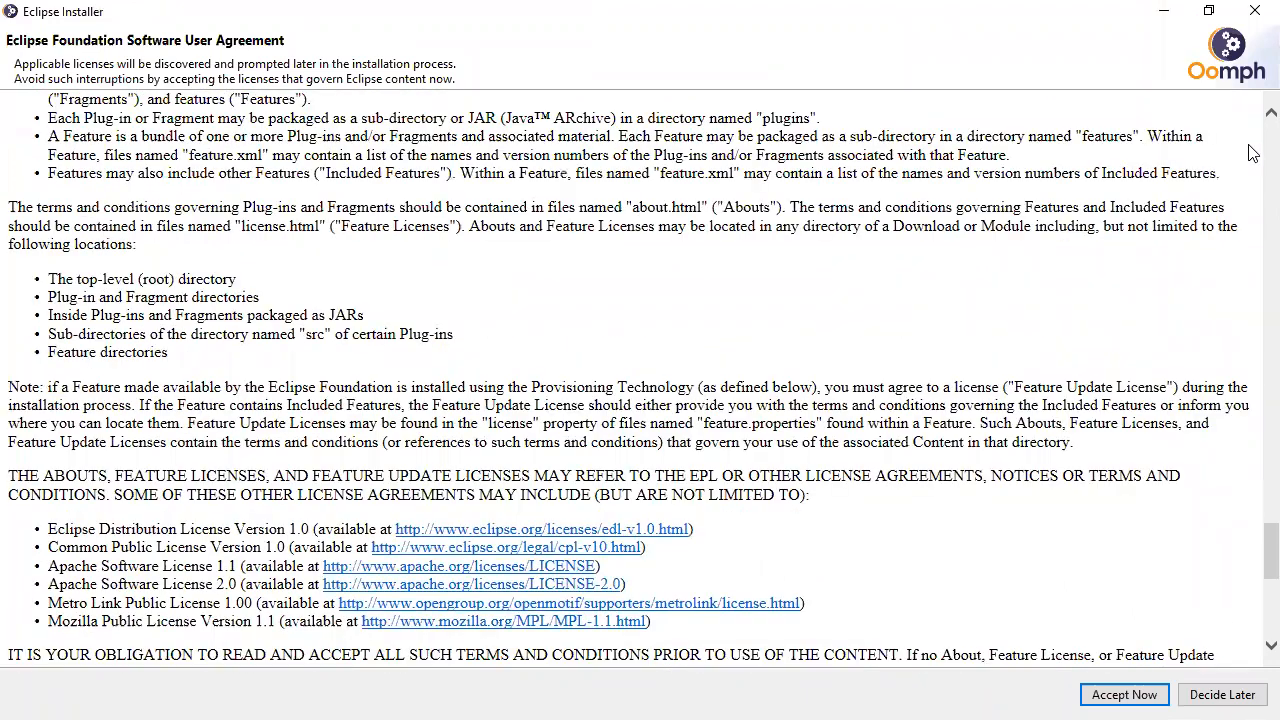
pyautogui.click(1162, 11)
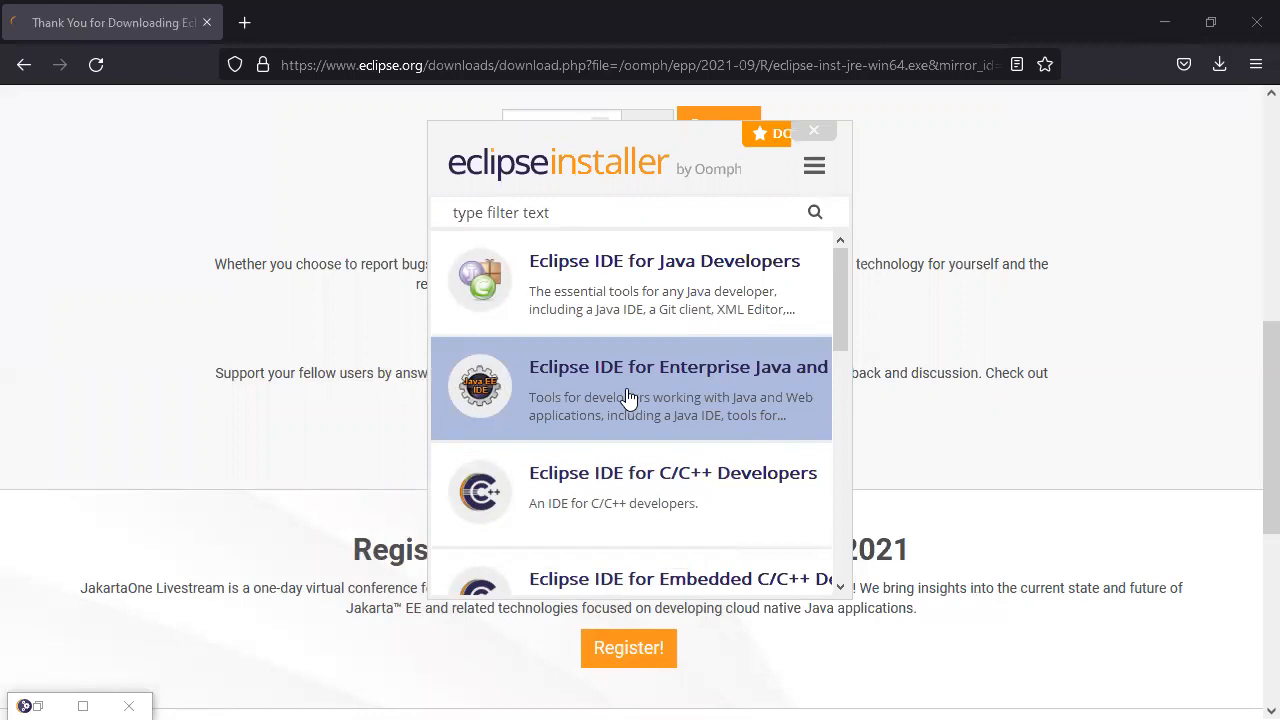
# Try to install Eclipse IDE for Enterprise Java and Web Developers with the default options and review its user agreement to the end
pyautogui.click(730, 388)
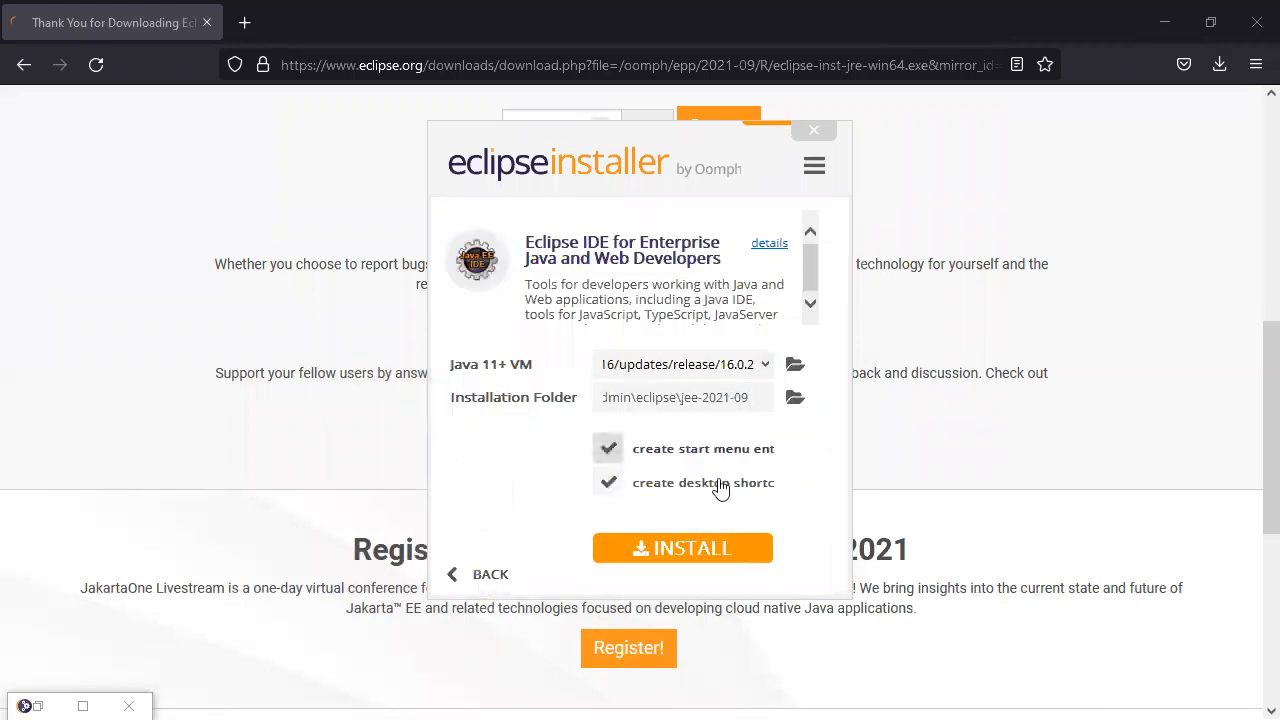
pyautogui.click(700, 557)
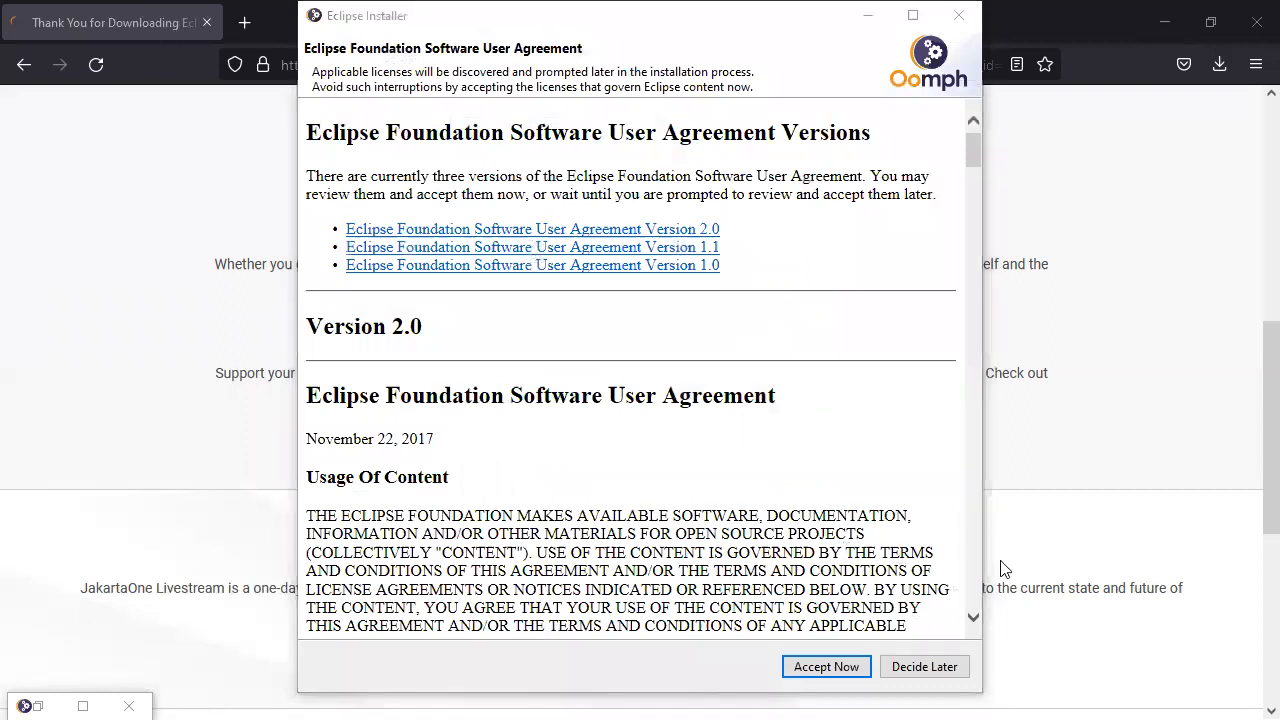
pyautogui.click(974, 580)
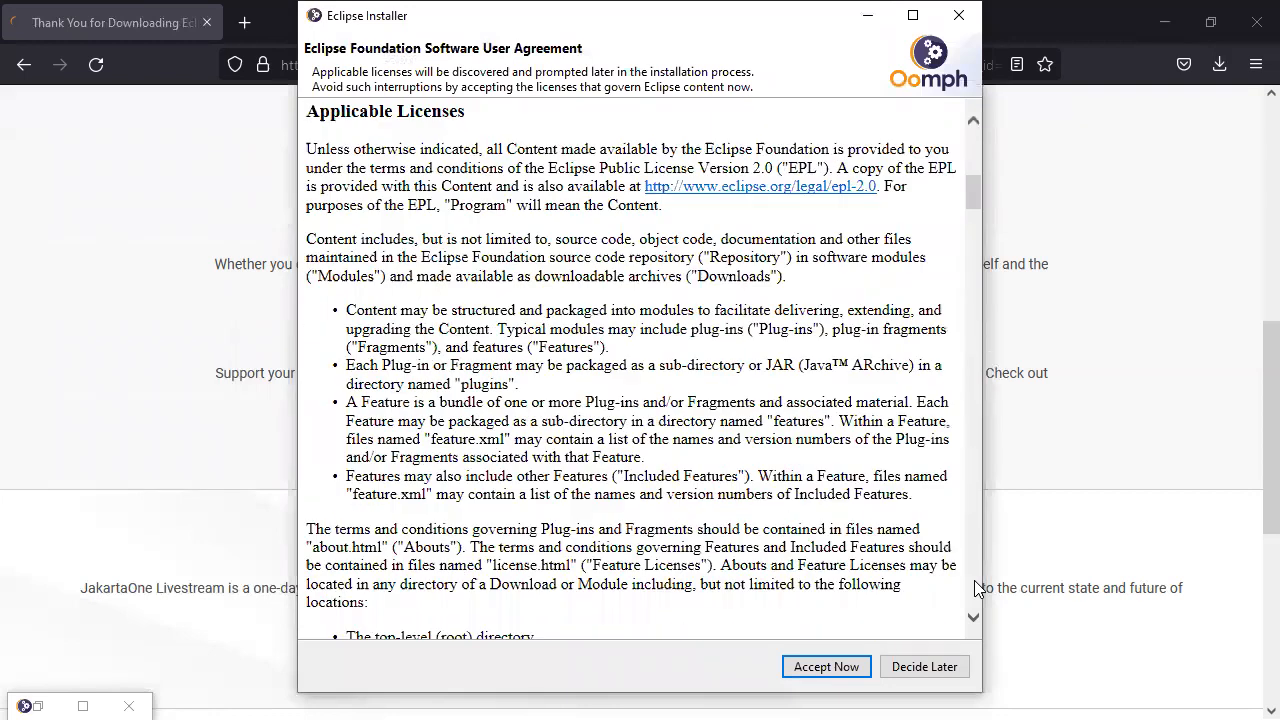
pyautogui.scroll(-20, 974, 580)
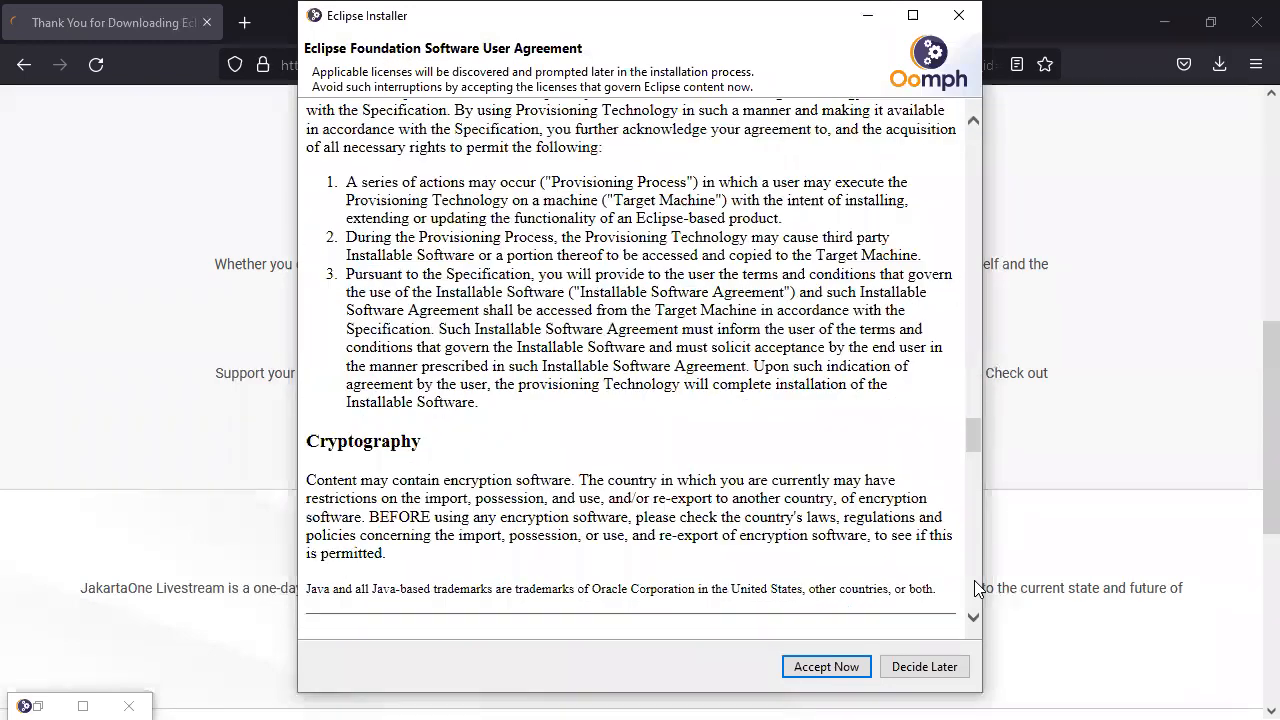
pyautogui.click(974, 580)
pyautogui.scroll(-7, 974, 594)
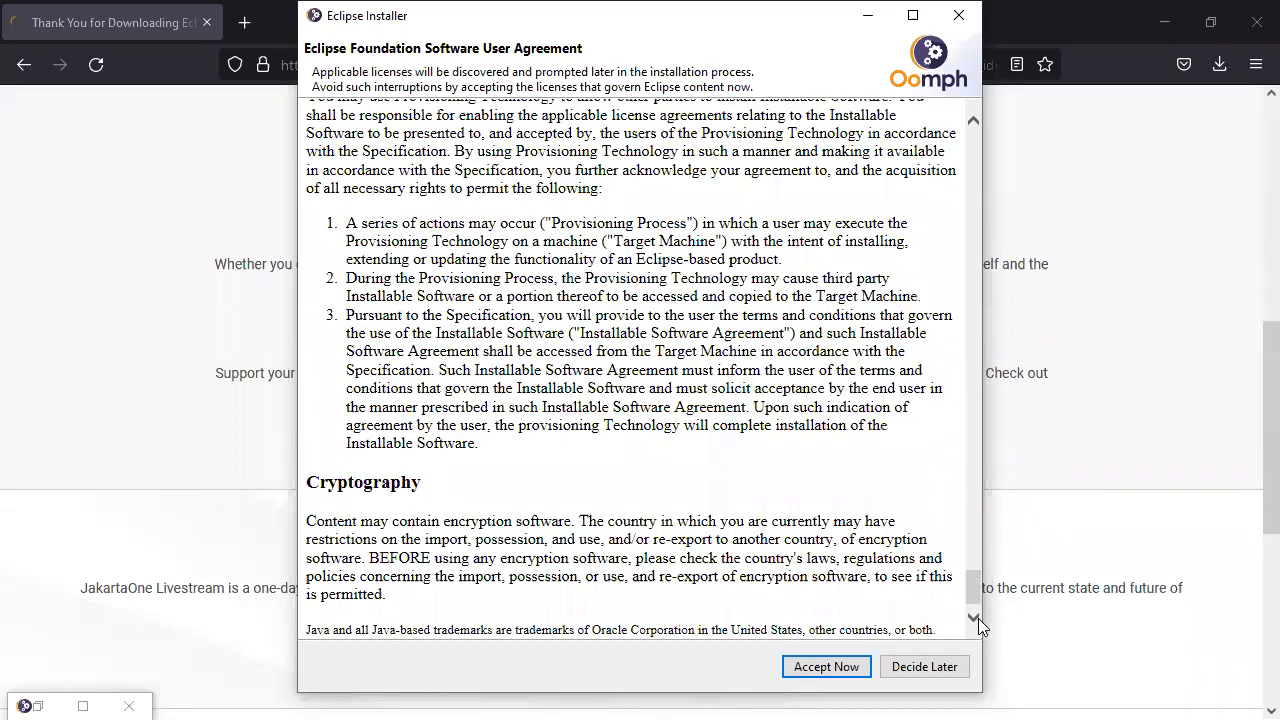
pyautogui.click(976, 618)
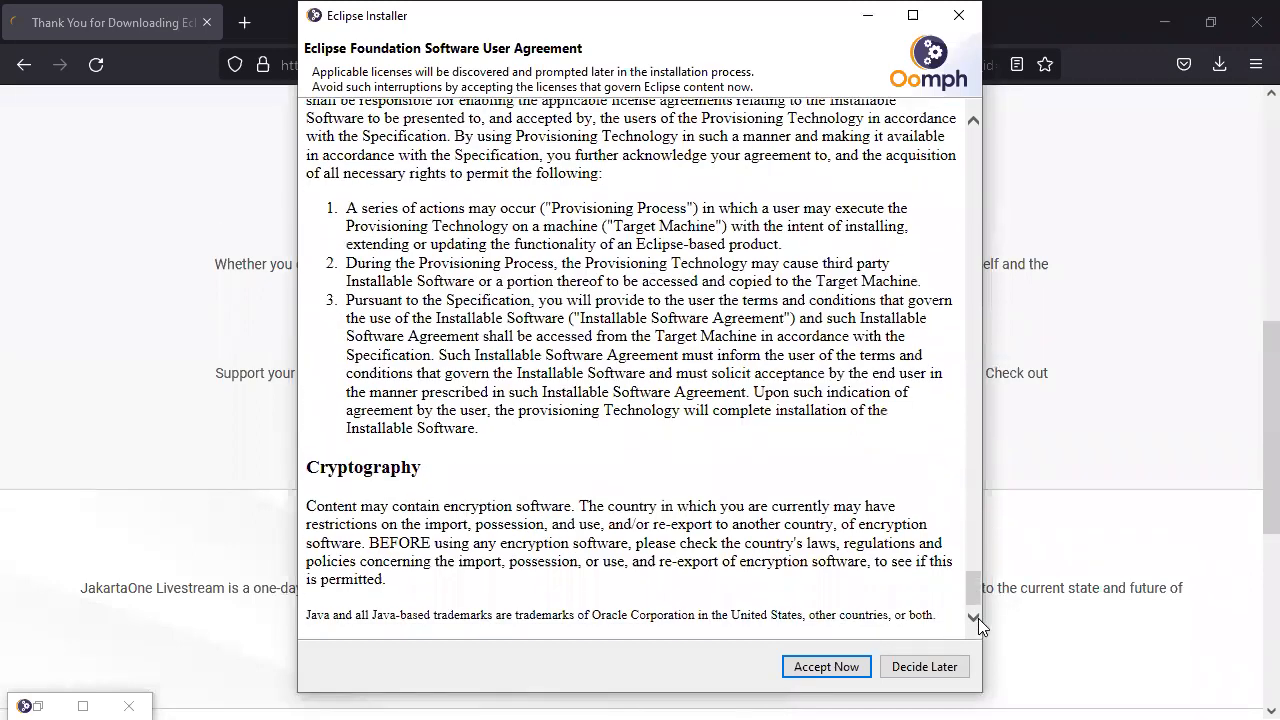
pyautogui.click(874, 24)
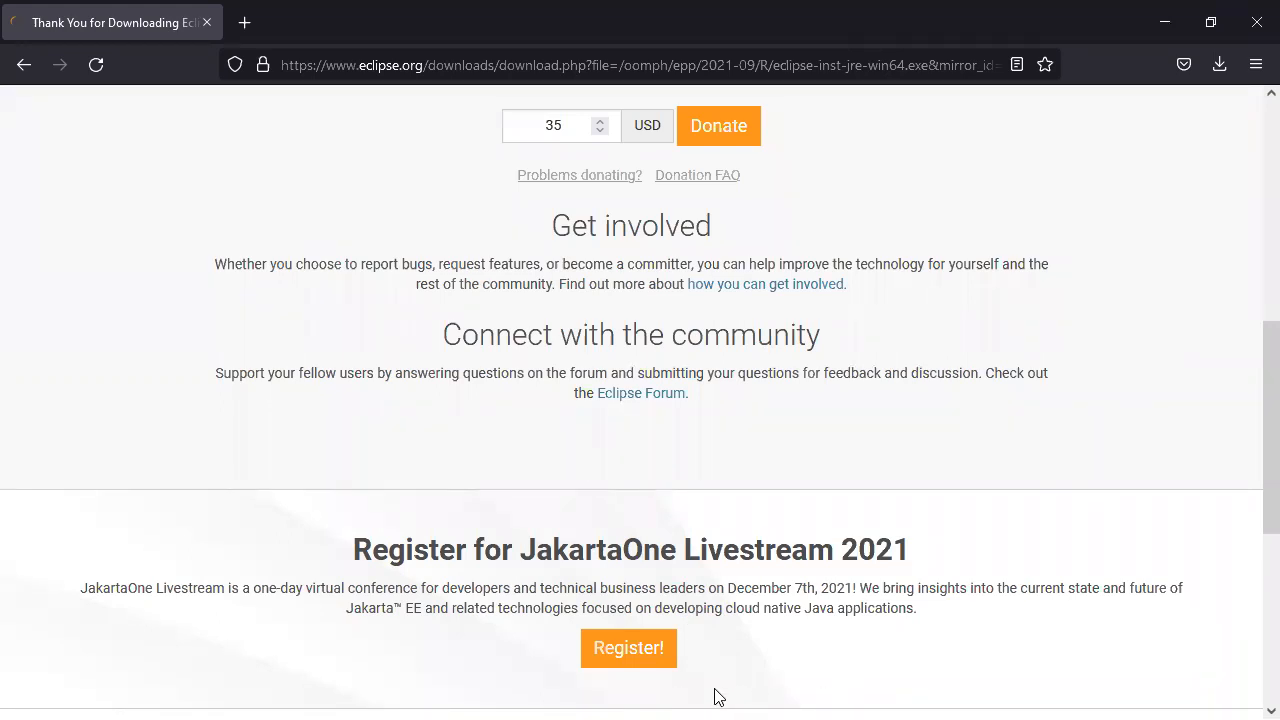
# Relaunch the downloaded eclipse-inst-jre-win64.exe from the browser's recent downloads
pyautogui.click(1221, 72)
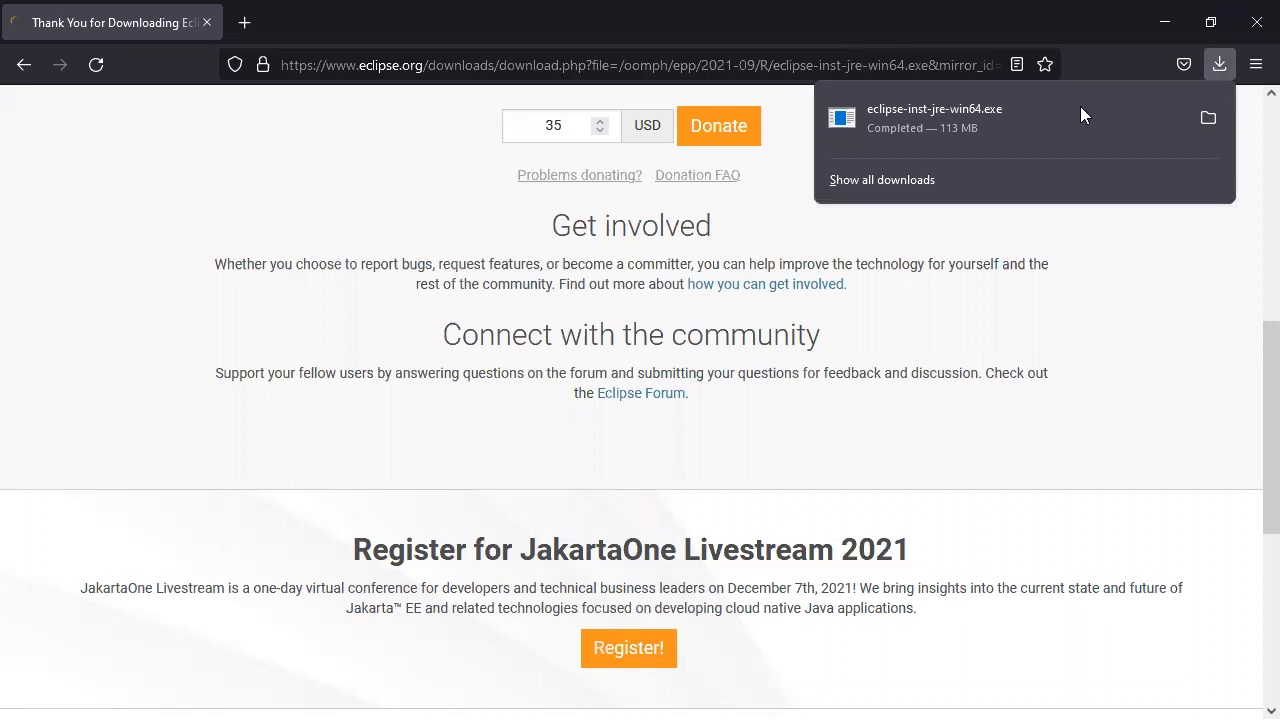
pyautogui.click(932, 103)
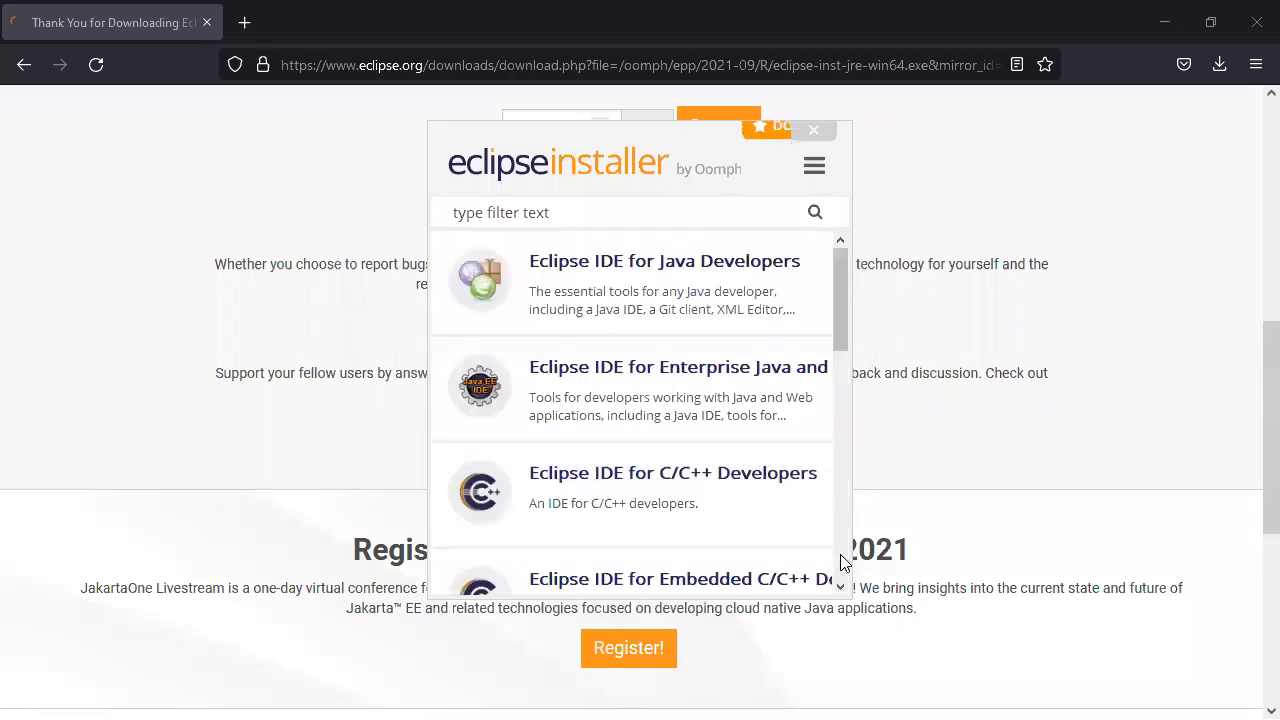
# Look through the installer's full package list and its options menu
pyautogui.scroll(-5, 840, 556)
pyautogui.click(840, 587)
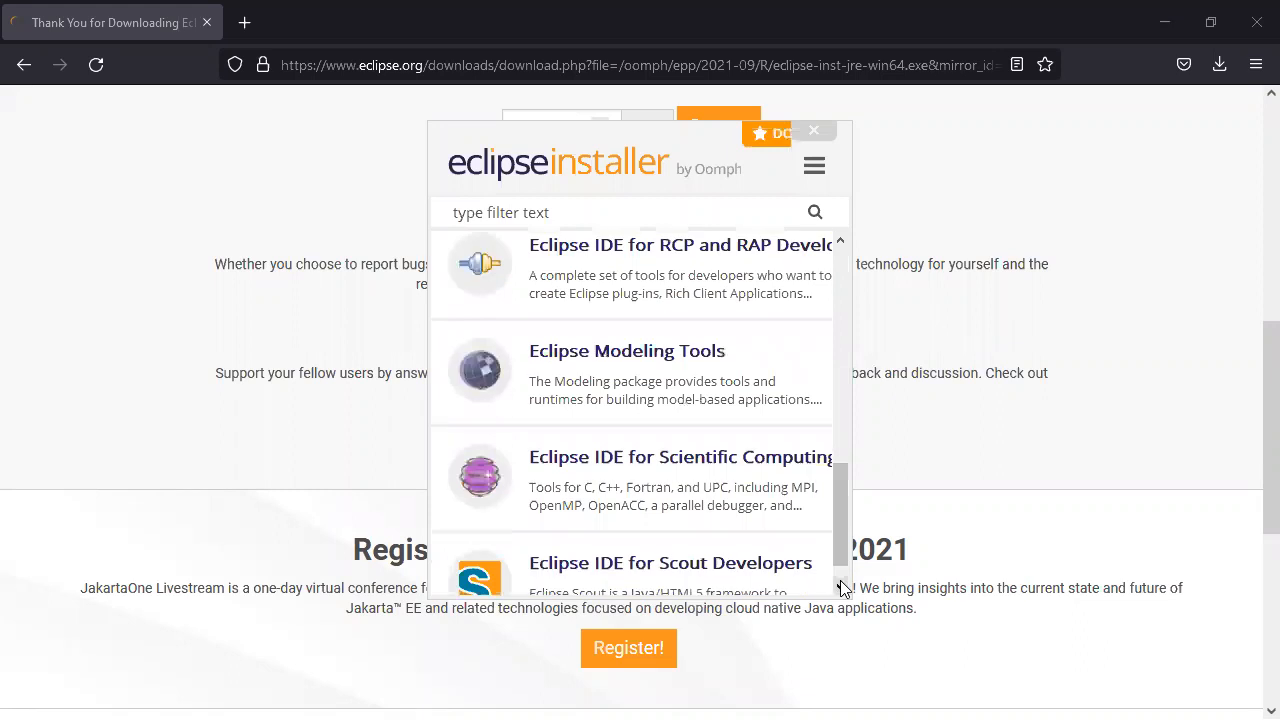
pyautogui.click(840, 587)
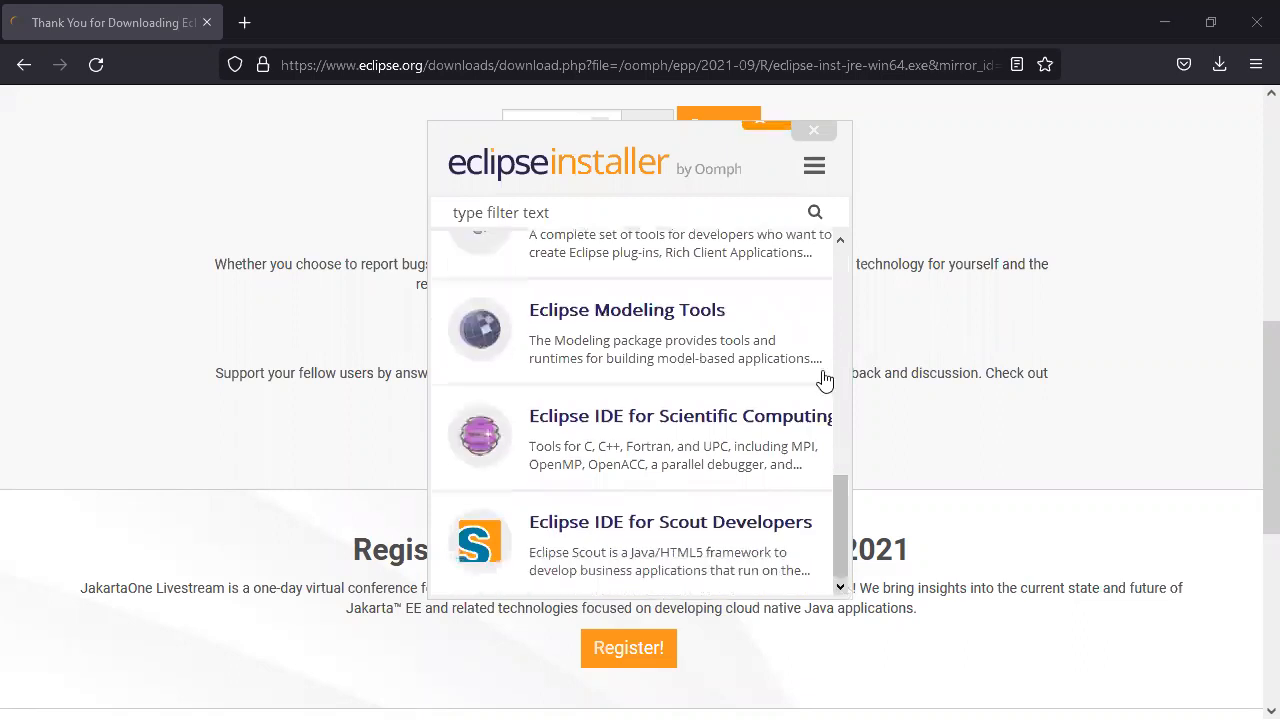
pyautogui.click(844, 280)
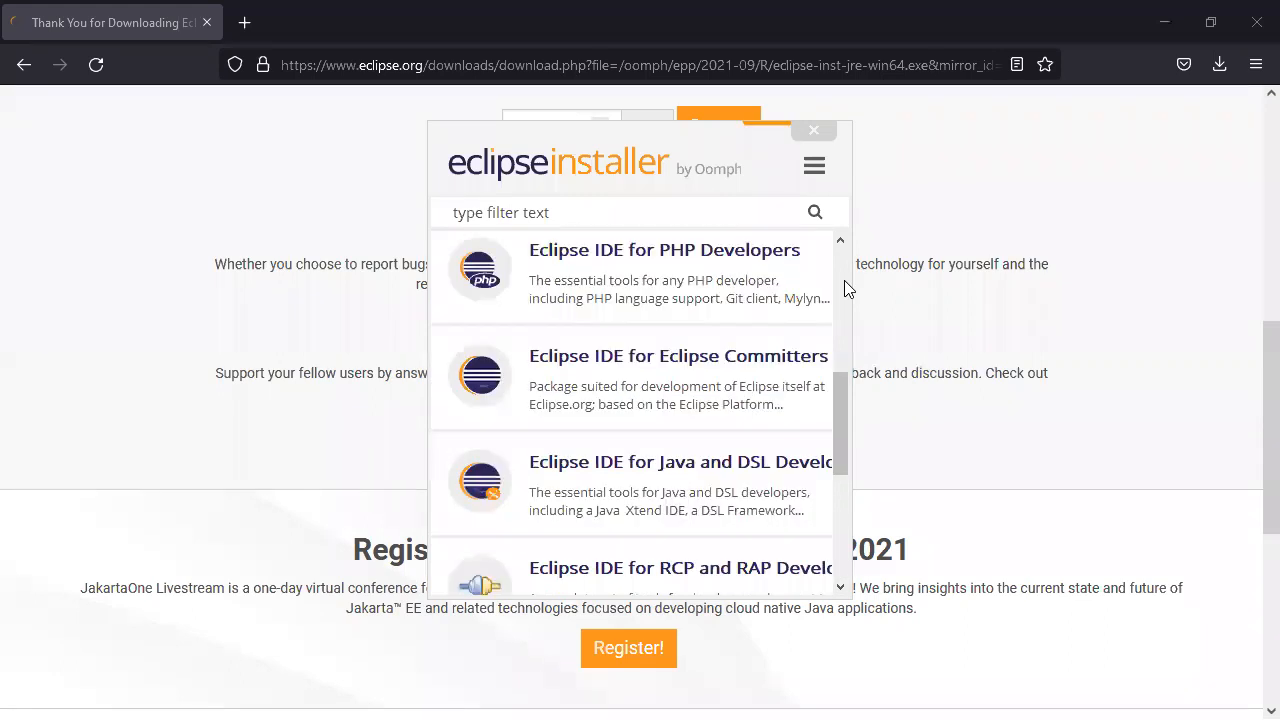
pyautogui.click(844, 280)
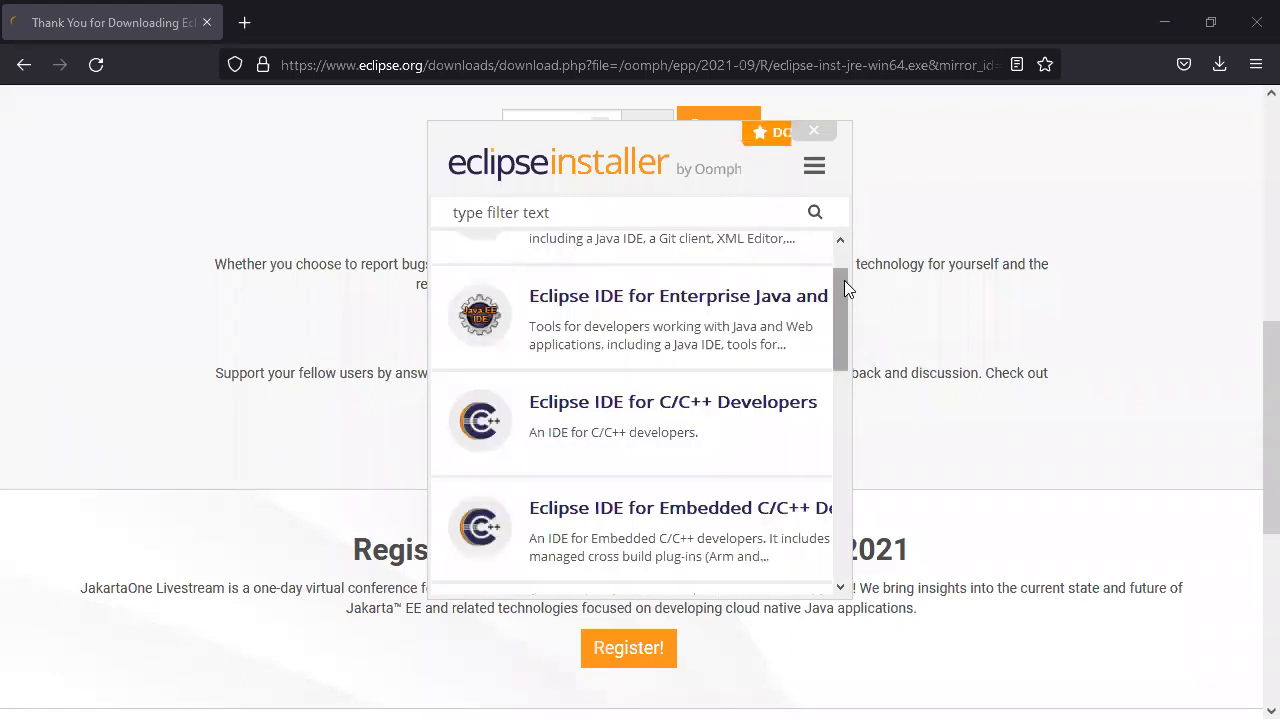
pyautogui.click(844, 260)
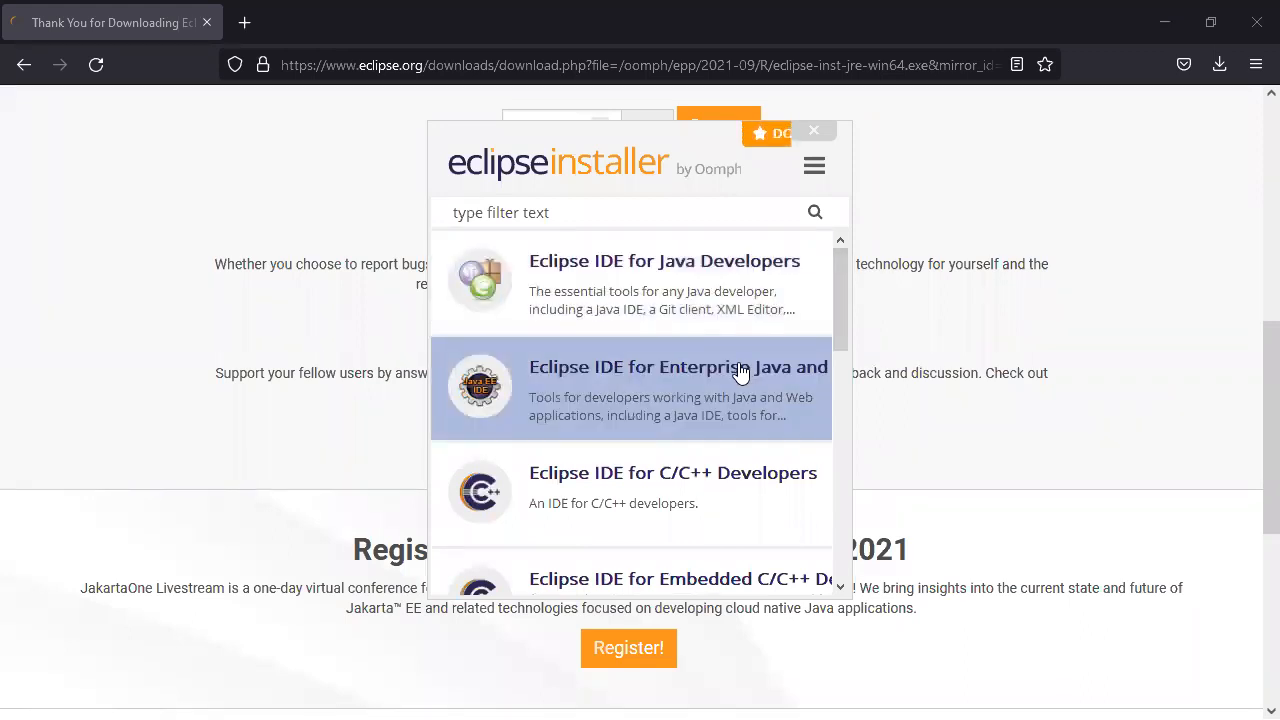
pyautogui.click(815, 170)
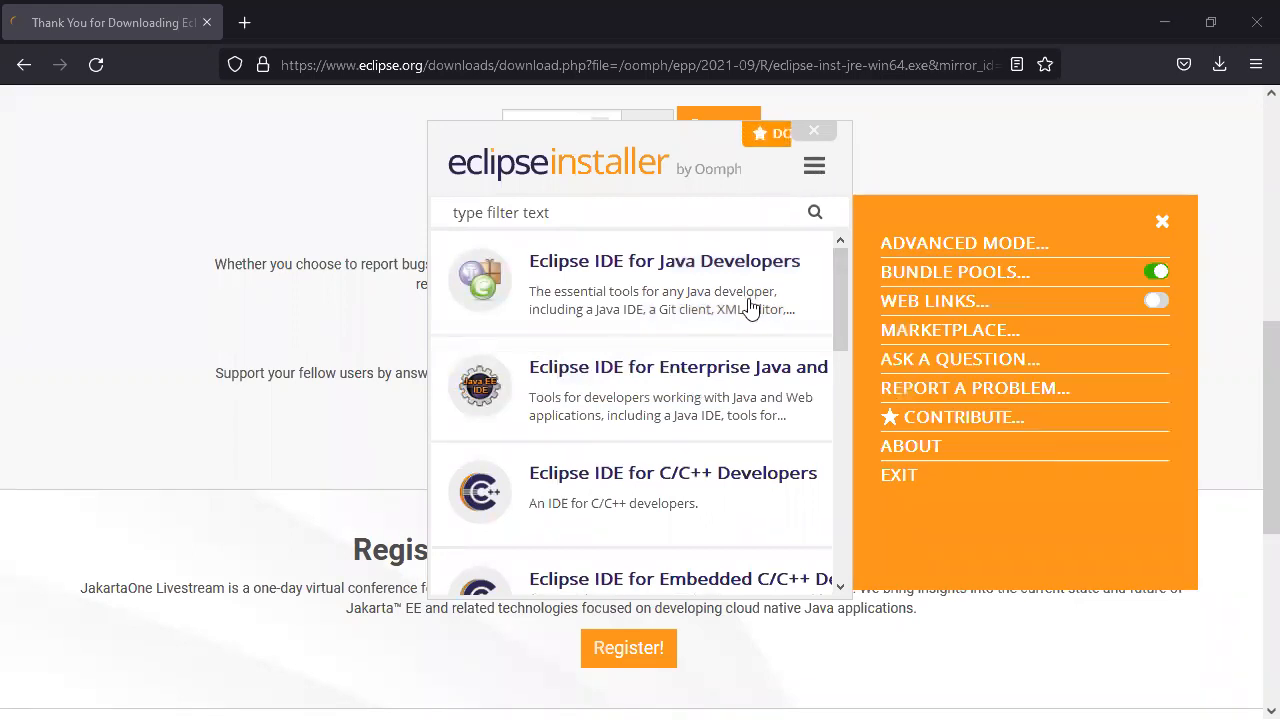
# Install Eclipse IDE for Enterprise Java and Web Developers with the default options and accept the software user agreement
pyautogui.click(695, 375)
pyautogui.click(695, 375)
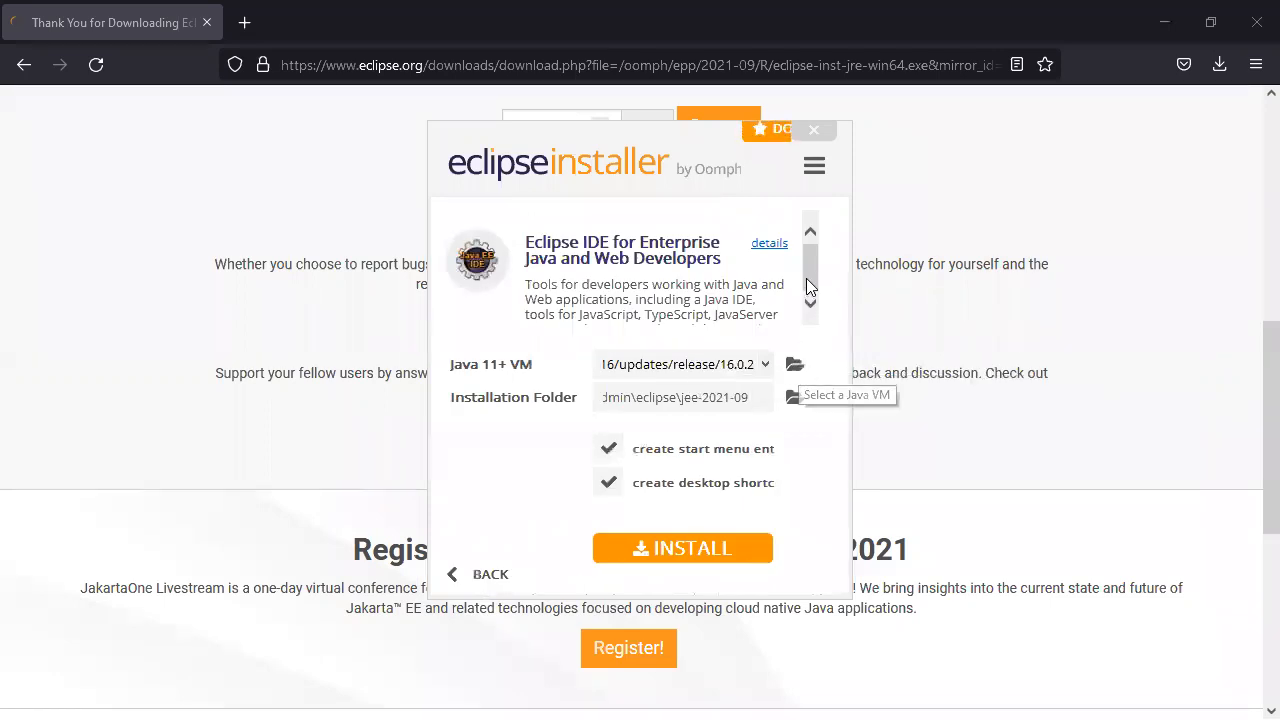
pyautogui.click(640, 562)
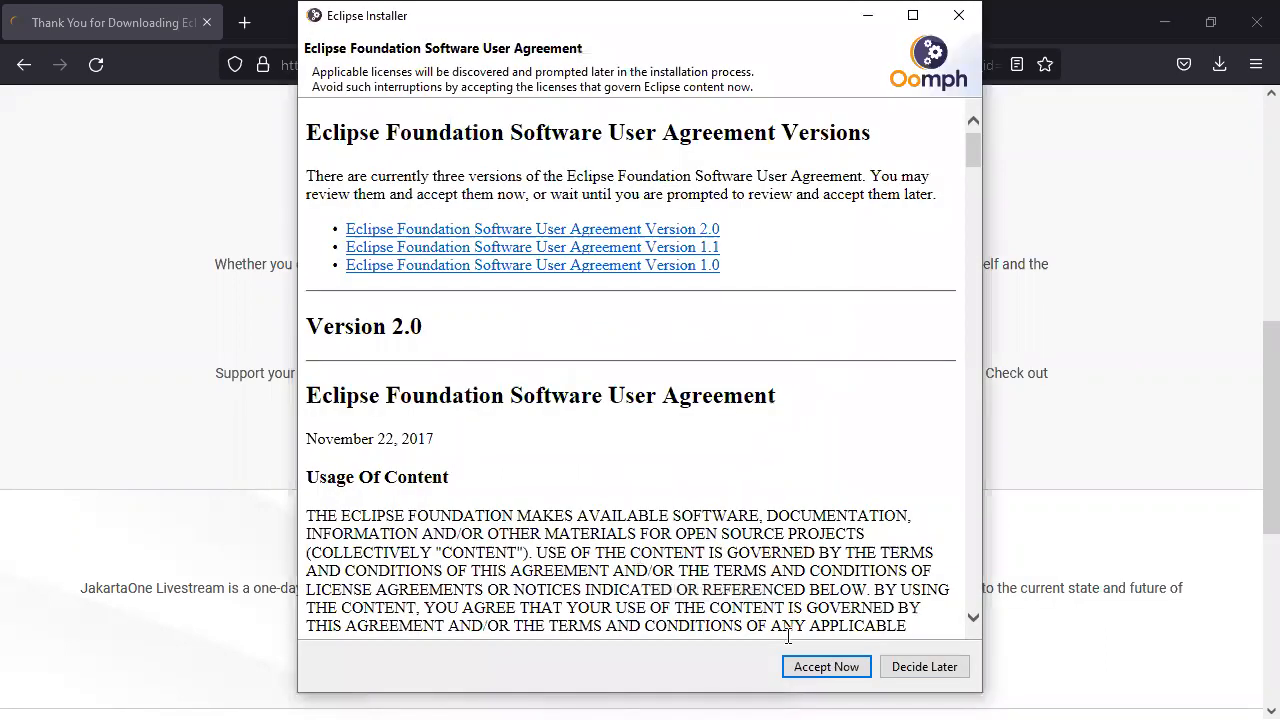
pyautogui.click(824, 667)
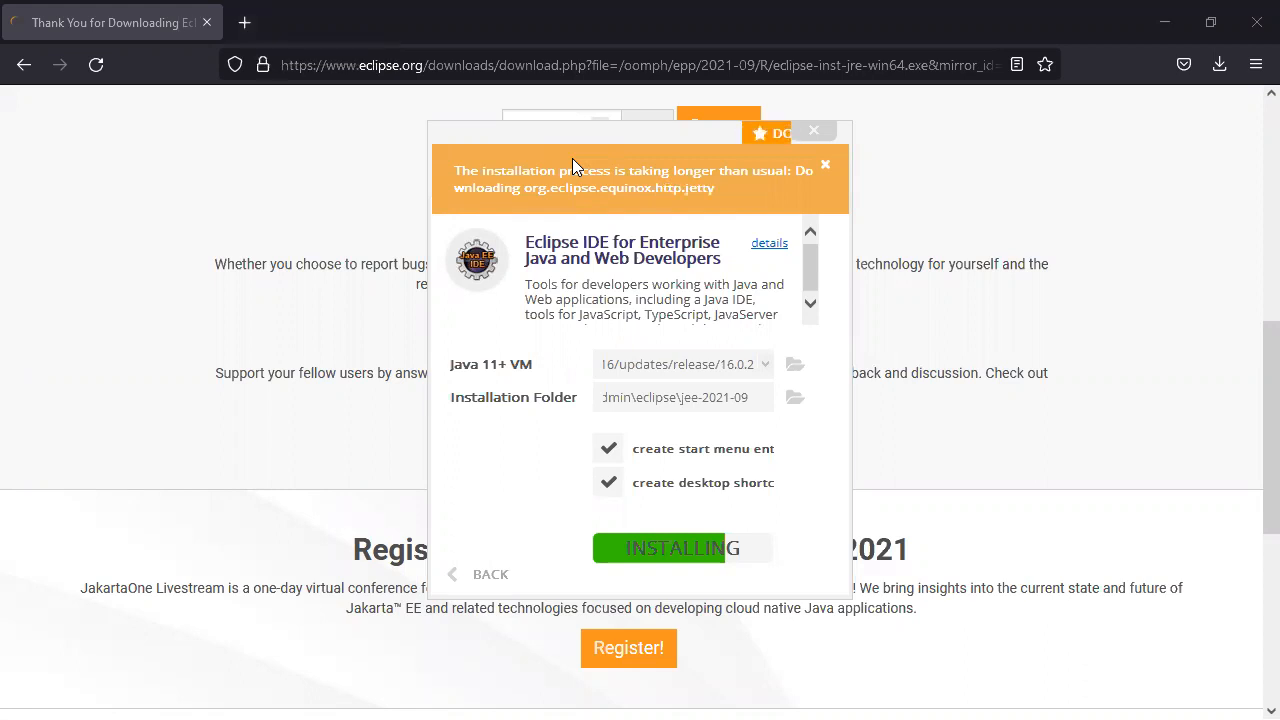
# Search the web for "JDK download" in a new browser tab
pyautogui.click(279, 30)
pyautogui.press('Down')
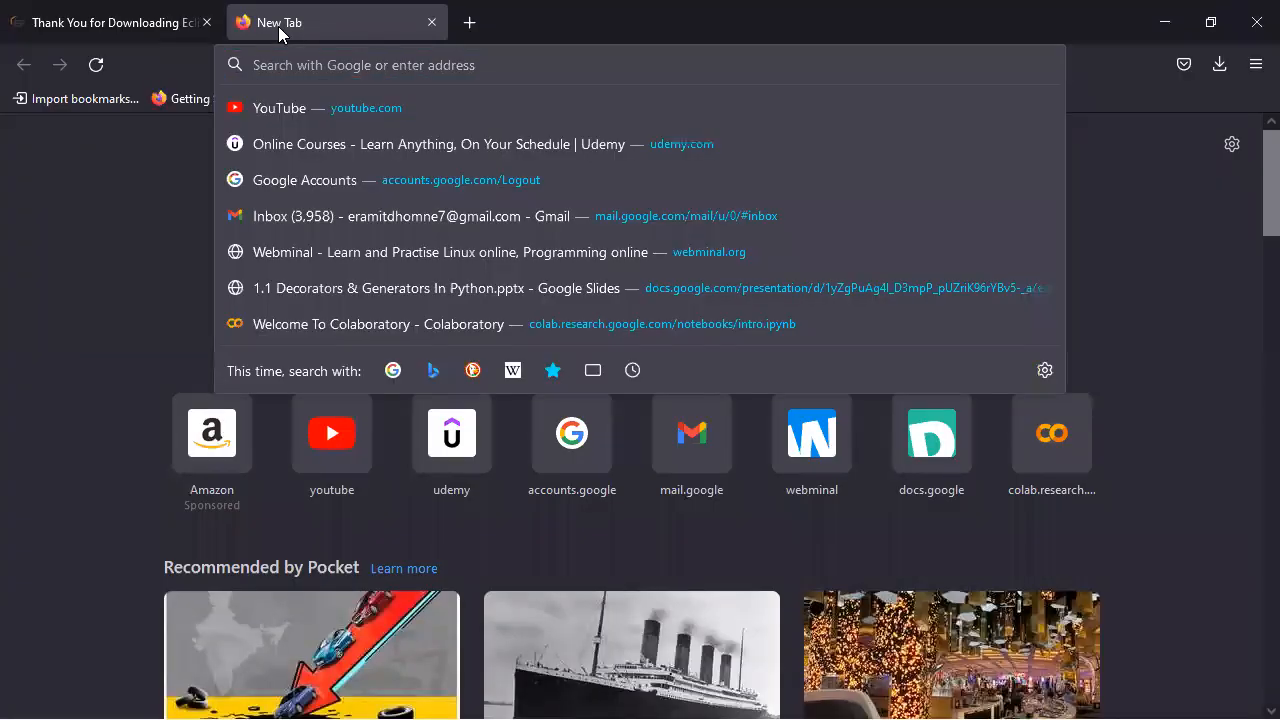
pyautogui.write('JDK')
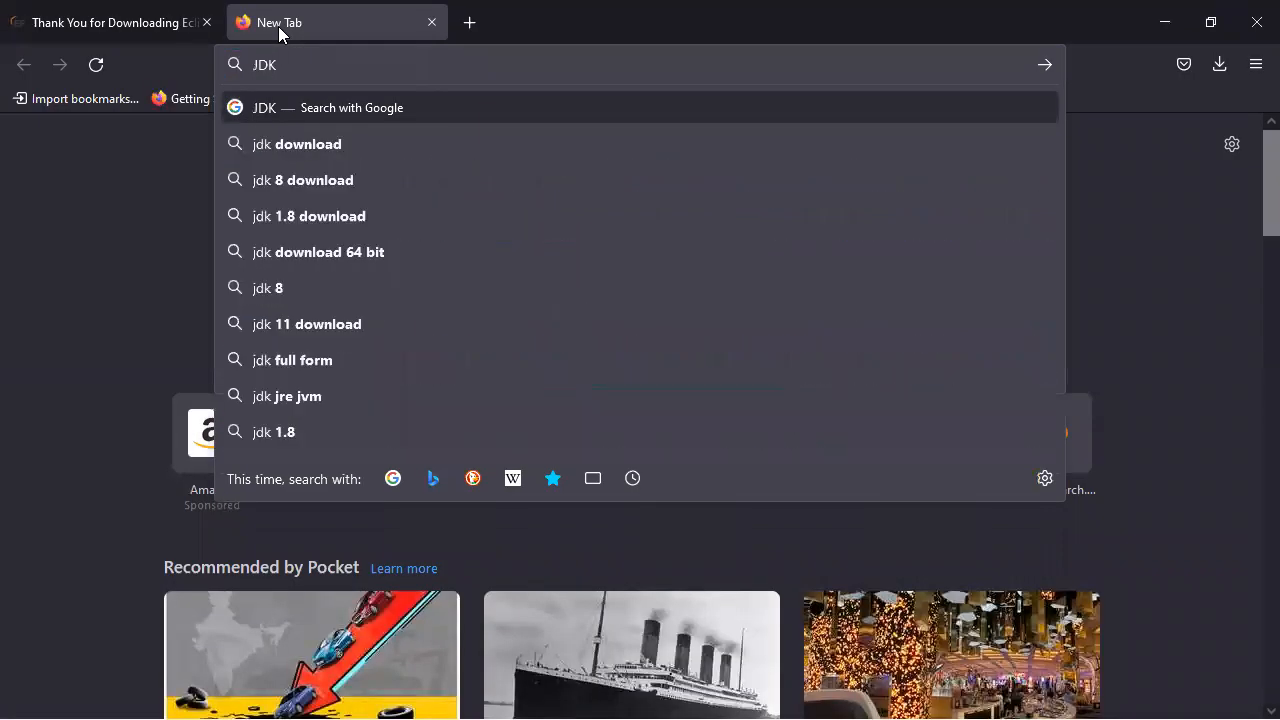
pyautogui.write(' downl')
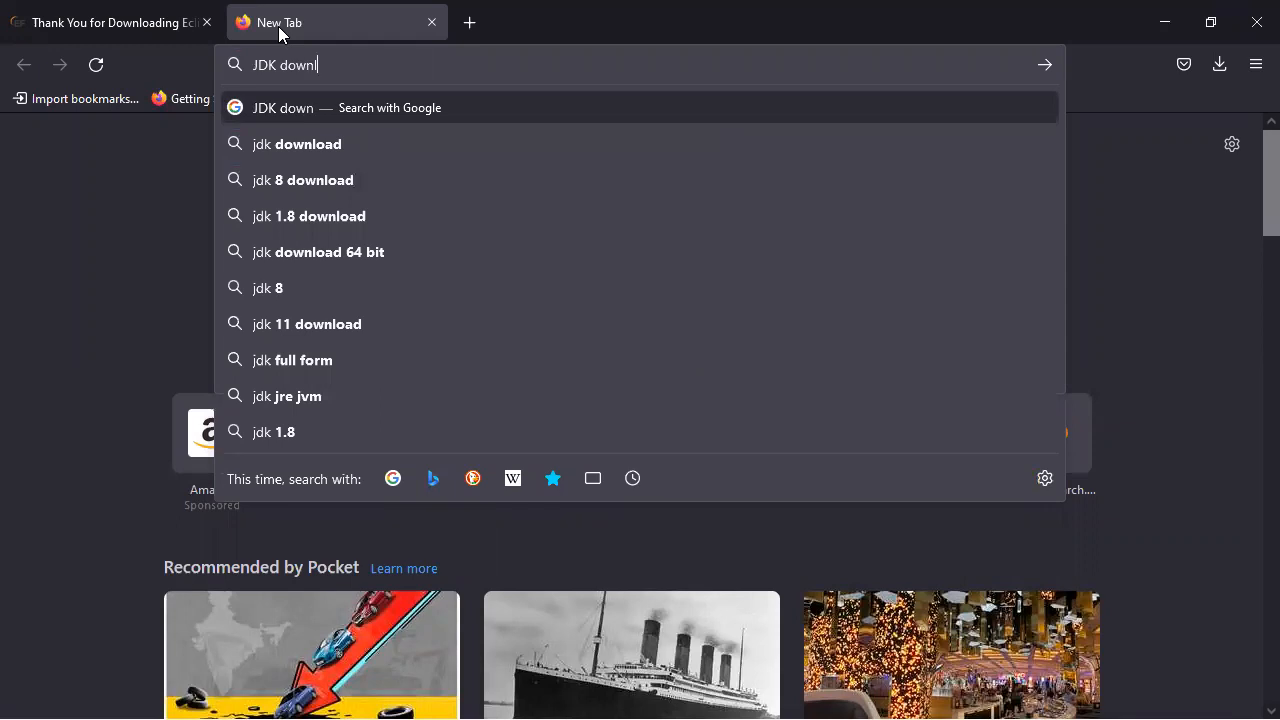
pyautogui.write('oad')
pyautogui.press('Return')
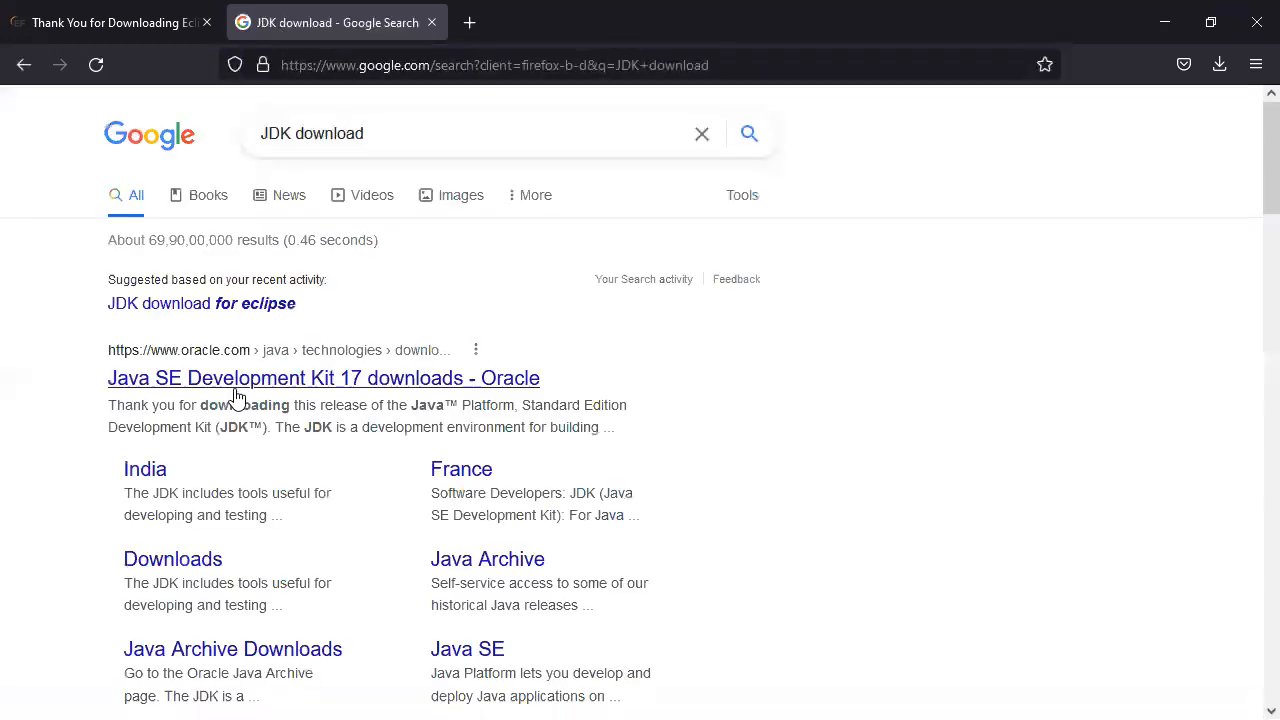
# Open Oracle's Java SE Development Kit 17 downloads page and show the Windows packages
pyautogui.click(237, 390)
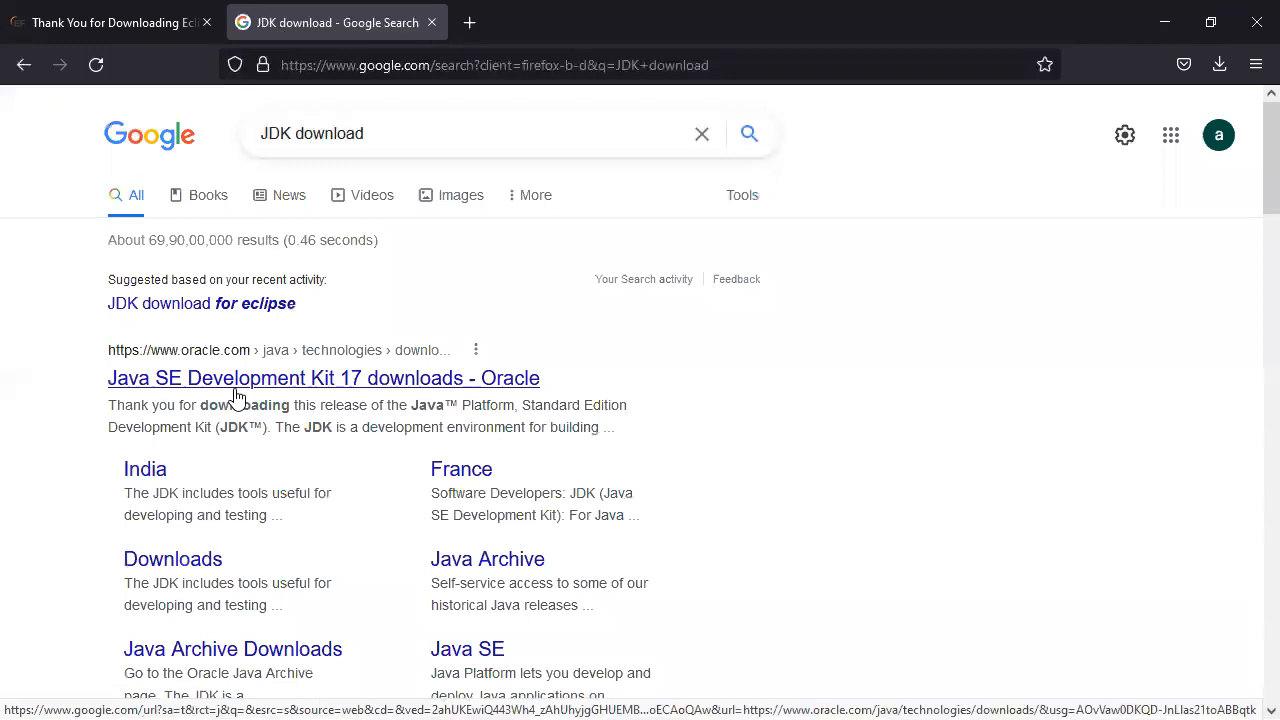
pyautogui.click(365, 396)
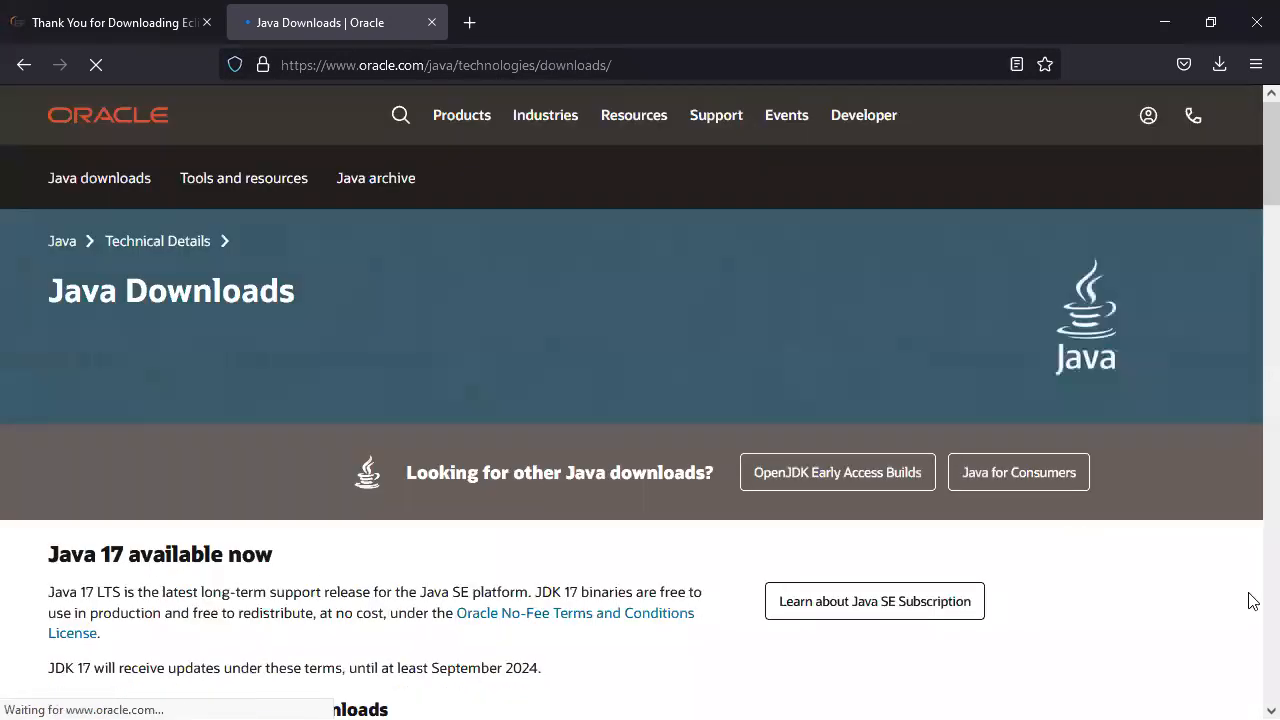
pyautogui.scroll(-6, 1253, 601)
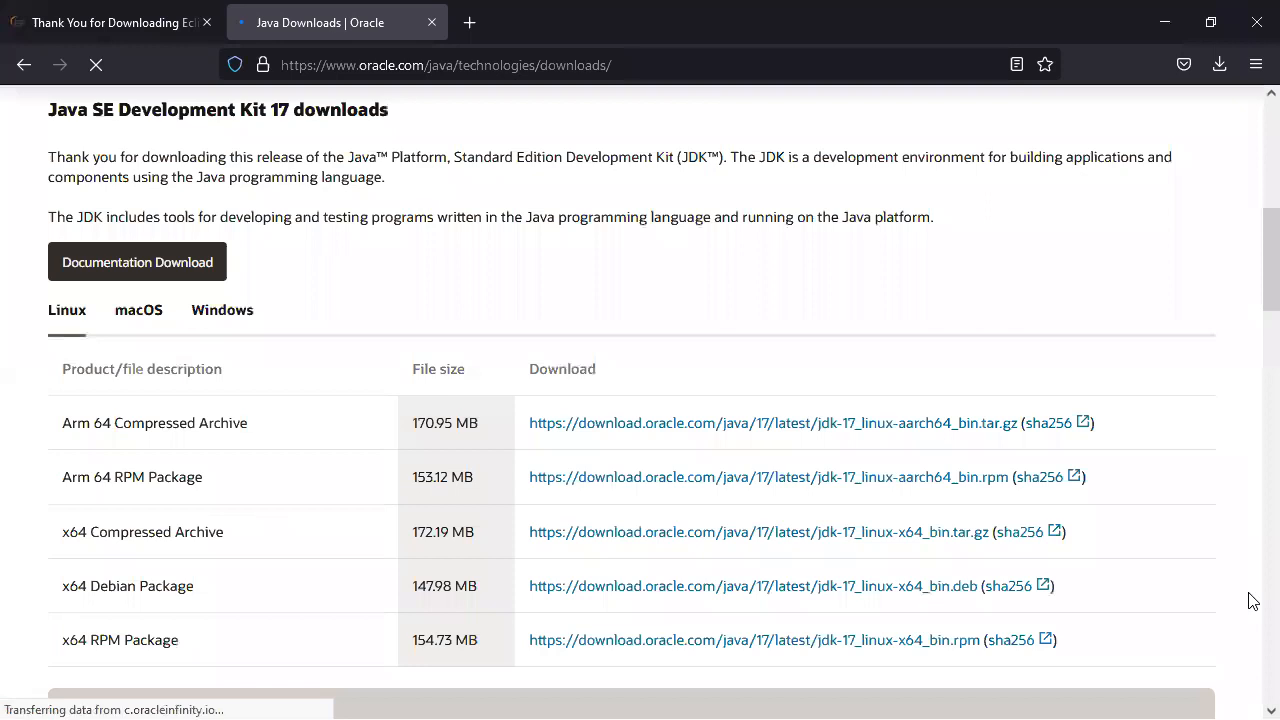
pyautogui.click(221, 312)
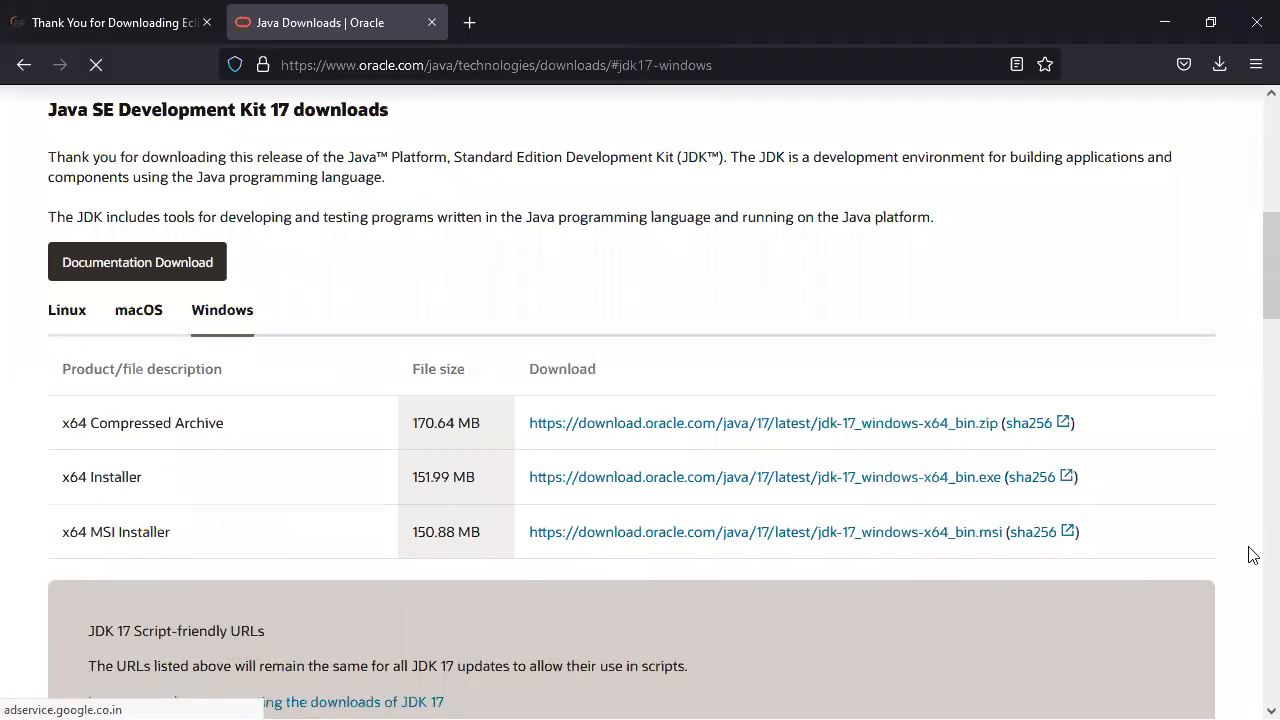
# Look over the Java downloads page and save the Windows x64 Installer, jdk-17_windows-x64_bin.exe
pyautogui.scroll(-5, 1249, 592)
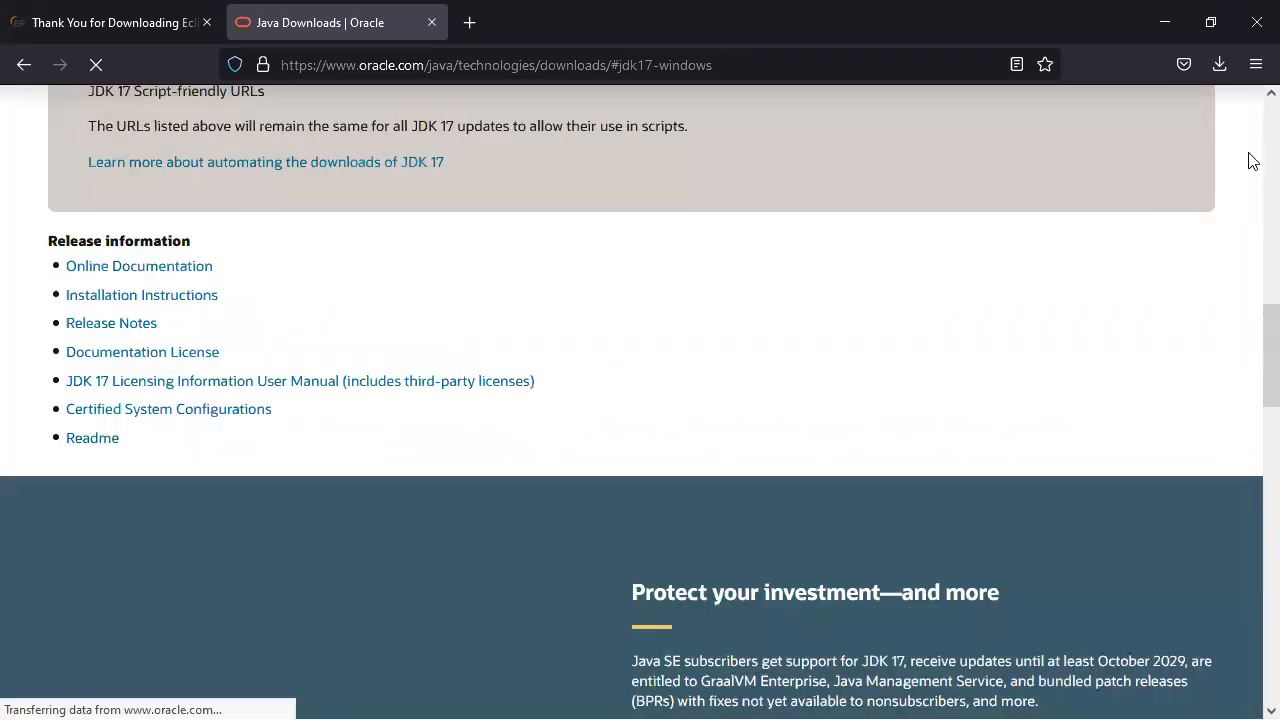
pyautogui.scroll(8, 1249, 144)
pyautogui.scroll(3, 1249, 650)
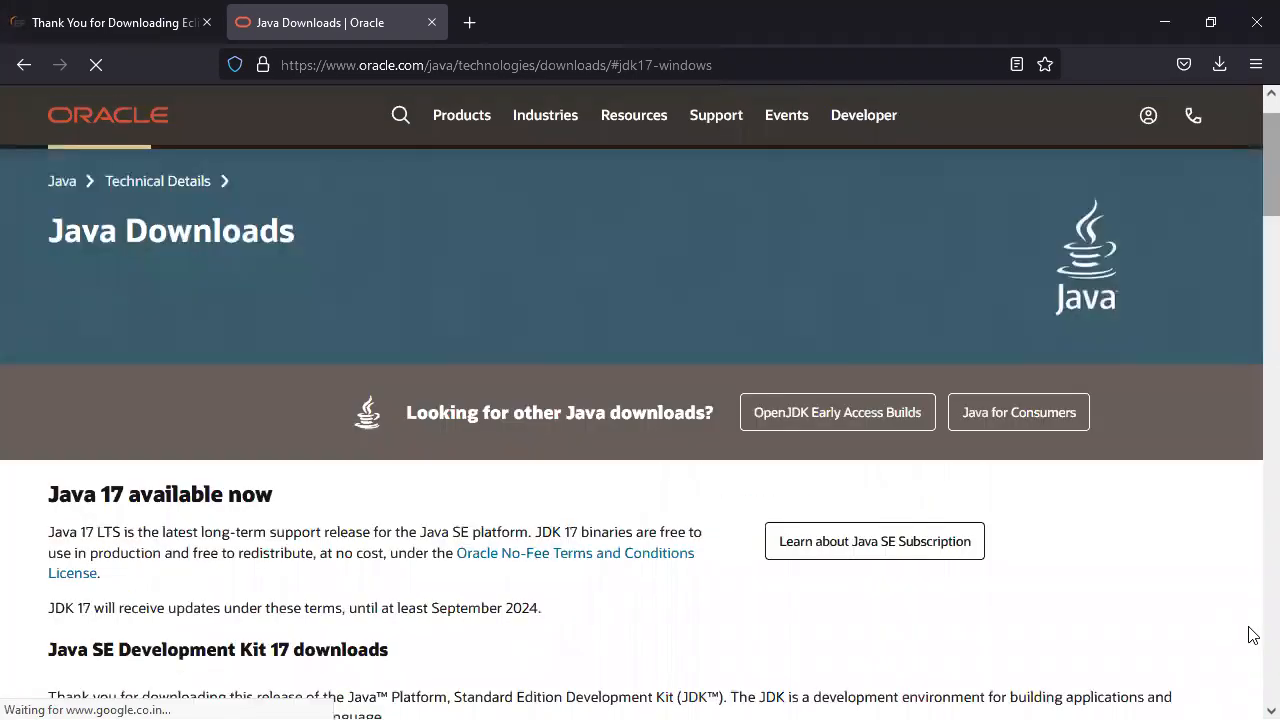
pyautogui.scroll(-6, 1249, 635)
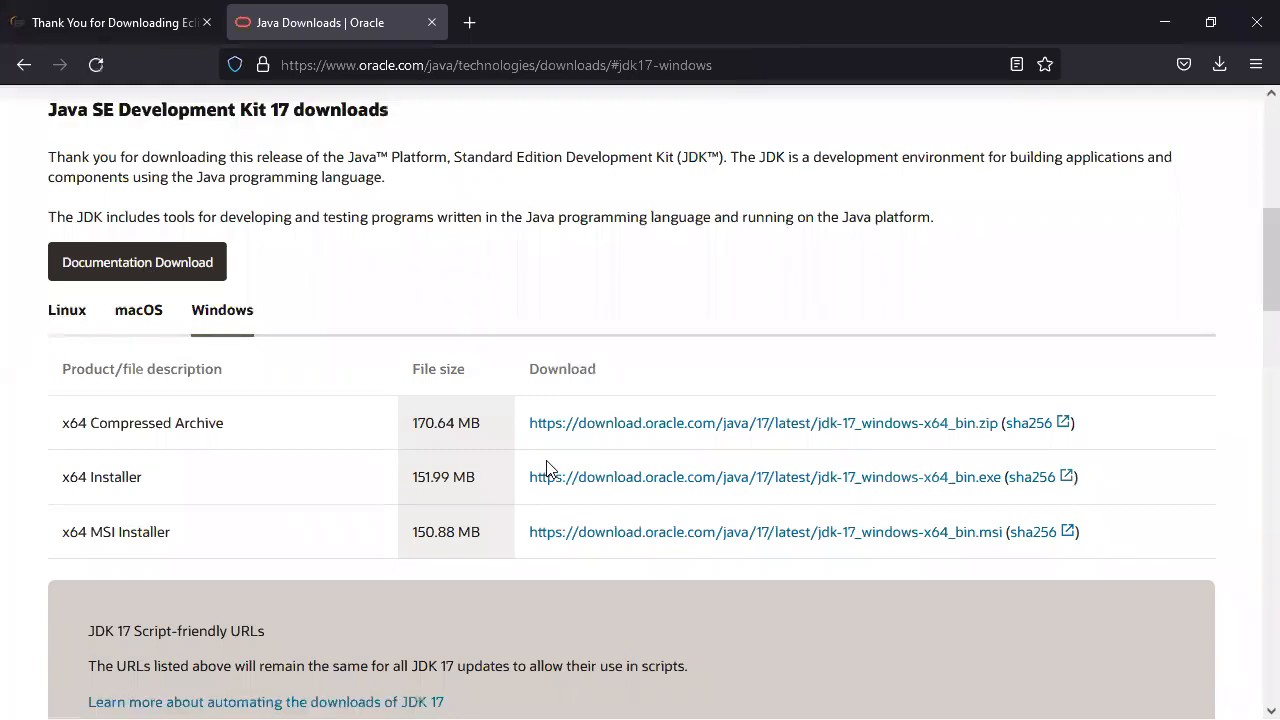
pyautogui.click(771, 486)
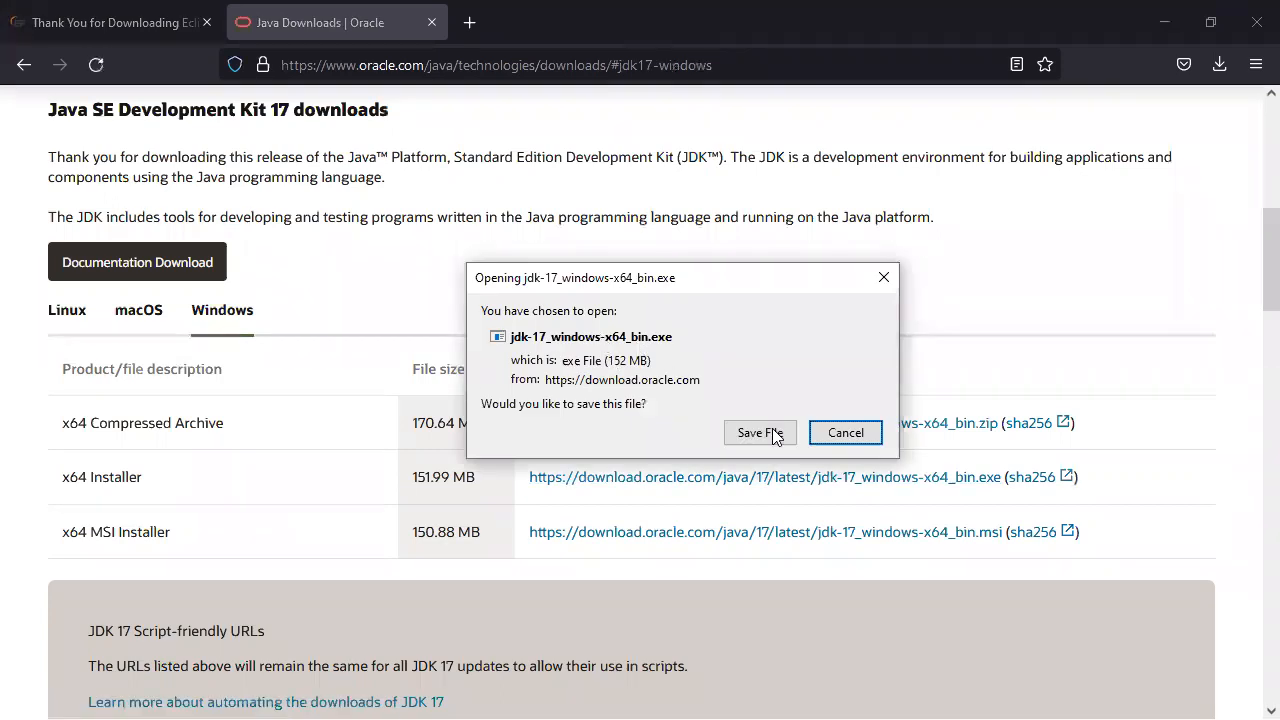
pyautogui.click(772, 432)
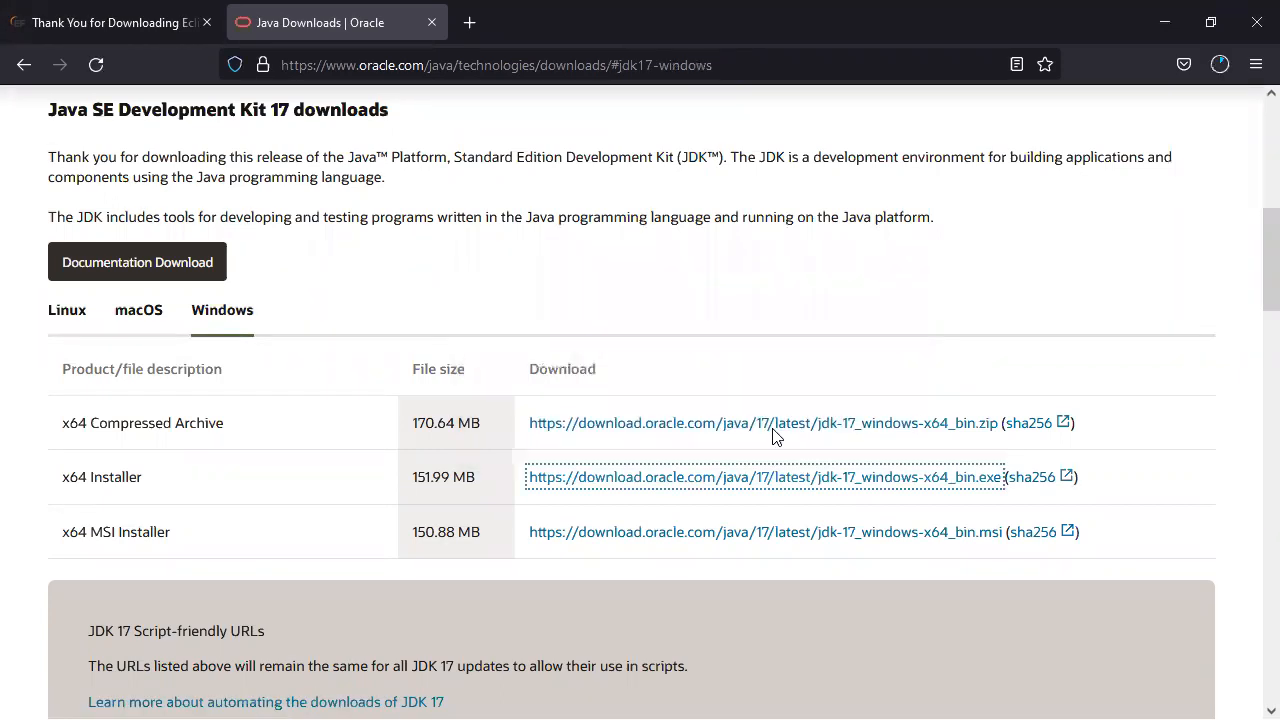
# Return to the Eclipse download page, show the desktop, and search Windows for "eclipse"
pyautogui.click(150, 10)
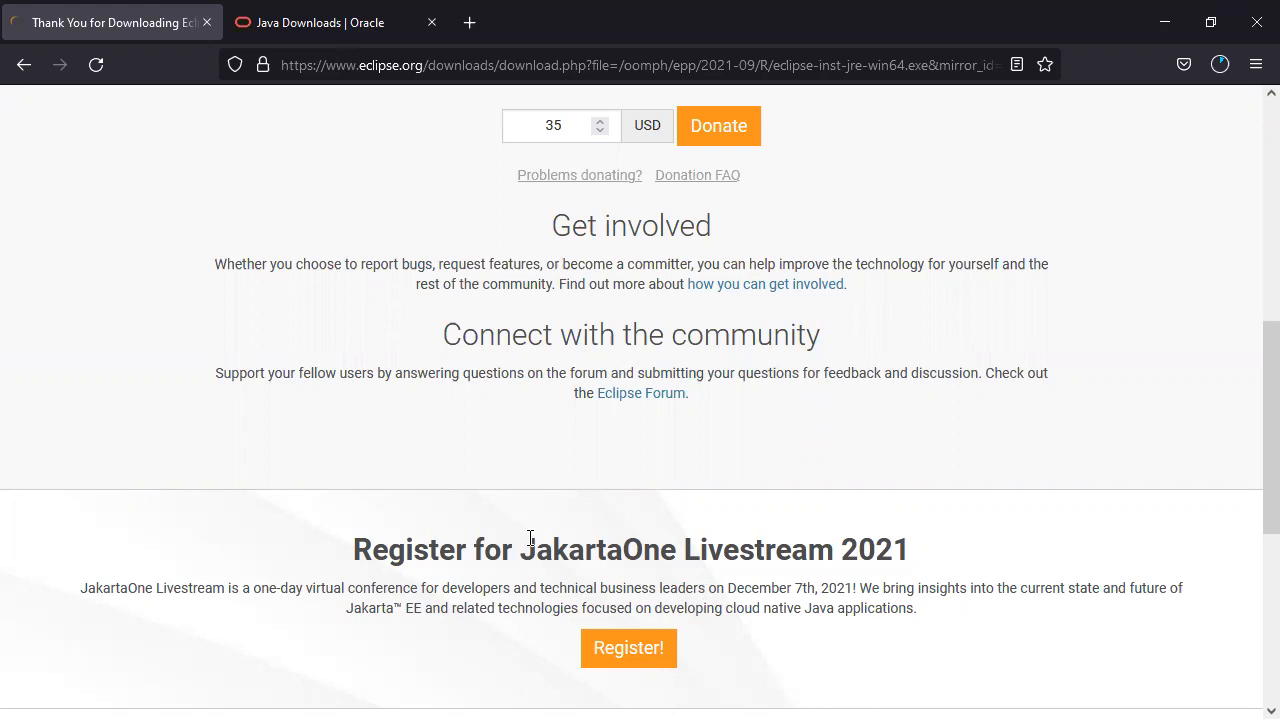
pyautogui.press('super+d')
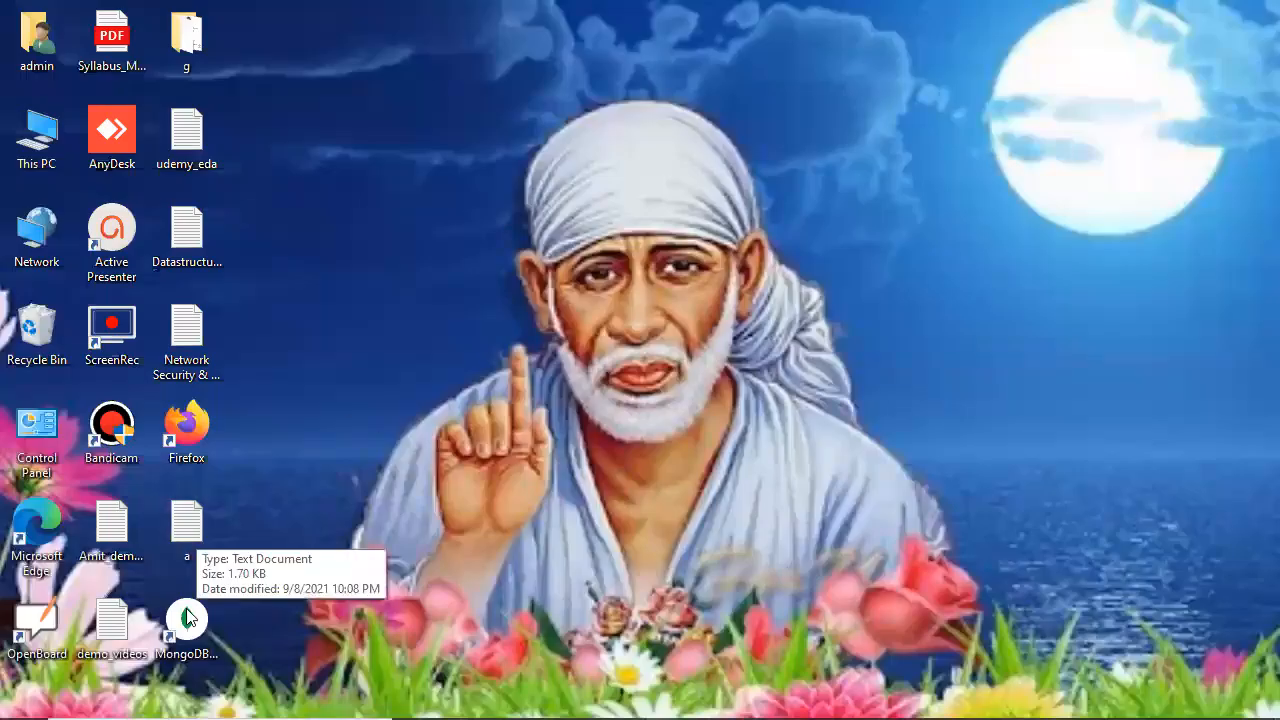
pyautogui.moveTo(120, 712)
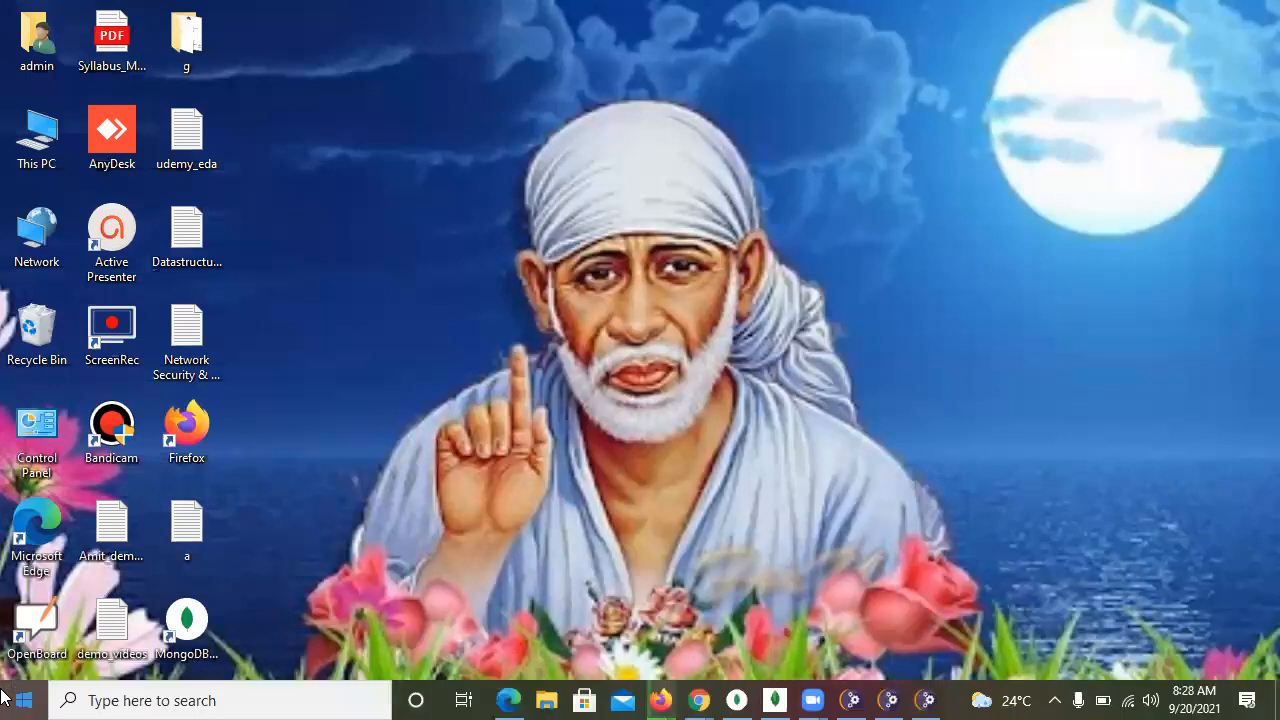
pyautogui.click(120, 697)
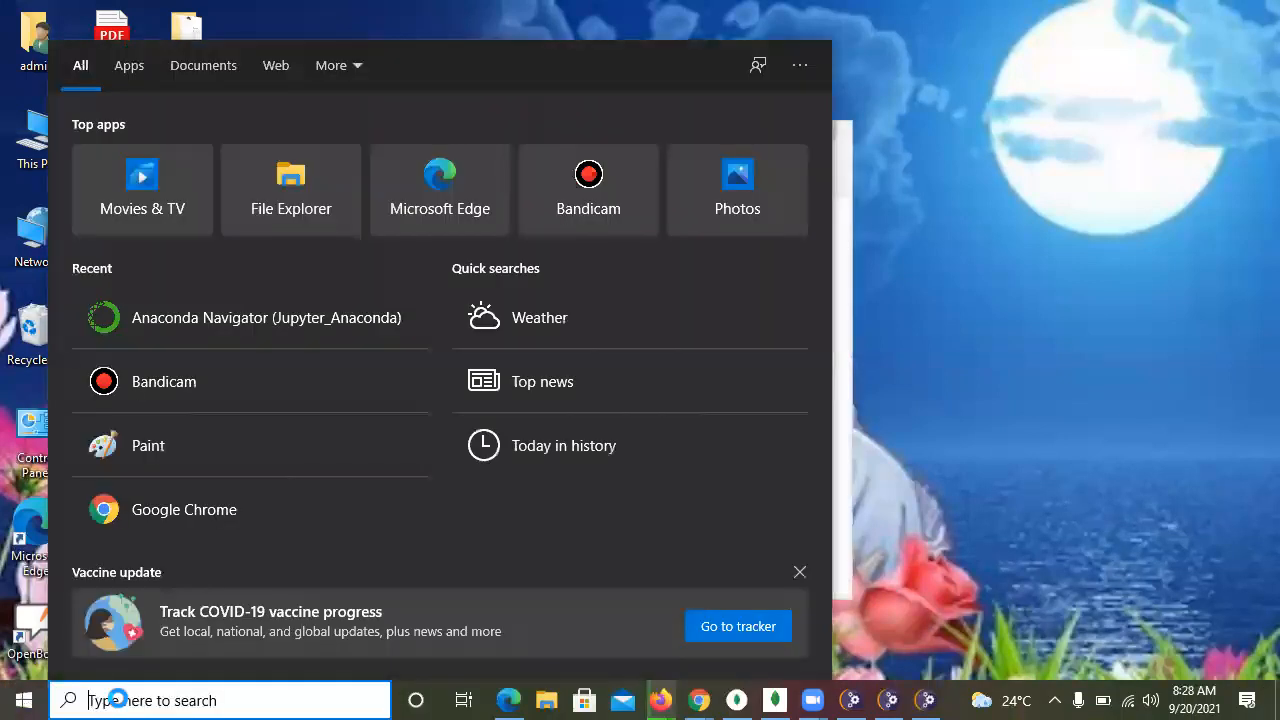
pyautogui.write('eclipse')
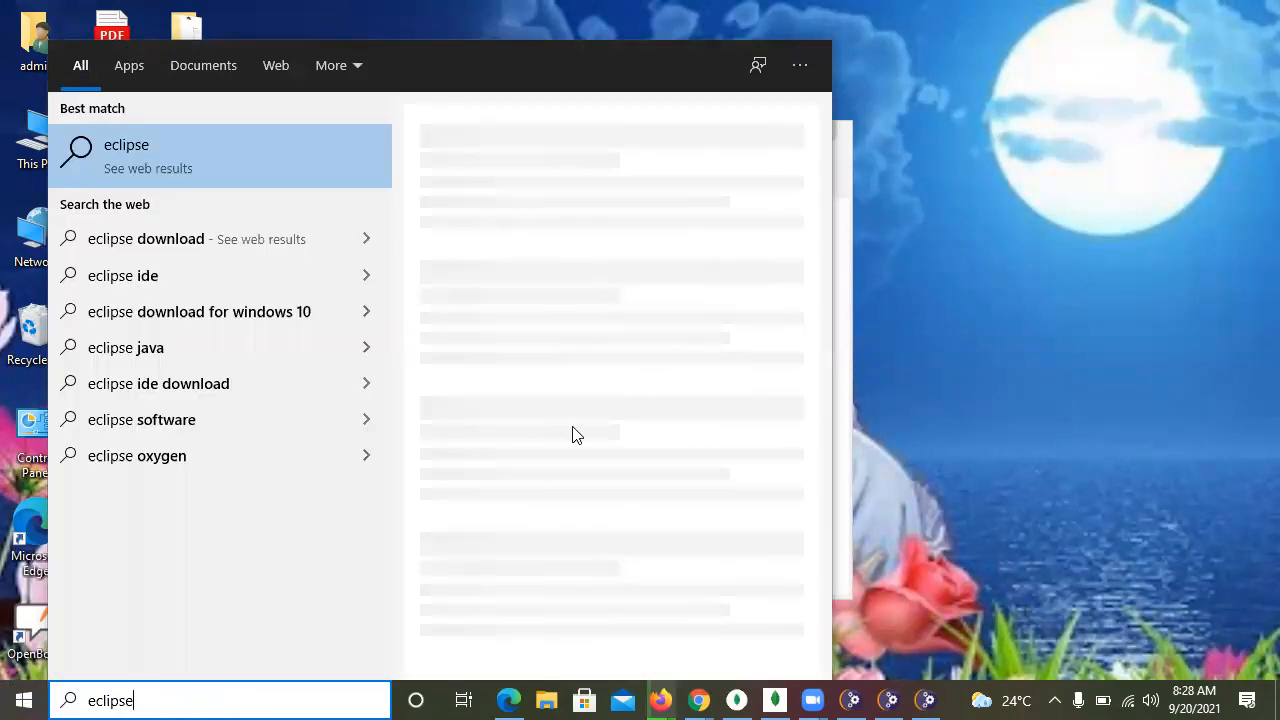
# Switch to the open Eclipse Installer windows and accept the pending Eclipse Foundation Software User Agreement
pyautogui.click(925, 698)
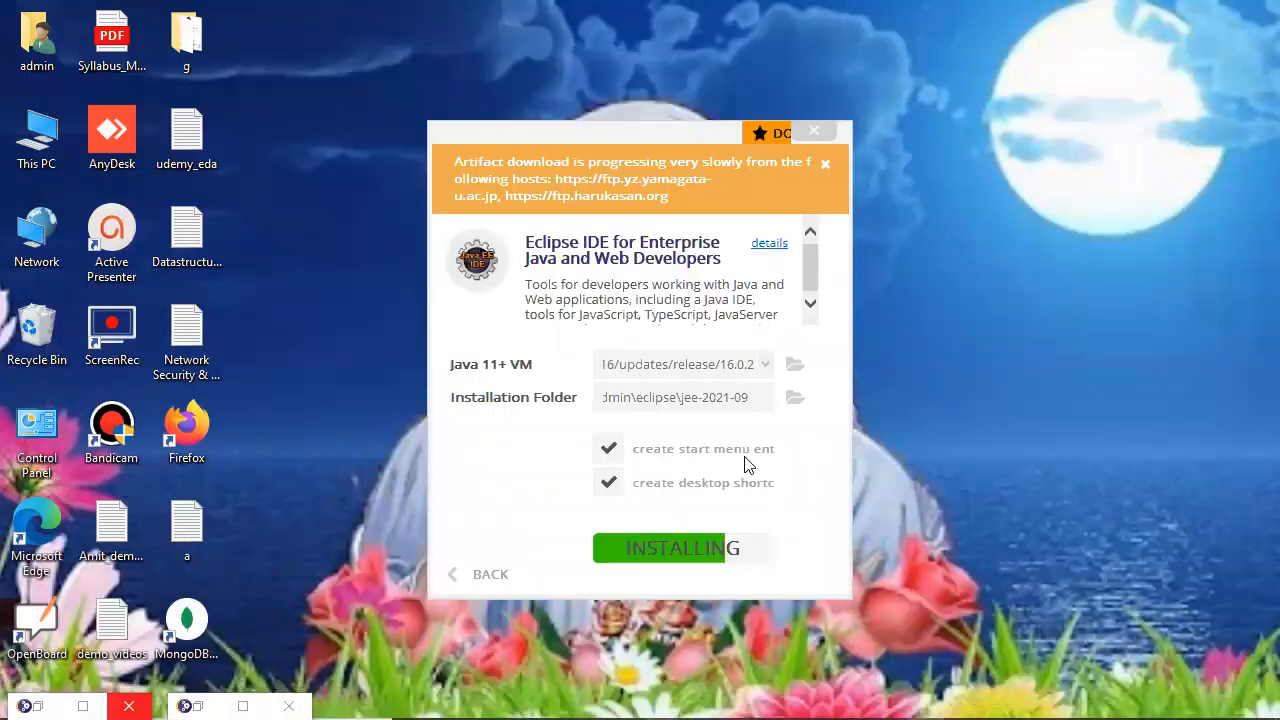
pyautogui.moveTo(513, 716)
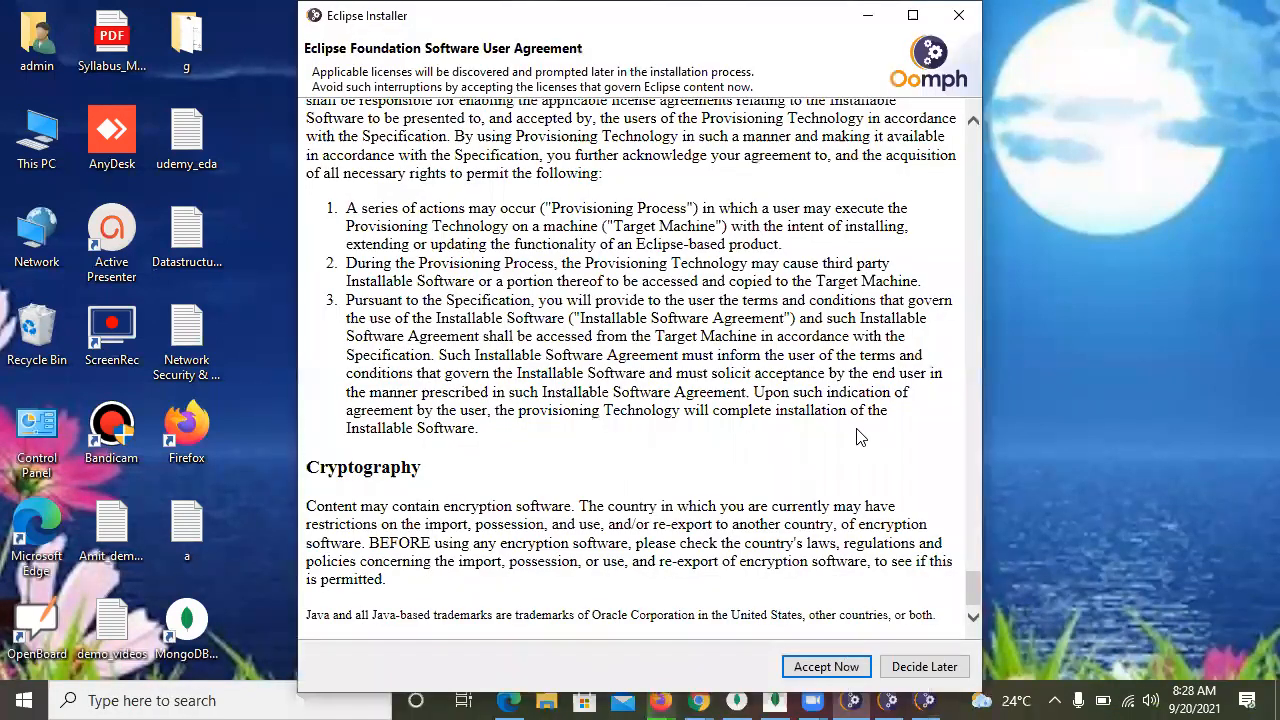
pyautogui.click(828, 667)
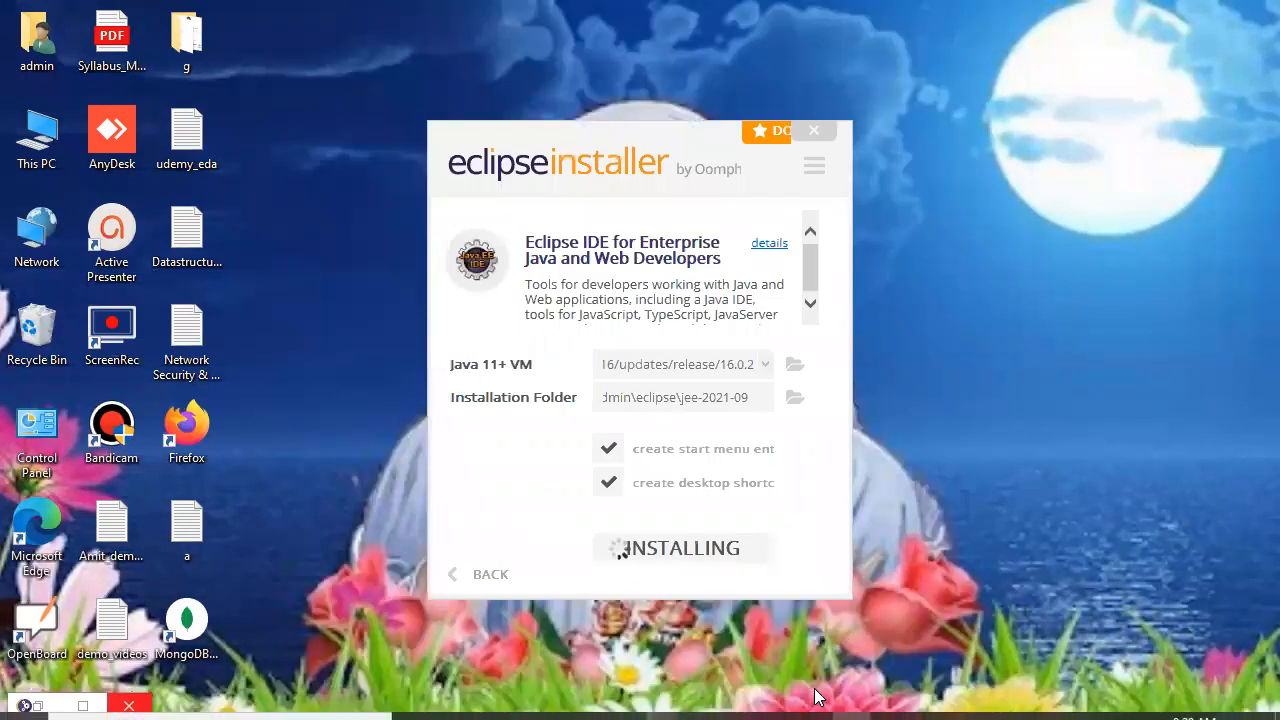
# Switch to Firefox's Library window to check the progress of the JDK 17 download
pyautogui.moveTo(818, 700)
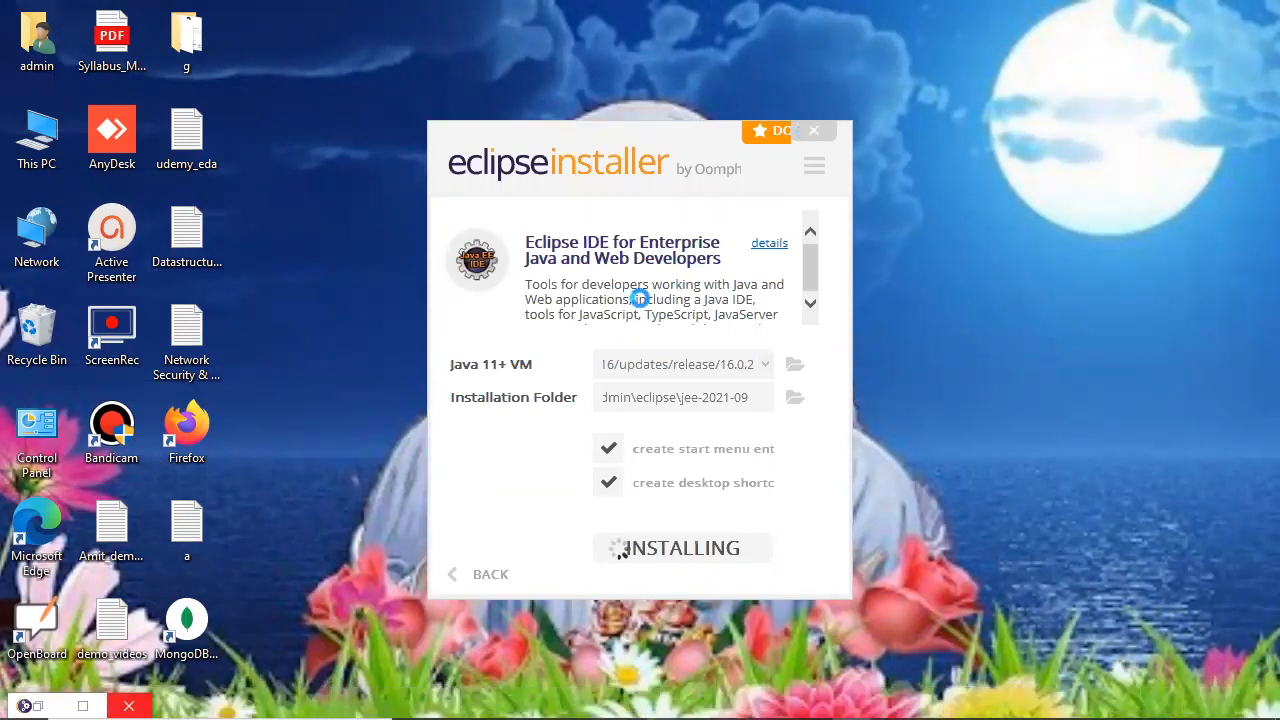
pyautogui.moveTo(618, 712)
pyautogui.moveTo(663, 697)
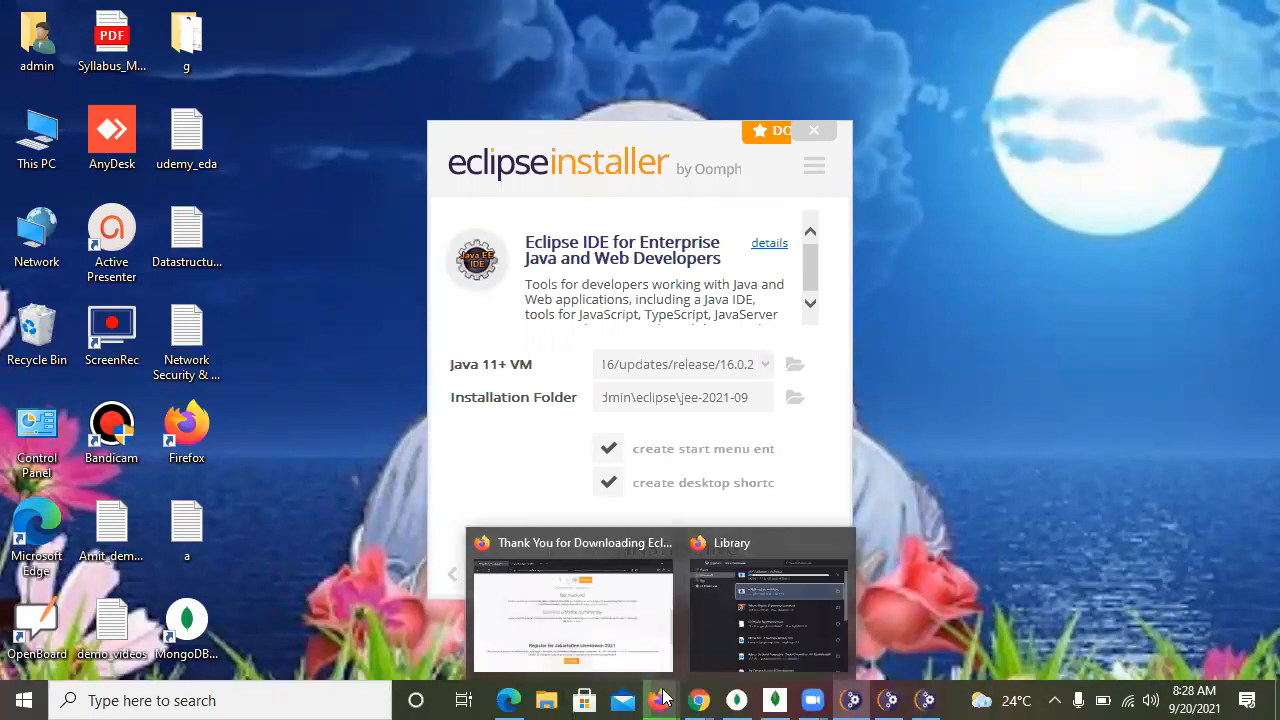
pyautogui.click(736, 608)
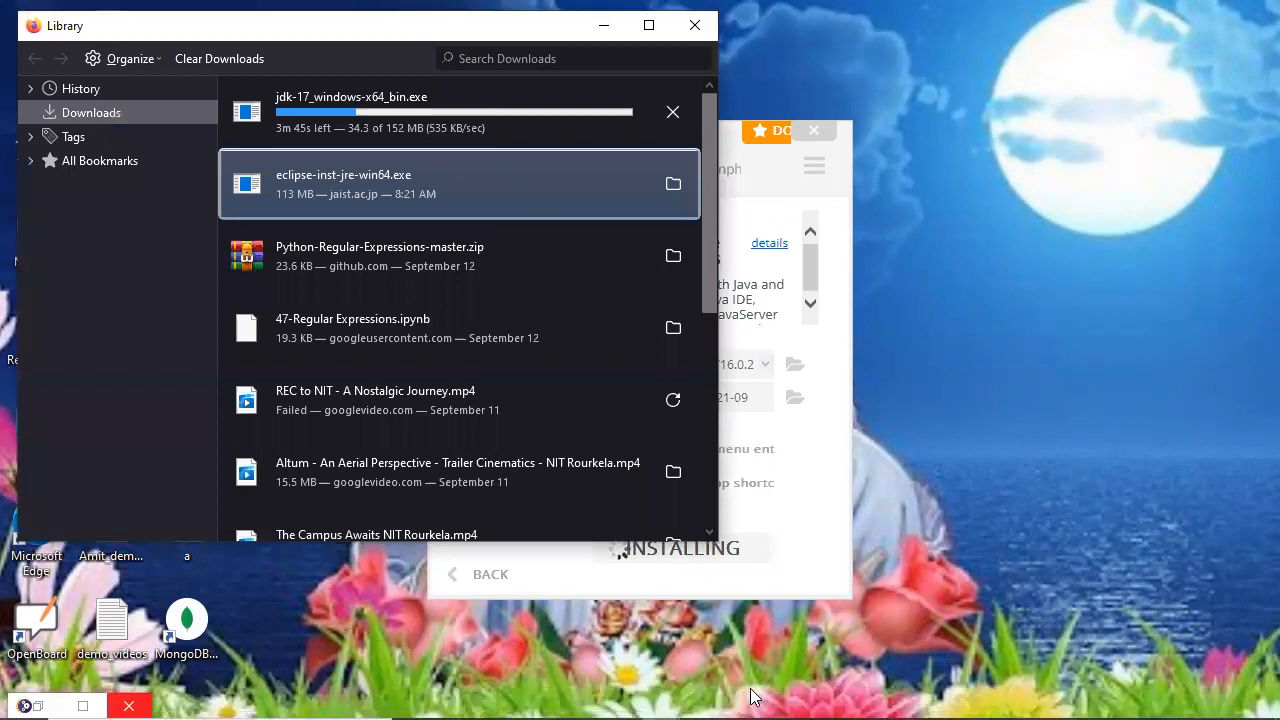
# Close the open MongoDB Compass window and the MongoDB console window
pyautogui.moveTo(750, 712)
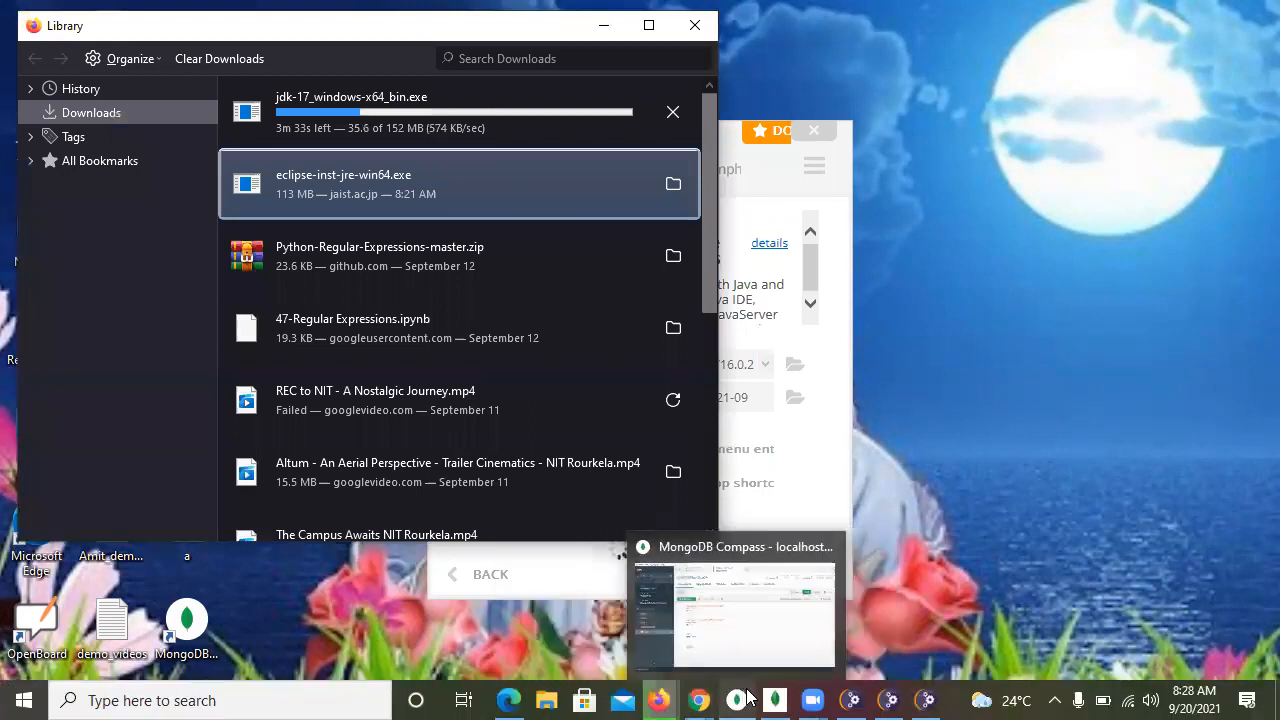
pyautogui.click(826, 552)
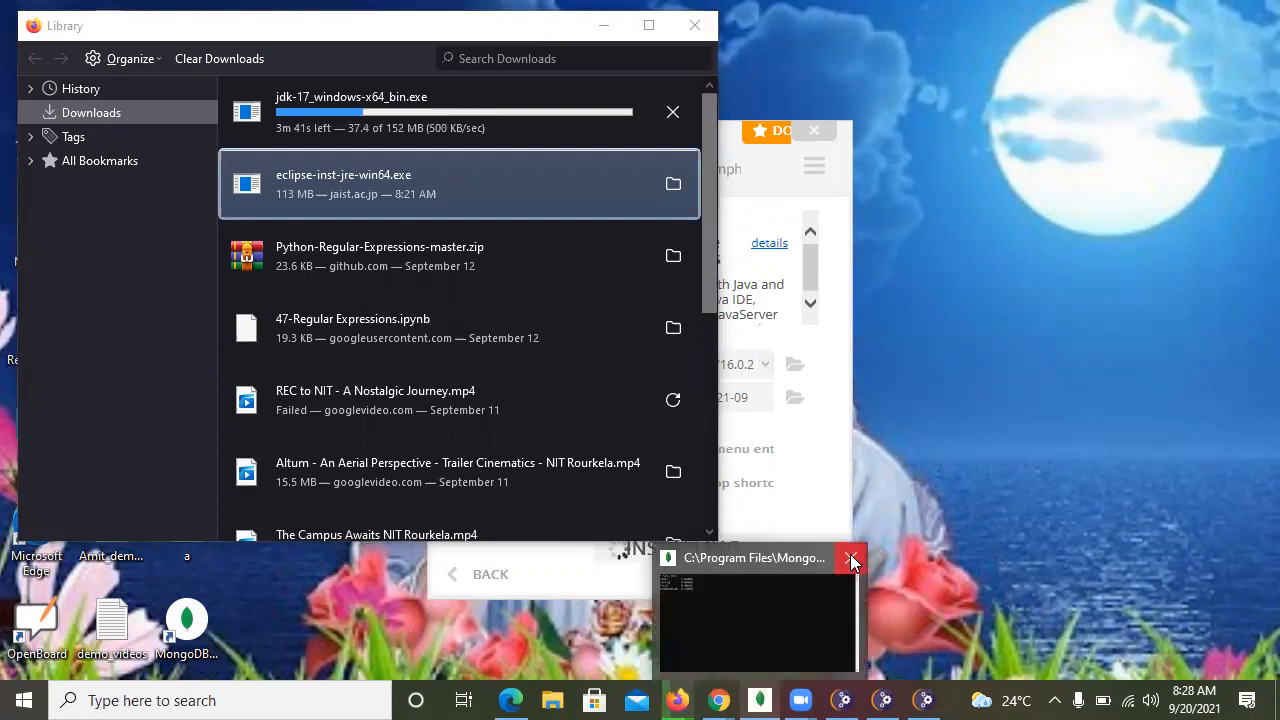
pyautogui.click(850, 556)
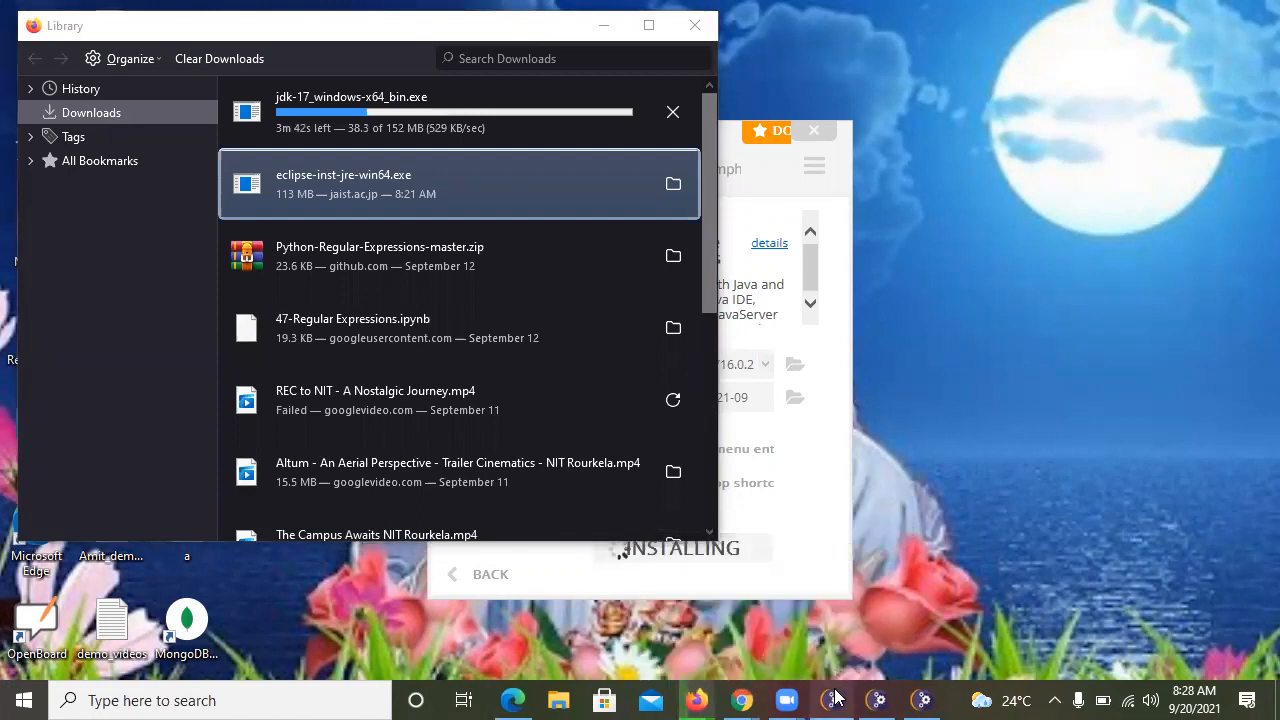
# Check the open Eclipse Installer windows, dismissing the pending user agreement and closing the Eclipse IDE for Java Developers installer
pyautogui.click(833, 699)
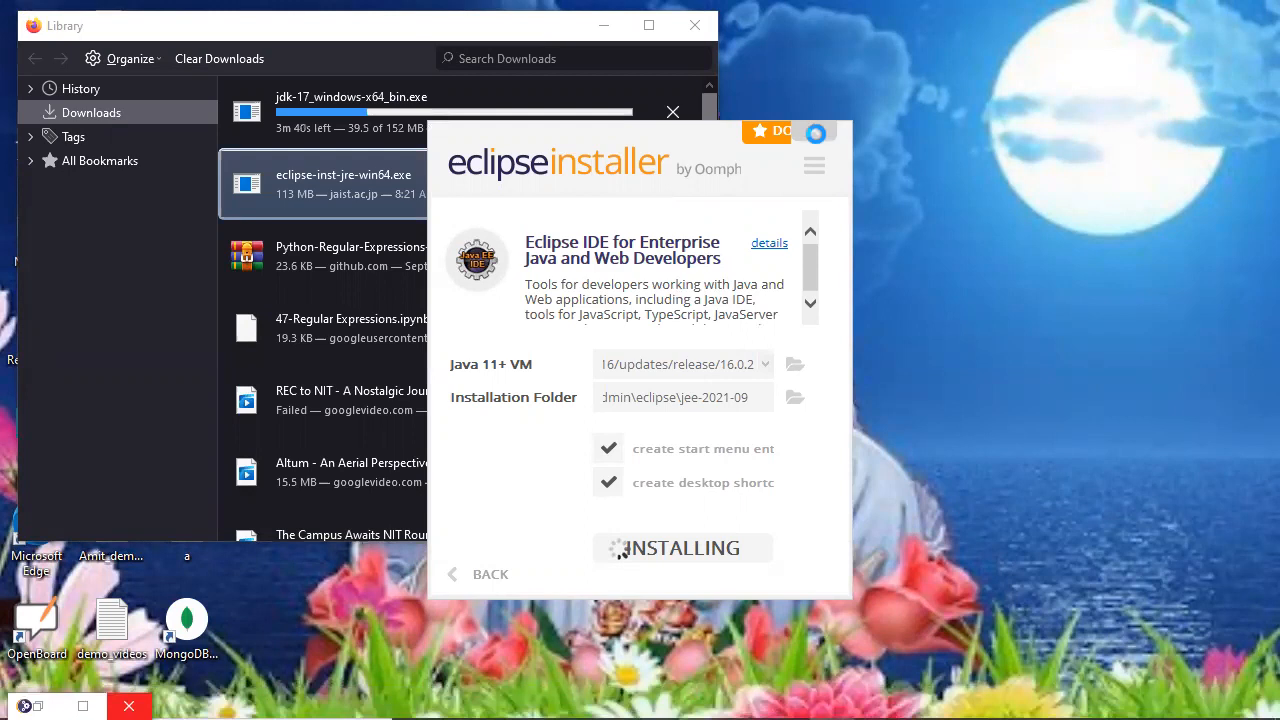
pyautogui.moveTo(848, 697)
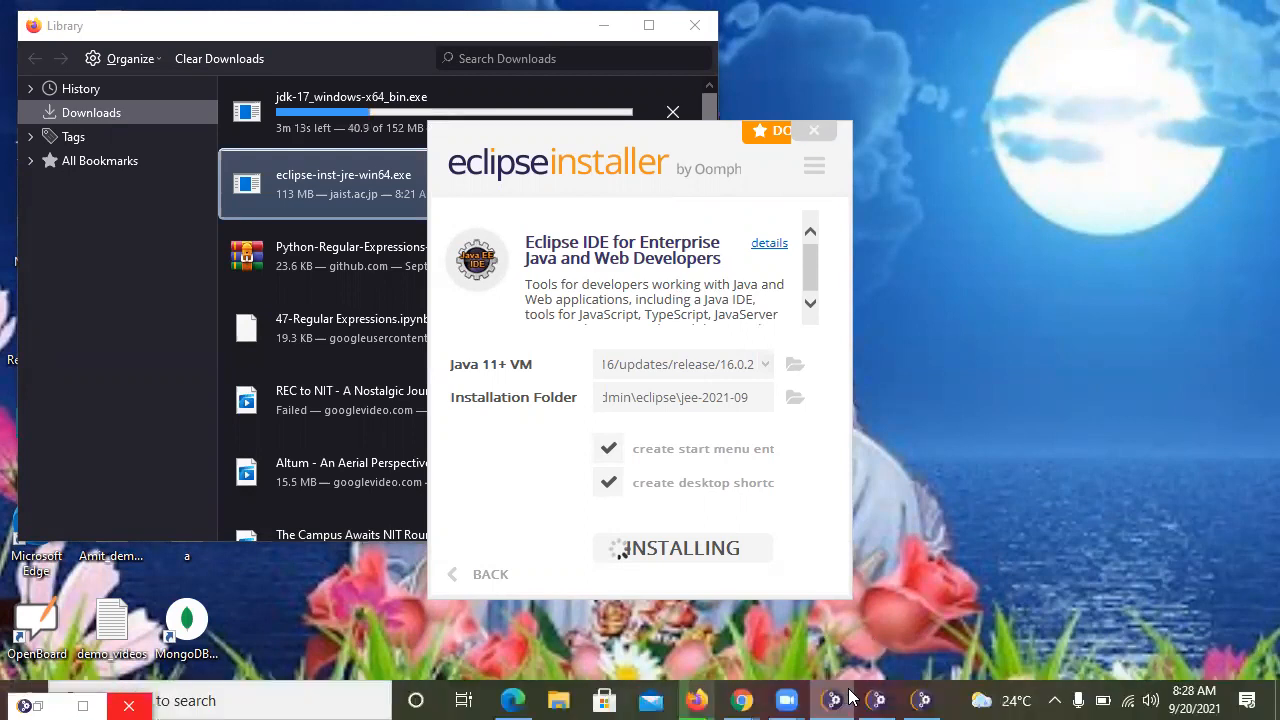
pyautogui.click(878, 699)
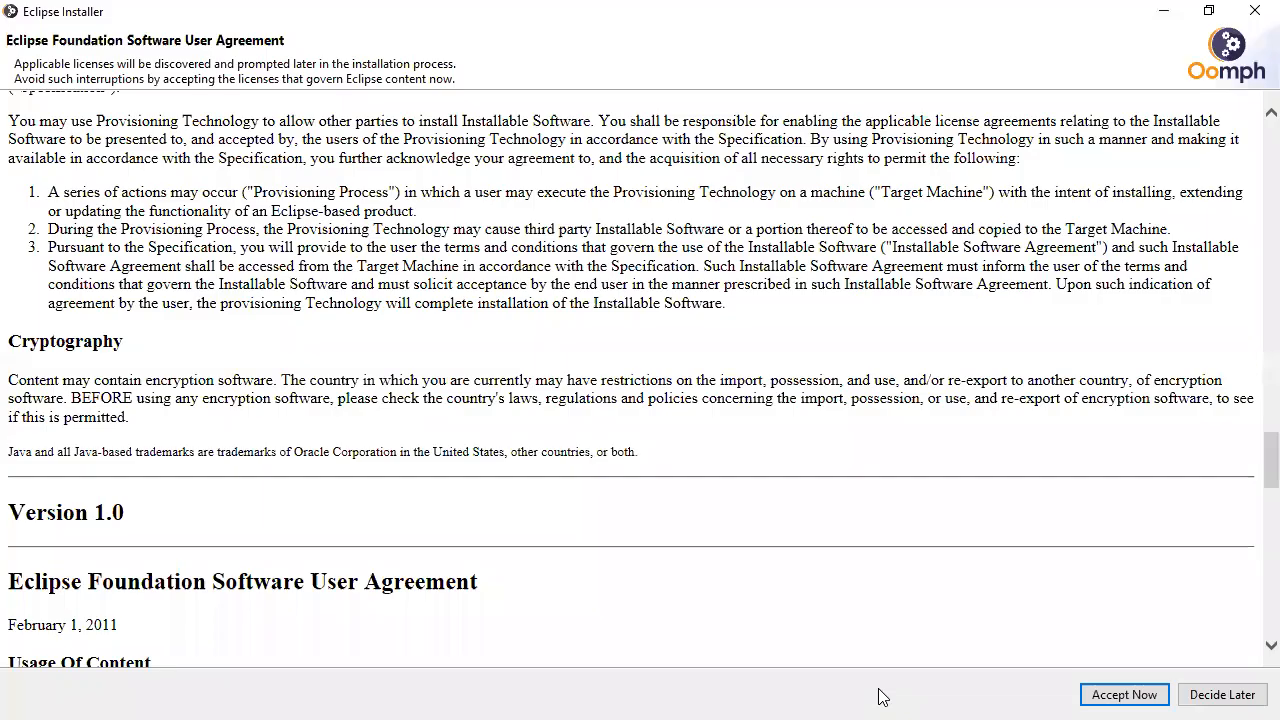
pyautogui.click(1253, 9)
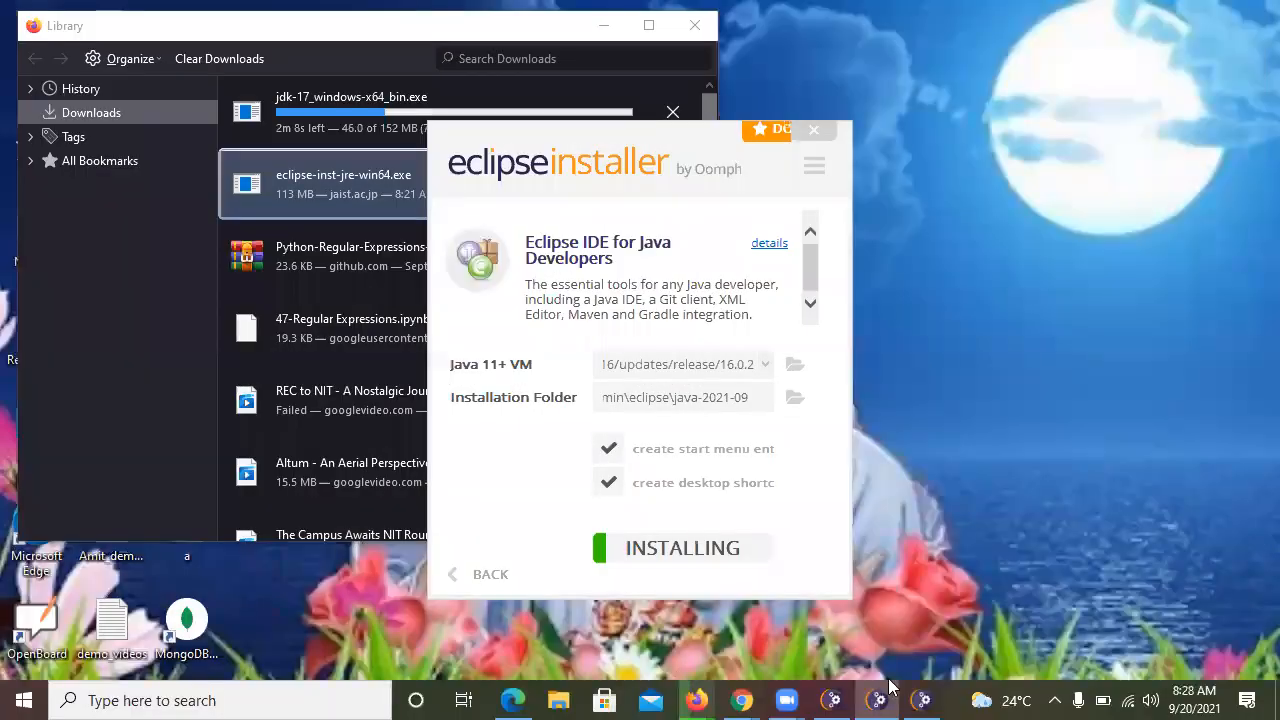
pyautogui.click(916, 697)
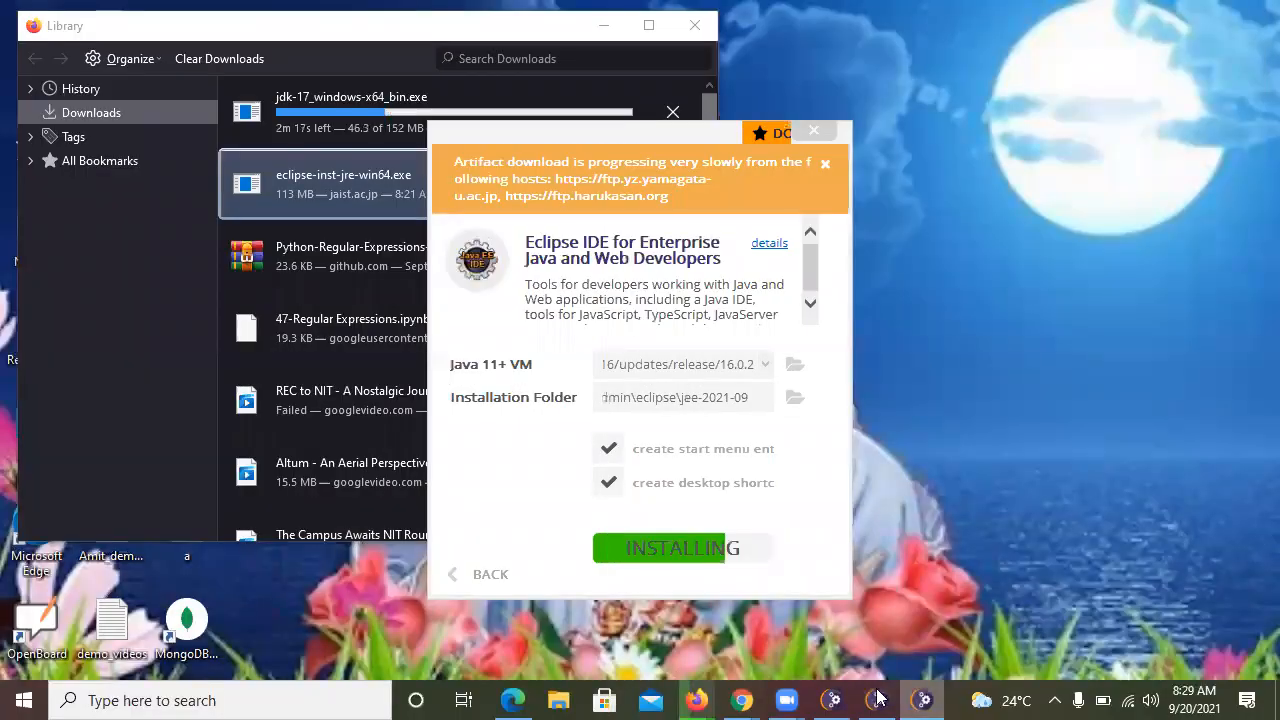
pyautogui.click(878, 697)
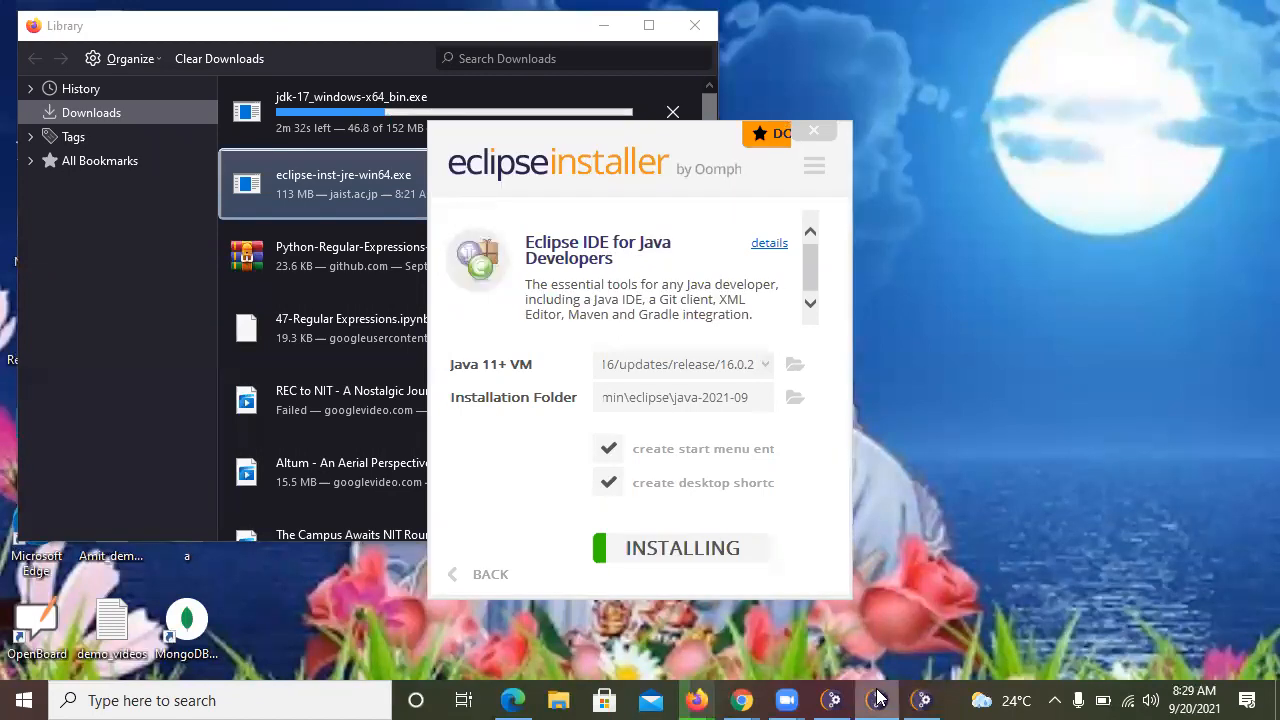
pyautogui.click(814, 133)
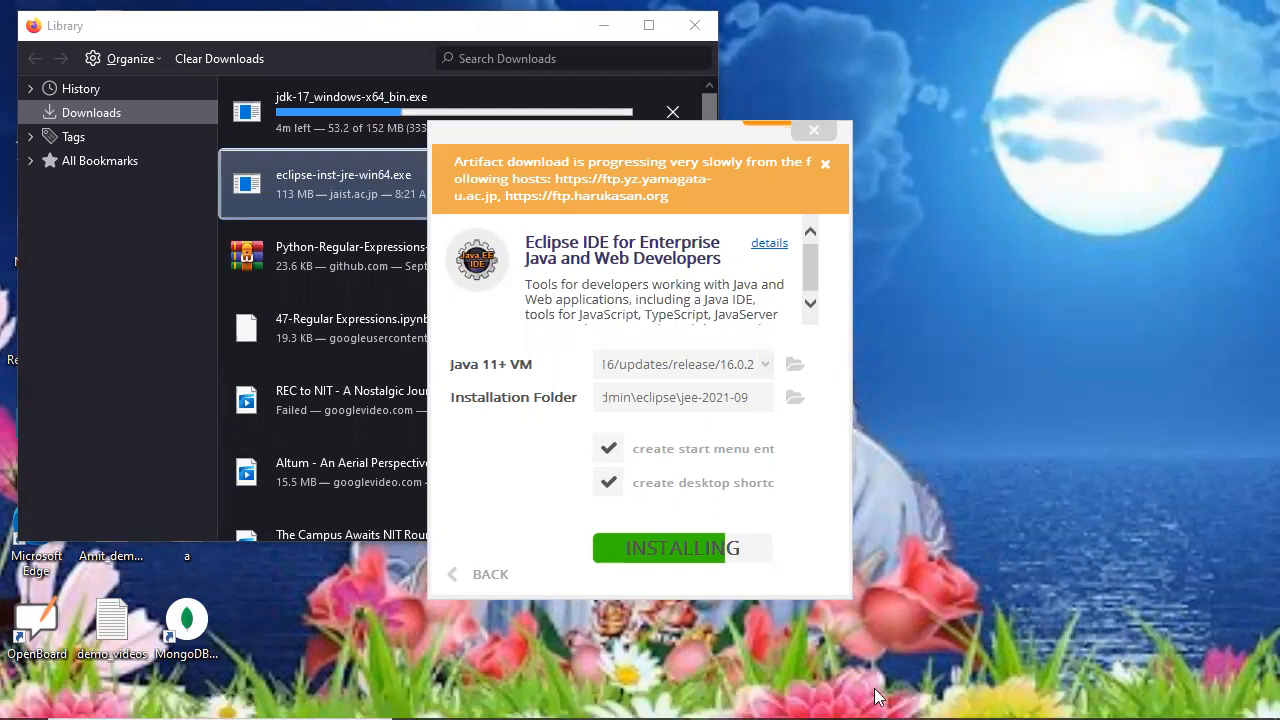
# Compare the two remaining Enterprise Java installer windows and close the failed one, keeping the running installation
pyautogui.moveTo(872, 697)
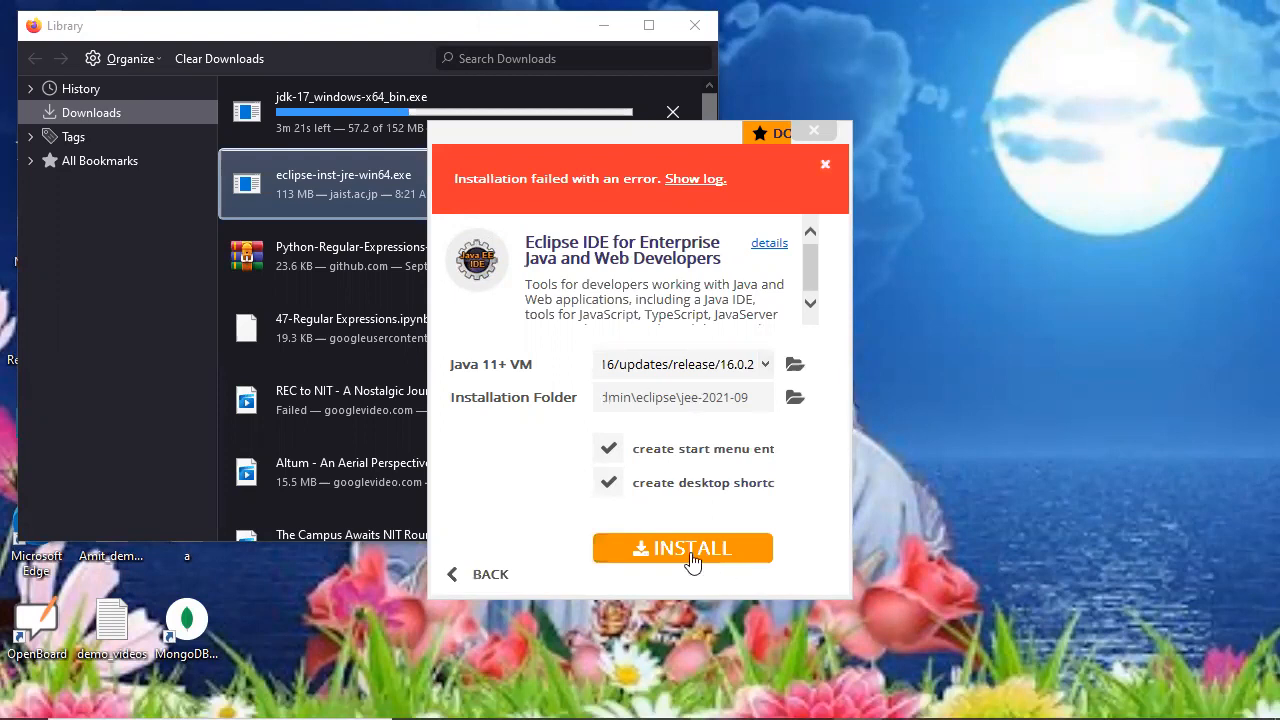
pyautogui.moveTo(962, 698)
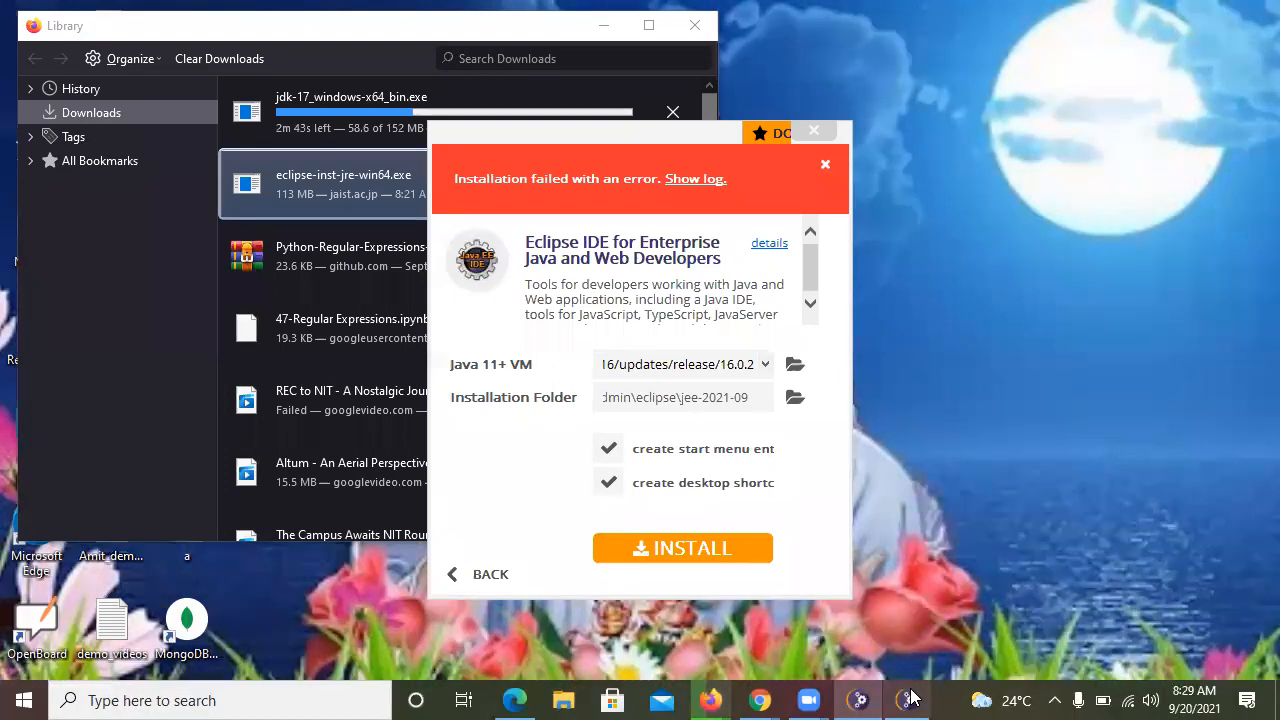
pyautogui.click(912, 698)
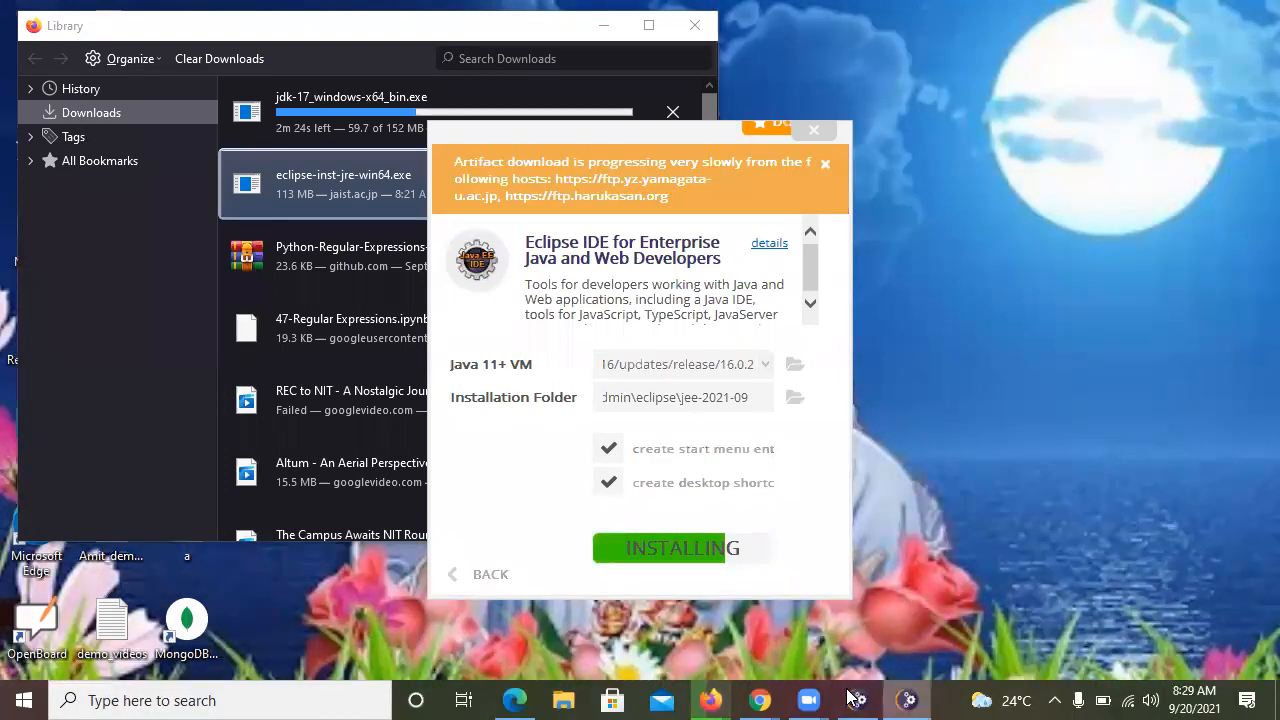
pyautogui.click(812, 146)
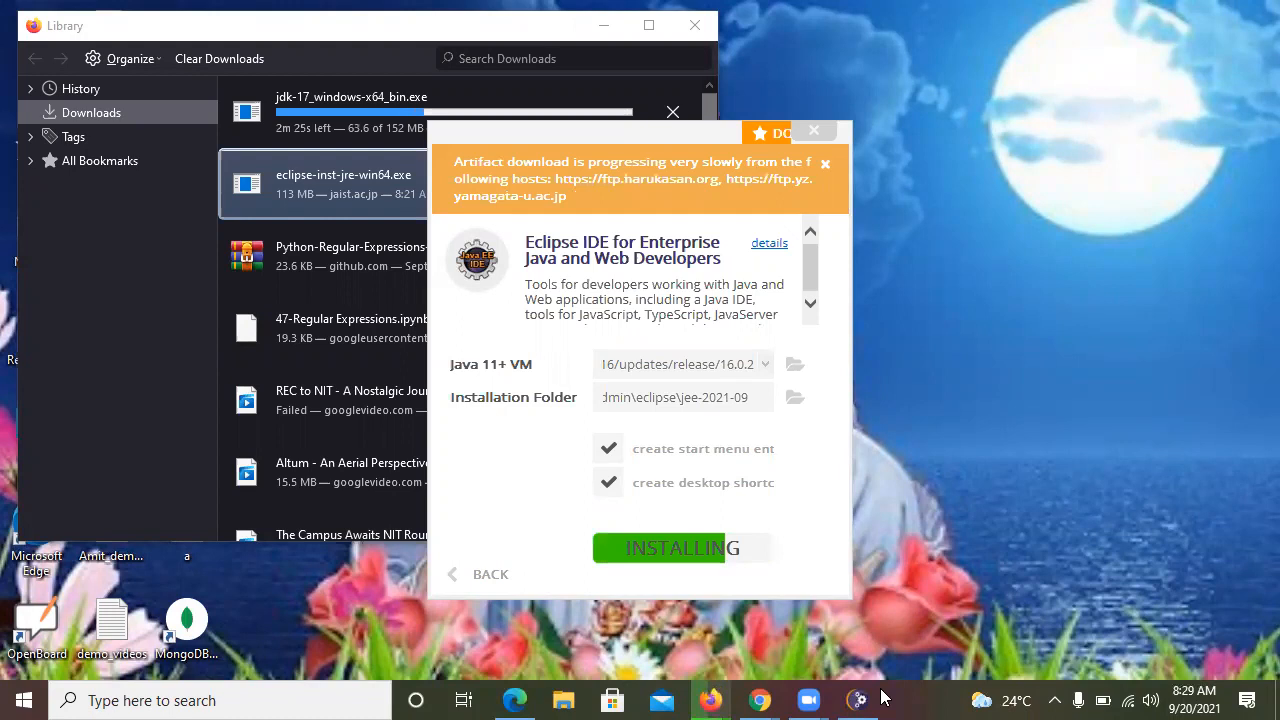
pyautogui.moveTo(882, 697)
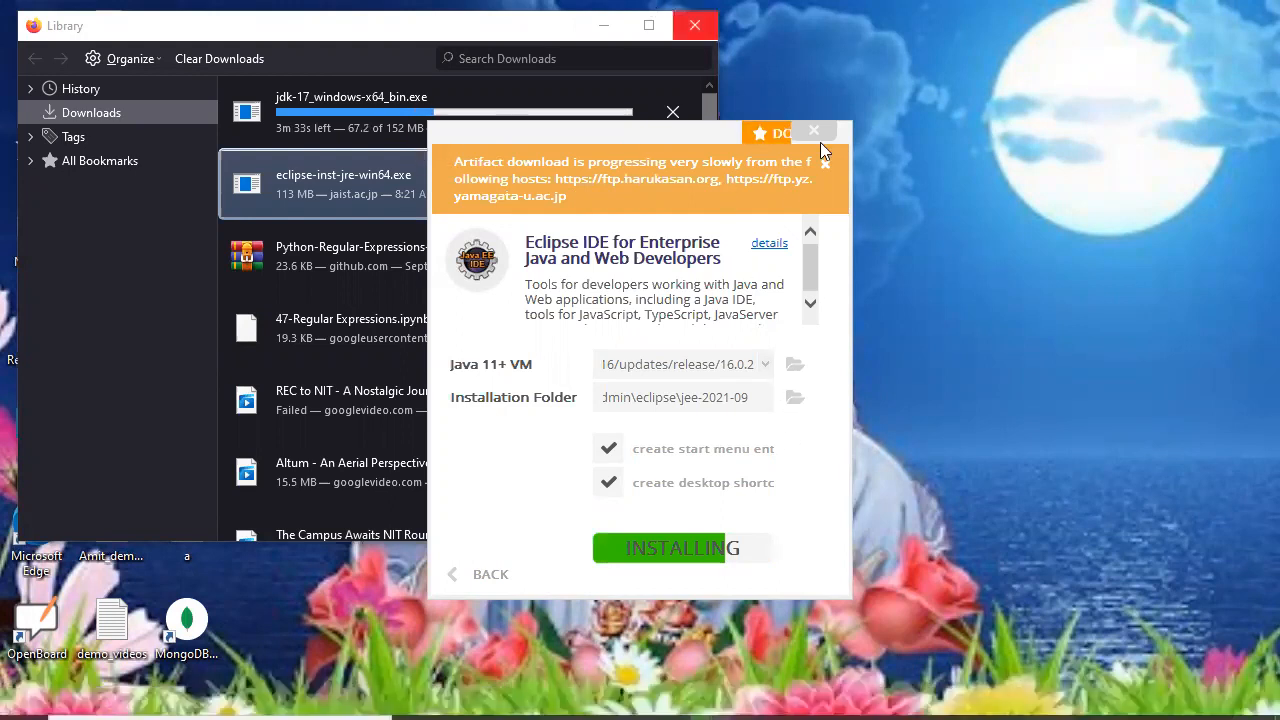
# Turn off automatic hiding of the taskbar in desktop mode and minimize Settings
pyautogui.click(649, 25)
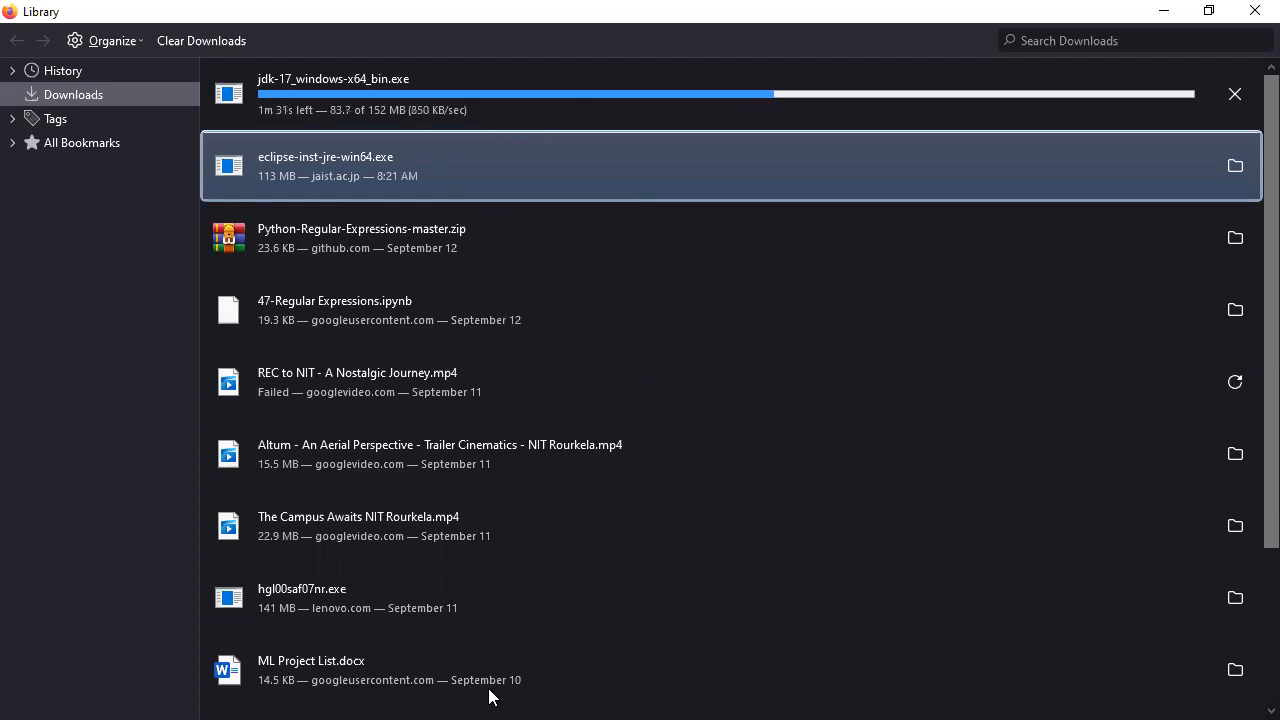
pyautogui.click(1208, 10)
pyautogui.moveTo(735, 694)
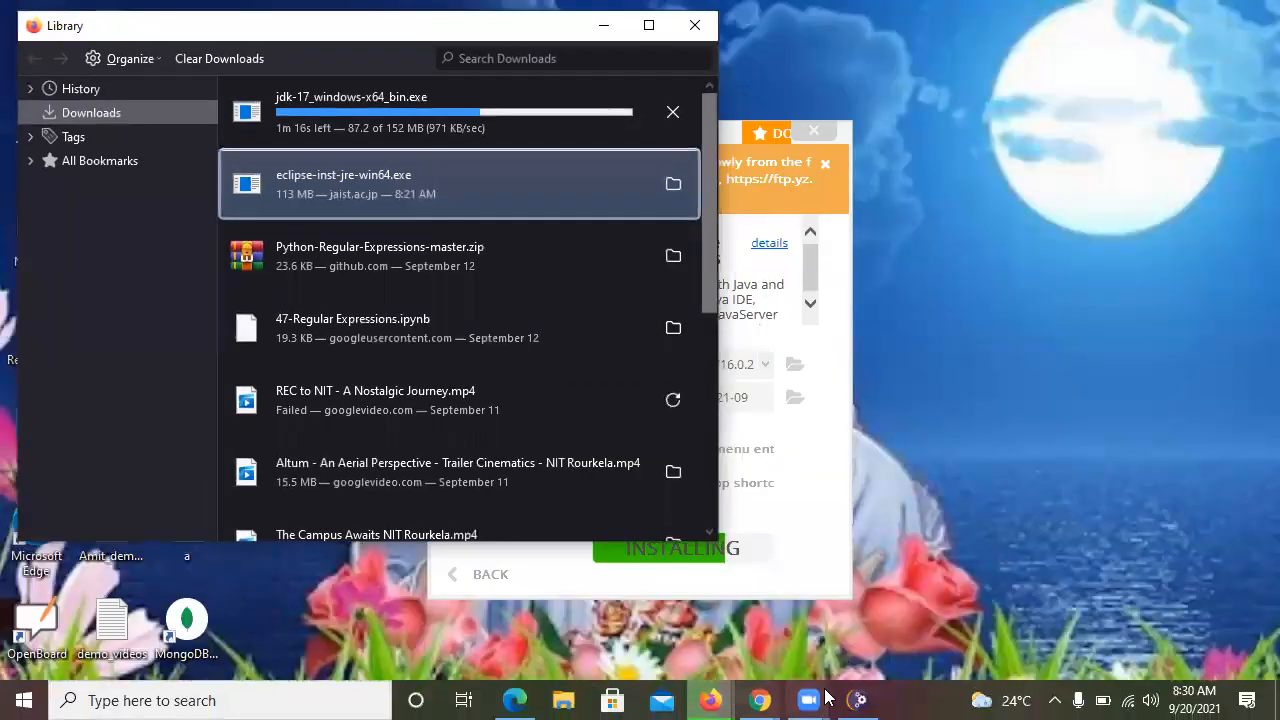
pyautogui.rightClick(903, 697)
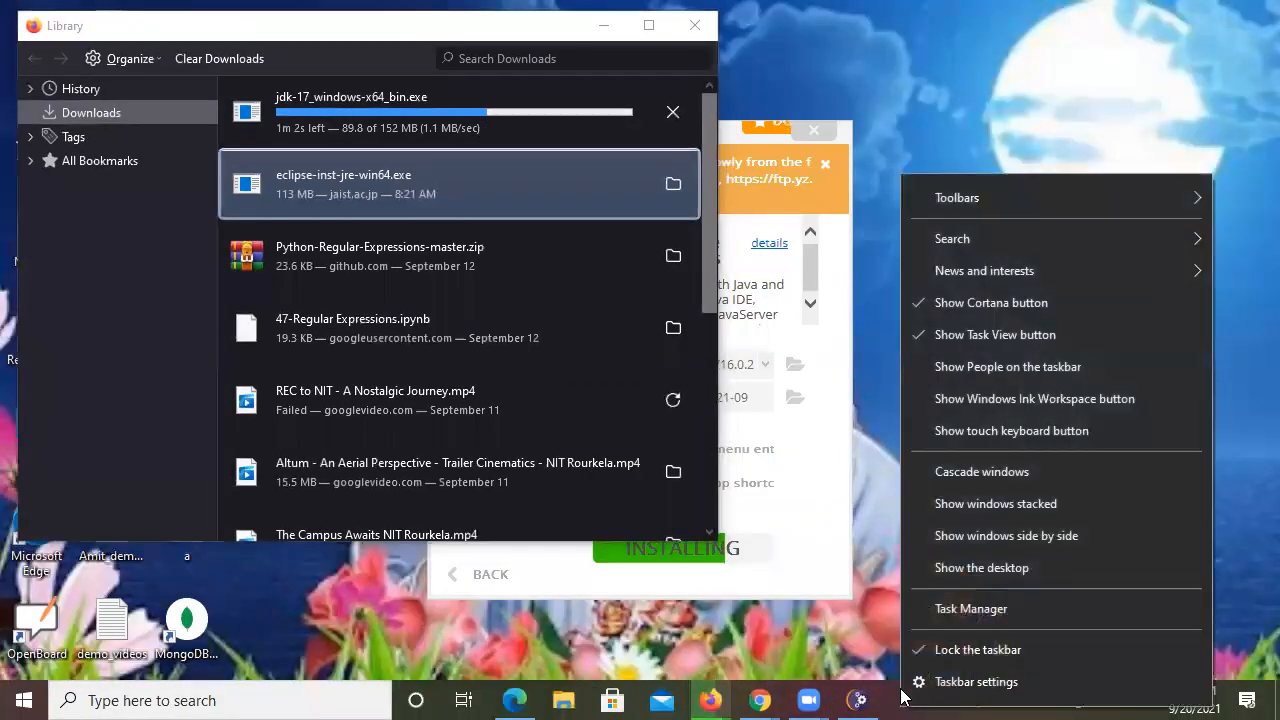
pyautogui.click(962, 686)
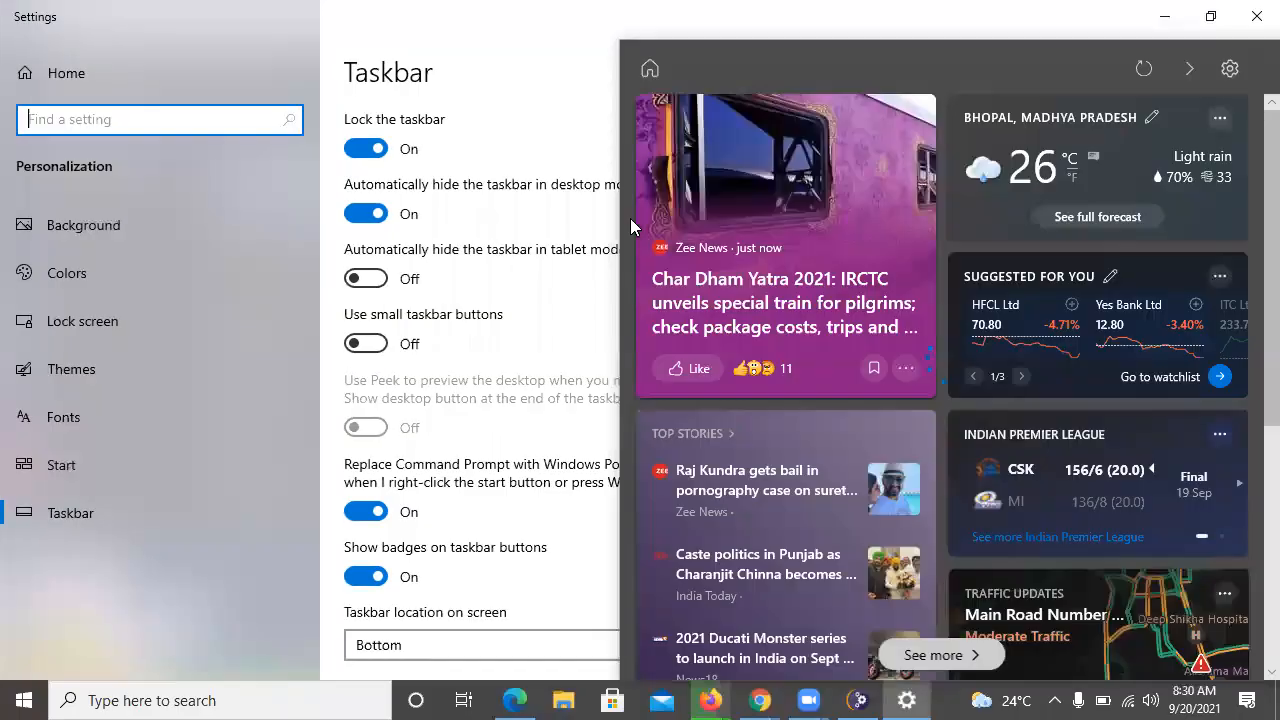
pyautogui.click(358, 216)
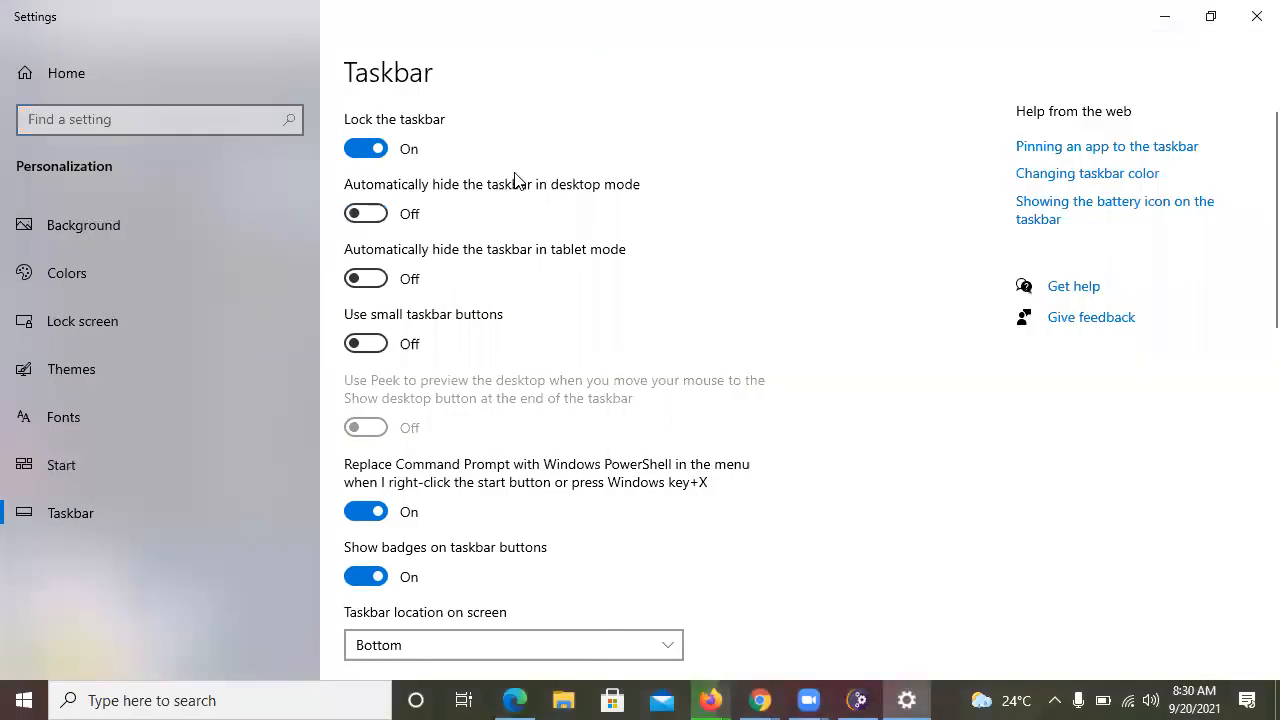
pyautogui.click(1166, 14)
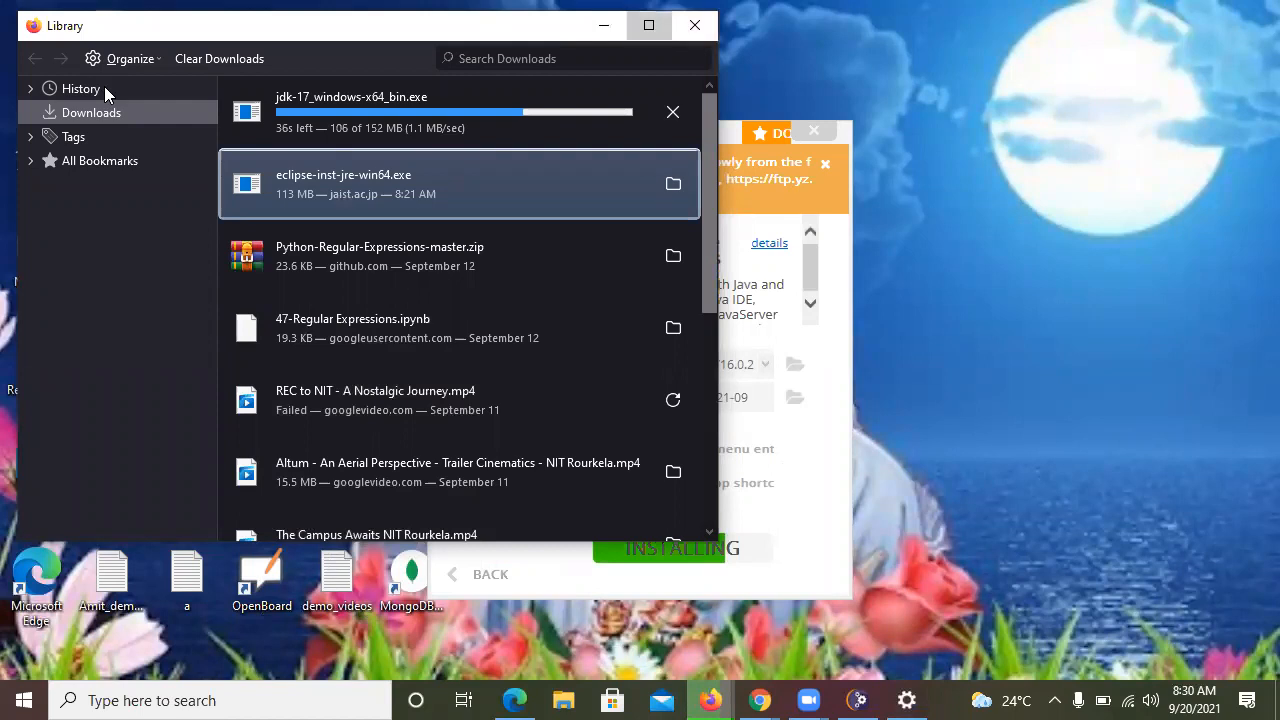
# Maximize the Firefox Library to follow the JDK 17 download, and bring up the Eclipse Installer to check its progress
pyautogui.click(649, 25)
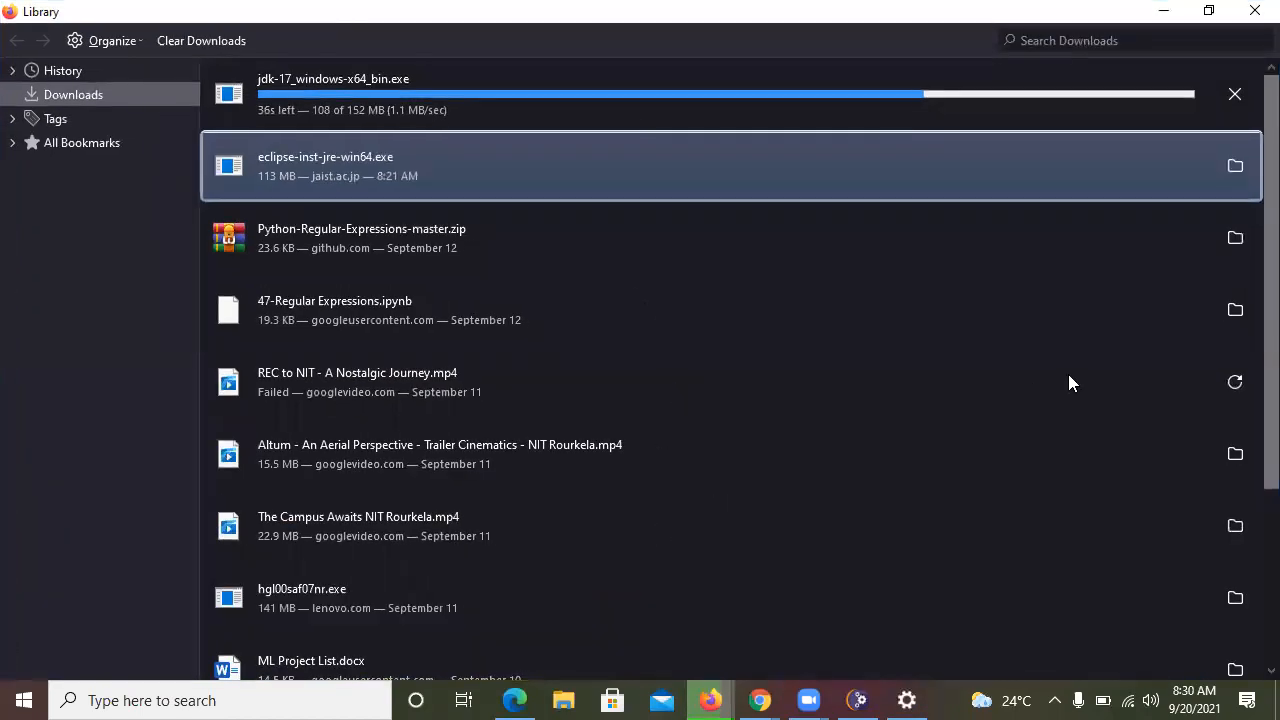
pyautogui.click(1068, 378)
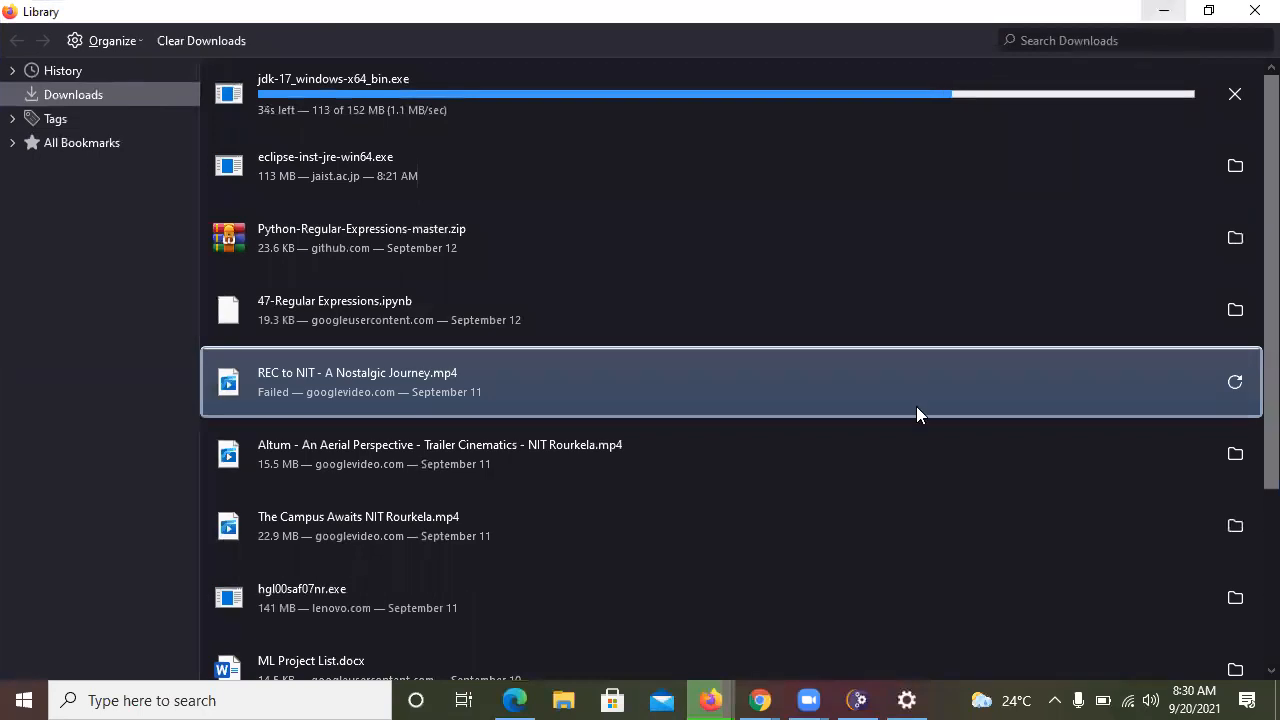
pyautogui.click(855, 699)
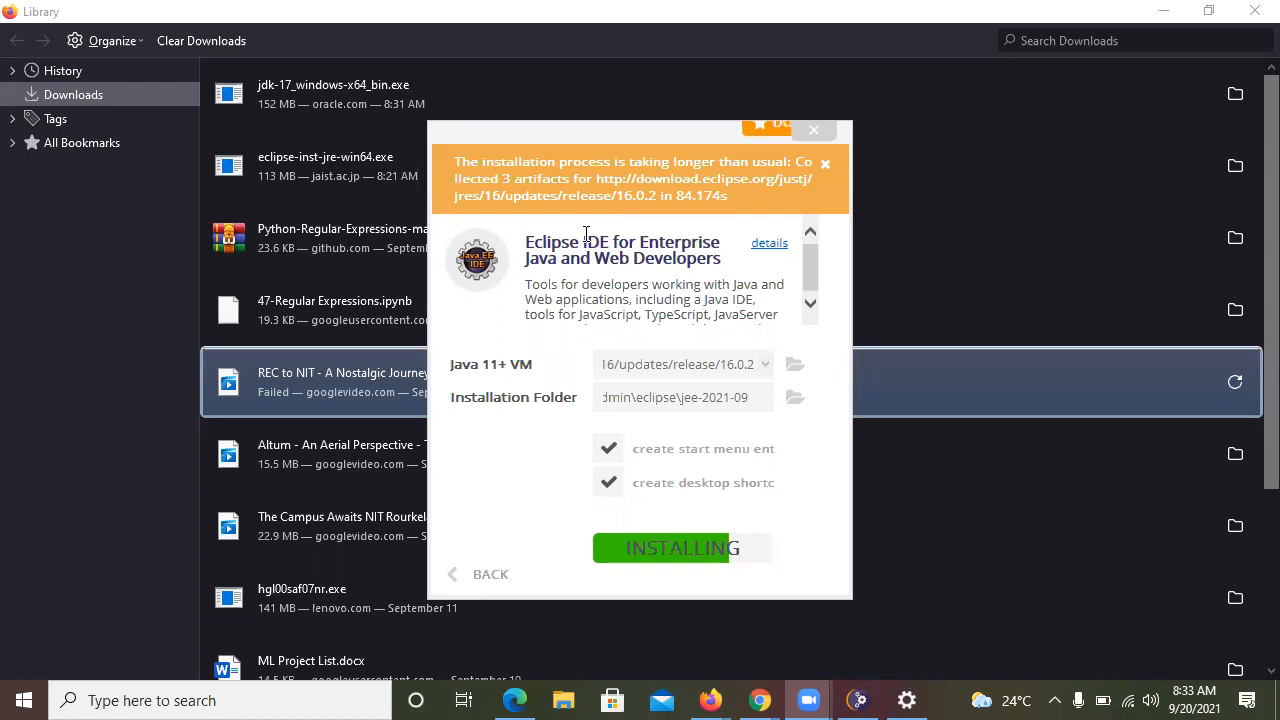
# Run jdk-17_windows-x64_bin.exe and install Java SE Development Kit 17 to C:\Program Files\Java\jdk-17\
pyautogui.click(318, 92)
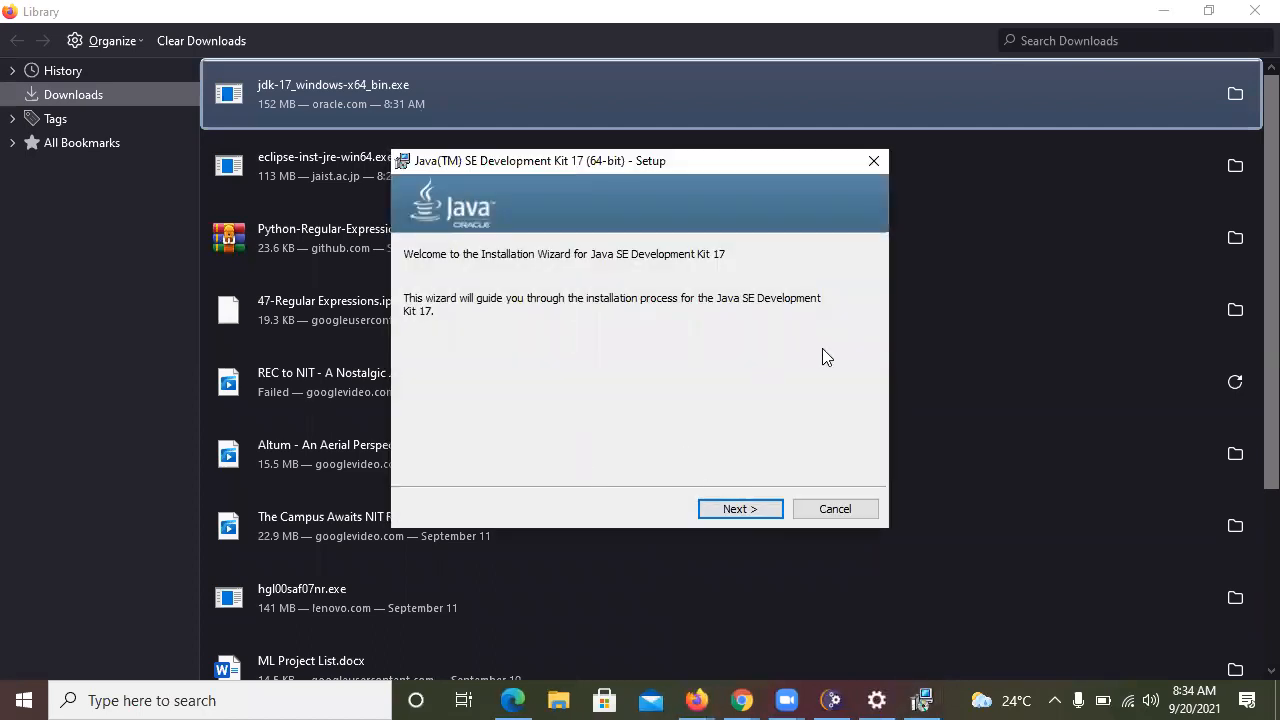
pyautogui.click(741, 512)
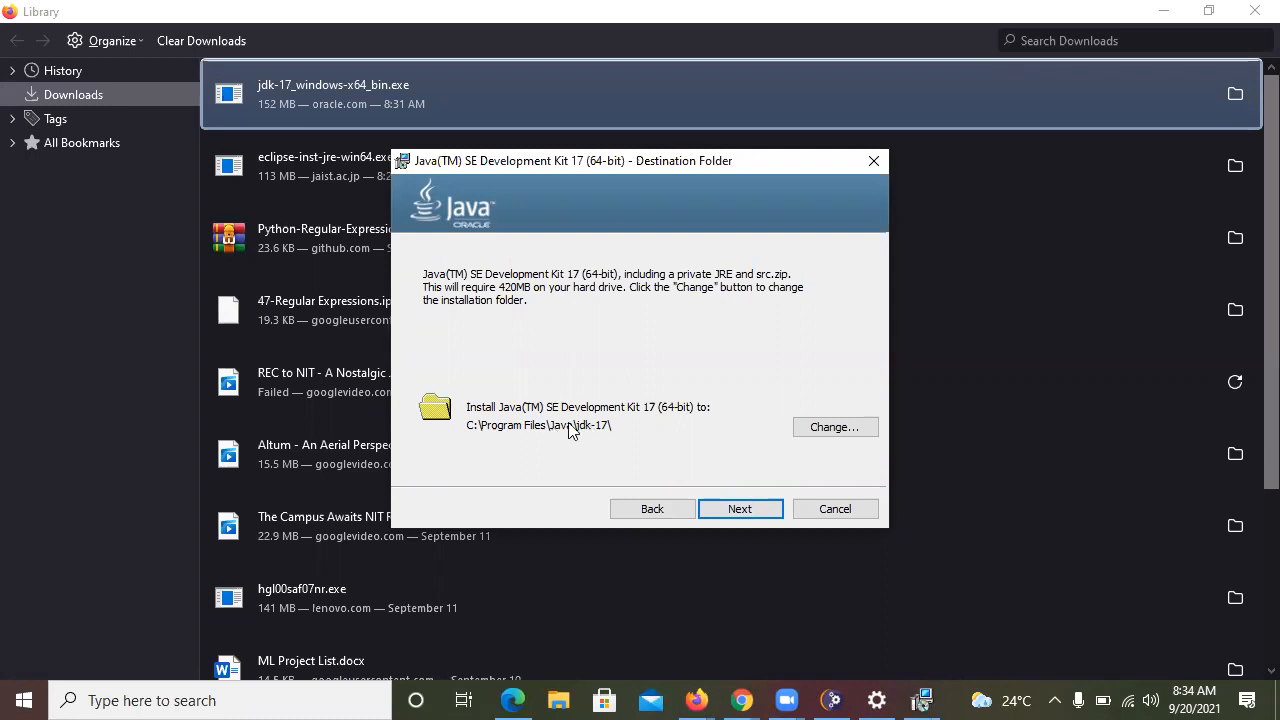
pyautogui.click(741, 512)
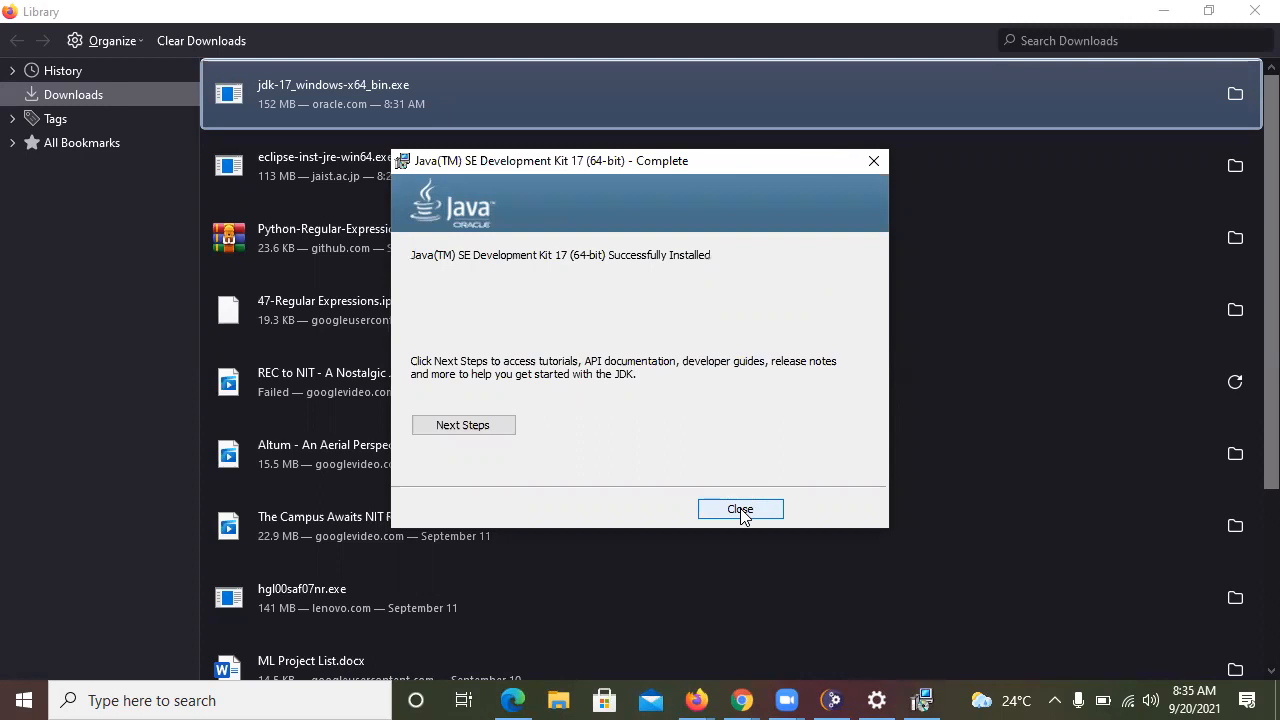
pyautogui.click(741, 511)
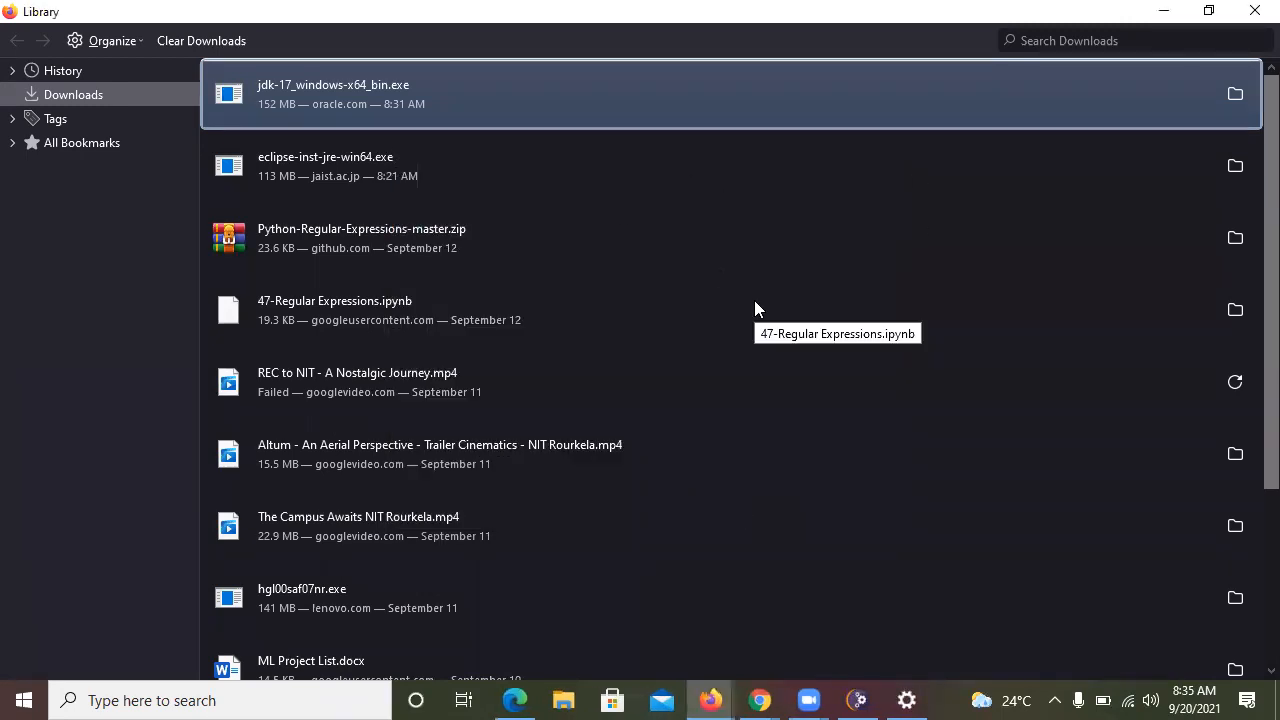
# Launch Eclipse from the Eclipse Installer and create a folder named eclipse_workspace on drive D: while choosing the workspace directory
pyautogui.click(855, 698)
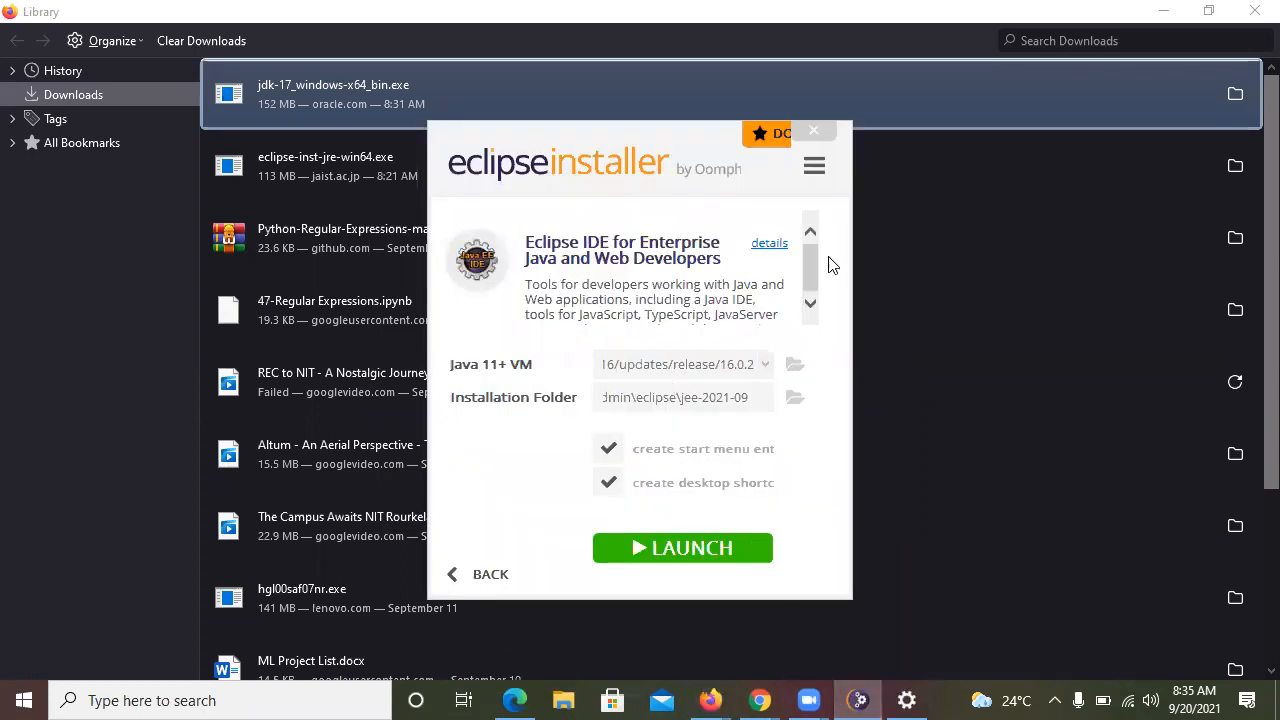
pyautogui.click(650, 550)
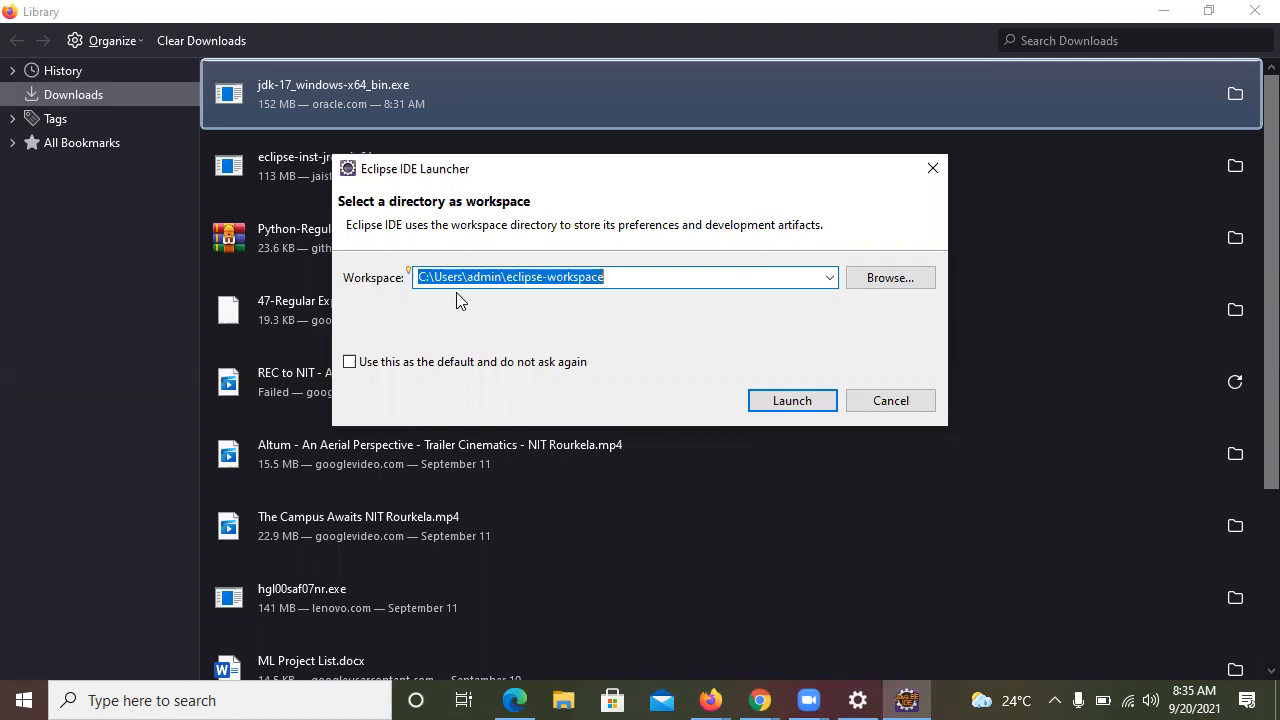
pyautogui.click(909, 275)
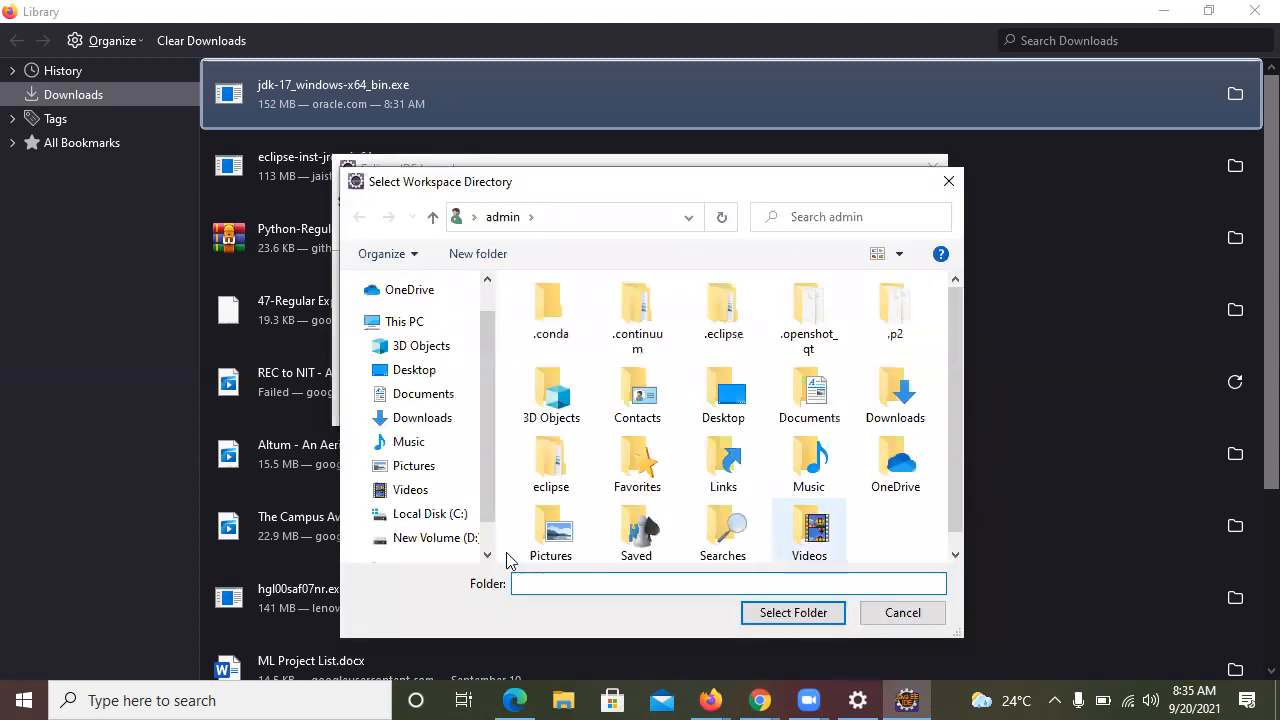
pyautogui.click(470, 538)
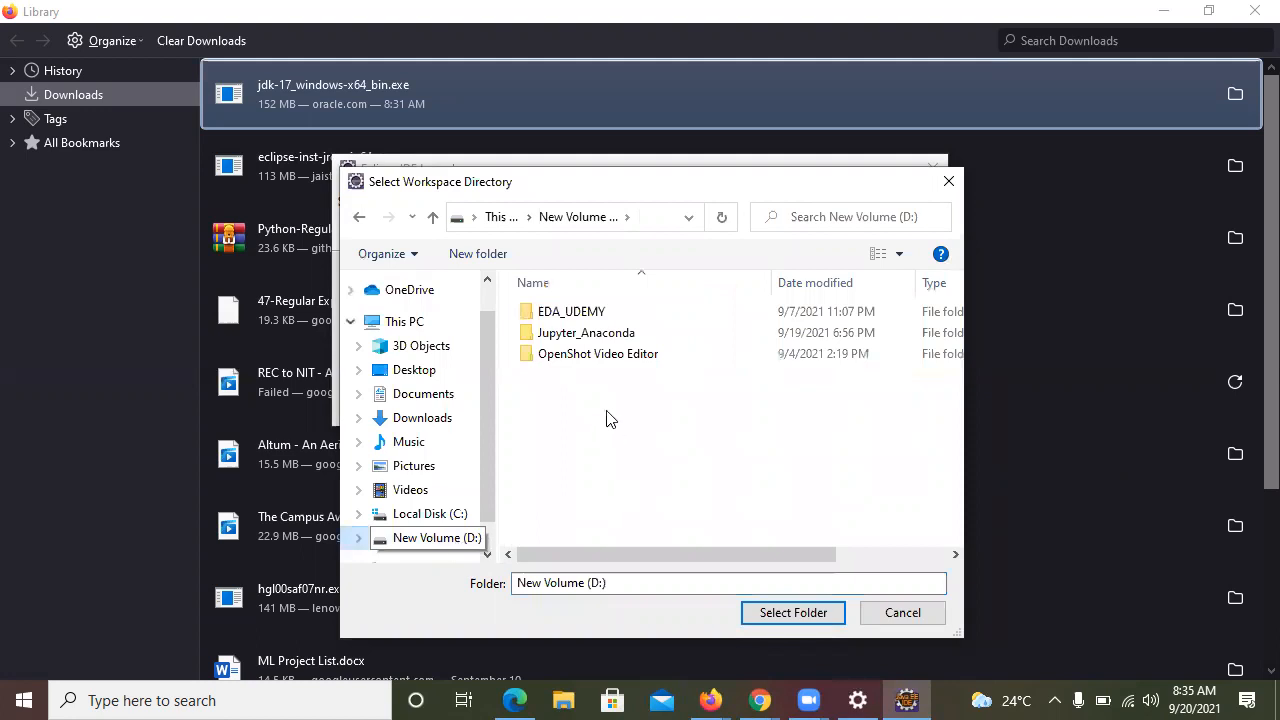
pyautogui.click(480, 256)
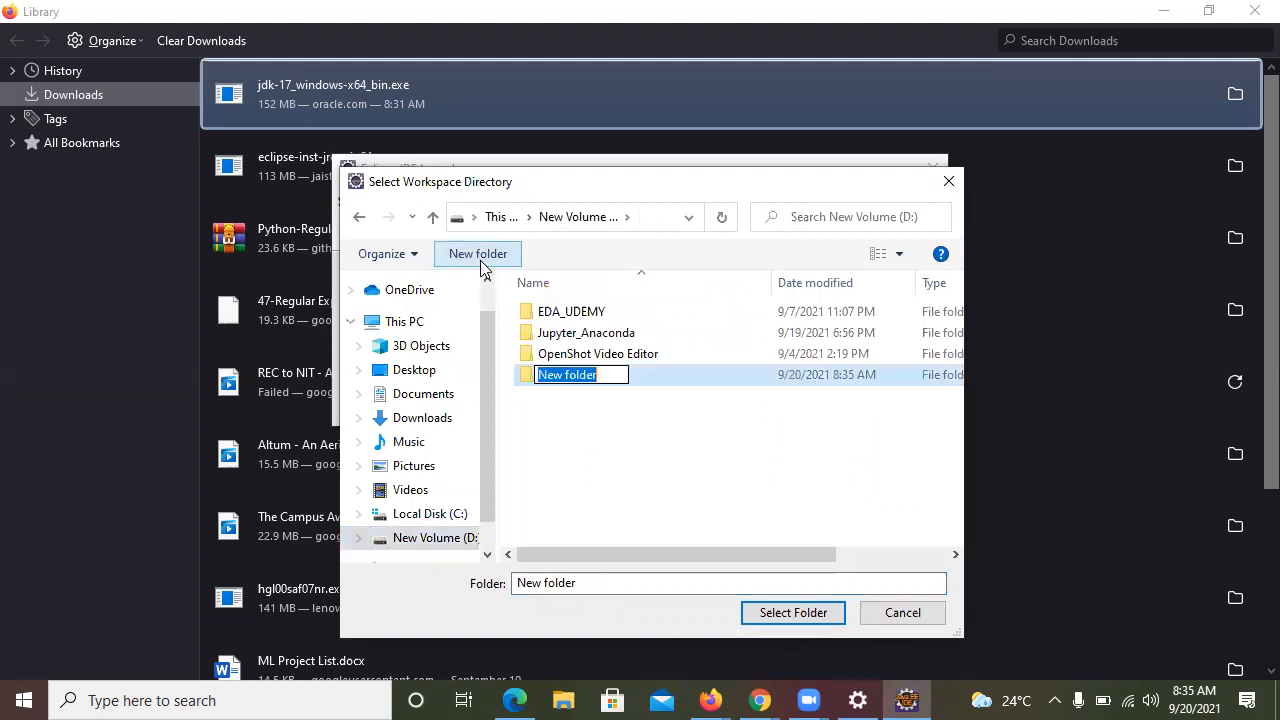
pyautogui.write('eclipse')
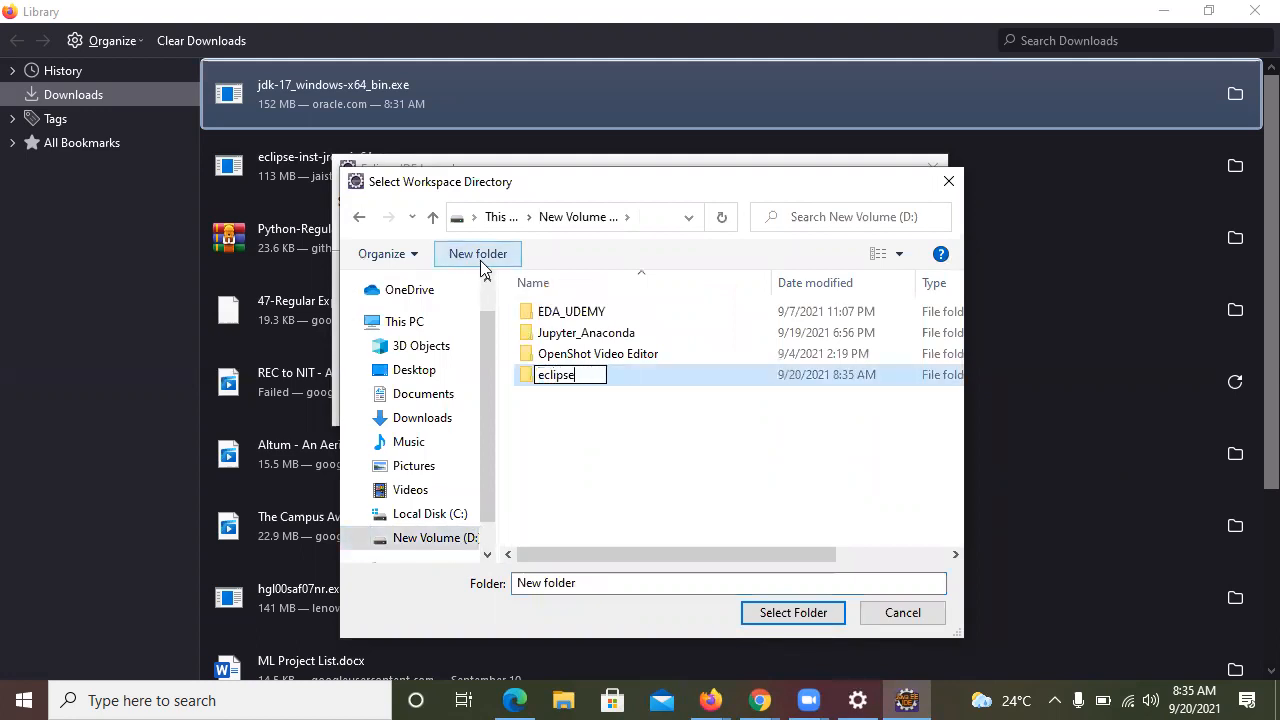
pyautogui.write('_workspace')
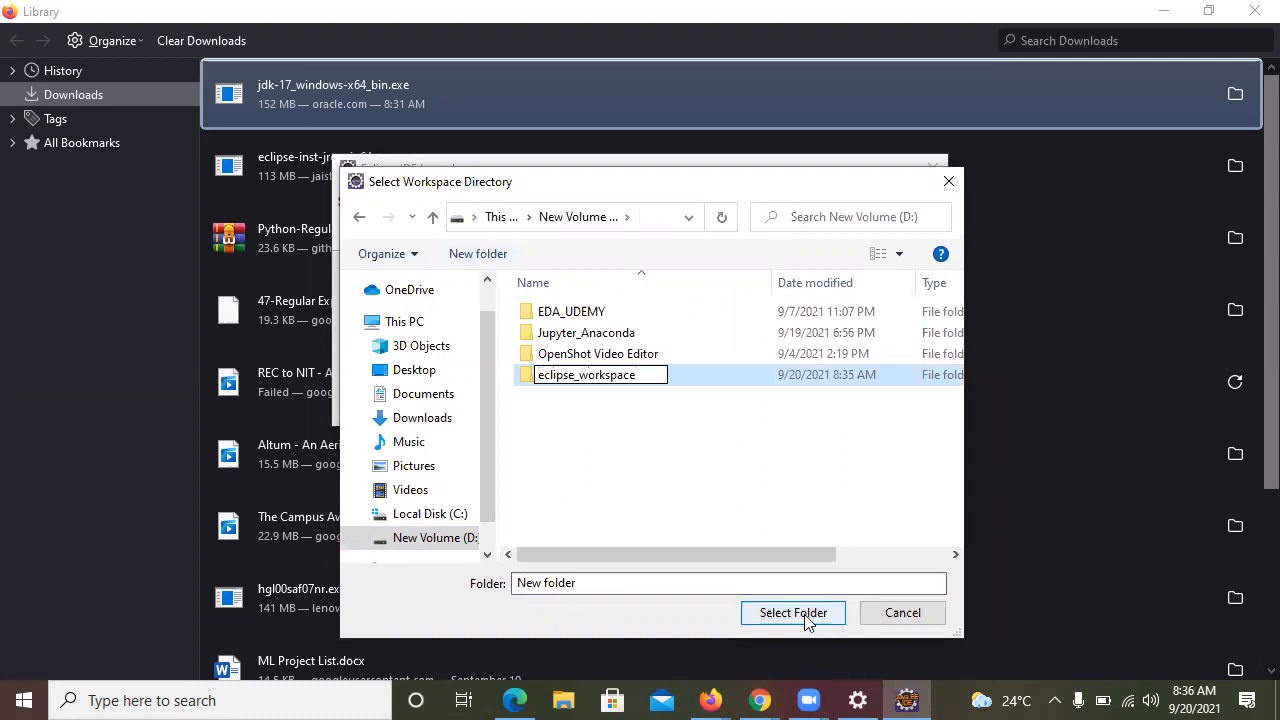
pyautogui.click(635, 515)
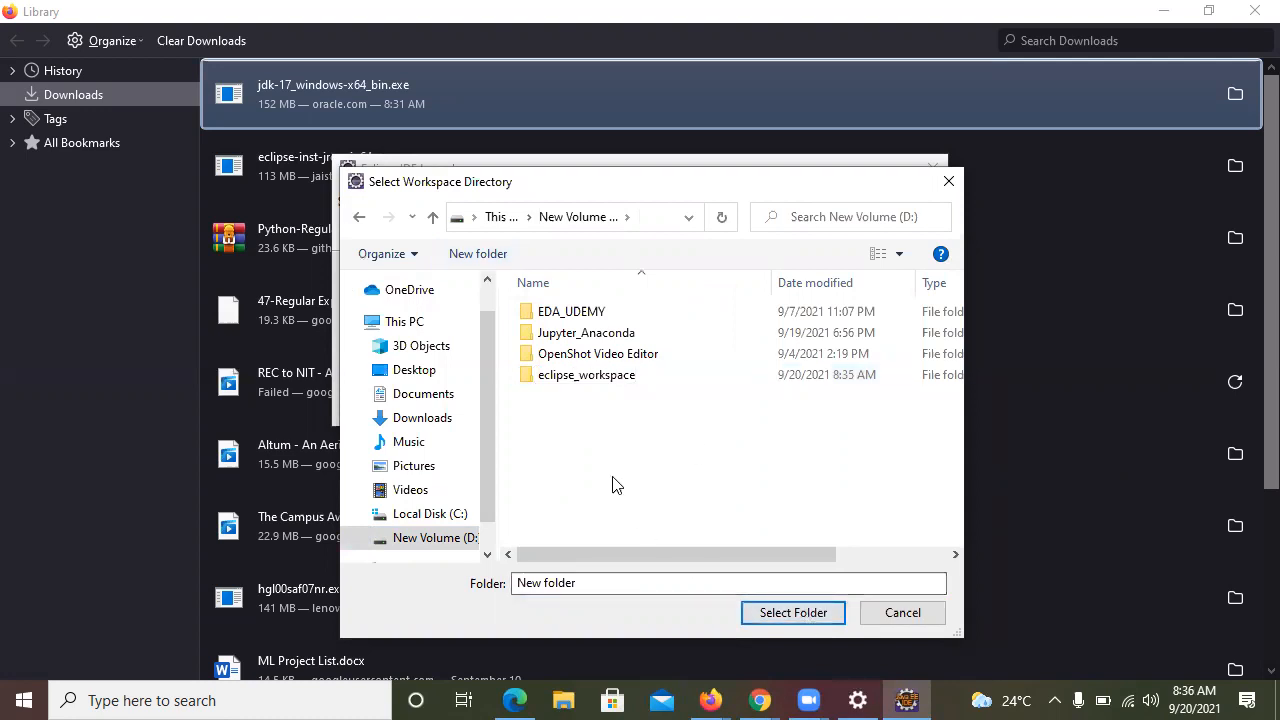
# Select D:\eclipse_workspace as the workspace, launch Eclipse with it, and maximize the Eclipse window
pyautogui.click(595, 381)
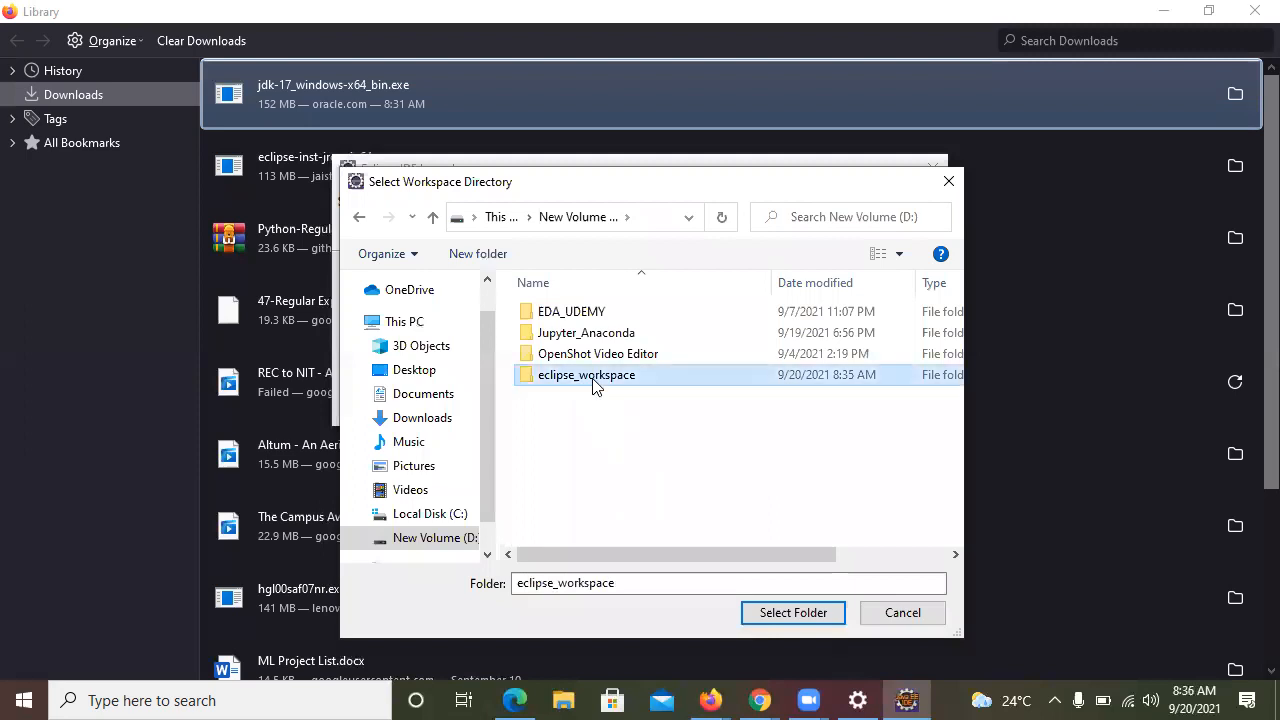
pyautogui.click(796, 616)
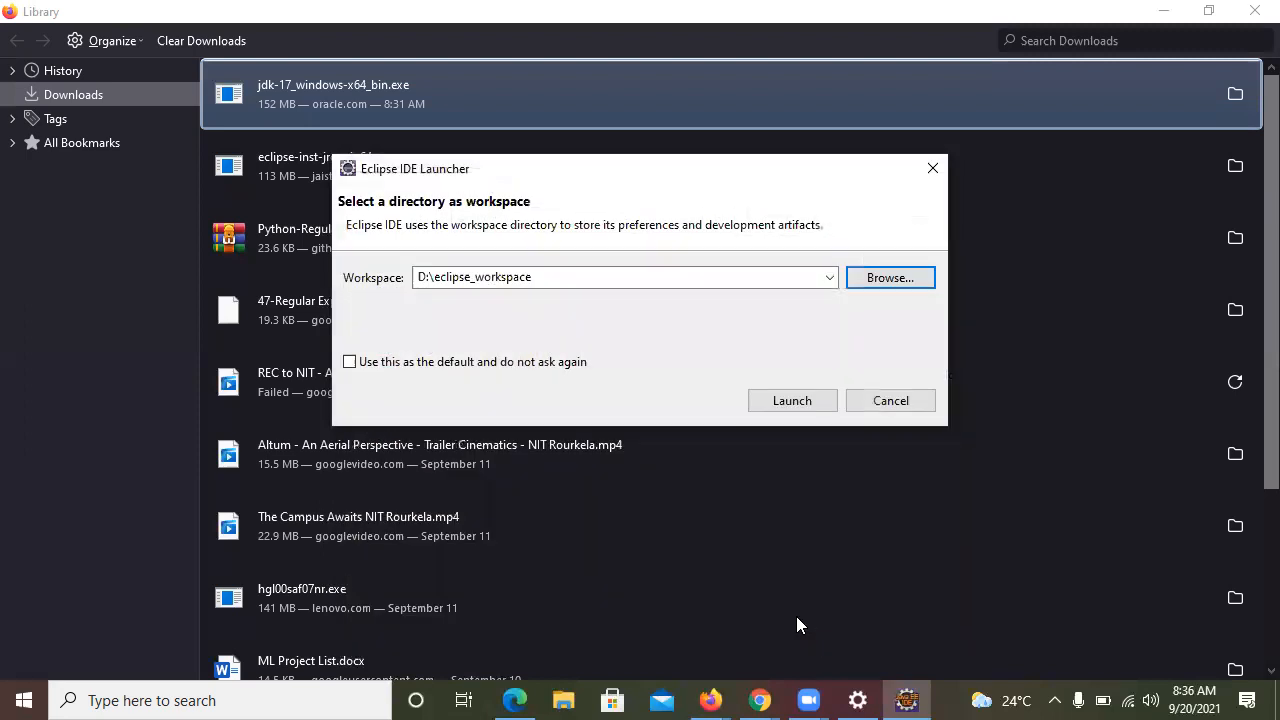
pyautogui.click(785, 403)
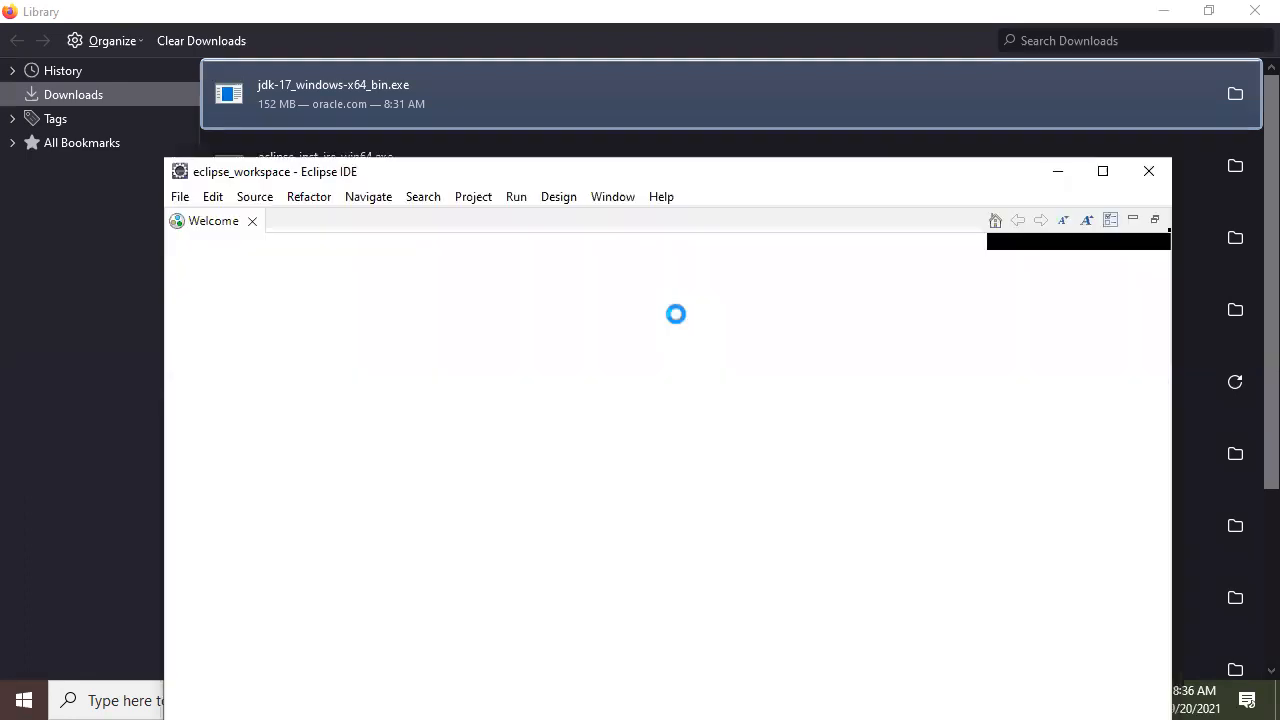
pyautogui.click(1102, 172)
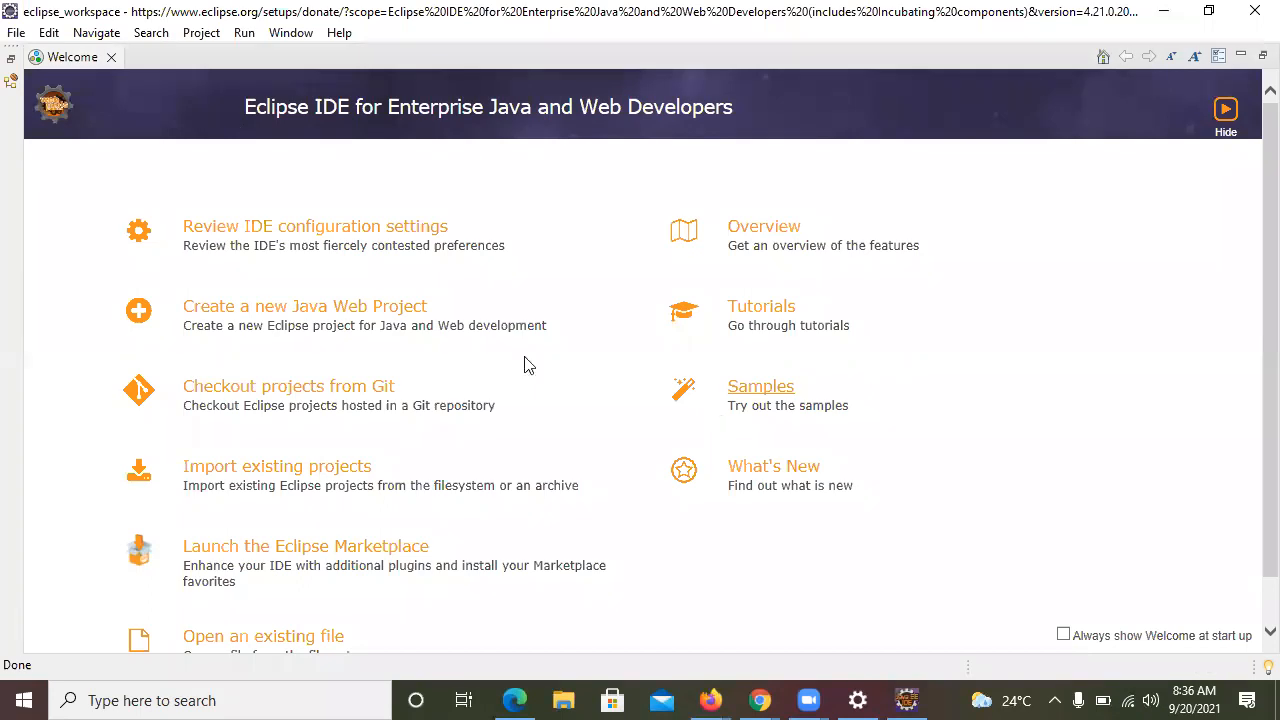
# Open the new Java Web Project dialog from the Welcome page and cancel it, and close the Donate page after allowing cookies
pyautogui.click(330, 309)
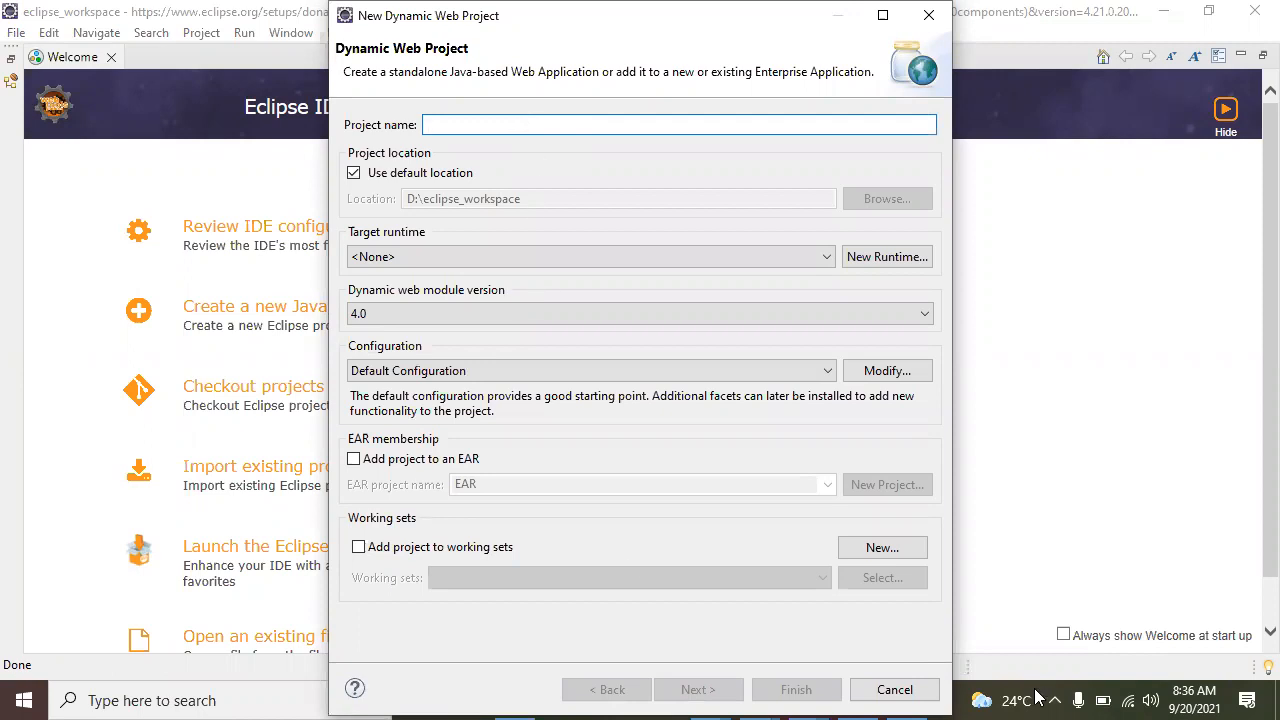
pyautogui.click(895, 690)
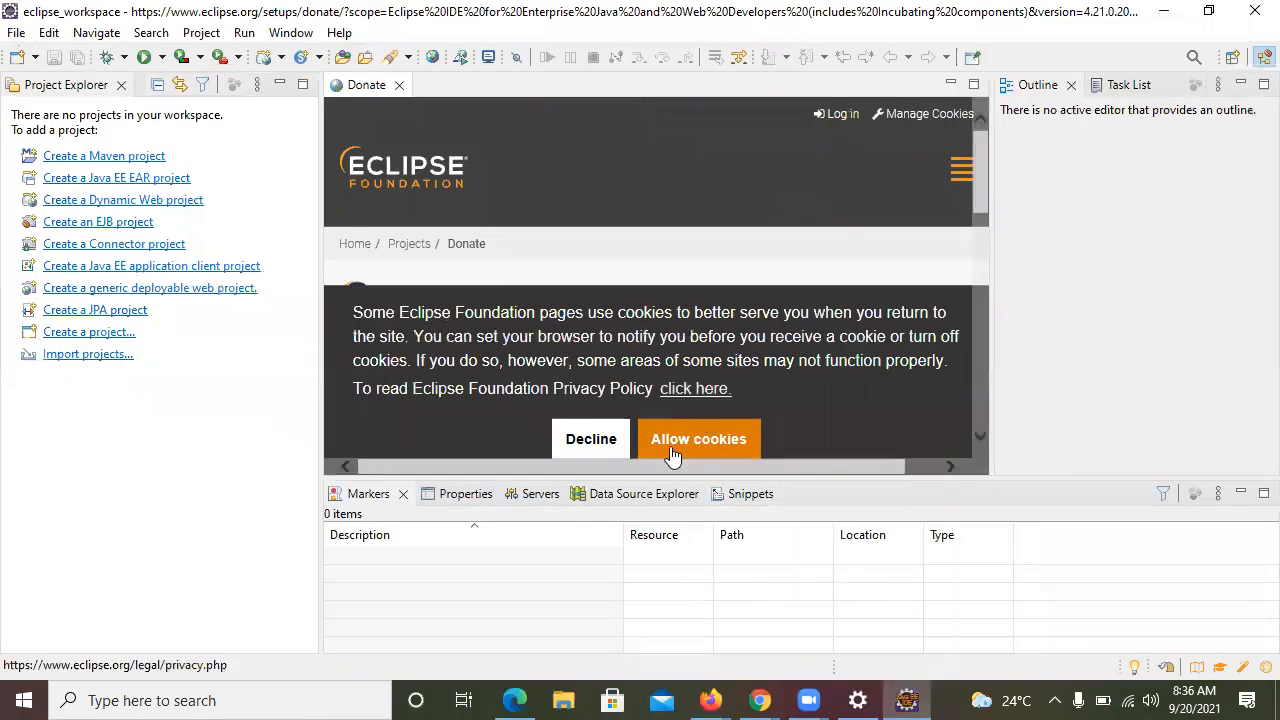
pyautogui.click(671, 455)
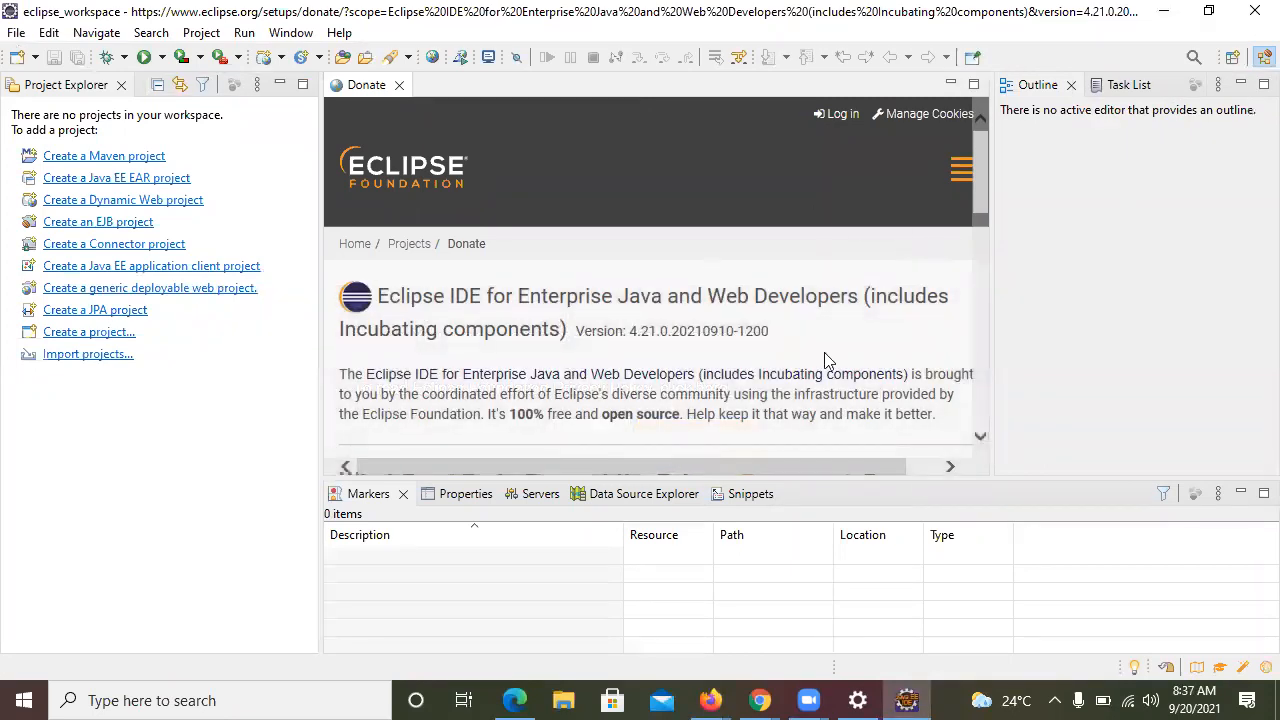
pyautogui.click(976, 412)
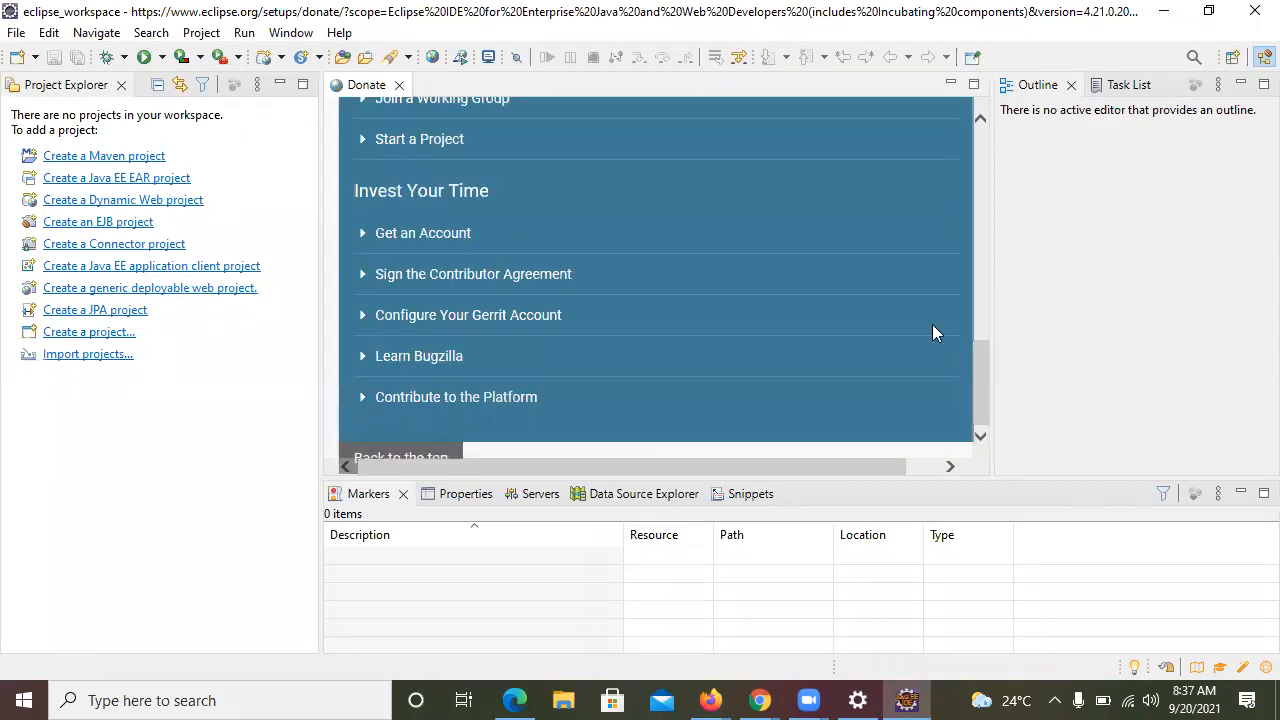
pyautogui.click(398, 85)
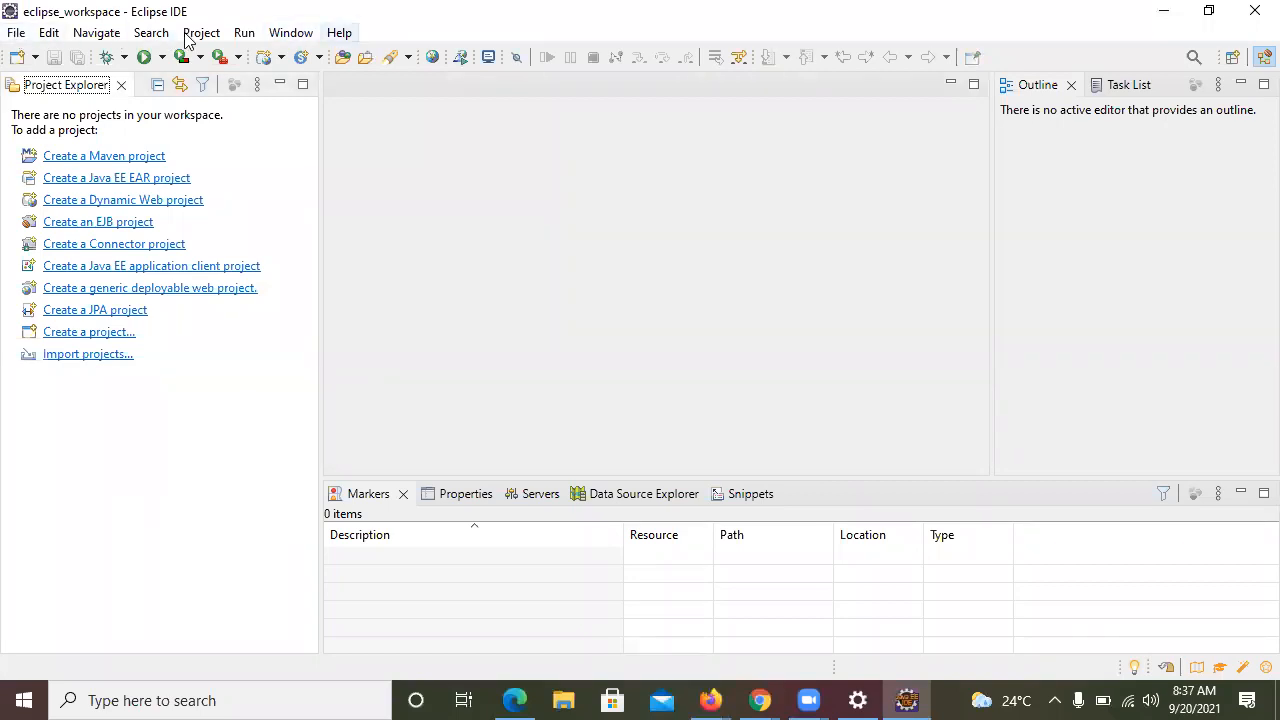
# Examine the version and build information in About Eclipse IDE, and close it
pyautogui.click(340, 33)
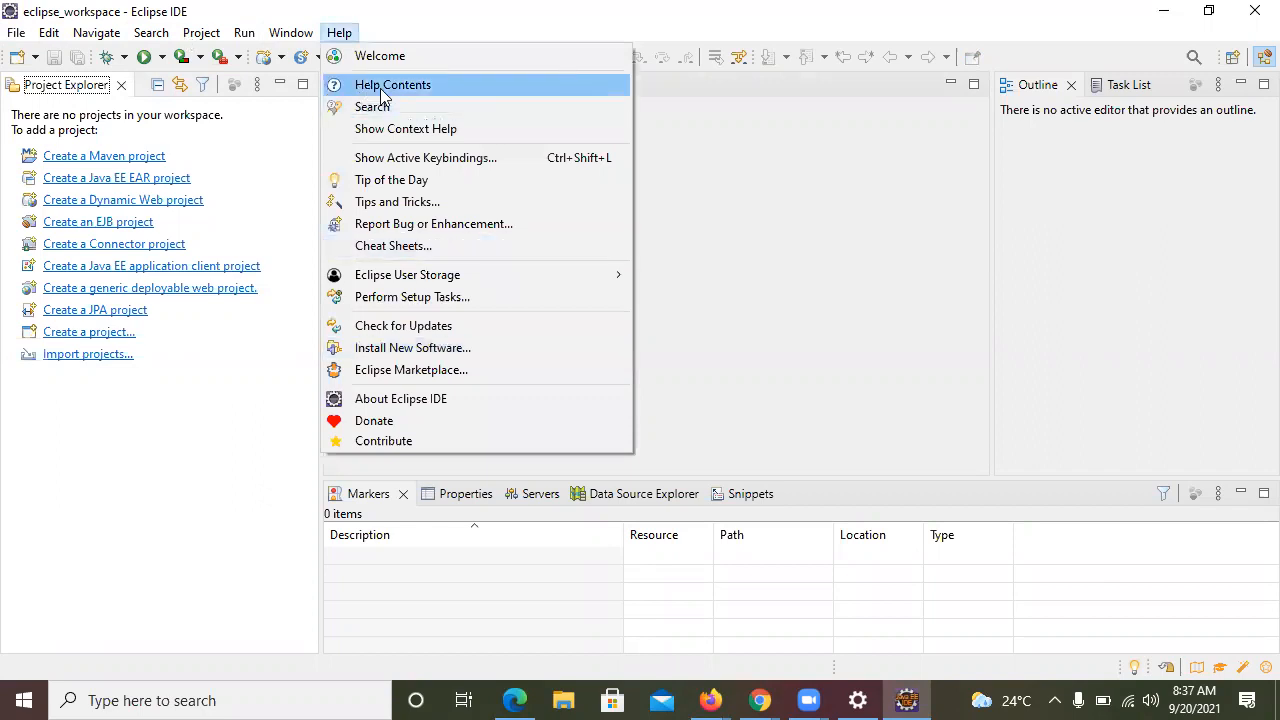
pyautogui.click(449, 400)
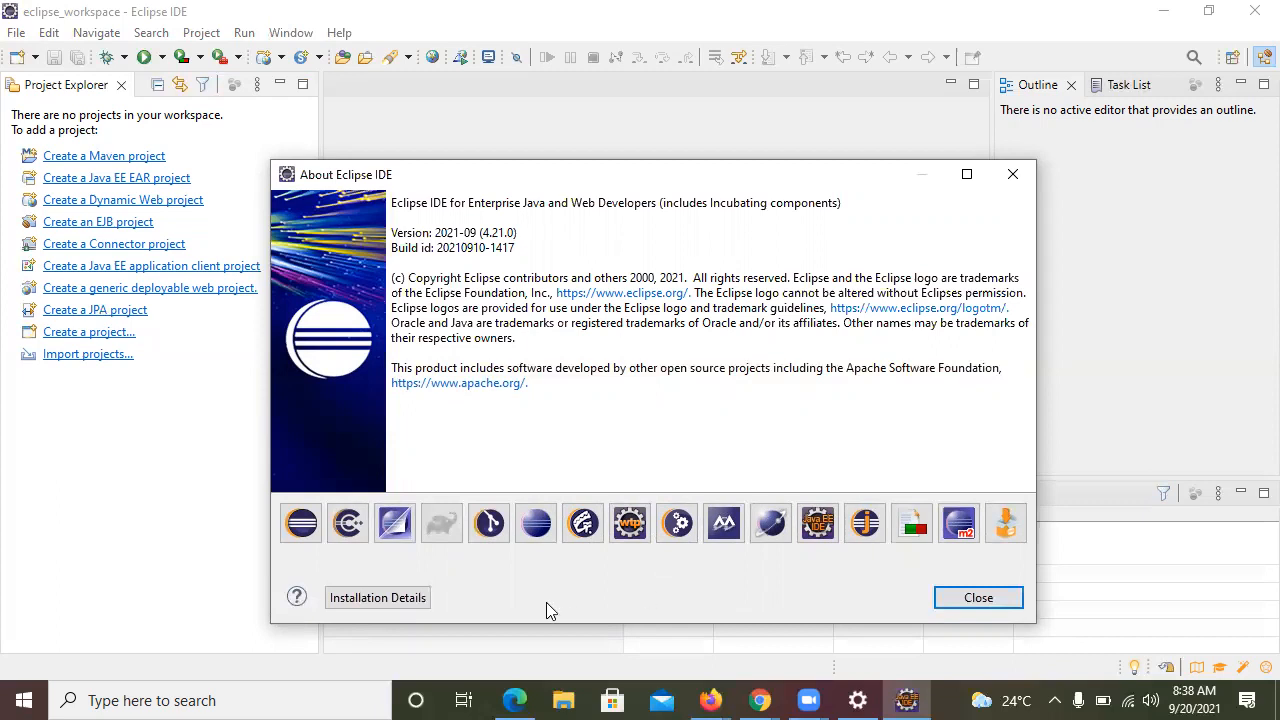
pyautogui.click(986, 602)
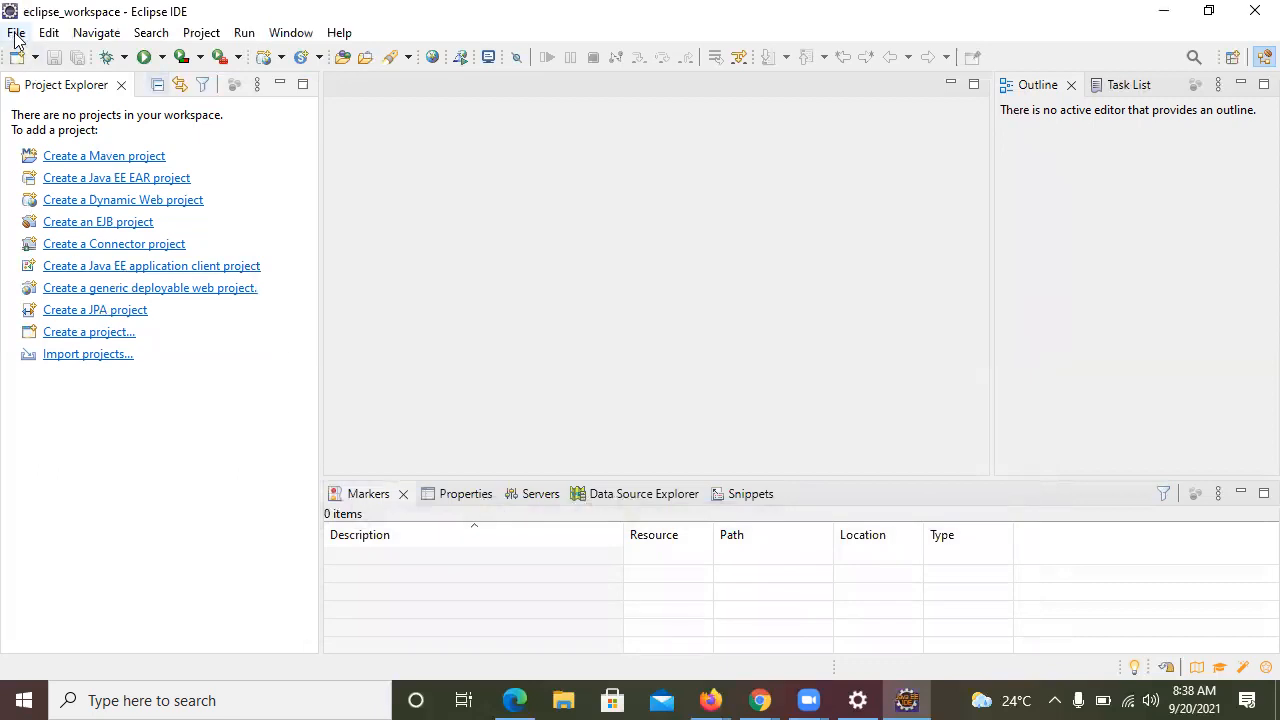
# Create a Java project named Java_Intern in the default location without a module-info.java file, and open the Java perspective
pyautogui.click(16, 36)
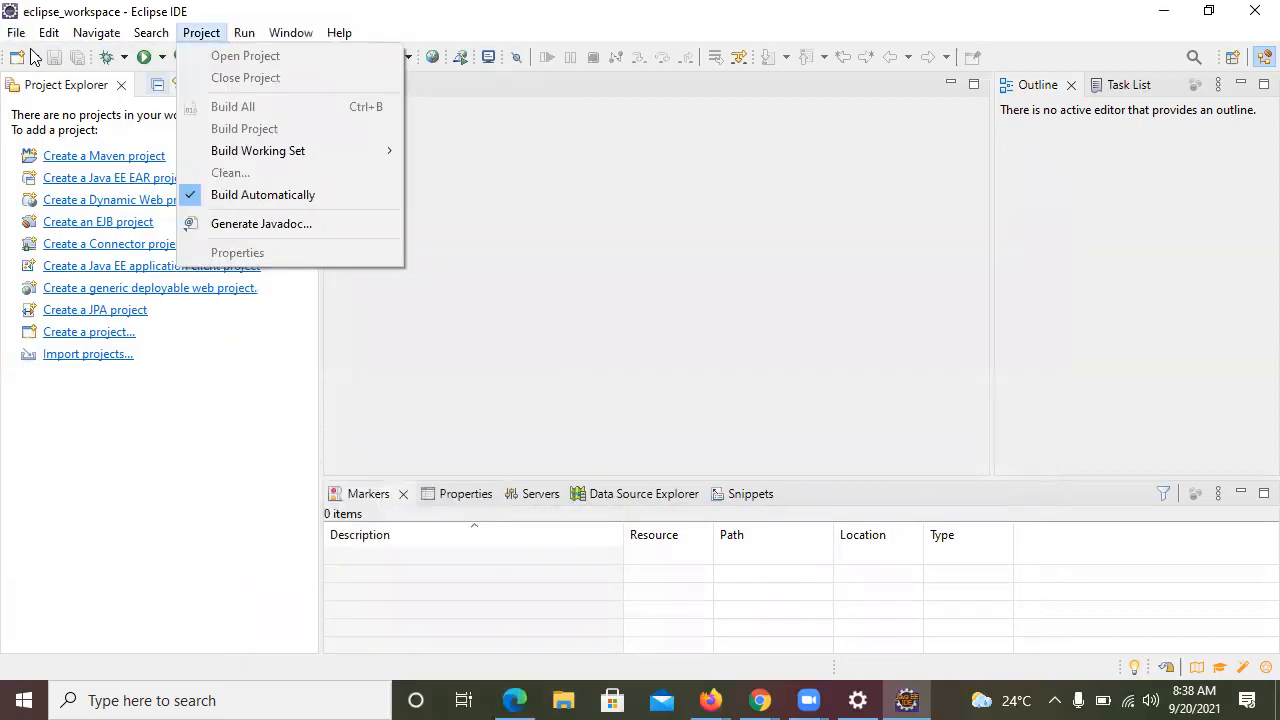
pyautogui.moveTo(6, 39)
pyautogui.moveTo(176, 59)
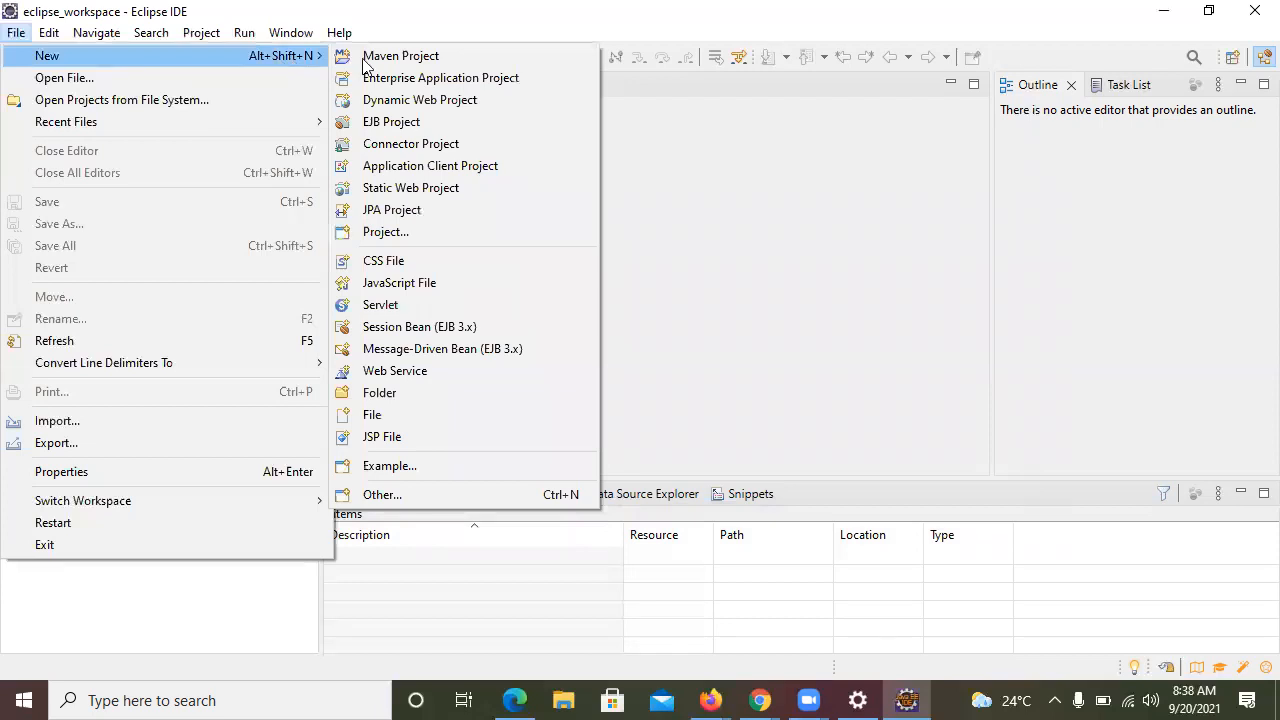
pyautogui.click(415, 240)
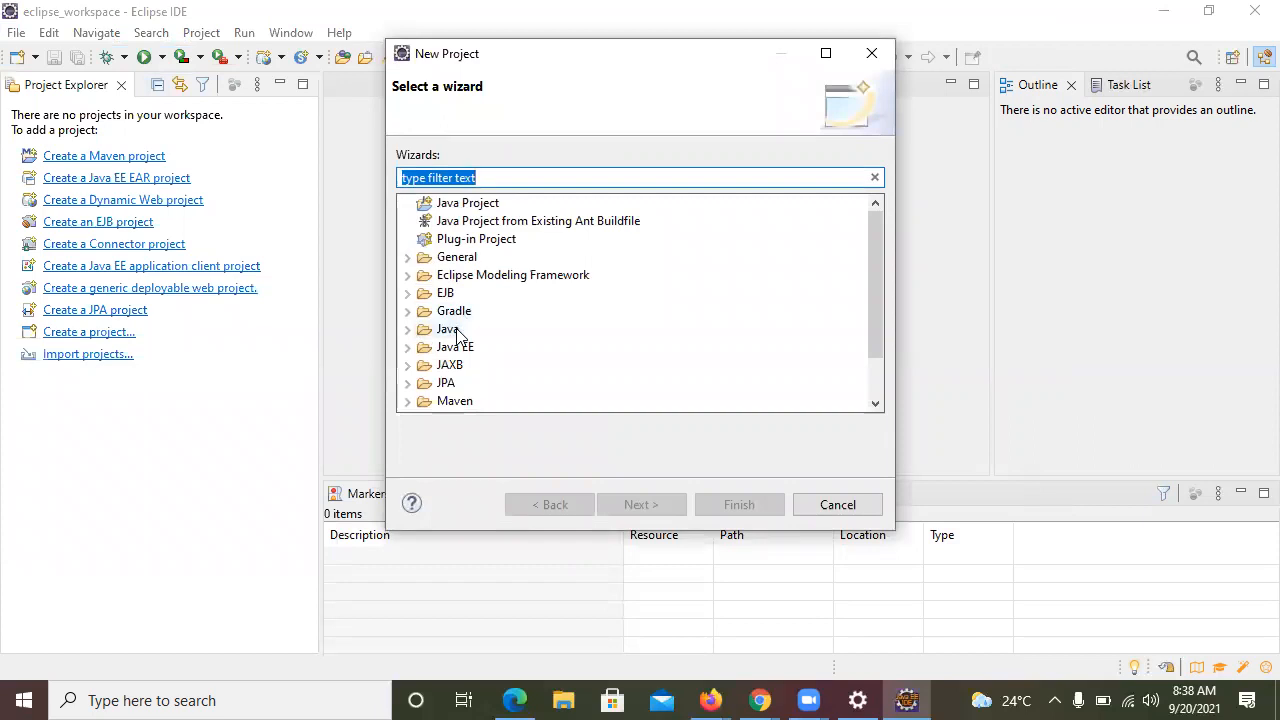
pyautogui.click(465, 203)
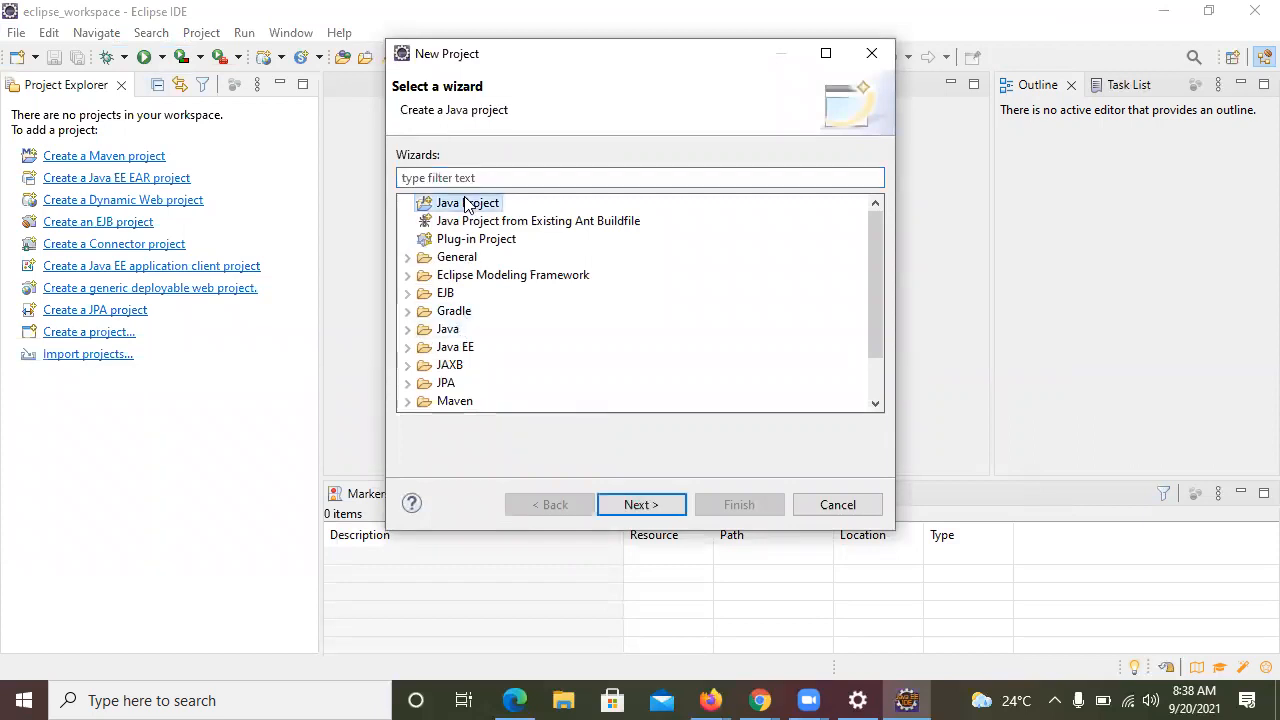
pyautogui.click(658, 507)
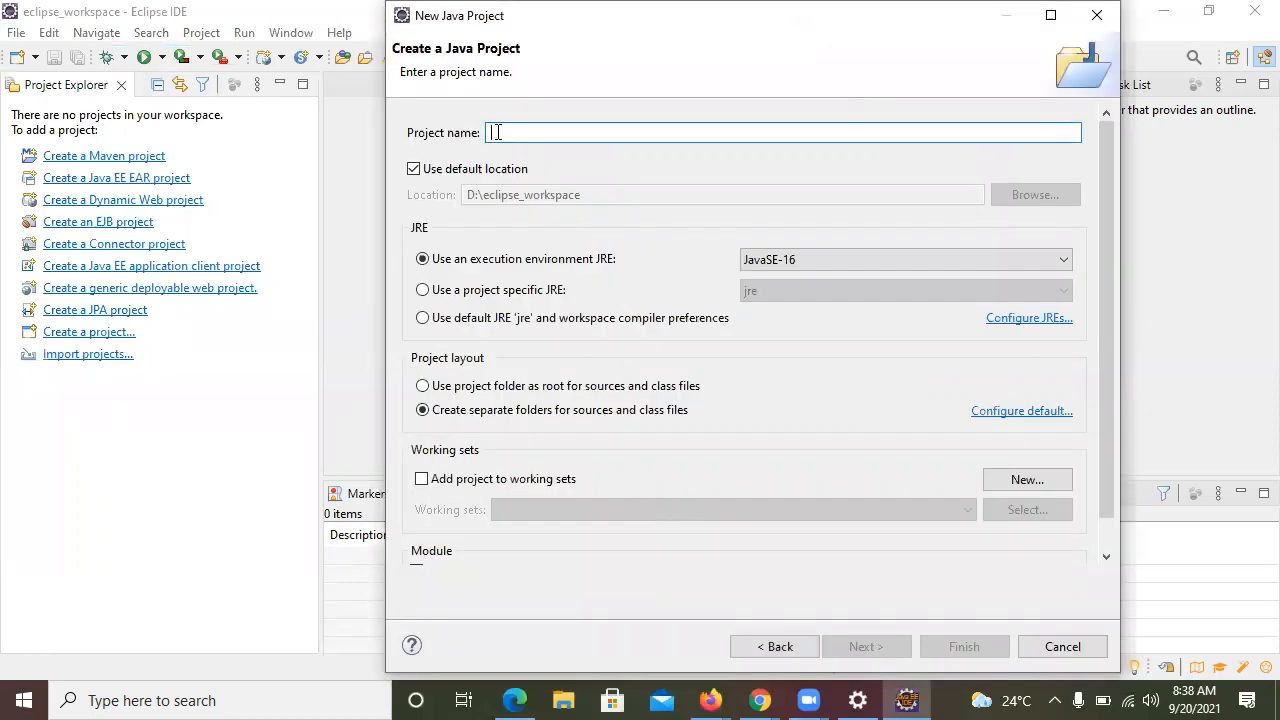
pyautogui.write('Ja')
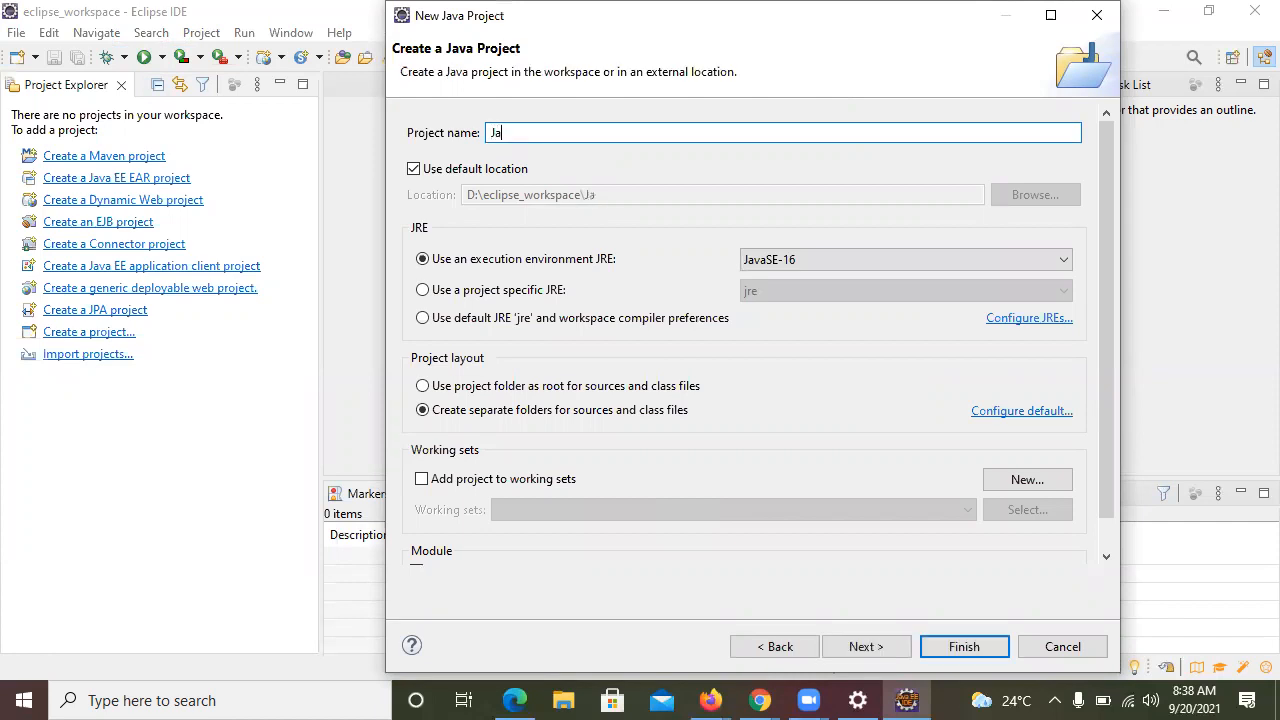
pyautogui.write('va_Intern')
pyautogui.click(876, 654)
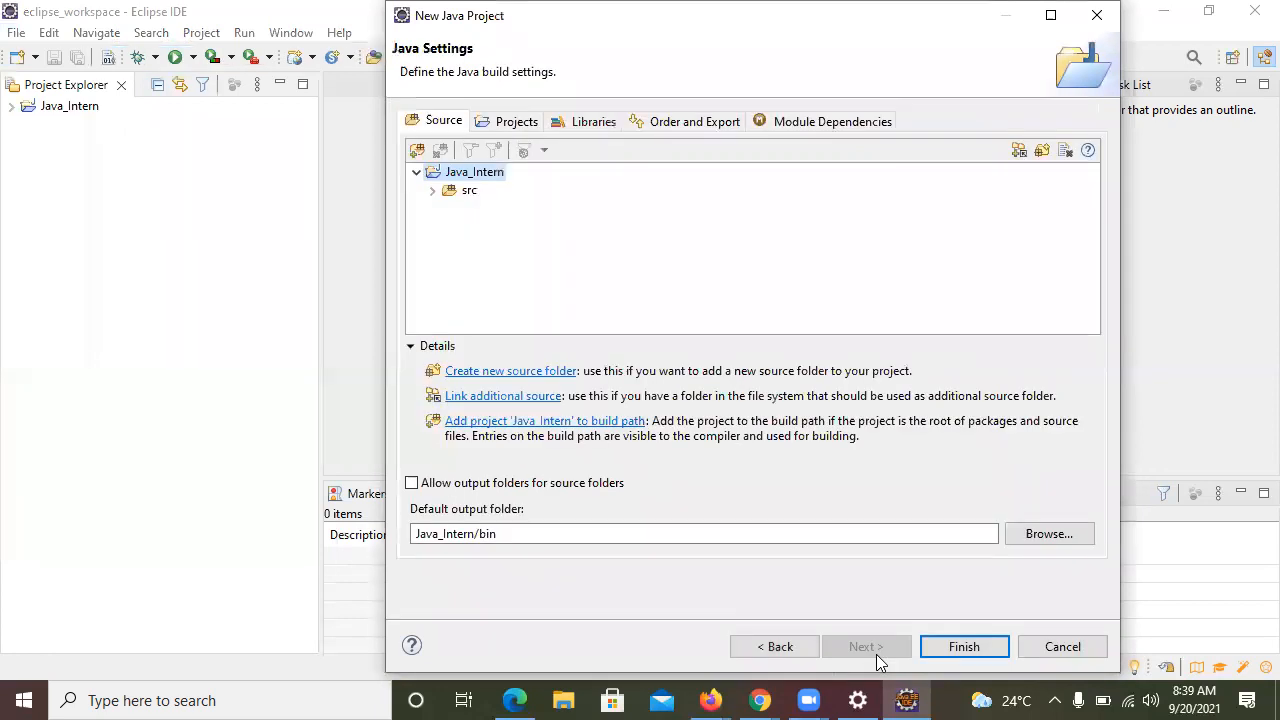
pyautogui.click(966, 646)
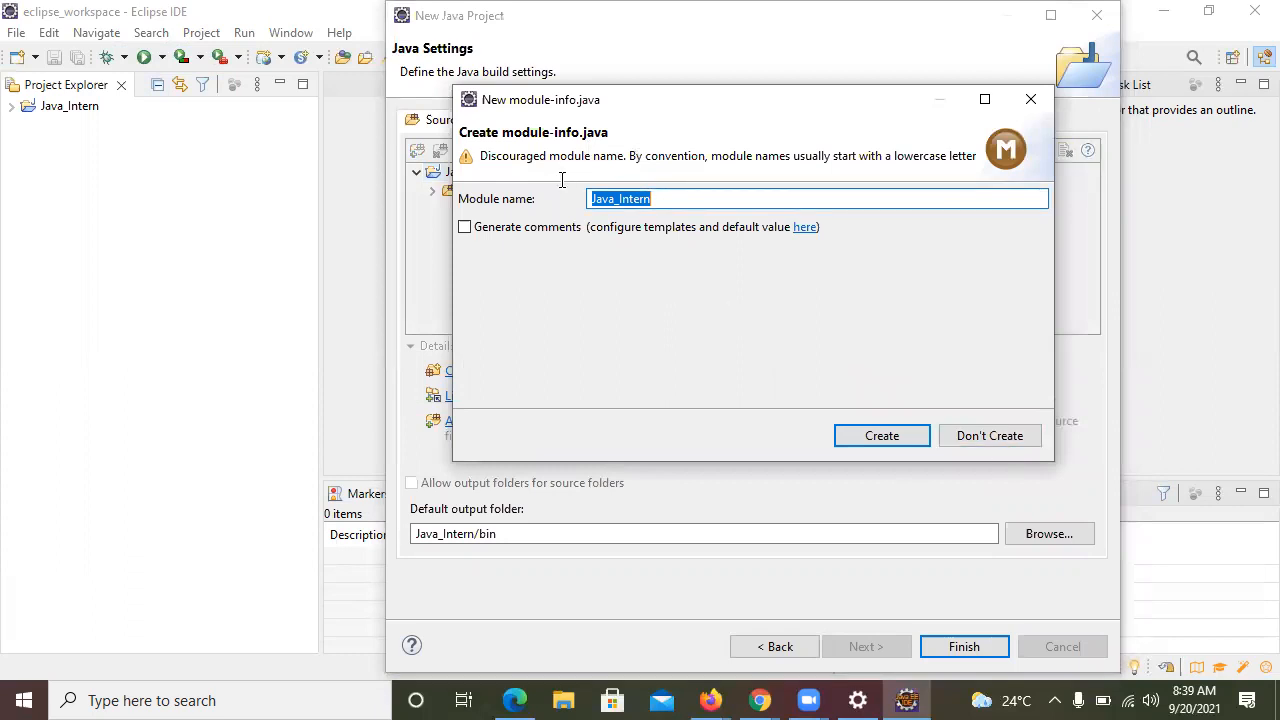
pyautogui.click(995, 443)
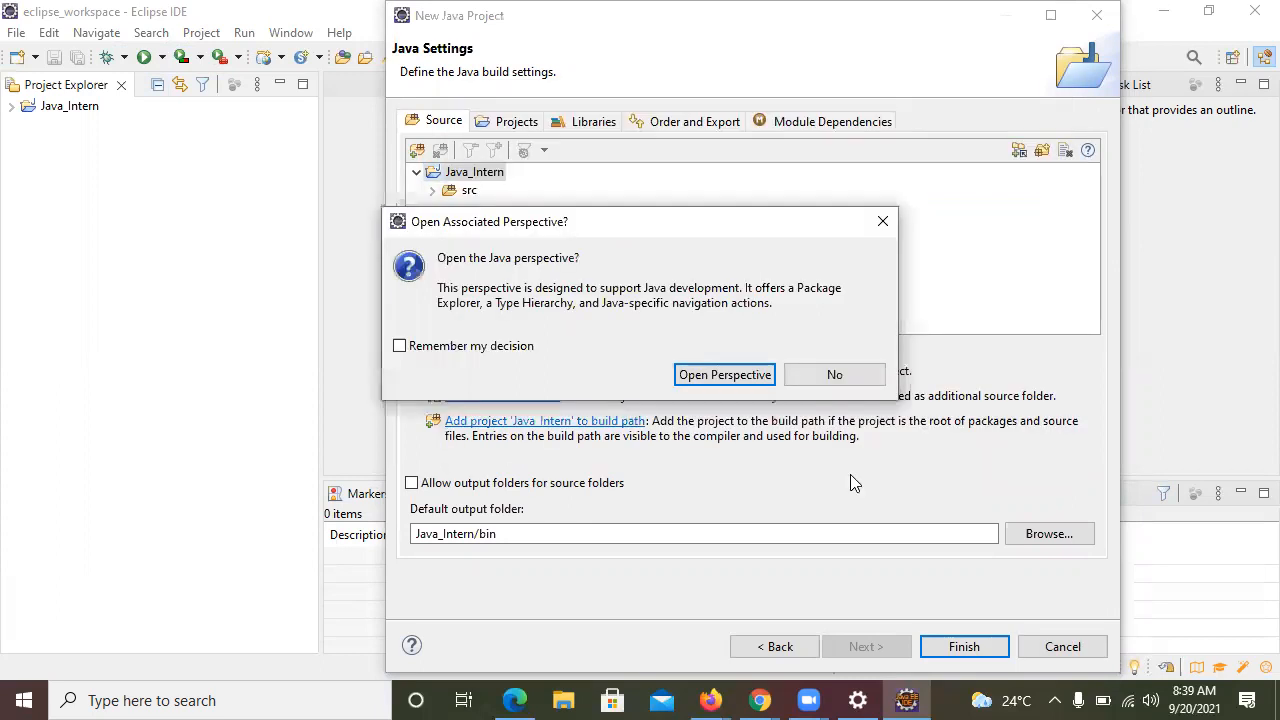
pyautogui.click(708, 378)
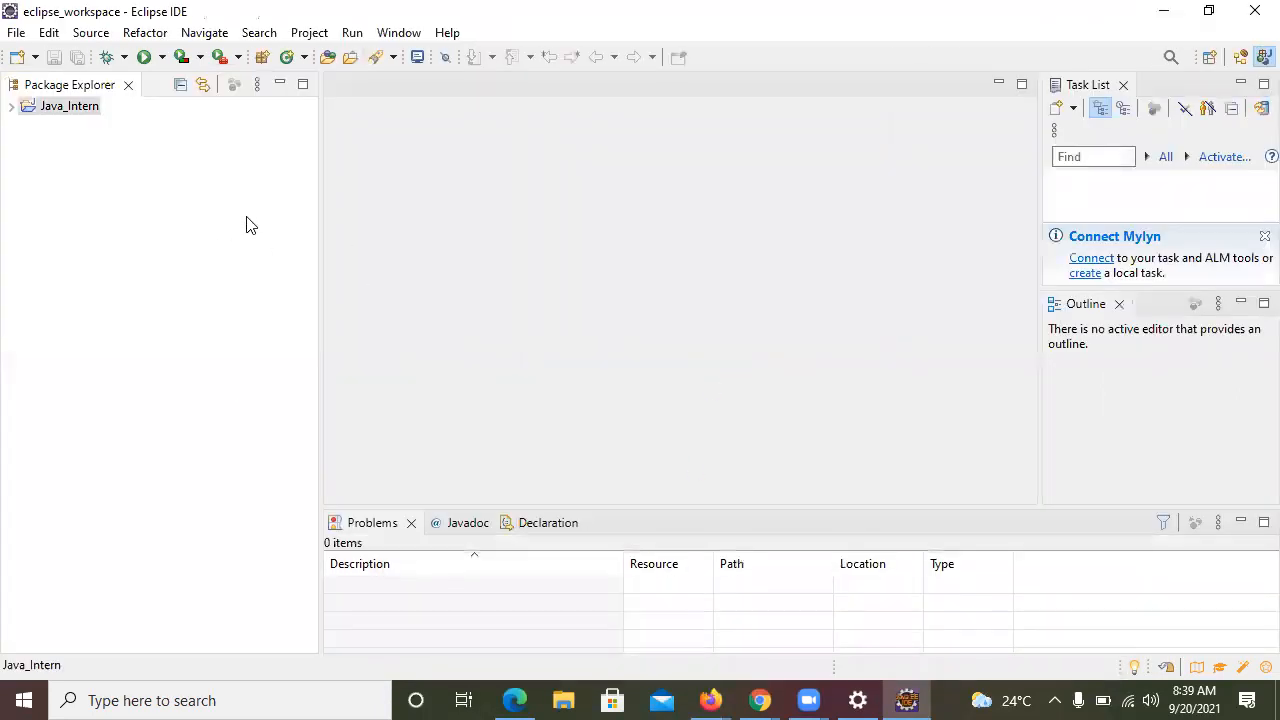
# Start creating a new Java class in the src folder of the Java_Intern project
pyautogui.click(10, 107)
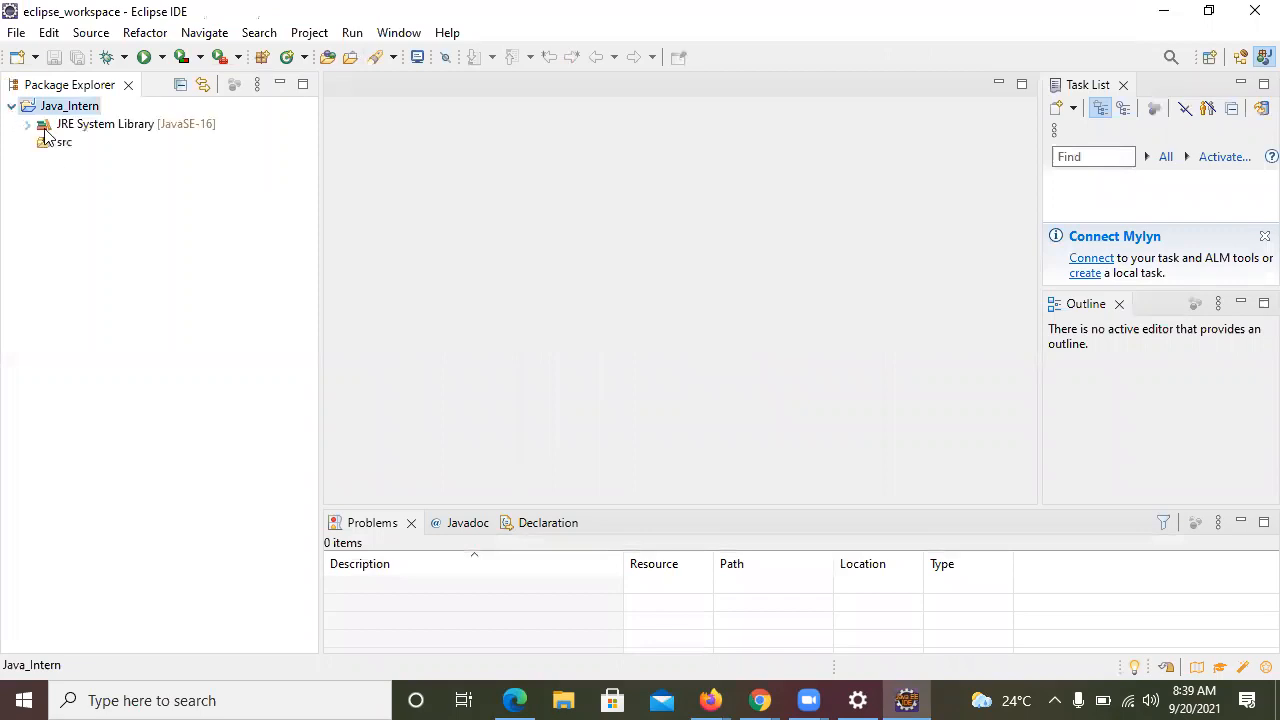
pyautogui.click(63, 148)
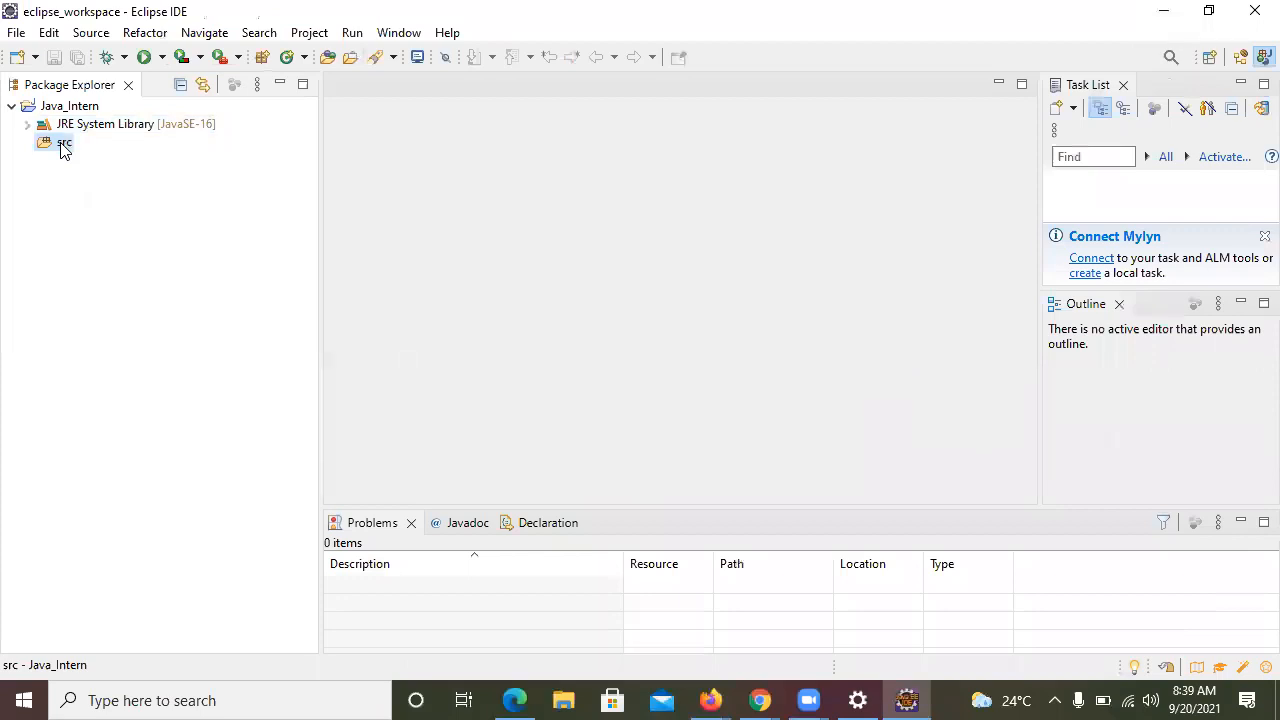
pyautogui.rightClick(63, 146)
pyautogui.moveTo(380, 70)
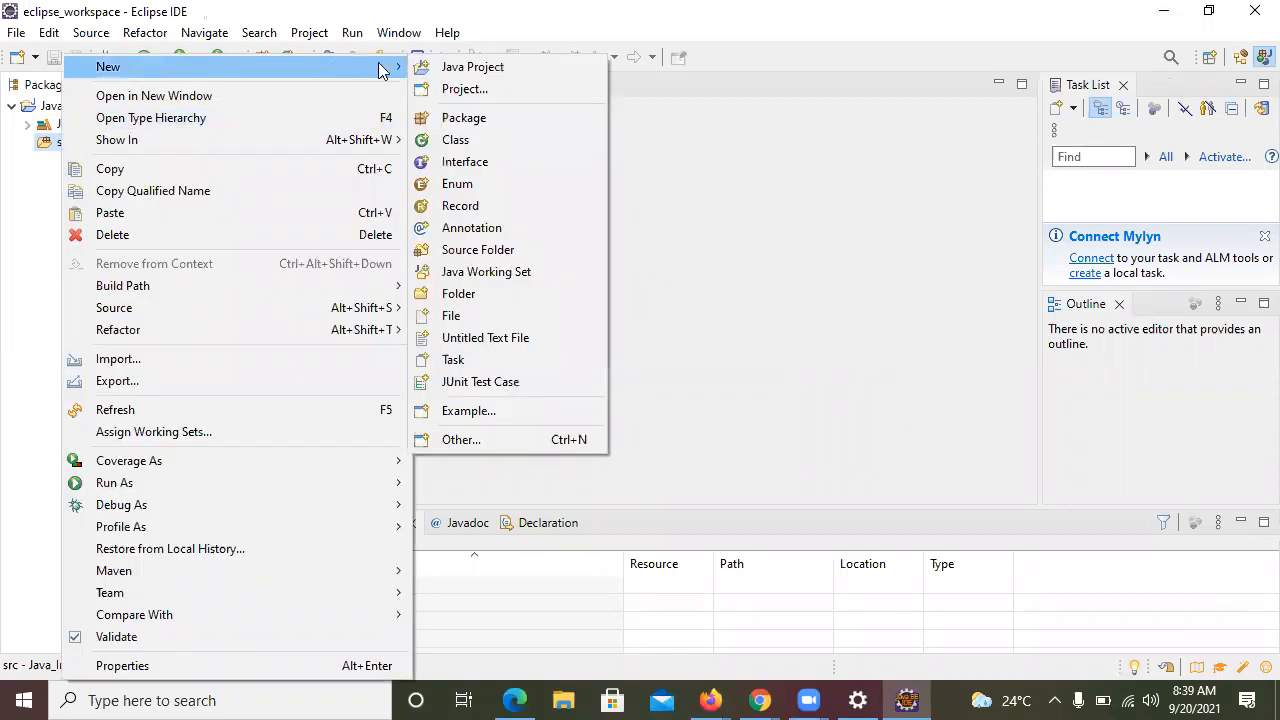
pyautogui.click(490, 141)
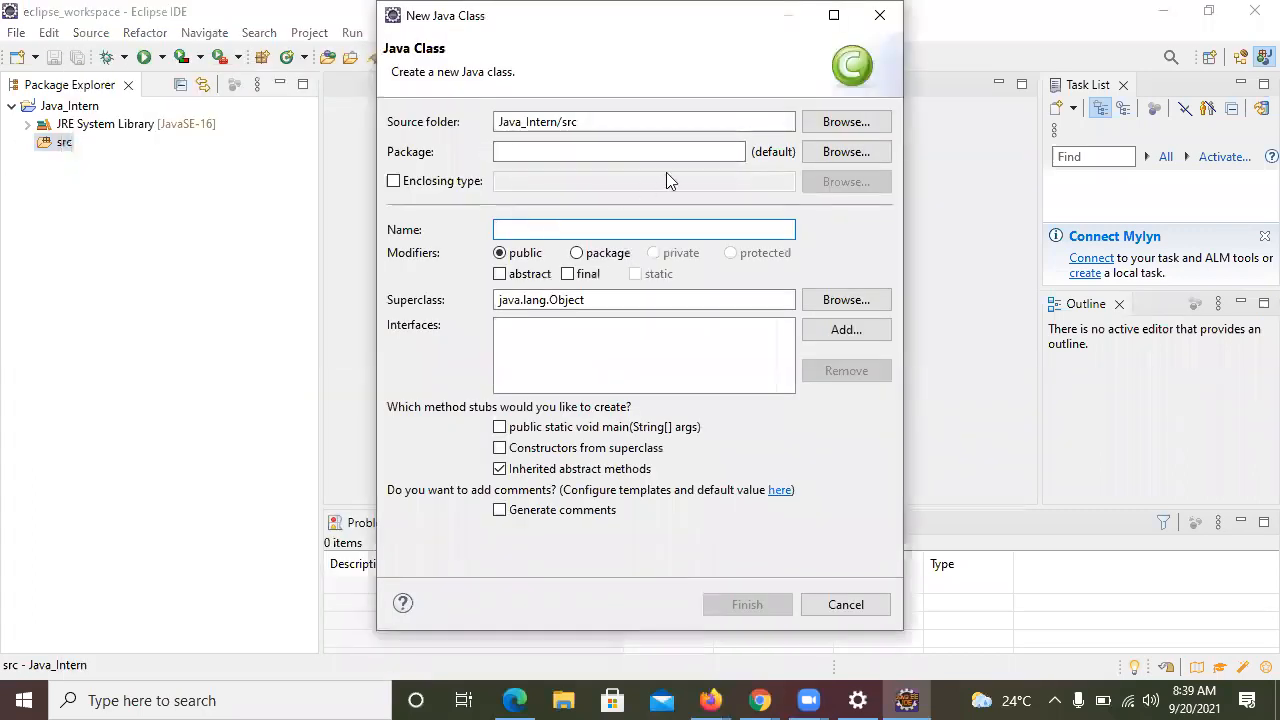
pyautogui.click(564, 155)
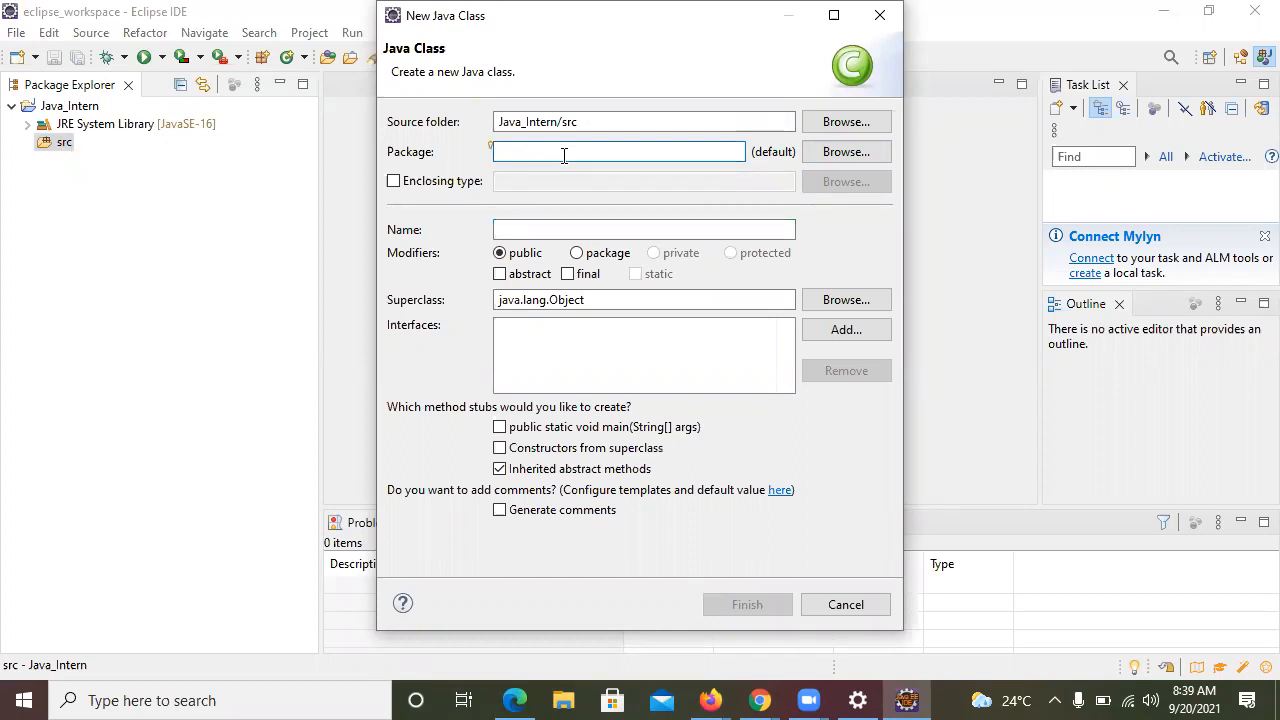
pyautogui.write('demo')
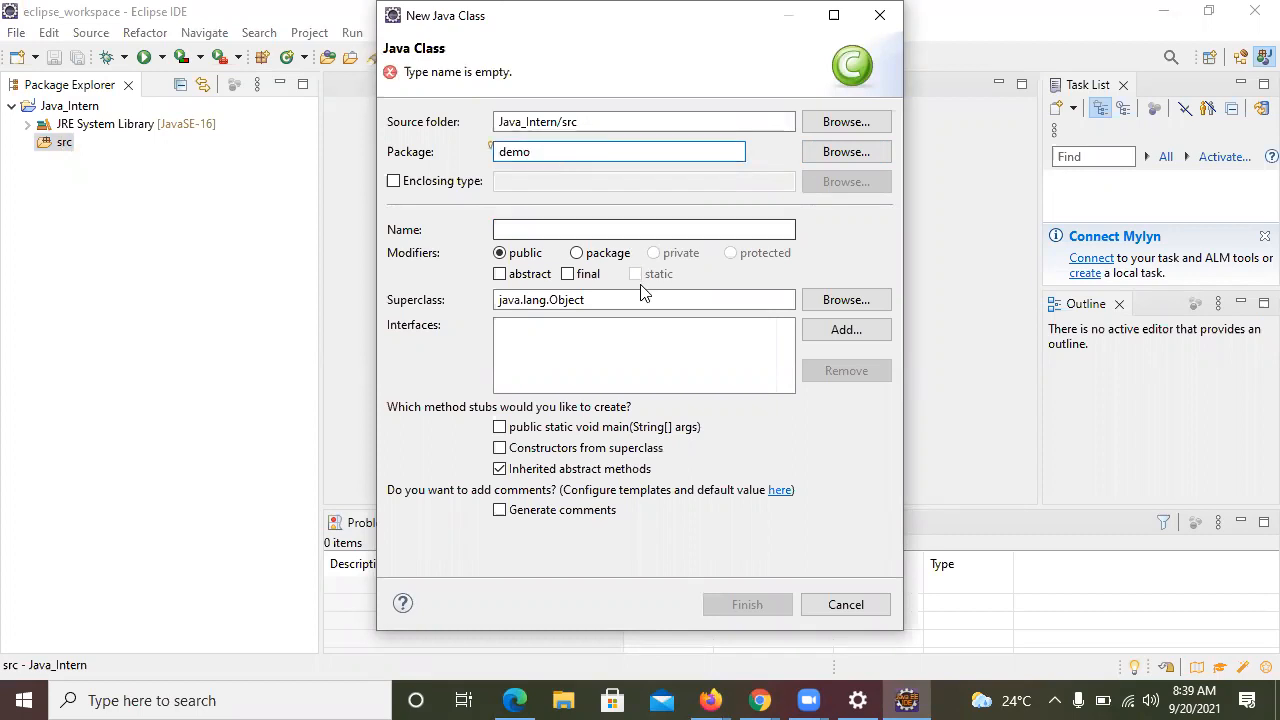
pyautogui.click(531, 231)
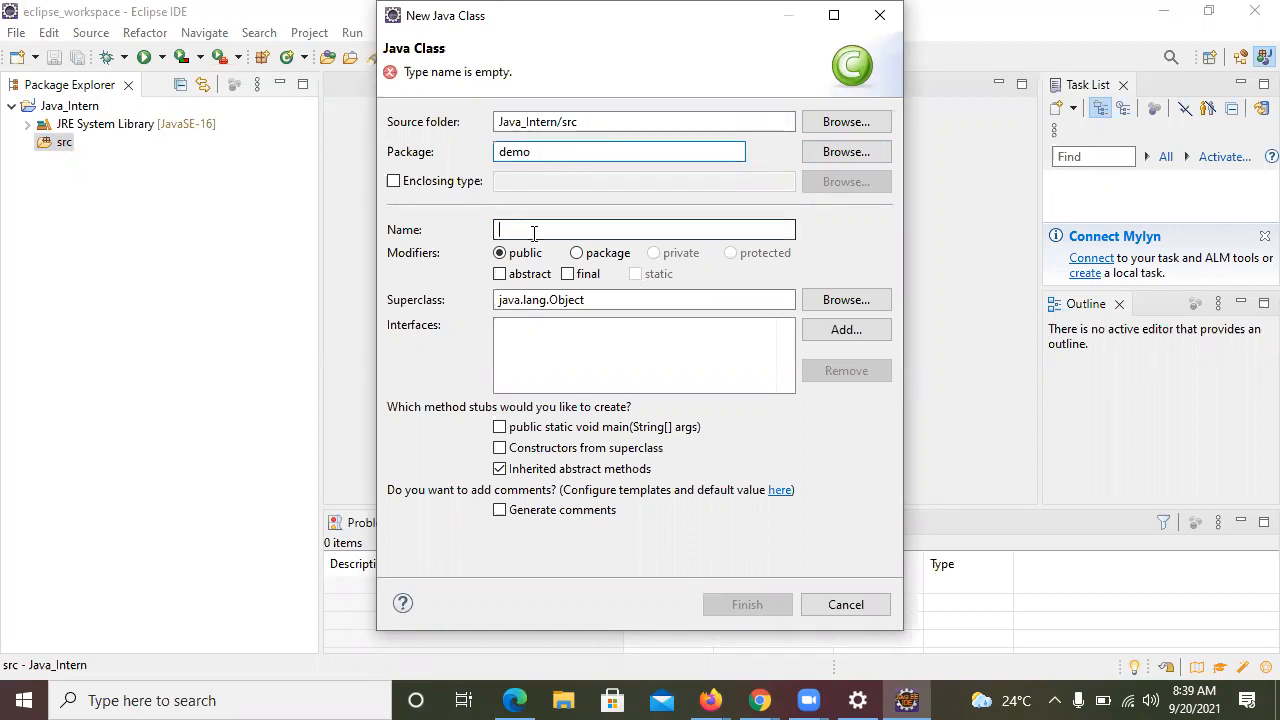
pyautogui.click(549, 150)
pyautogui.press('BackSpace')
pyautogui.press('BackSpace')
pyautogui.press('BackSpace')
pyautogui.press('BackSpace')
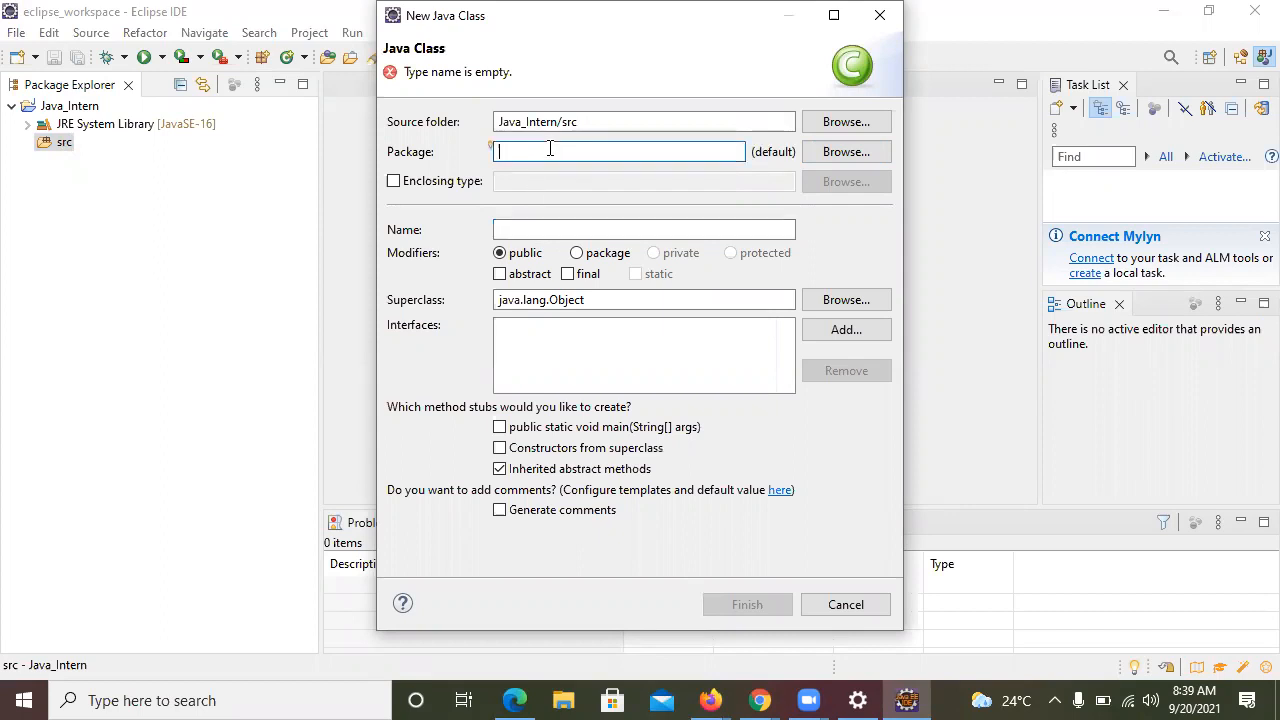
pyautogui.write('Demo')
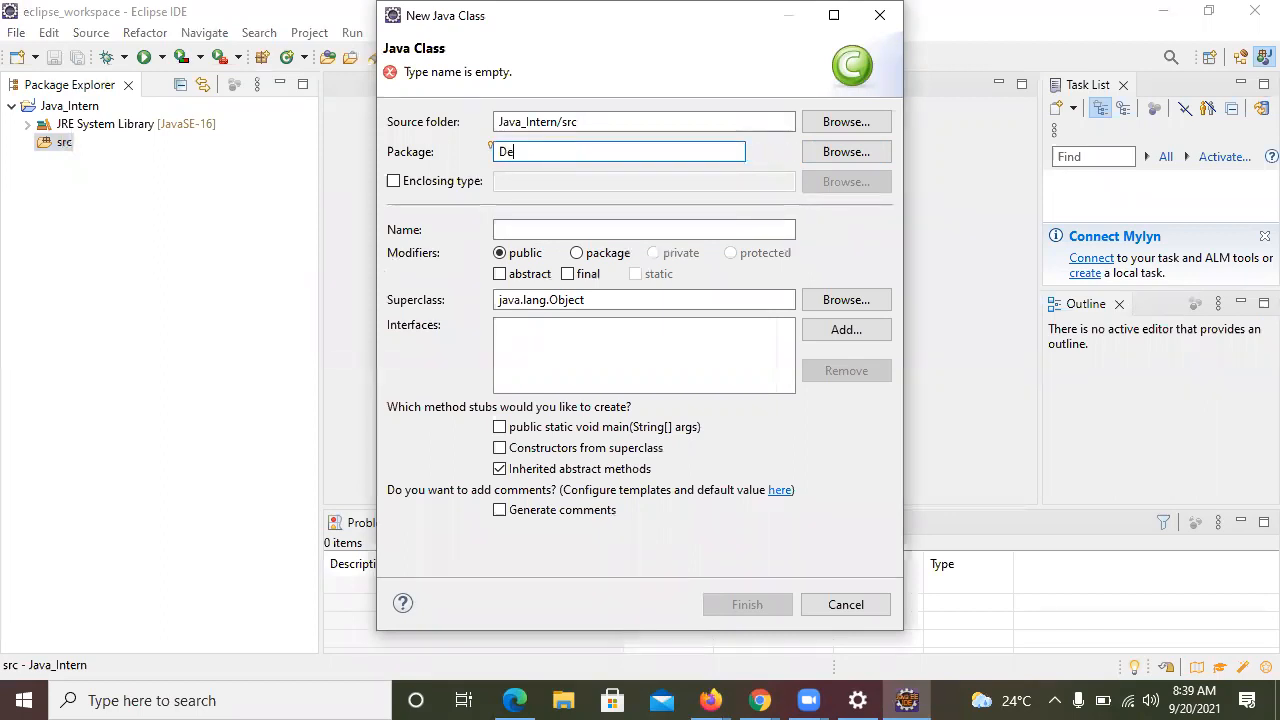
pyautogui.press('BackSpace')
pyautogui.press('BackSpace')
pyautogui.press('BackSpace')
pyautogui.press('BackSpace')
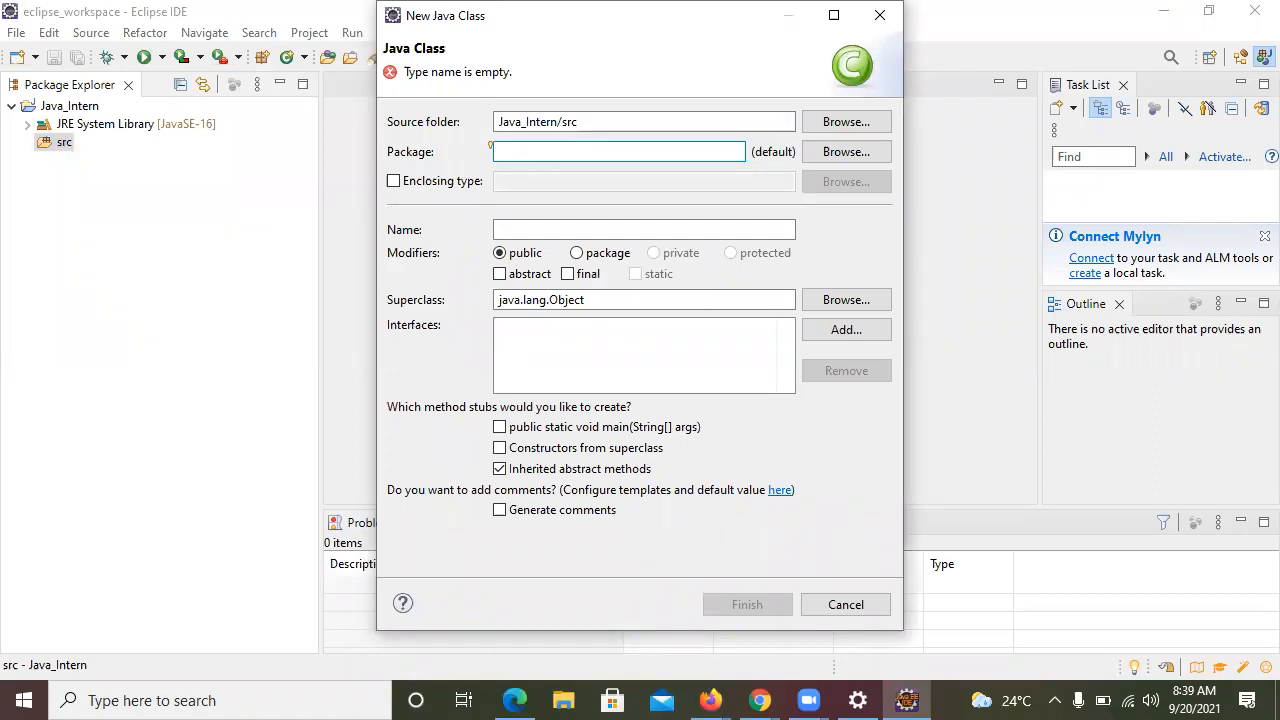
pyautogui.write('First')
pyautogui.click(561, 232)
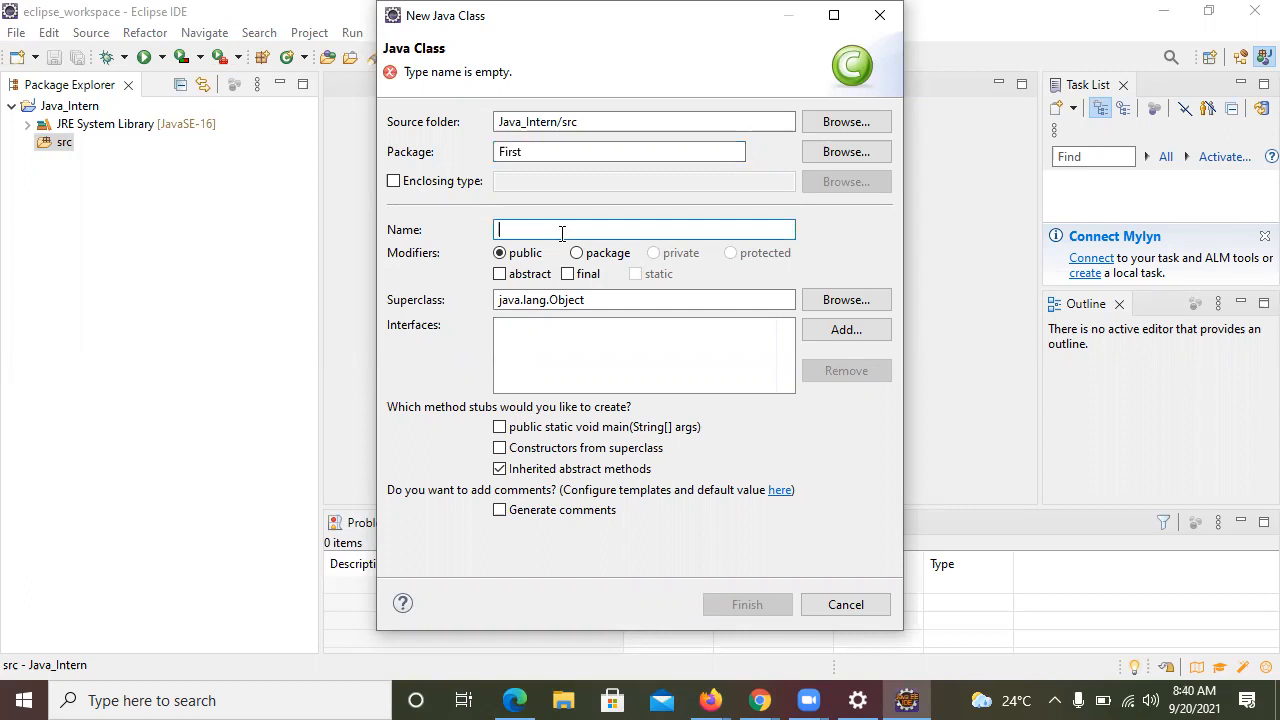
pyautogui.write('Sat')
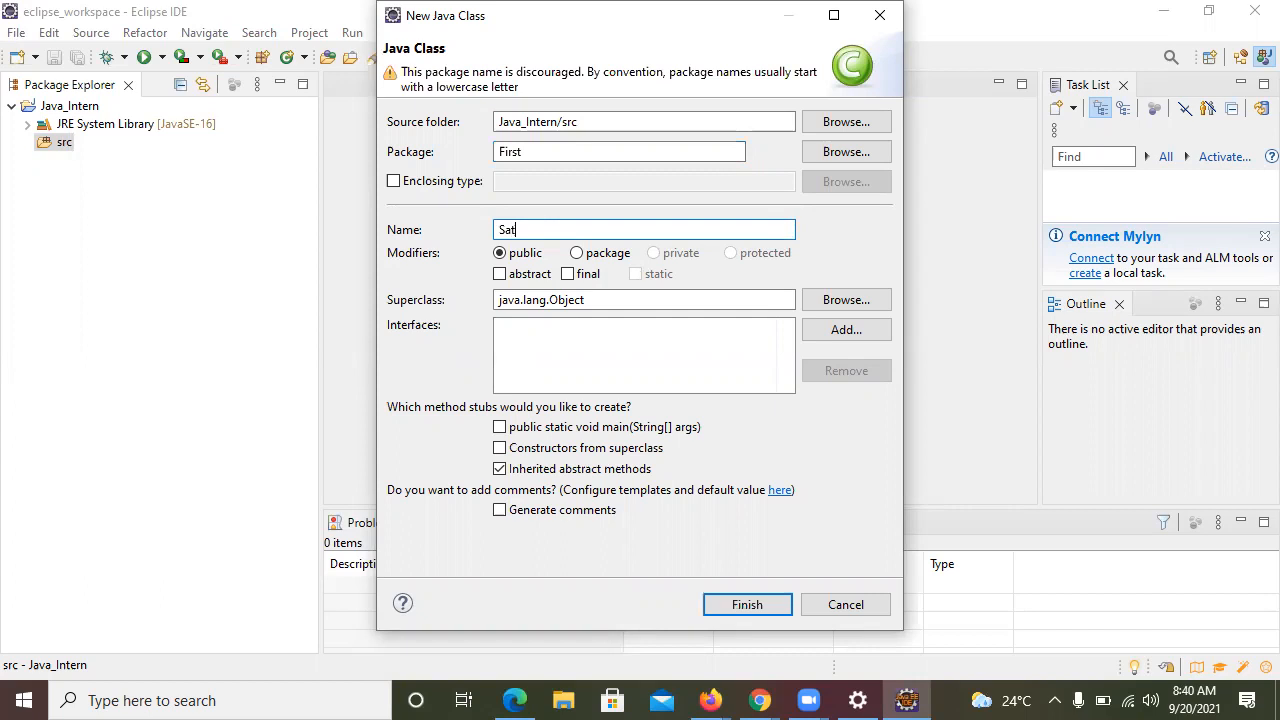
pyautogui.press('BackSpace')
pyautogui.press('BackSpace')
pyautogui.write('tart')
# Set the new class's package name to demo
pyautogui.click(504, 151)
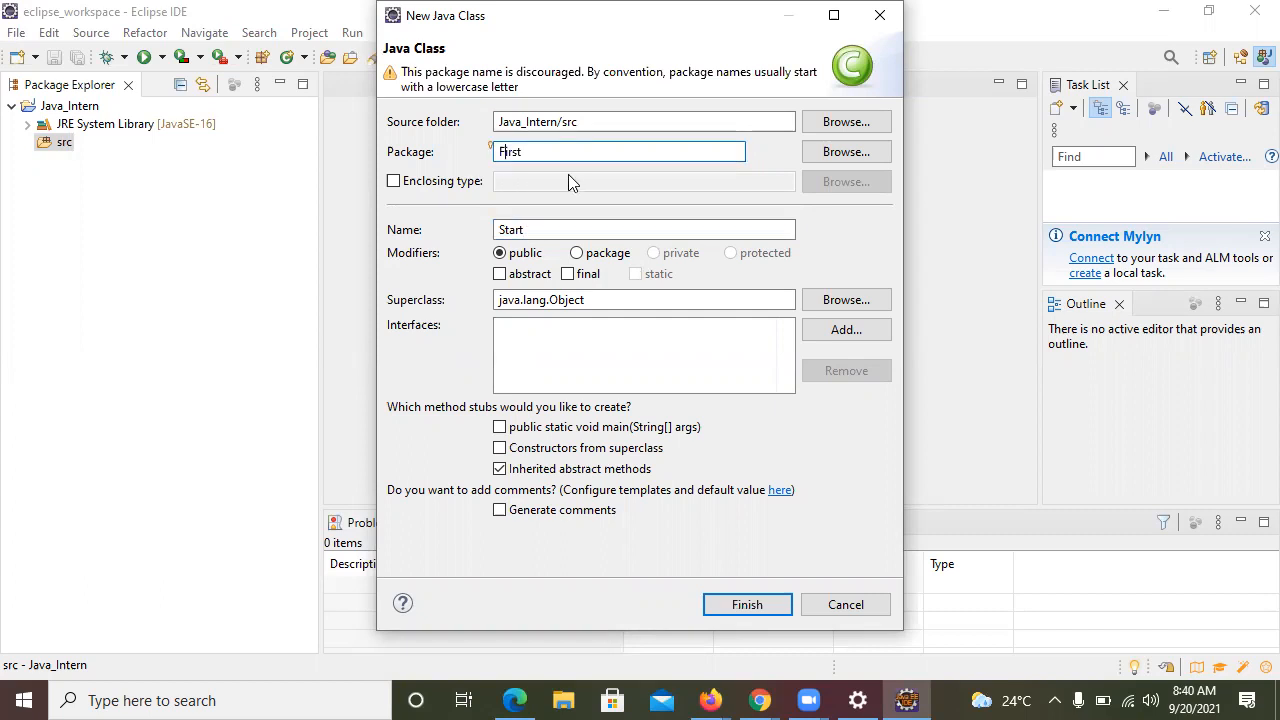
pyautogui.press('BackSpace')
pyautogui.press('BackSpace')
pyautogui.press('BackSpace')
pyautogui.press('BackSpace')
pyautogui.press('BackSpace')
pyautogui.write('demo')
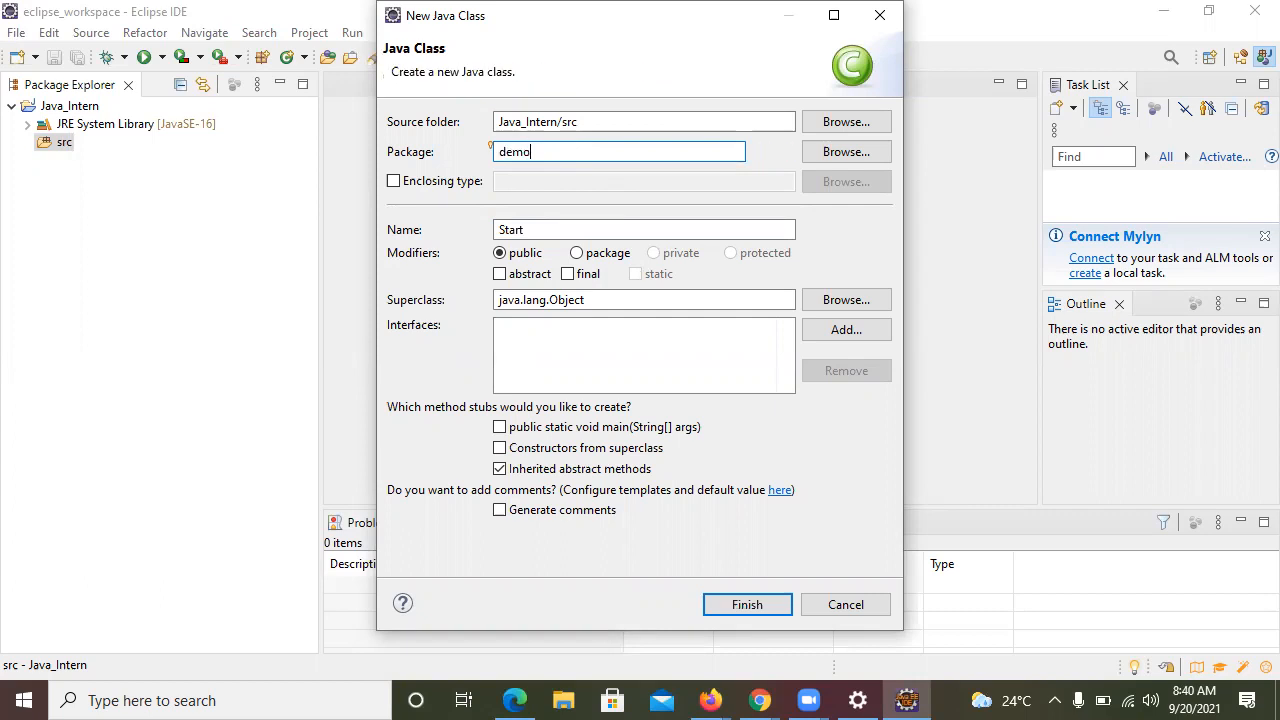
# Name the class First, include the public static void main(String[] args) stub, and create the class
pyautogui.click(543, 230)
pyautogui.press('BackSpace')
pyautogui.press('BackSpace')
pyautogui.press('BackSpace')
pyautogui.press('BackSpace')
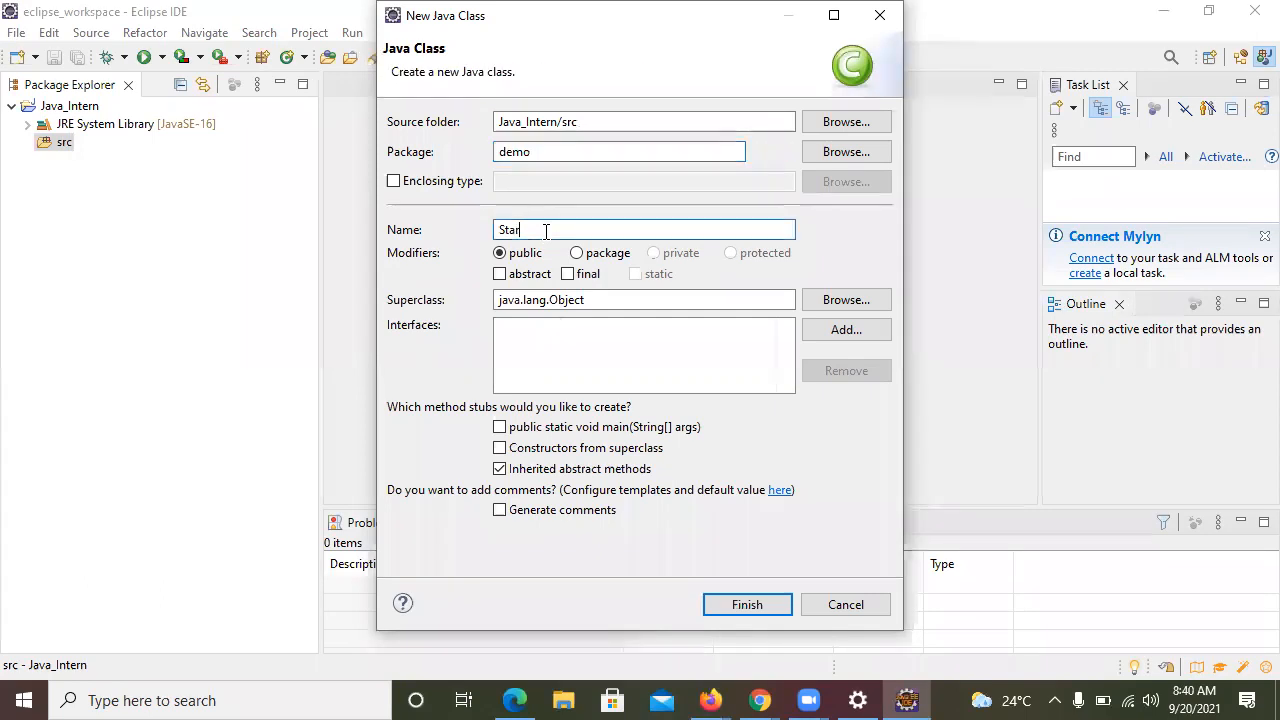
pyautogui.press('BackSpace')
pyautogui.write('First')
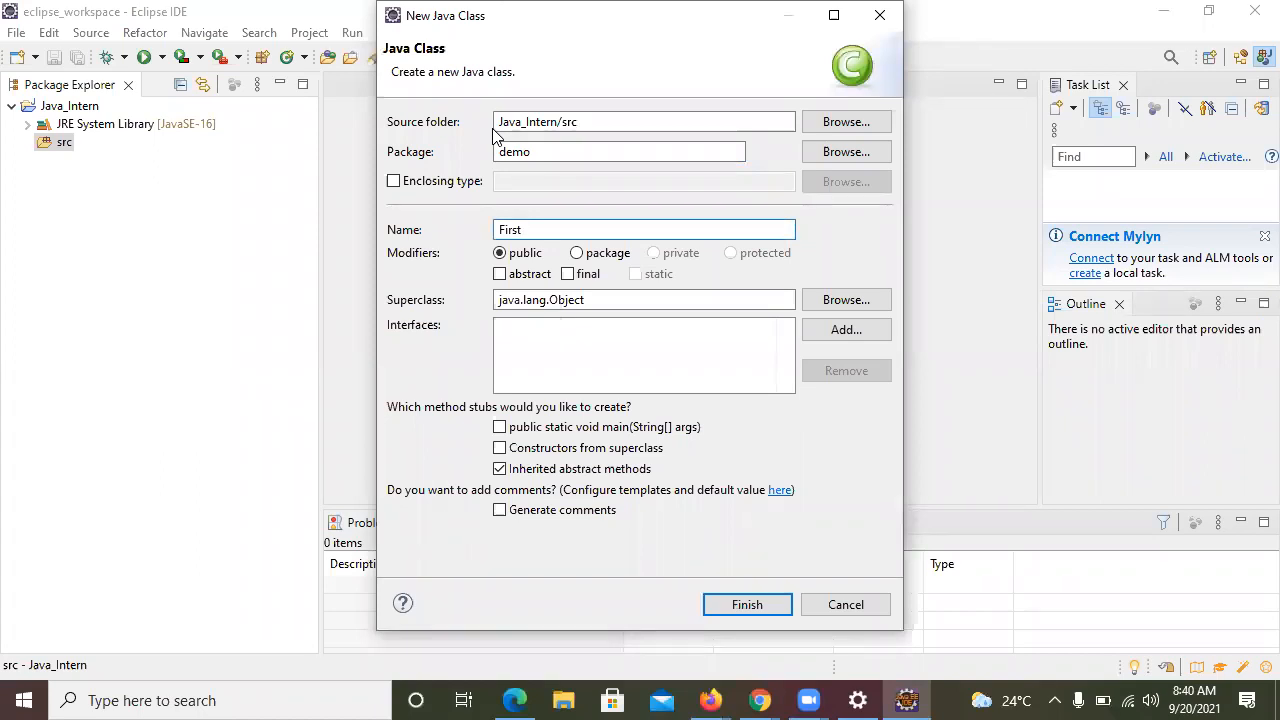
pyautogui.click(502, 428)
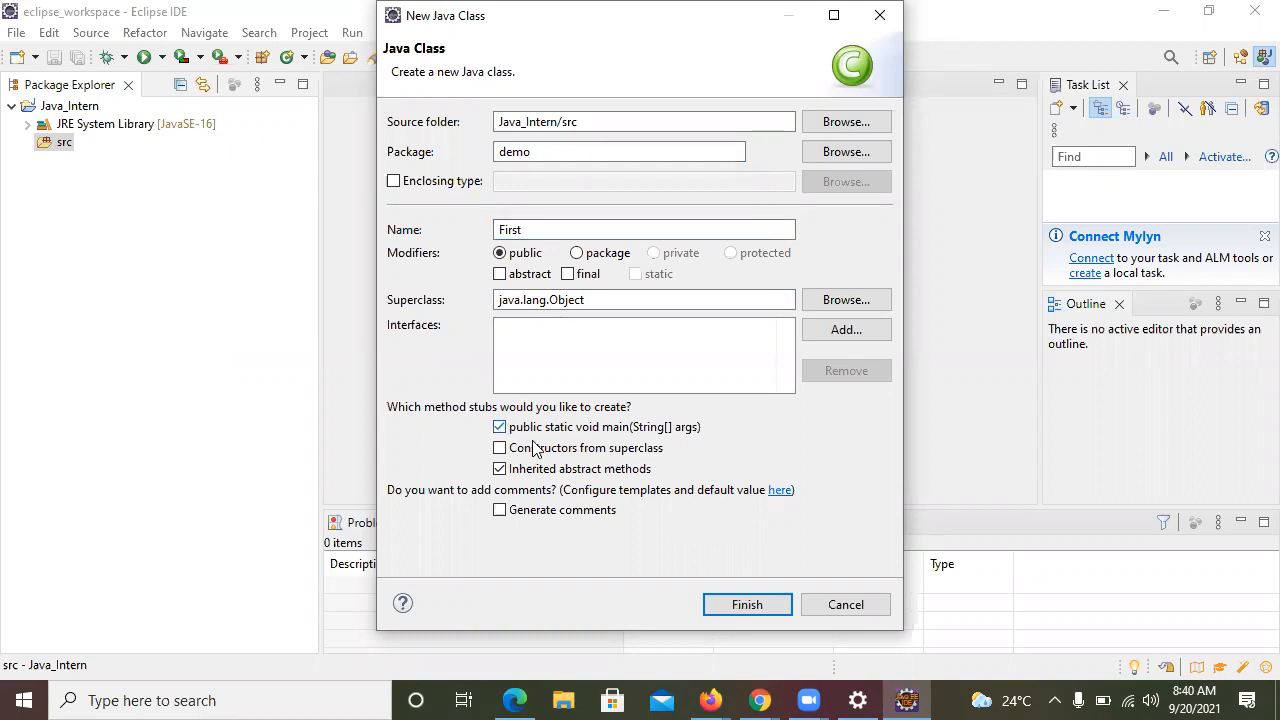
pyautogui.click(768, 604)
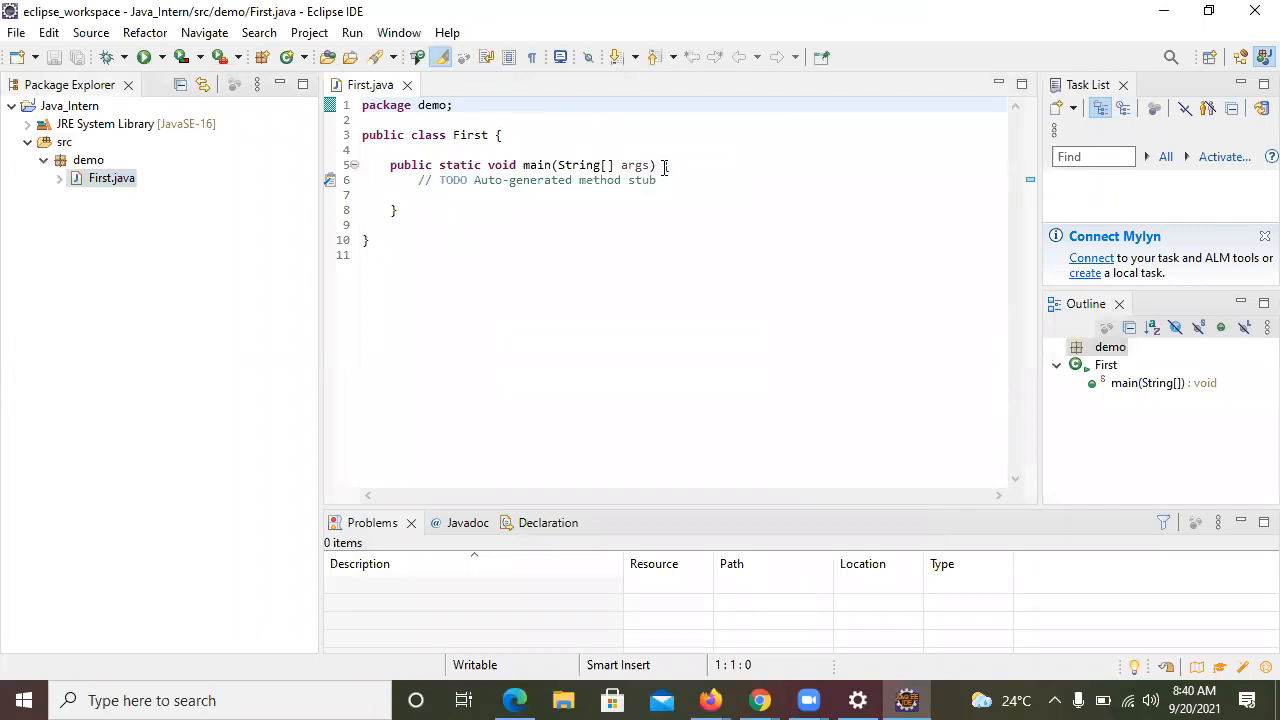
# Move the main method's opening brace onto its own line and add the comment "// collection of Java files" after the package declaration
pyautogui.click(665, 167)
pyautogui.press('Return')
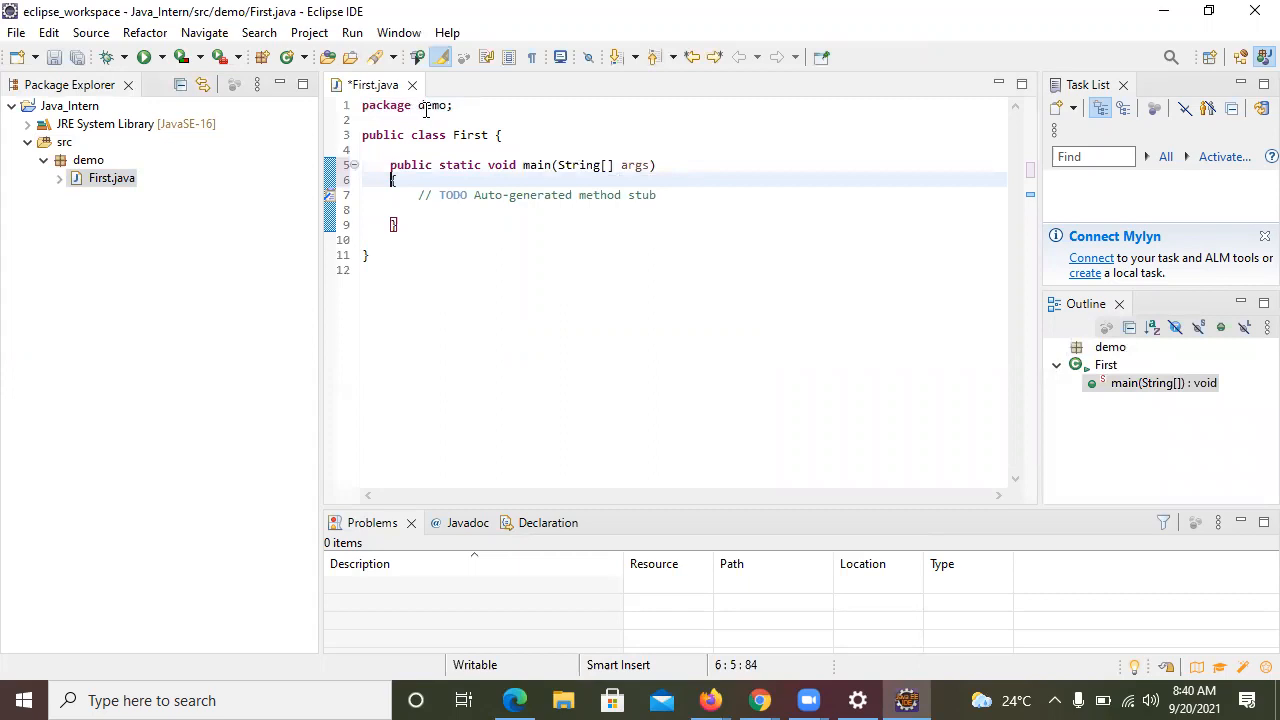
pyautogui.click(465, 109)
pyautogui.write('// ')
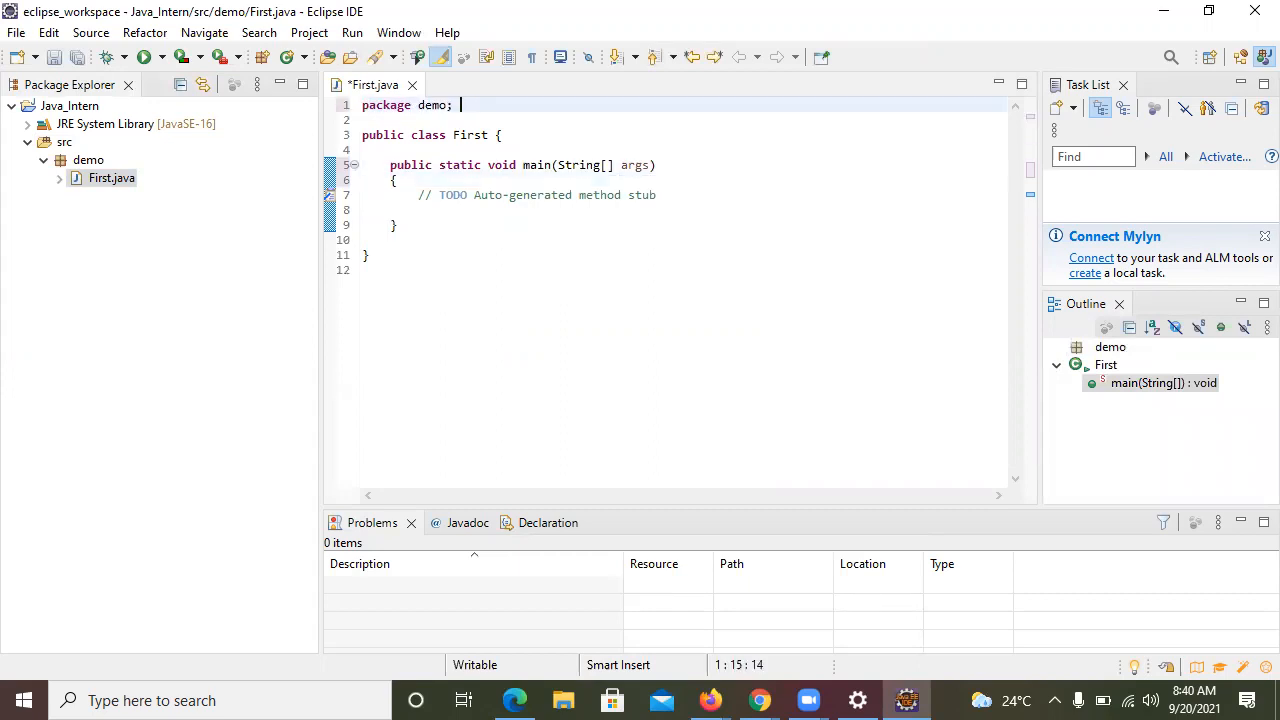
pyautogui.write('collection o')
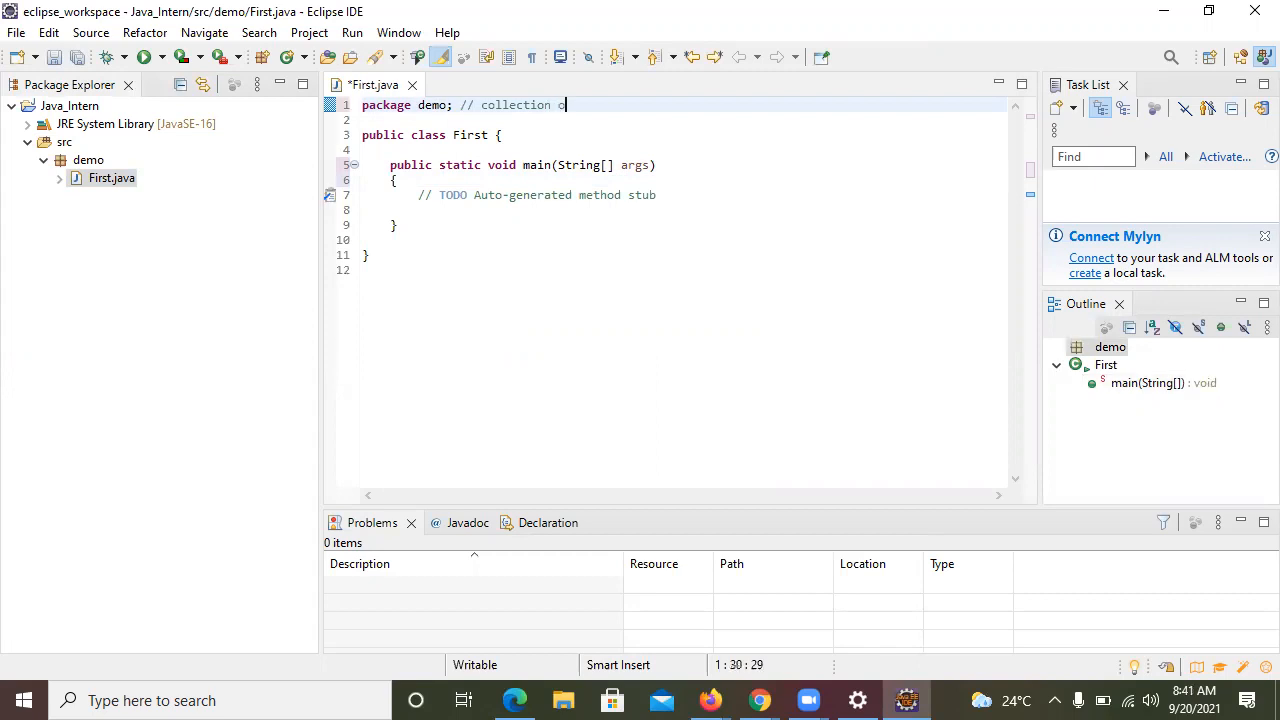
pyautogui.write('f Java files')
# Place an on-screen text annotation below the code listing Registration.java and Login.java on separate lines
pyautogui.moveTo(452, 120)
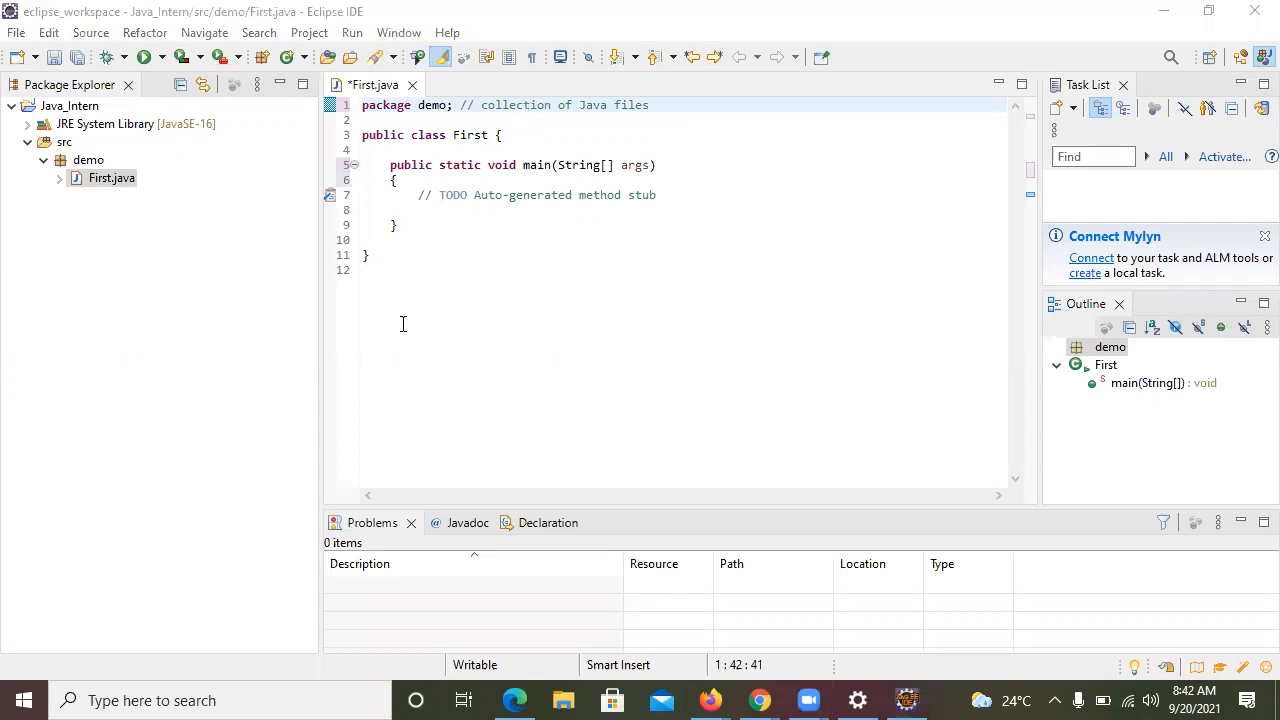
pyautogui.click(350, 282)
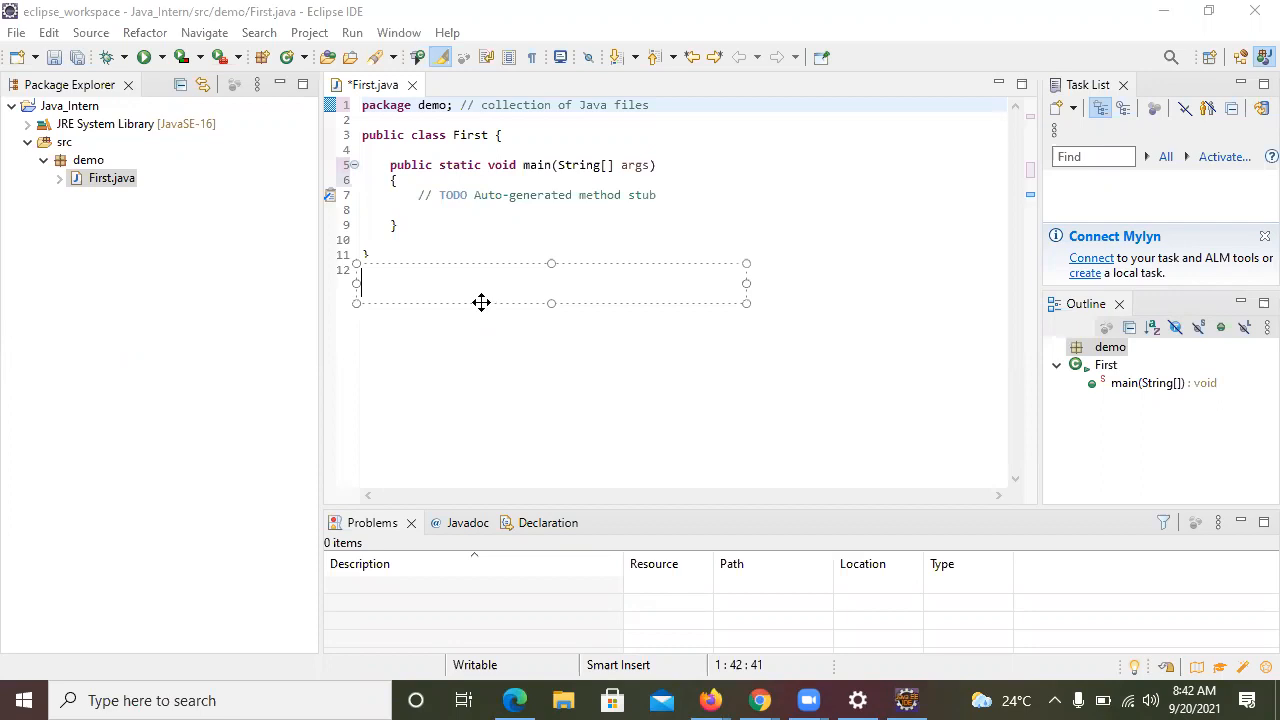
pyautogui.write('Registration')
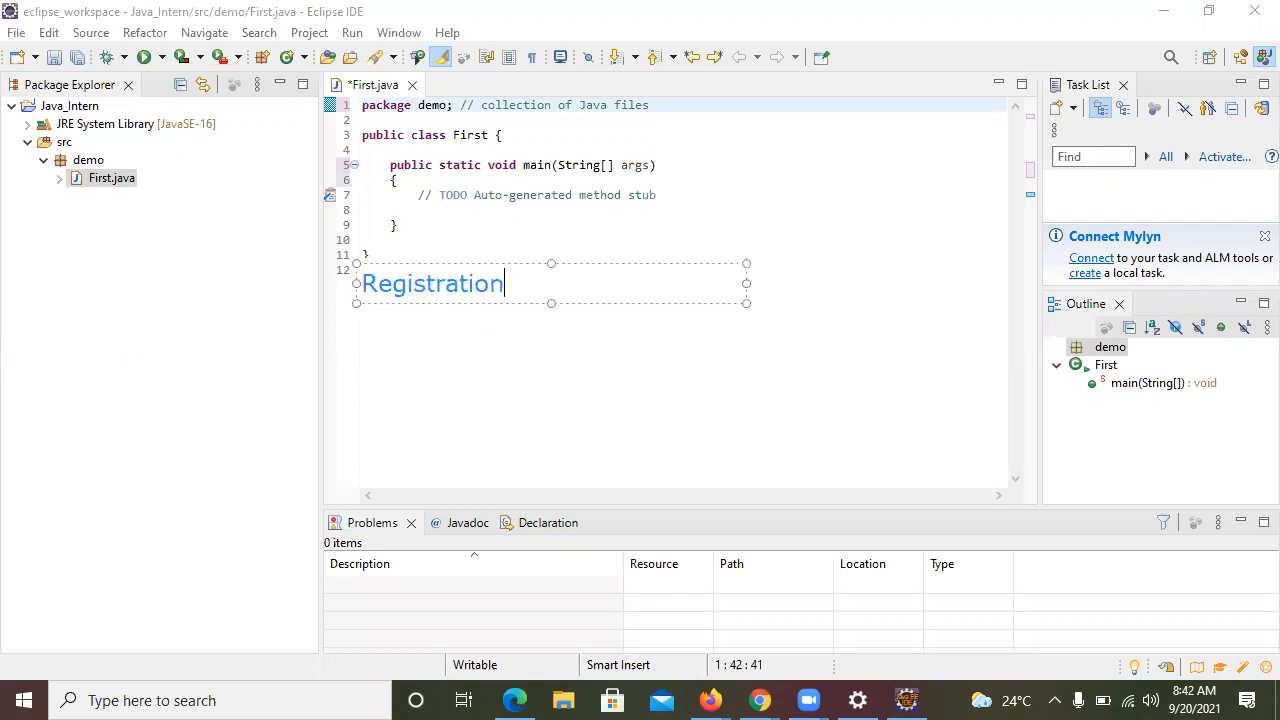
pyautogui.write('.jaba')
pyautogui.press('BackSpace')
pyautogui.press('BackSpace')
pyautogui.write('va')
pyautogui.press('Return')
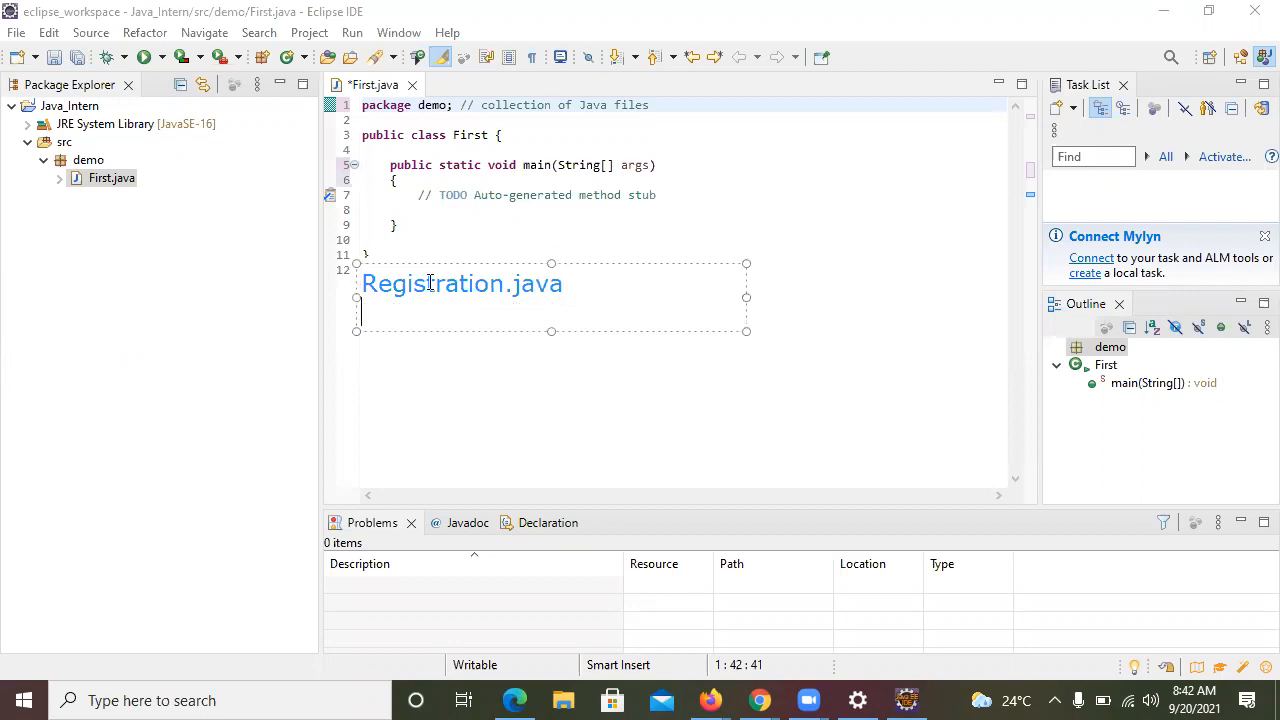
pyautogui.write('Login.java')
pyautogui.press('Return')
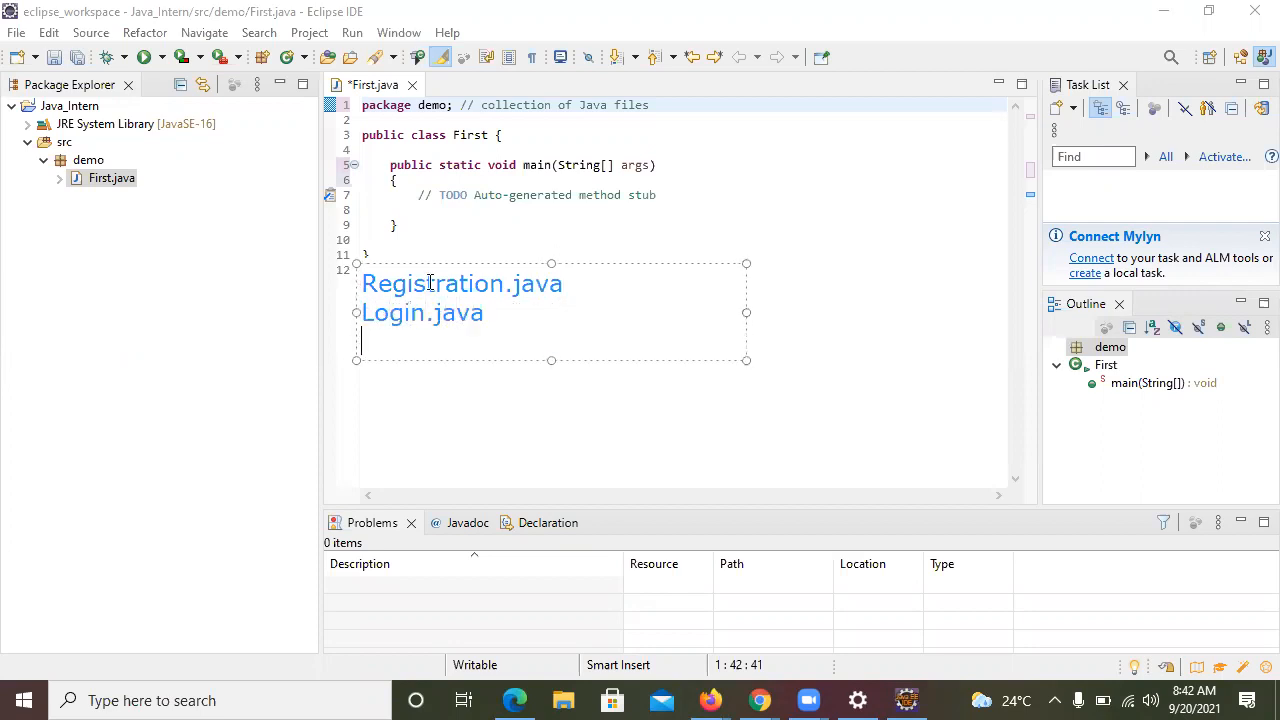
# Add Filldetails.java and Uploadfiles.java, each written without spaces, as further lines of the text annotation
pyautogui.write('Fill details.java')
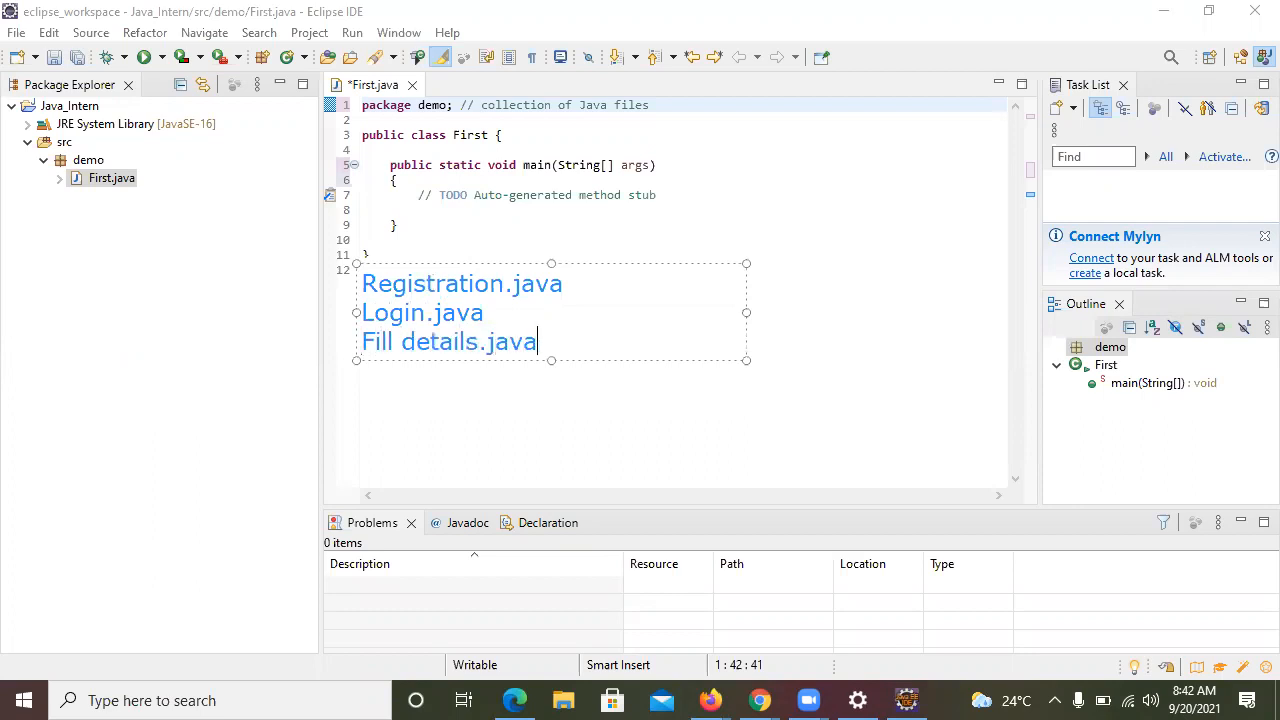
pyautogui.press('Return')
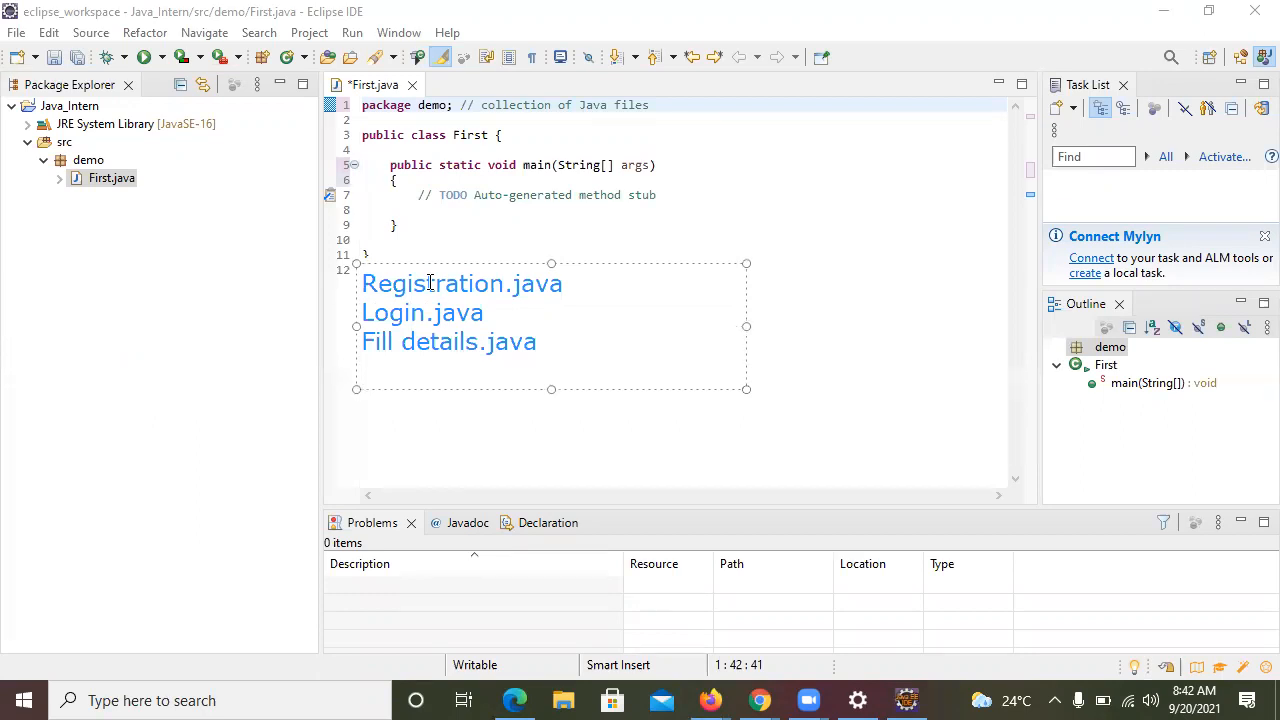
pyautogui.write('Upload files')
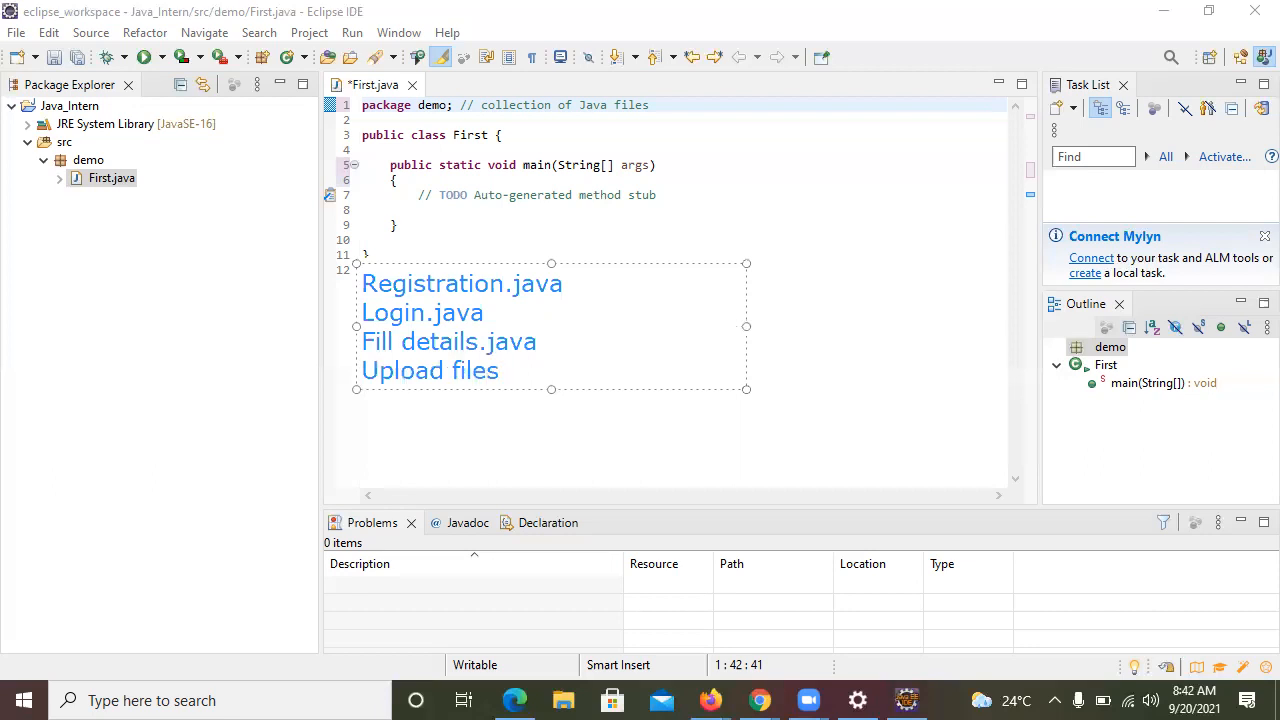
pyautogui.write('.jav')
pyautogui.click(409, 348)
pyautogui.press('BackSpace')
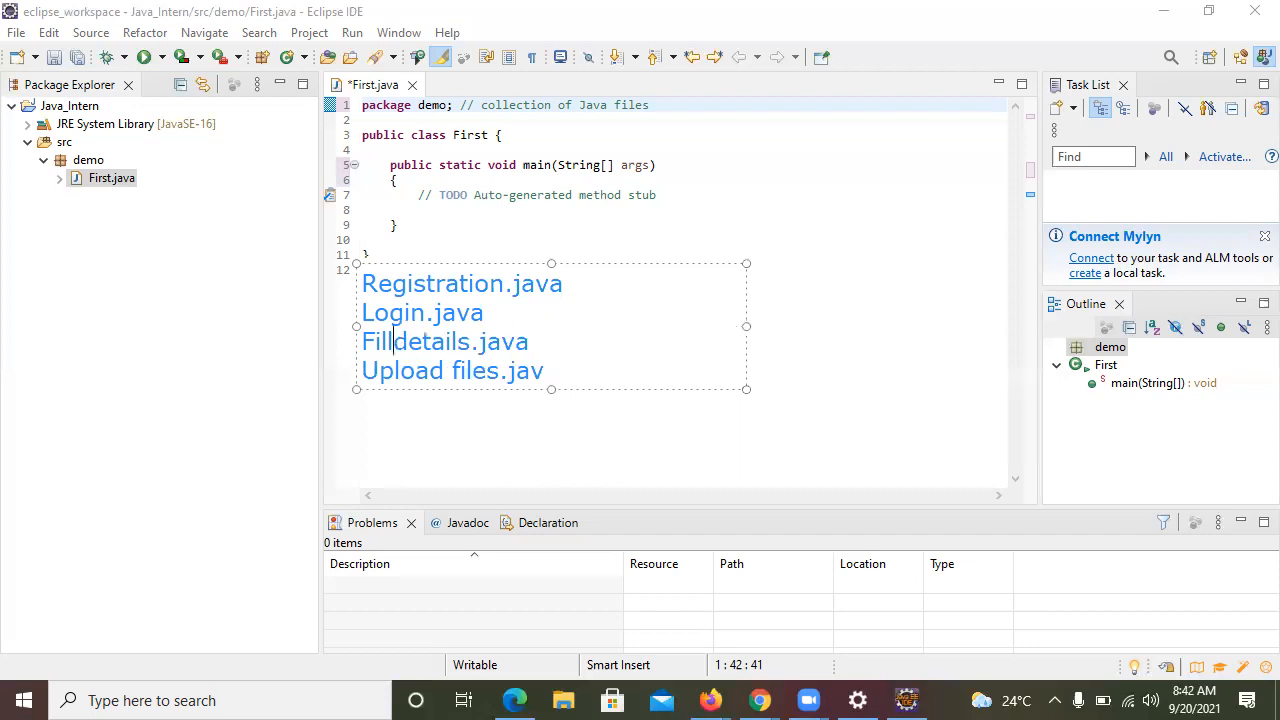
pyautogui.click(455, 370)
pyautogui.press('BackSpace')
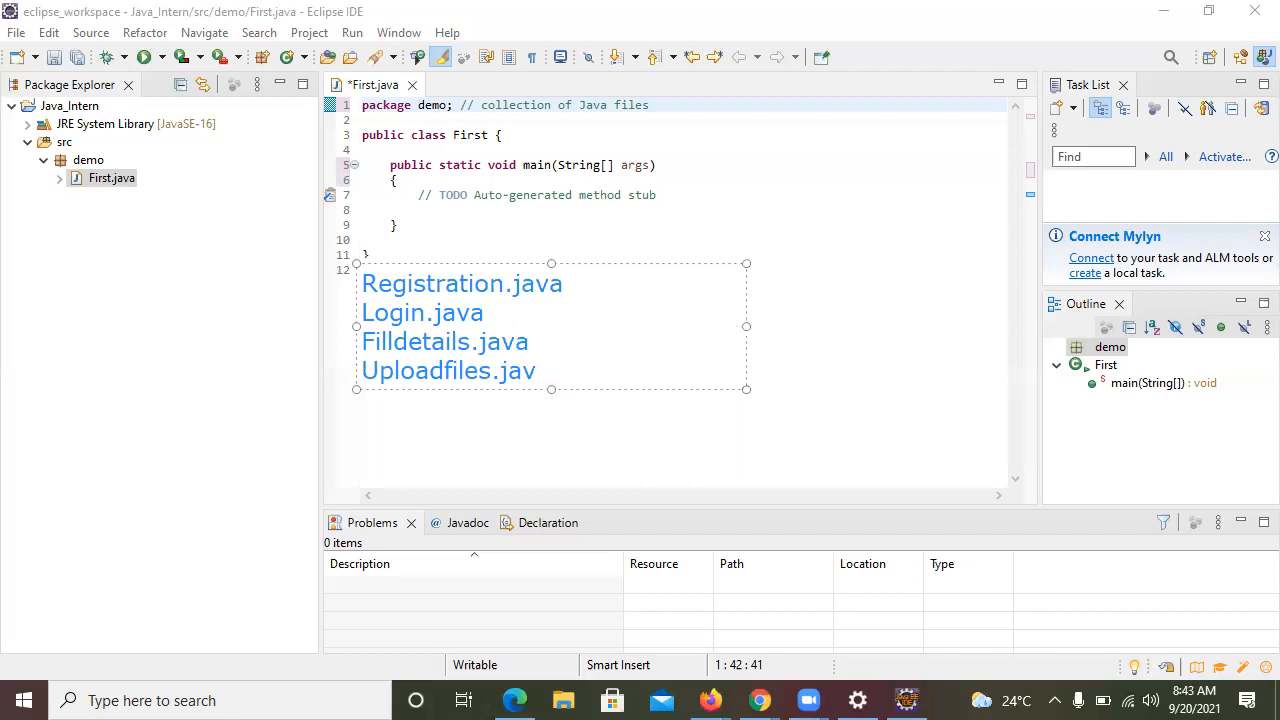
pyautogui.click(545, 373)
pyautogui.write('a')
pyautogui.press('Return')
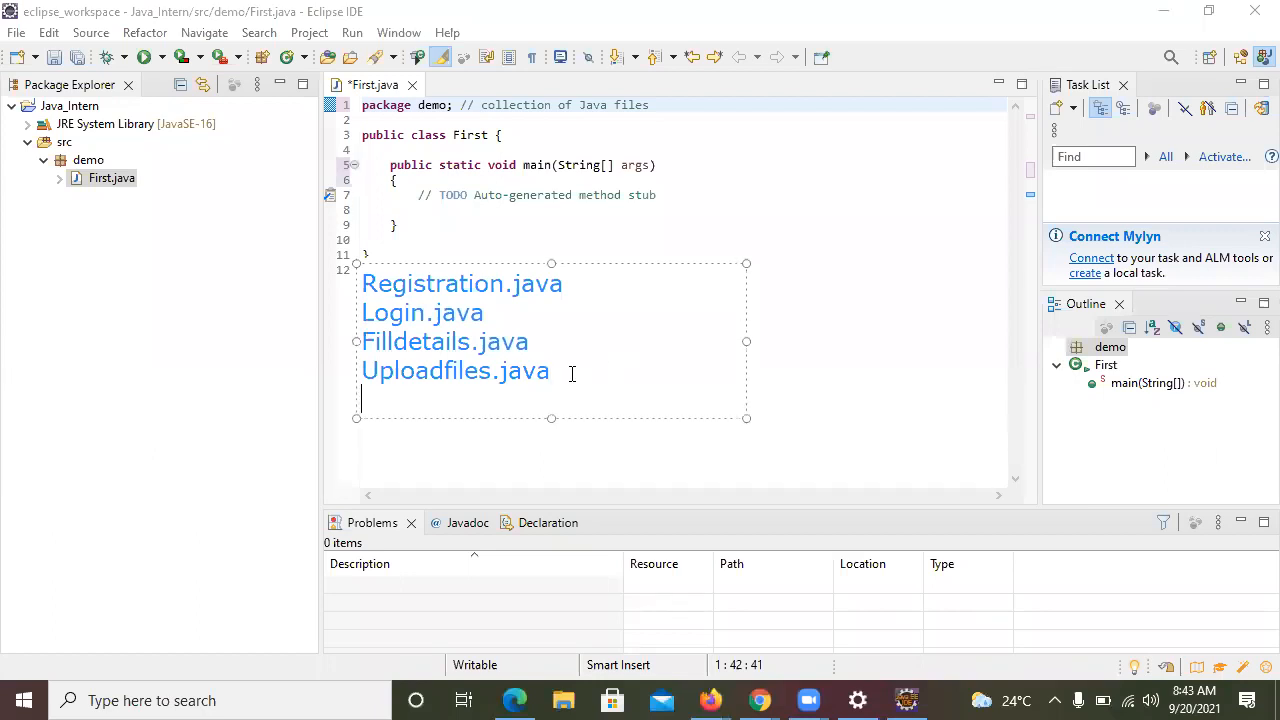
# Add payment.java and submit.java as further lines of the on-screen text annotation
pyautogui.write('payment.jav')
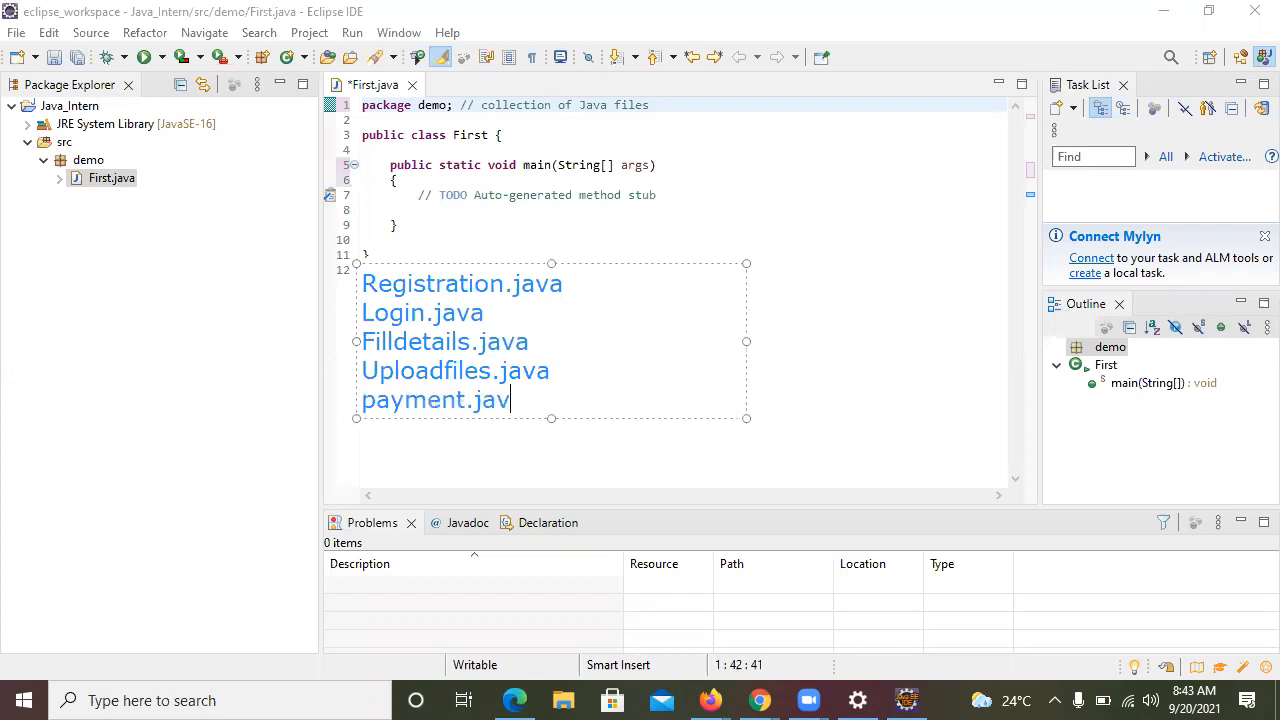
pyautogui.write('a')
pyautogui.press('Return')
pyautogui.write('submit.java')
pyautogui.press('Return')
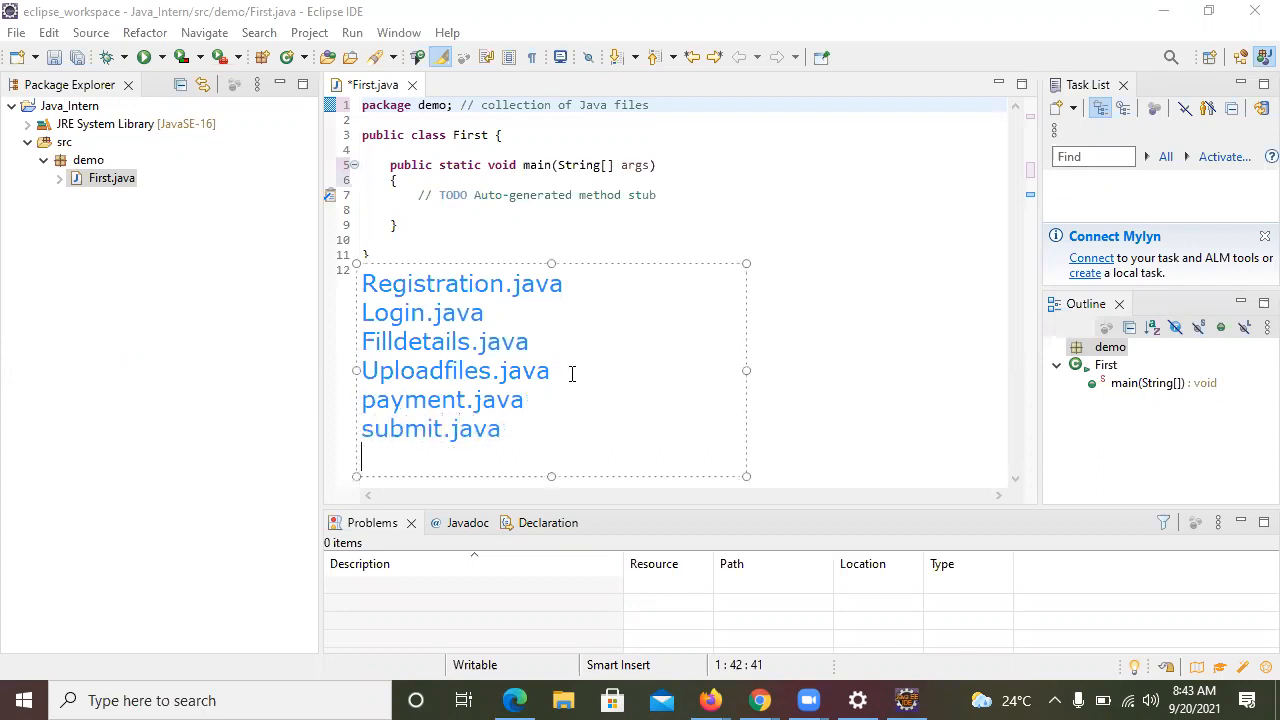
# Add acknowledgment.java as the last line of the file list annotation, and erase the whole annotation
pyautogui.write('acknowl')
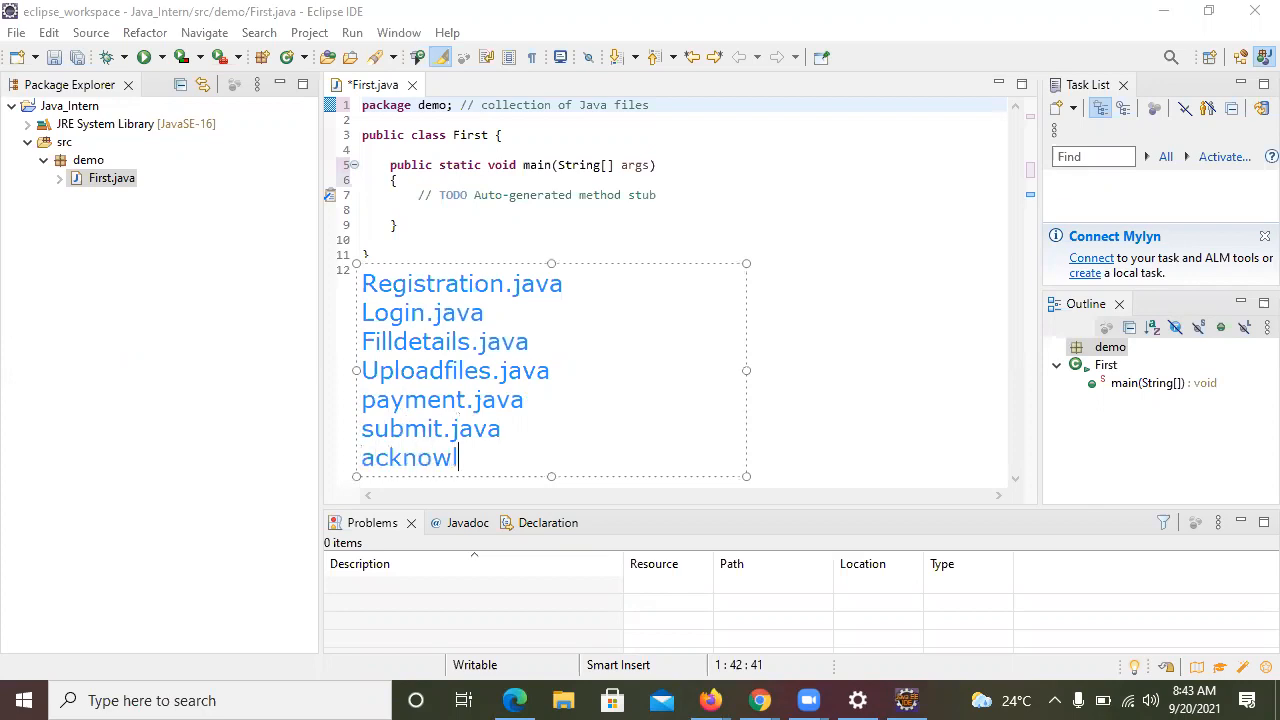
pyautogui.write('edgment')
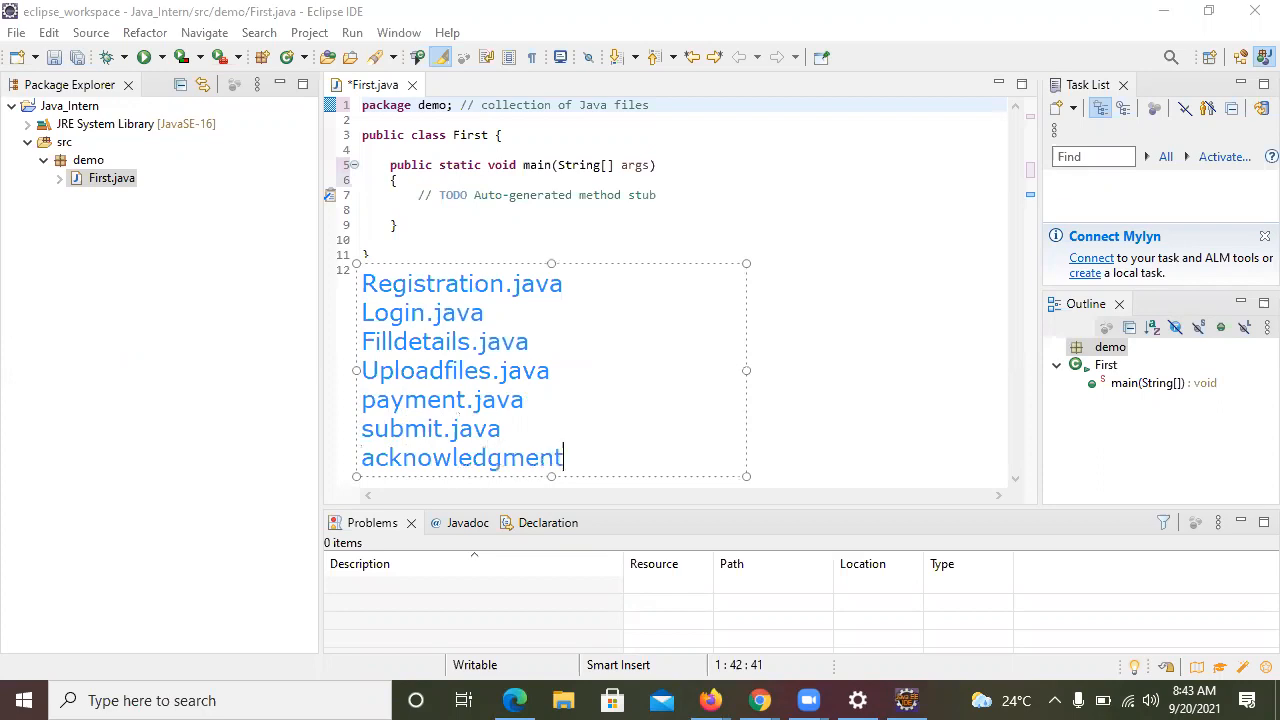
pyautogui.write('.ajva')
pyautogui.press('BackSpace')
pyautogui.press('BackSpace')
pyautogui.press('BackSpace')
pyautogui.press('BackSpace')
pyautogui.write('java')
pyautogui.click(476, 437)
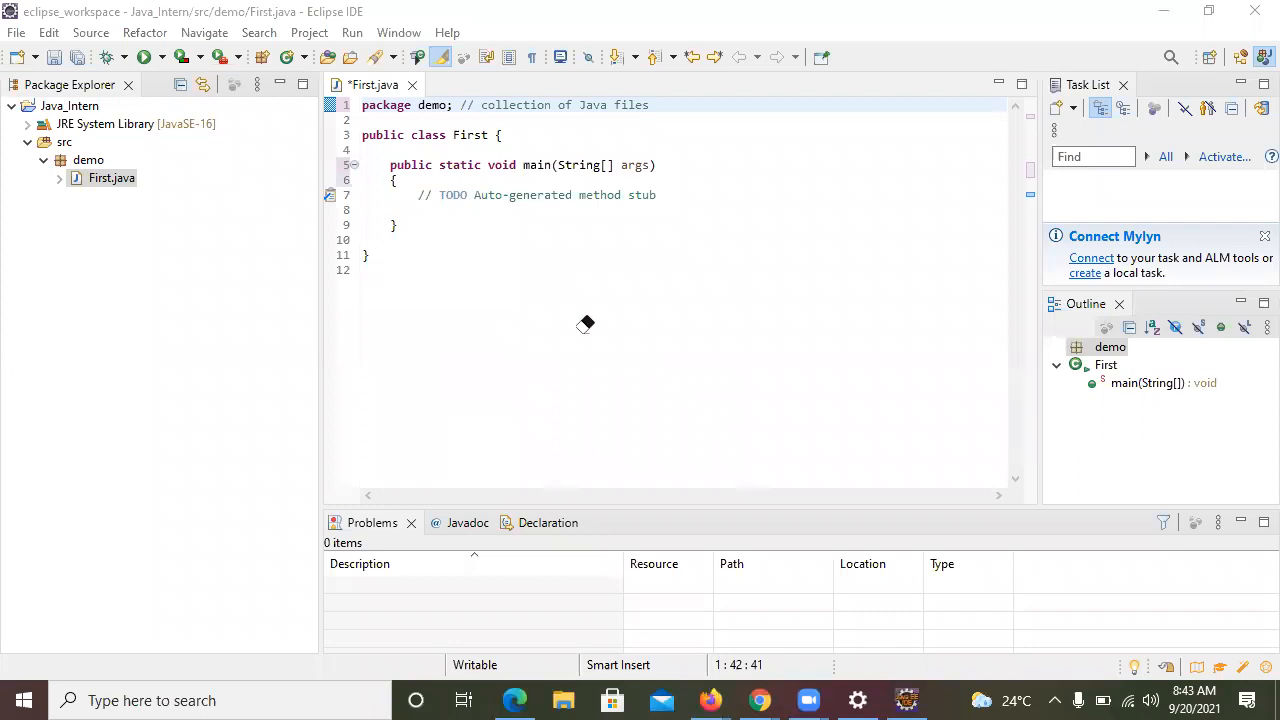
# Insert a blank line below the TODO comment and add the comment "// void main()" after the main method's signature
pyautogui.click(666, 197)
pyautogui.press('Return')
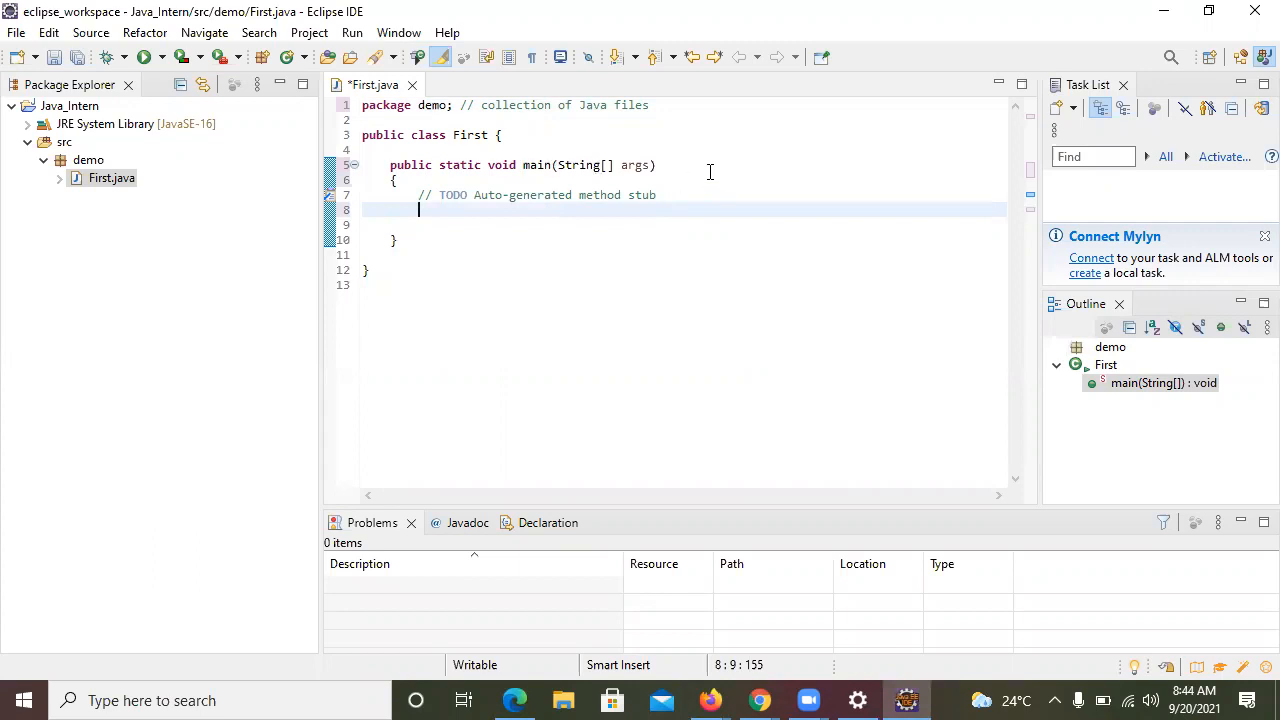
pyautogui.click(674, 168)
pyautogui.write('//')
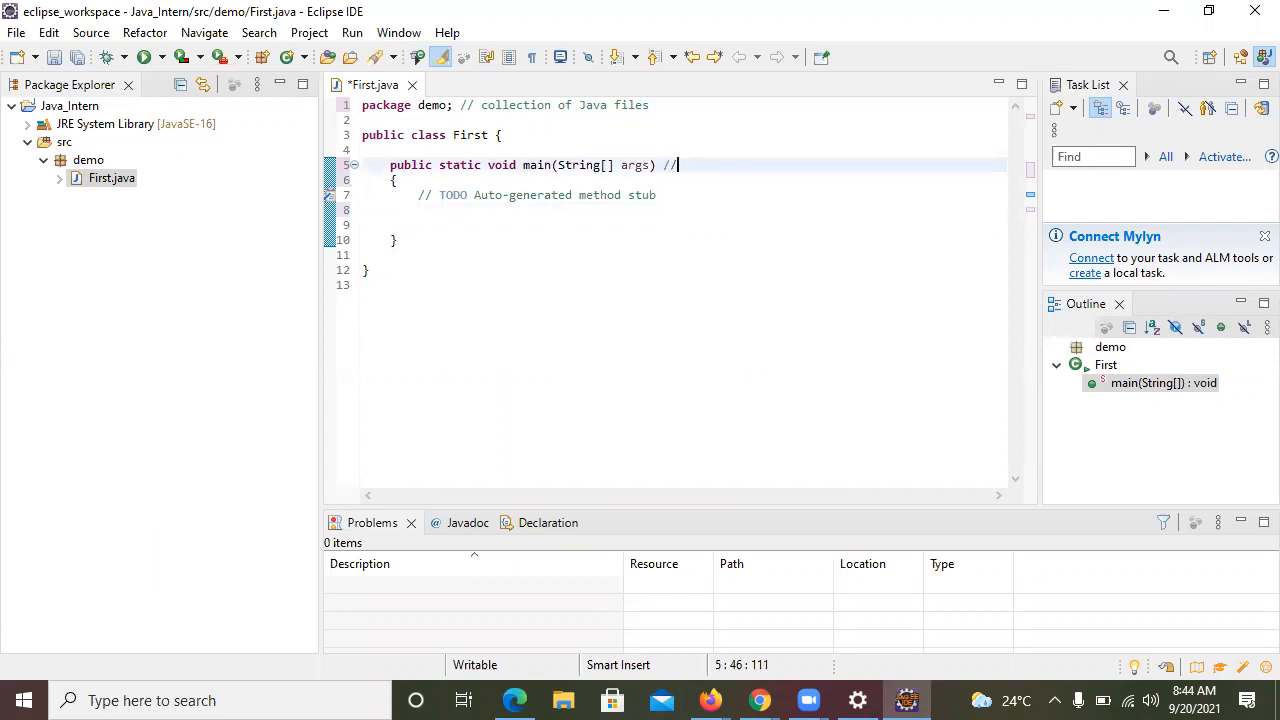
pyautogui.write(' void main()')
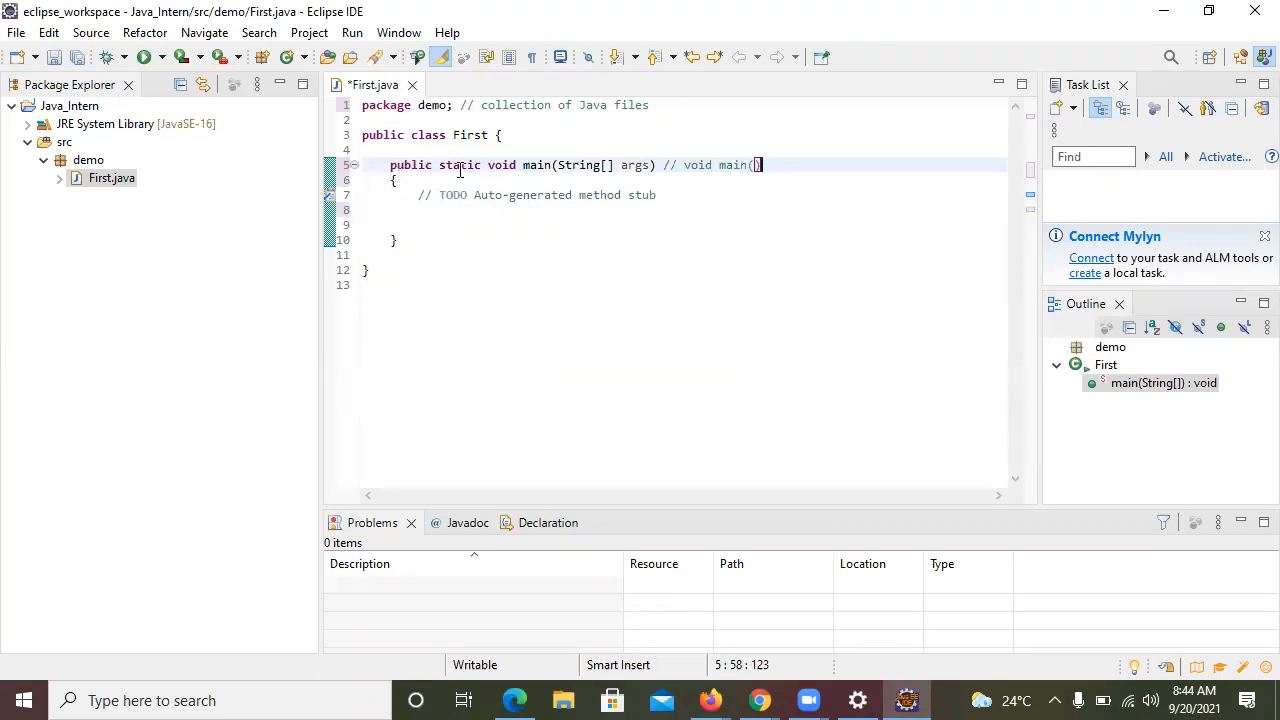
# Write a System.out.println call inside the main method with the string "Java Program for intern batch"
pyautogui.click(406, 214)
pyautogui.write('Sys')
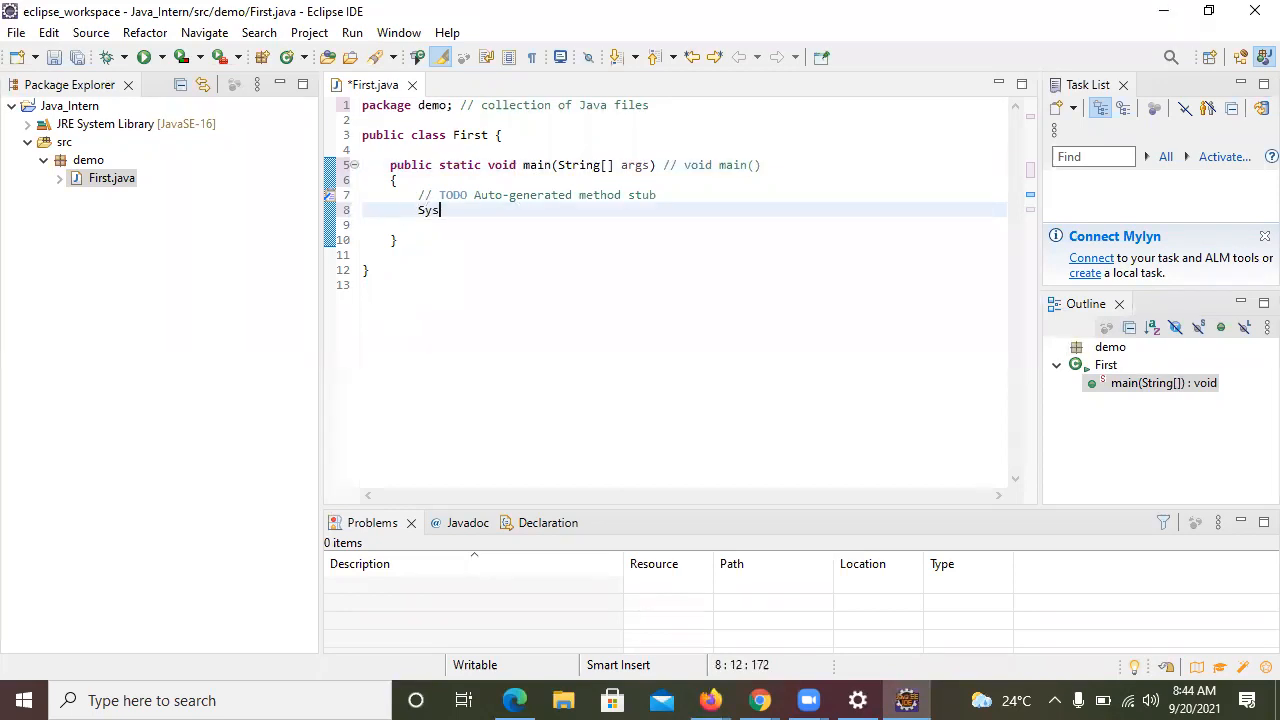
pyautogui.write('tem.')
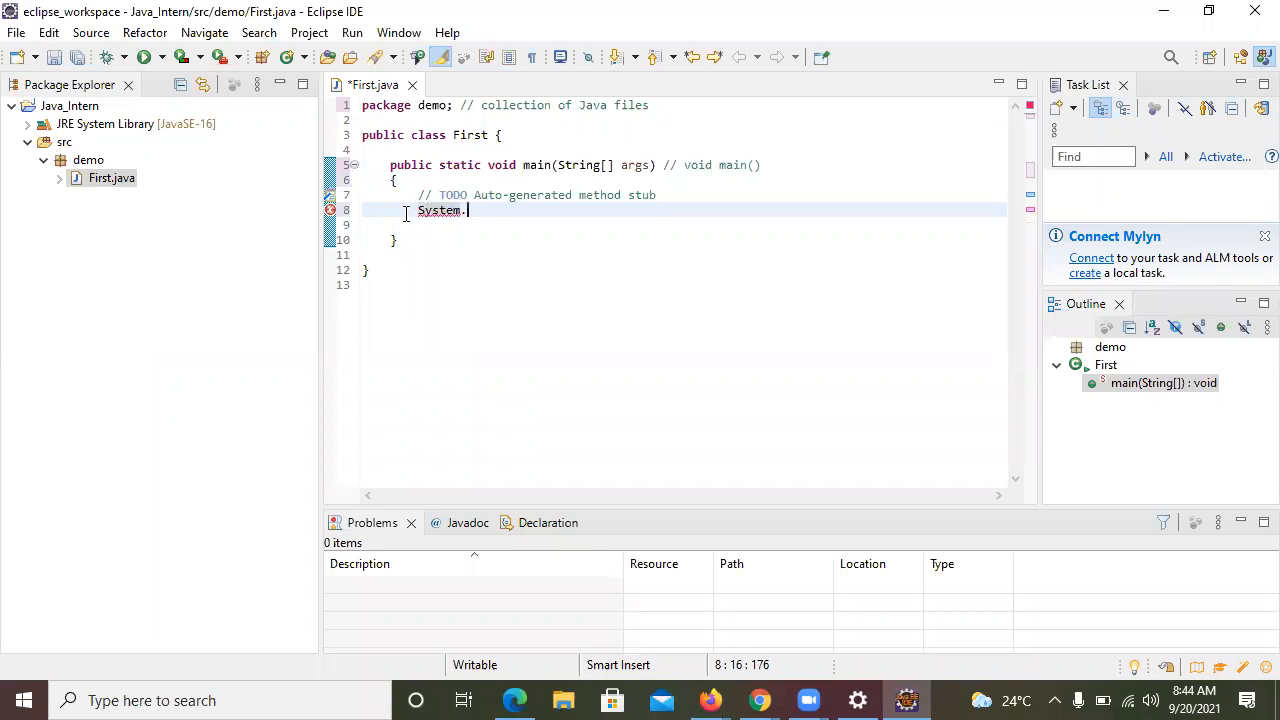
pyautogui.write('out')
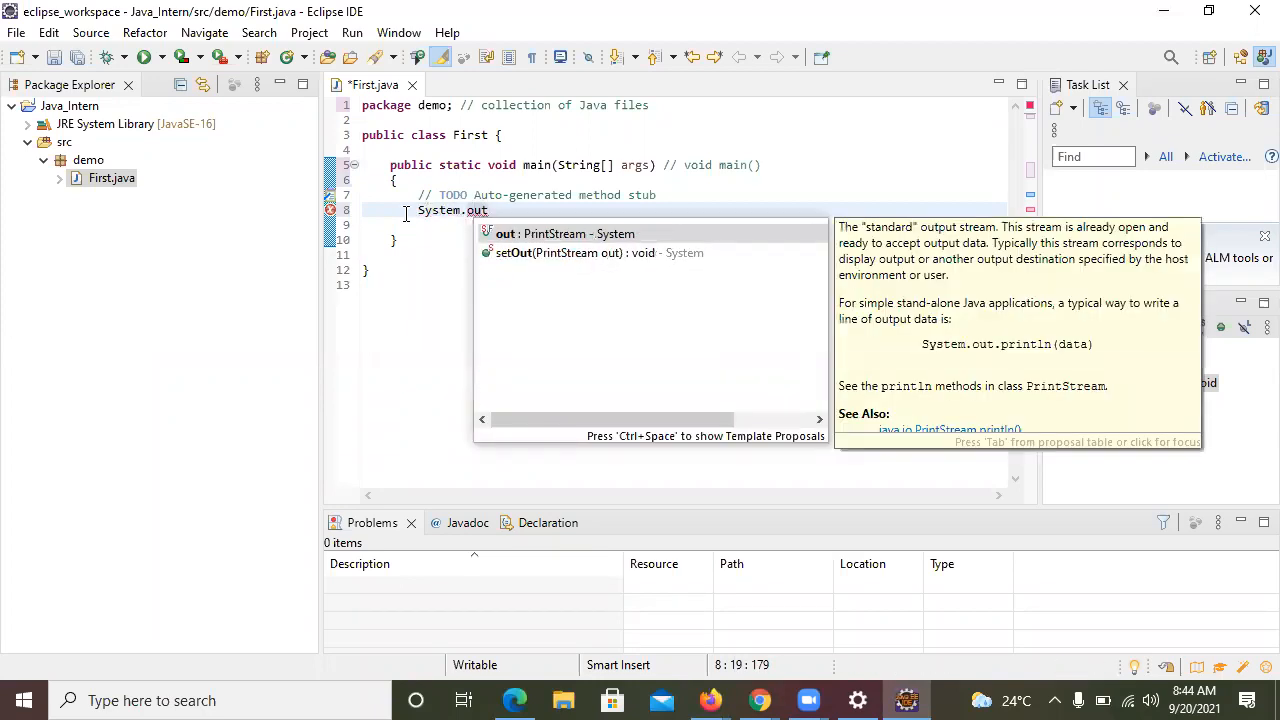
pyautogui.write('.prin')
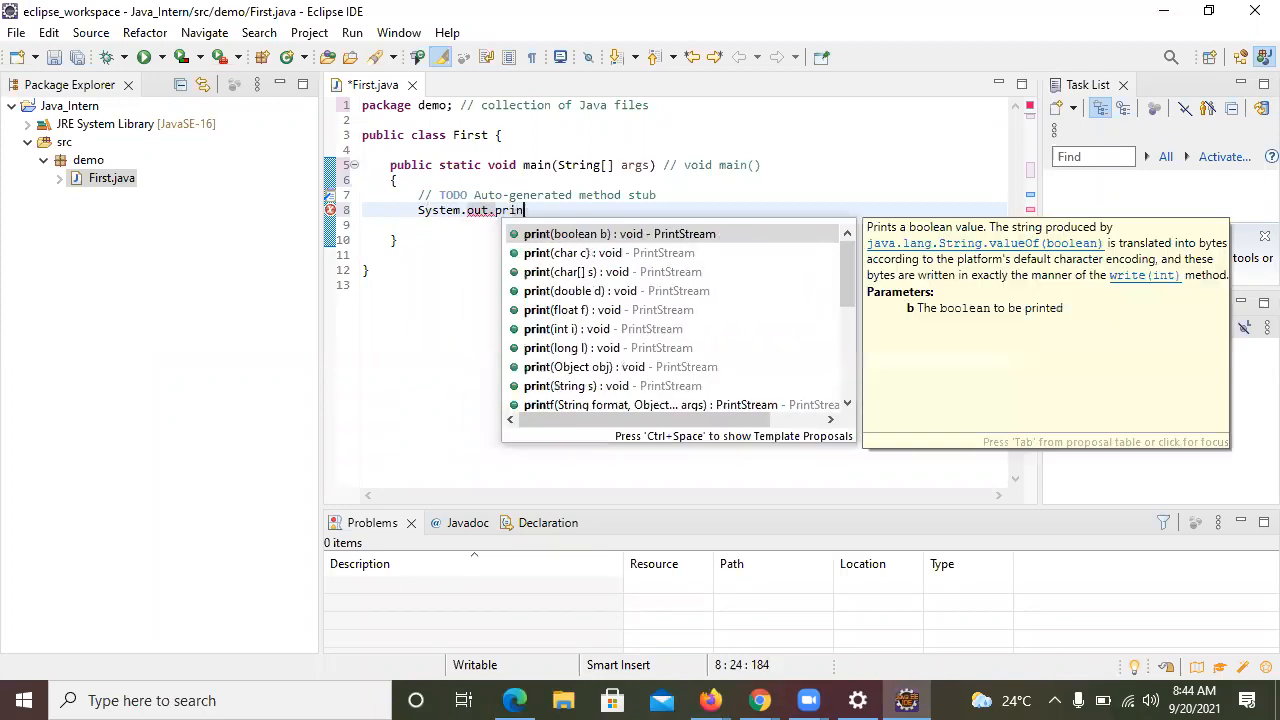
pyautogui.write('tln')
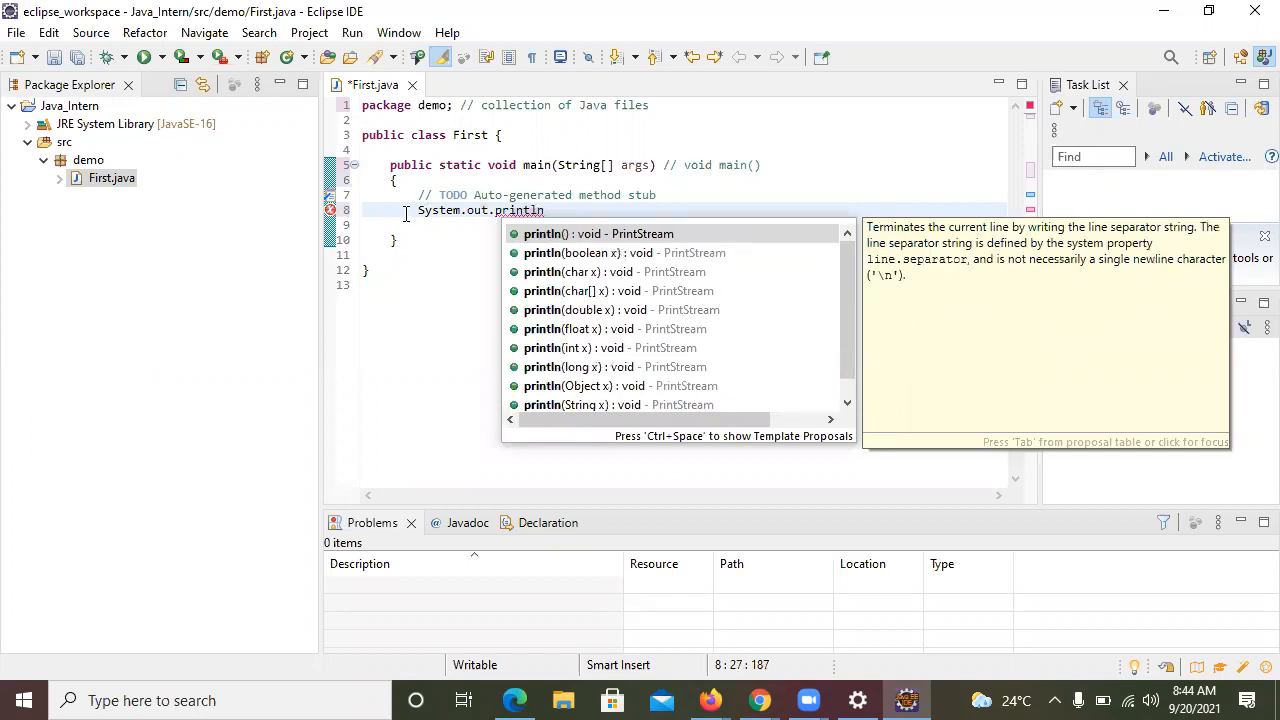
pyautogui.write('("')
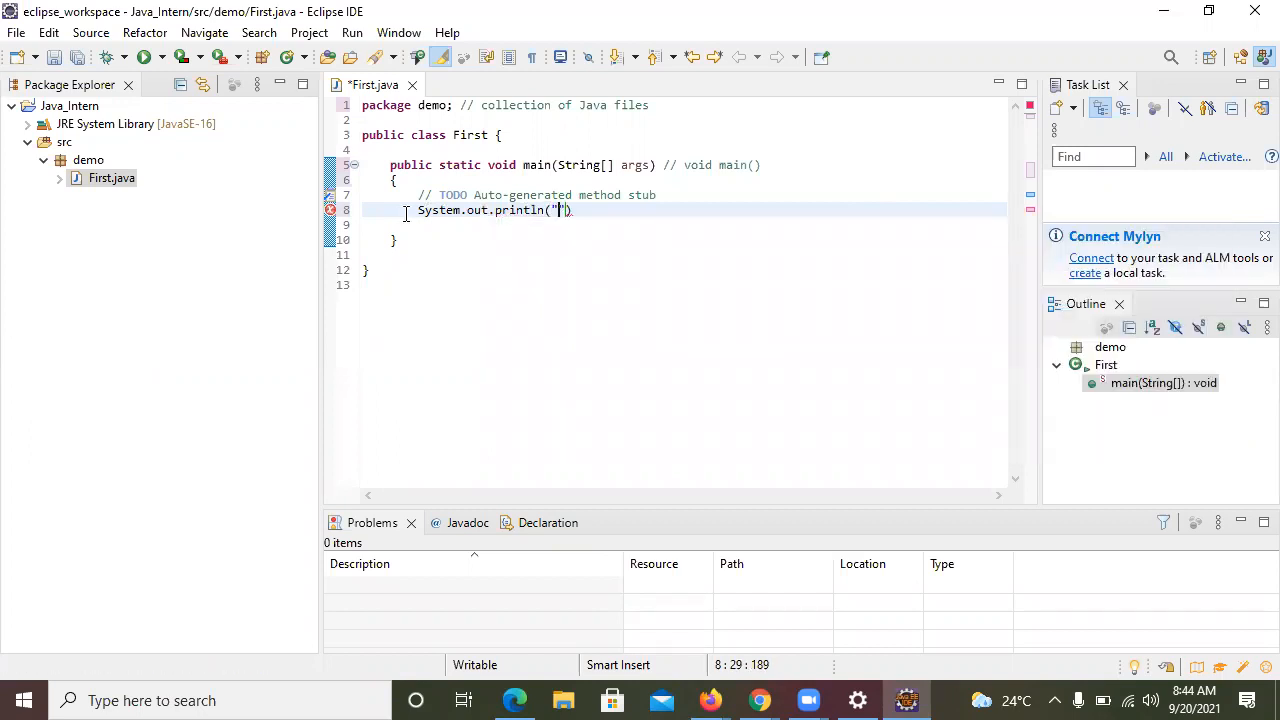
pyautogui.write('Java Program for intern batch')
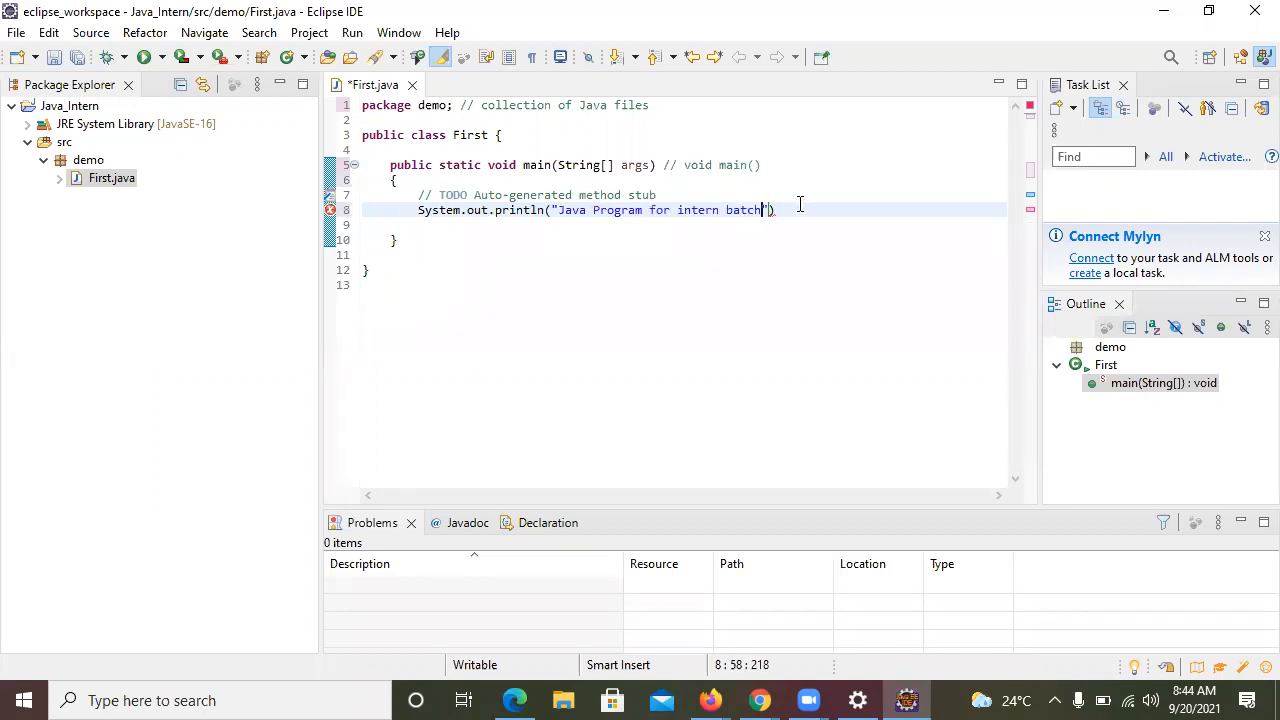
# Close the println statement with a semicolon and add the comment "//printf ,cout>>" after it
pyautogui.write('");//printf ,cout')
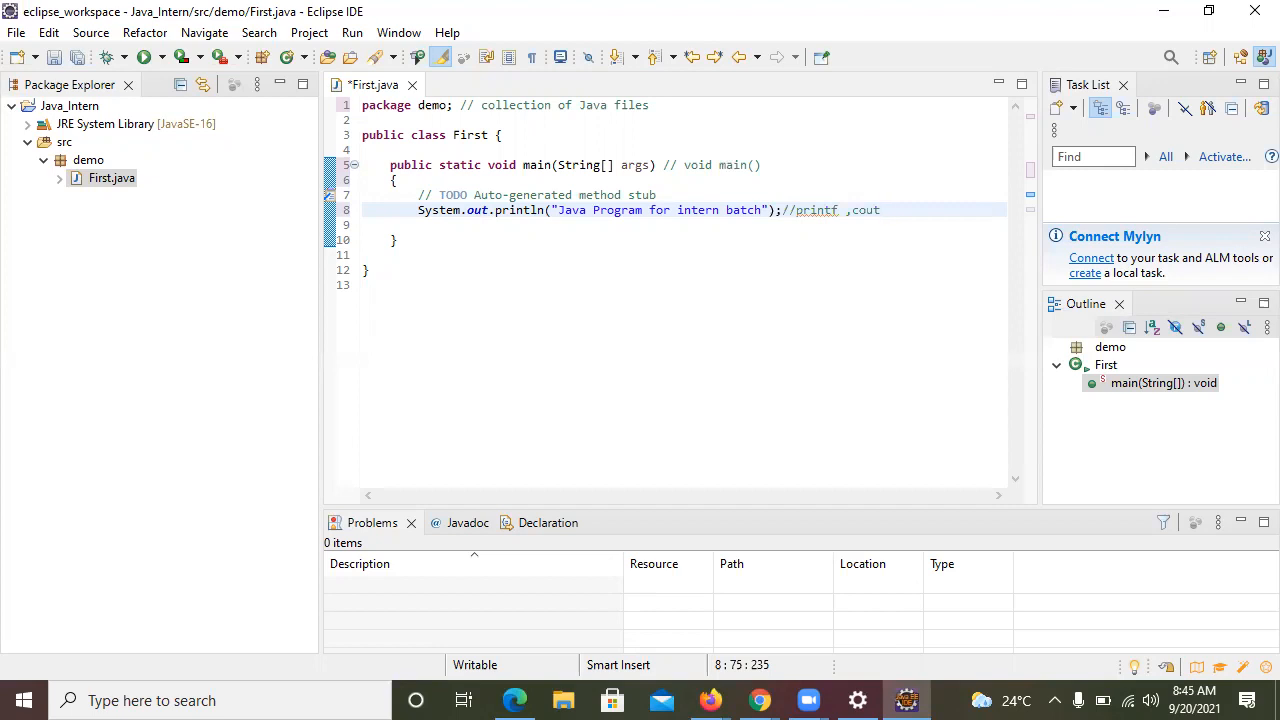
pyautogui.write('>>')
pyautogui.moveTo(805, 215)
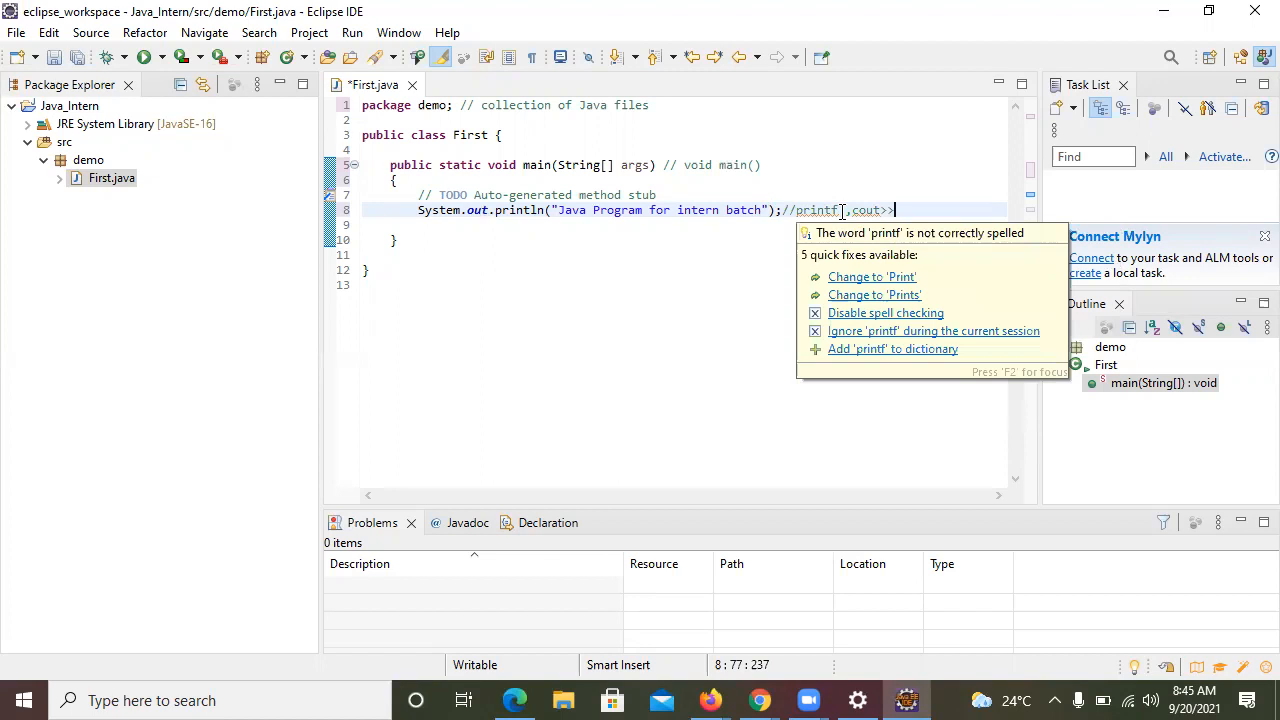
pyautogui.click(841, 211)
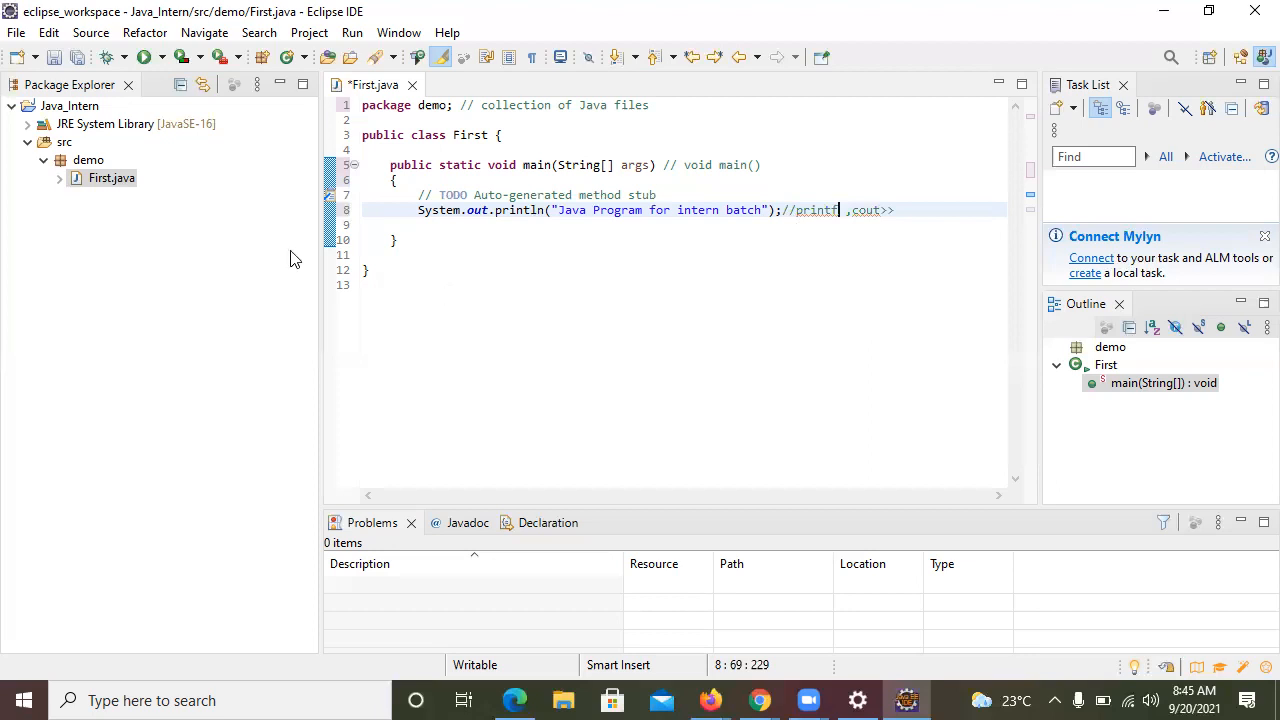
# Run the program, saving First.java before launch, and run First.java from the demo package again as a Java Application
pyautogui.click(145, 58)
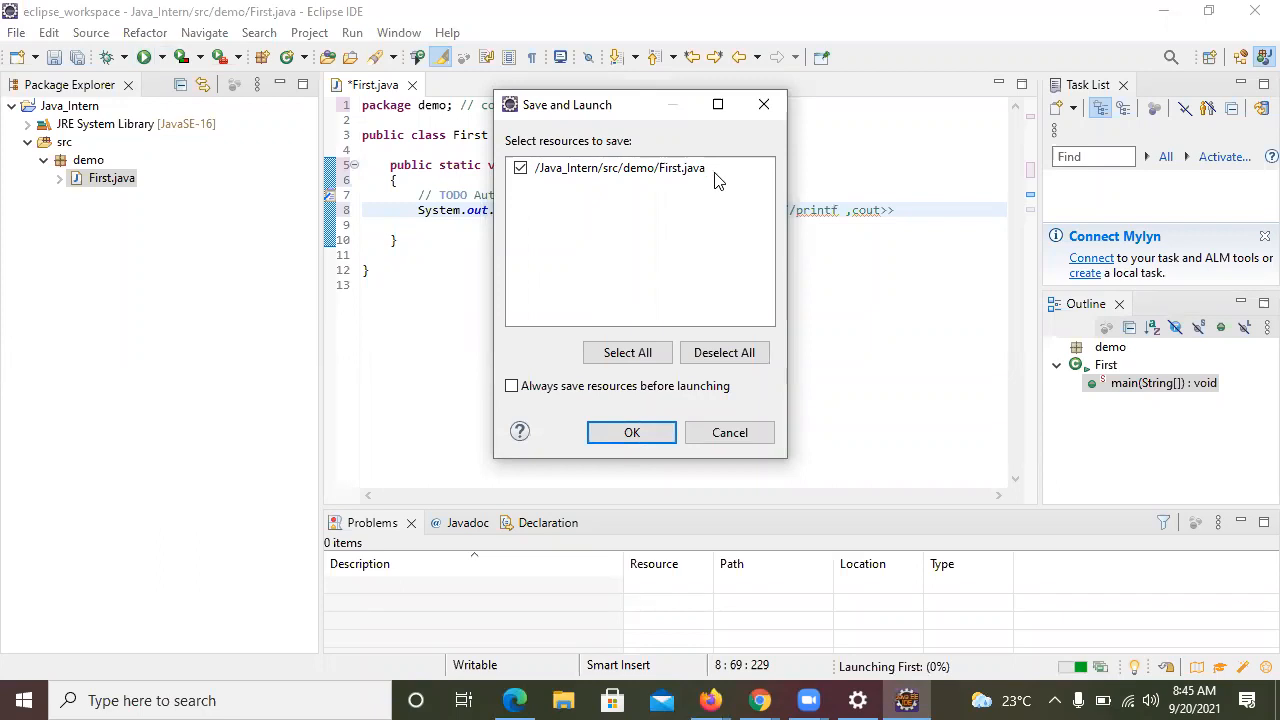
pyautogui.click(632, 434)
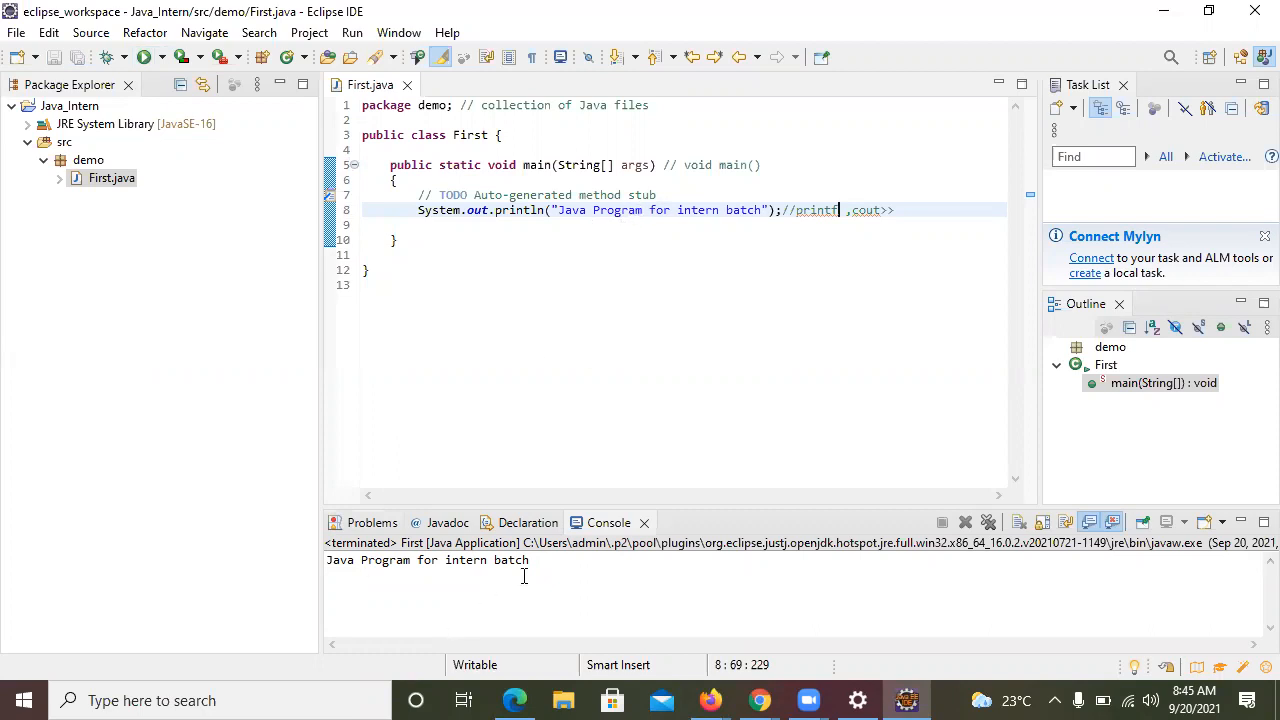
pyautogui.click(117, 186)
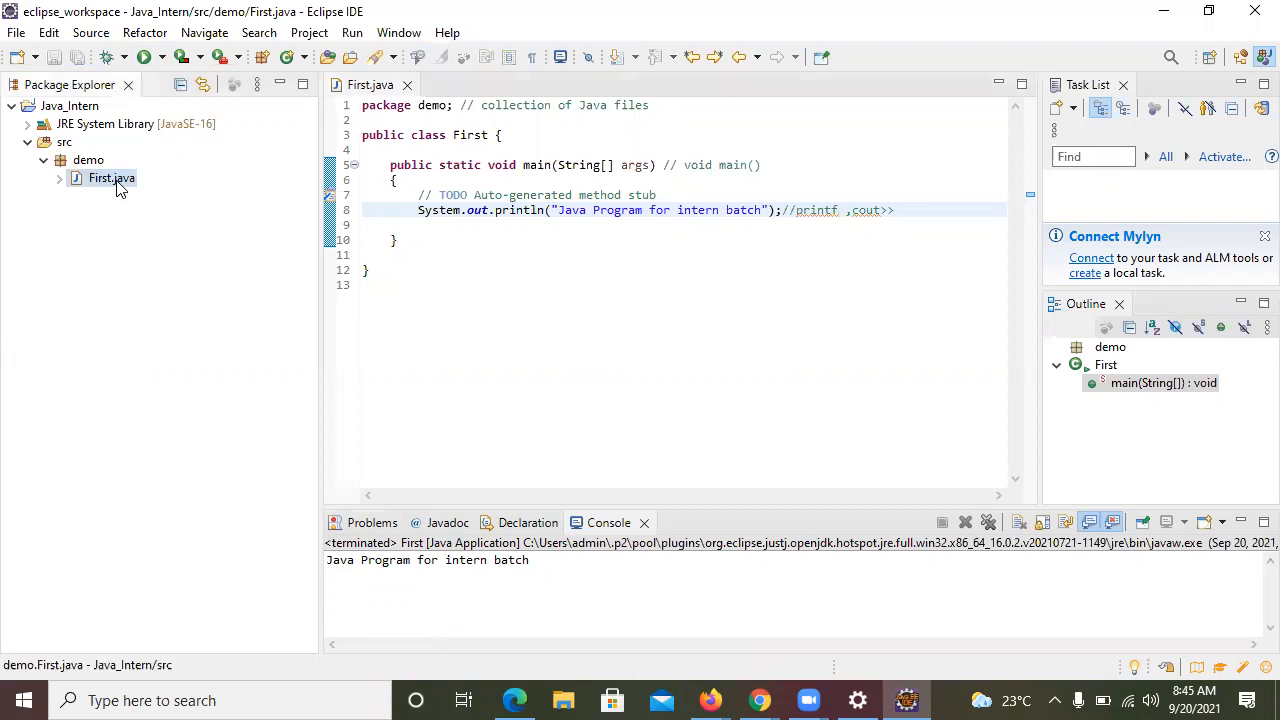
pyautogui.rightClick(117, 186)
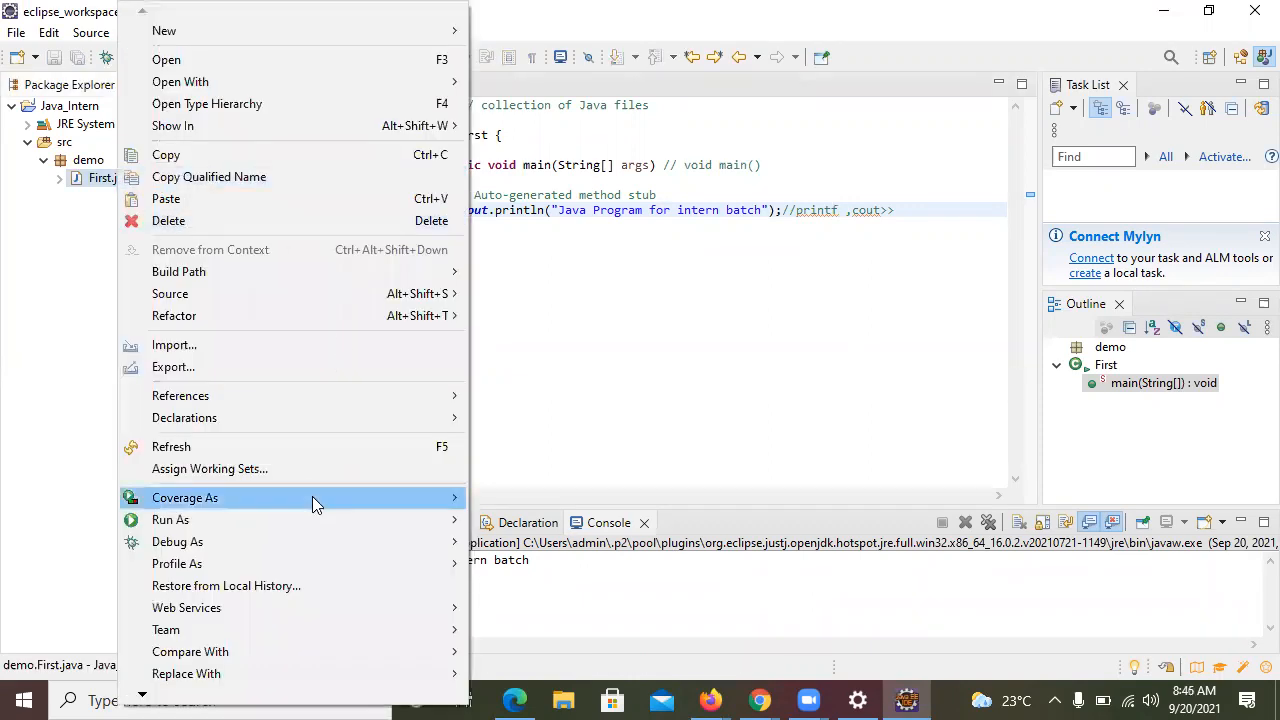
pyautogui.moveTo(313, 525)
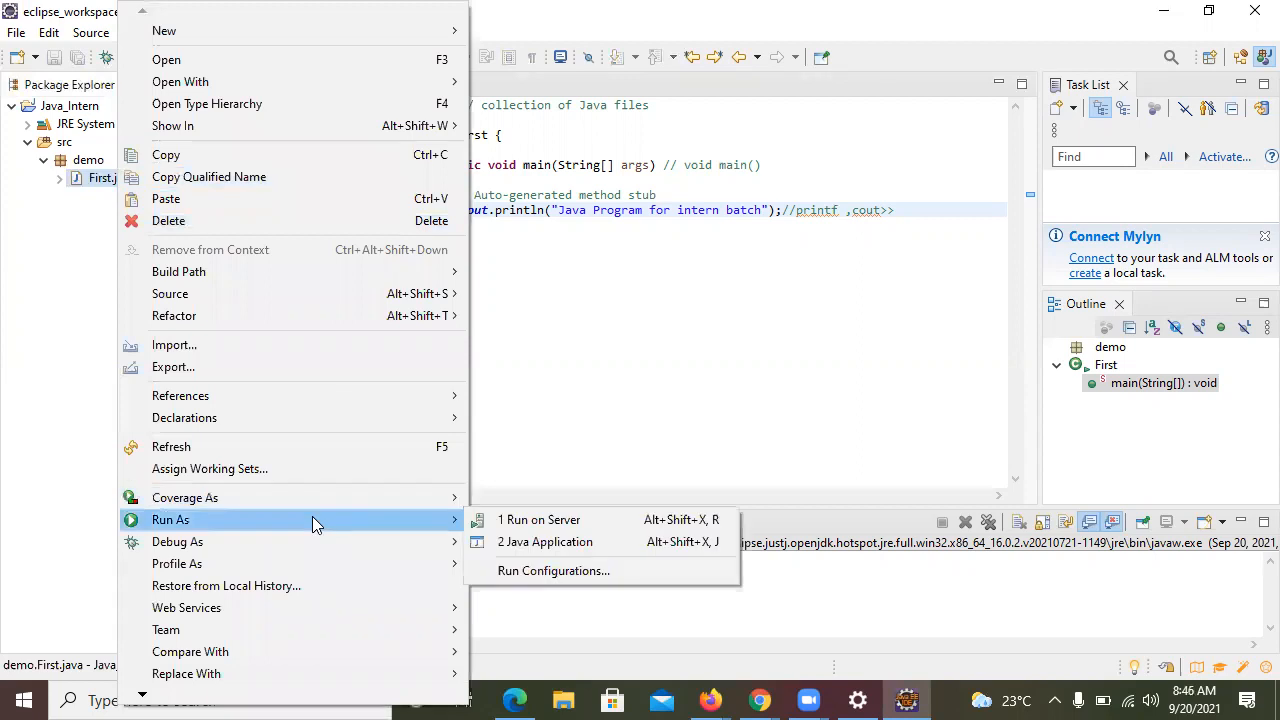
pyautogui.click(556, 546)
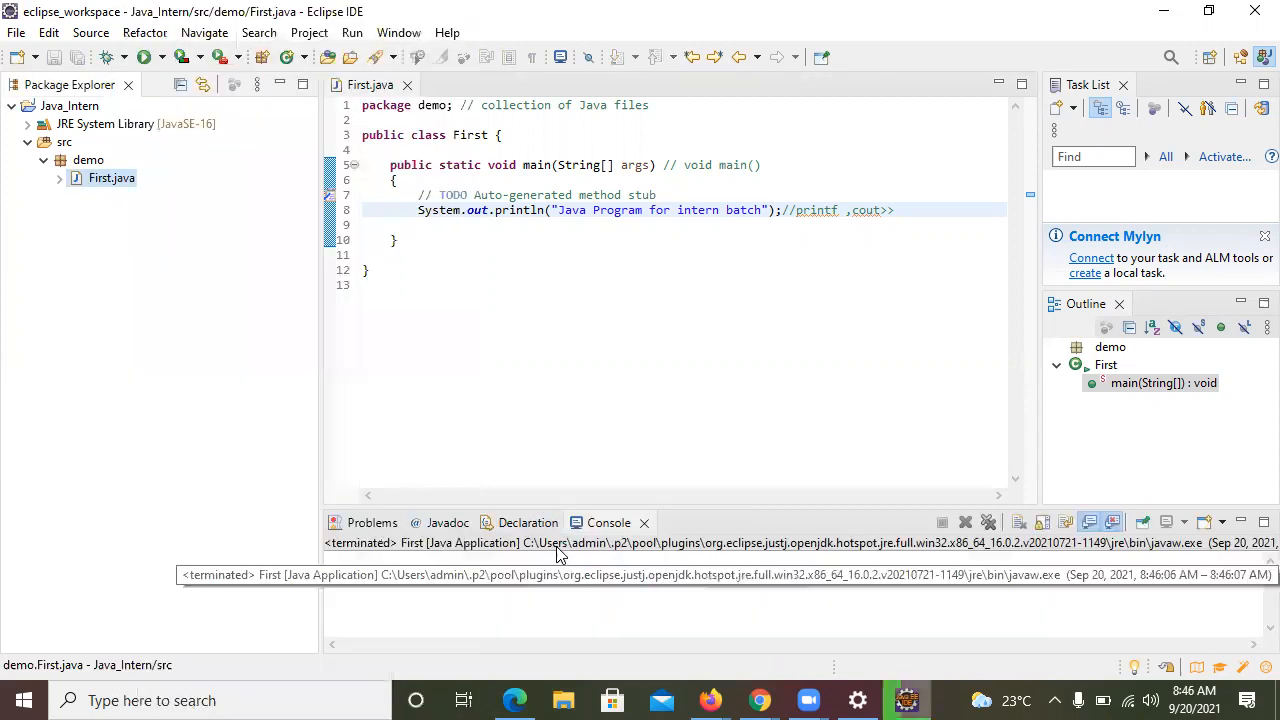
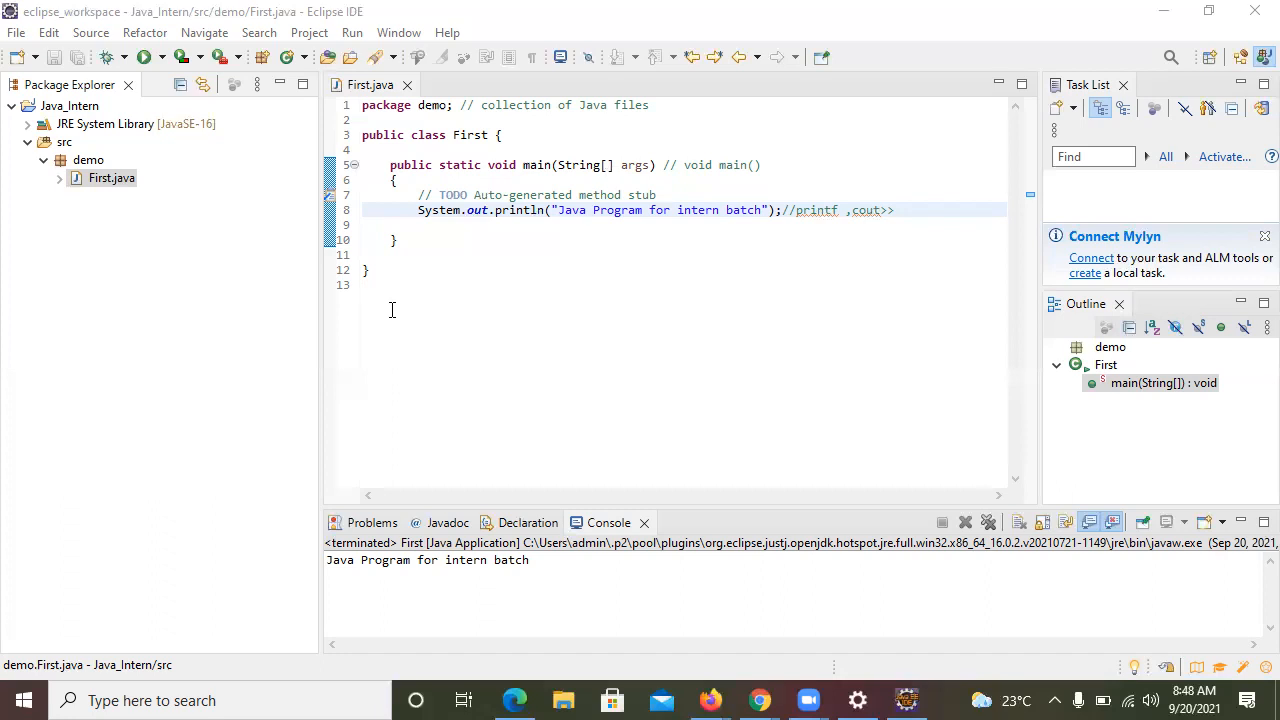
# Add the example command "Javac First.java 1 2" on a new line below the class and highlight its arguments
pyautogui.click(362, 300)
pyautogui.press('Return')
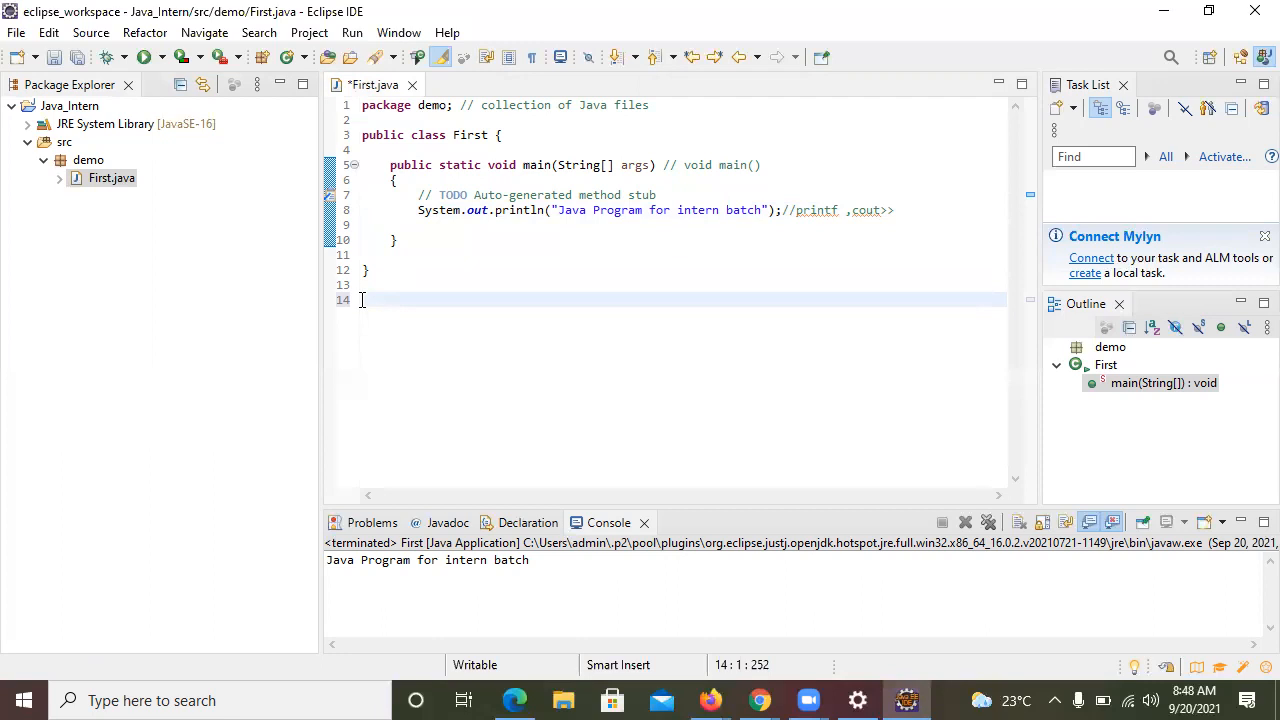
pyautogui.write('Javac First.java')
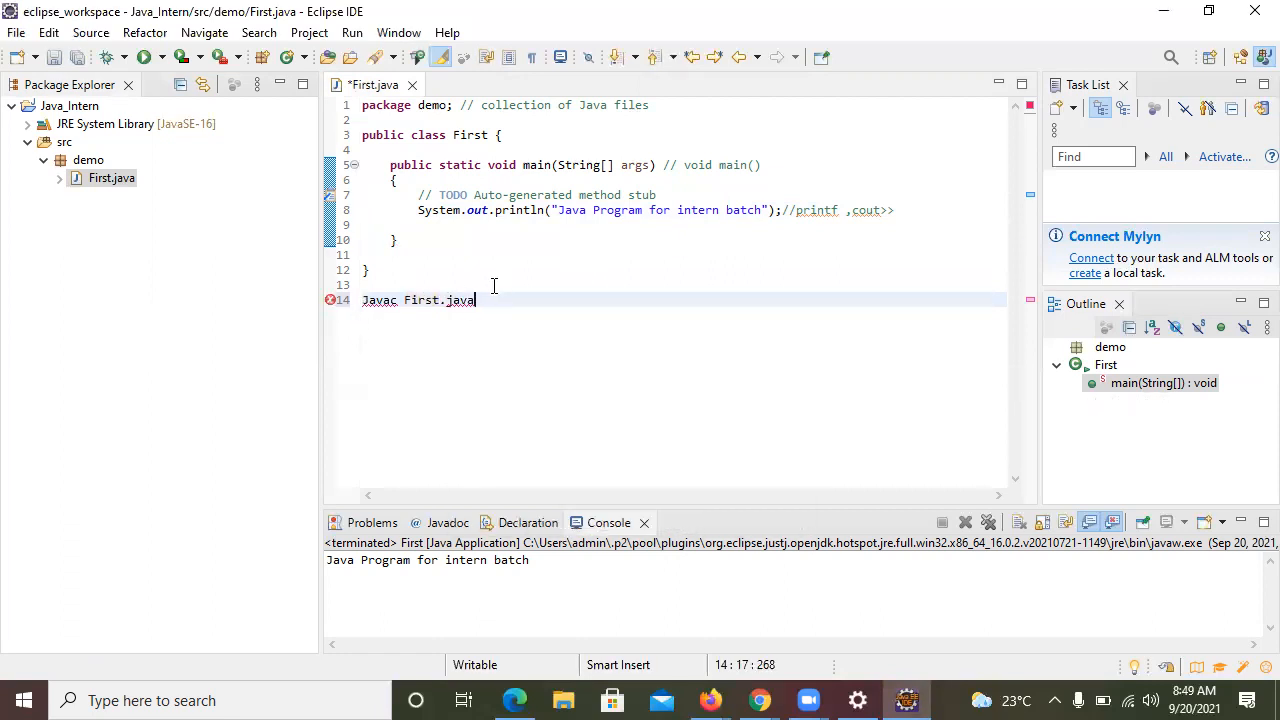
pyautogui.write(' 1  2')
pyautogui.moveTo(528, 300); pyautogui.dragTo(482, 302)
pyautogui.moveTo(601, 164)
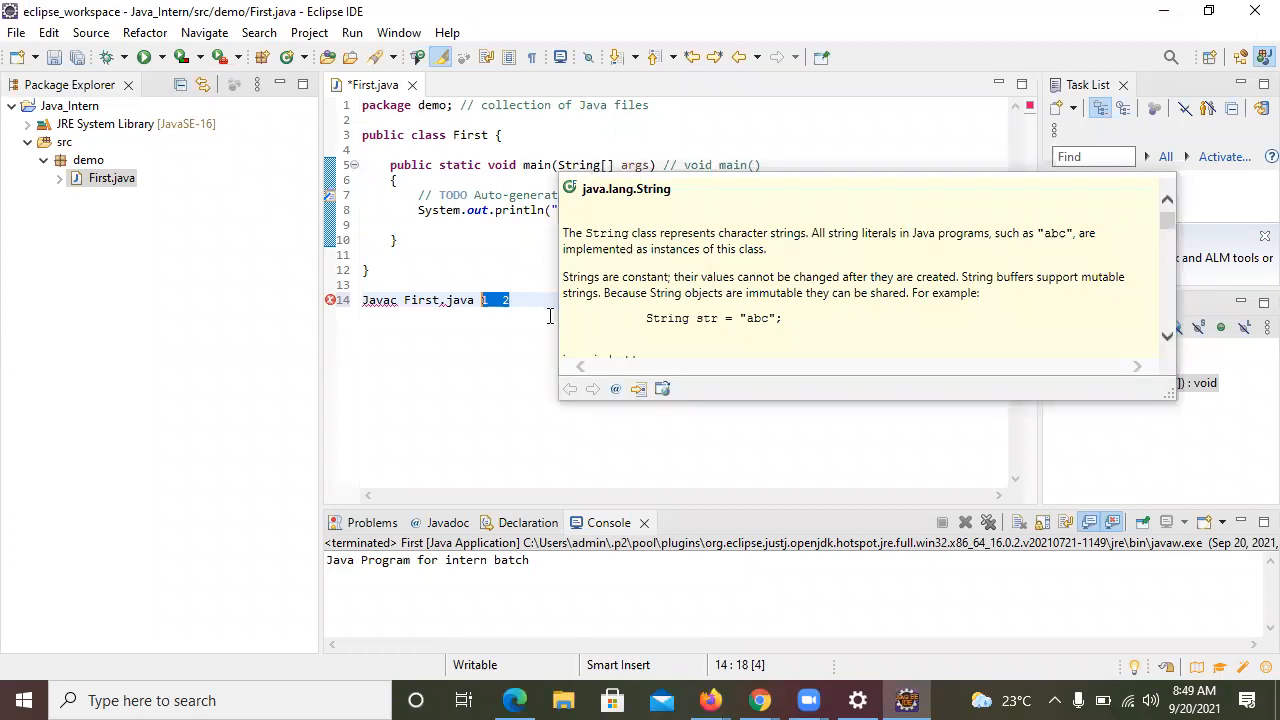
# Append the arguments "2 3 4 5 5" to the example Javac command and enclose its first argument, 1, in double quotes
pyautogui.click(520, 302)
pyautogui.write('2 3 4 5 5')
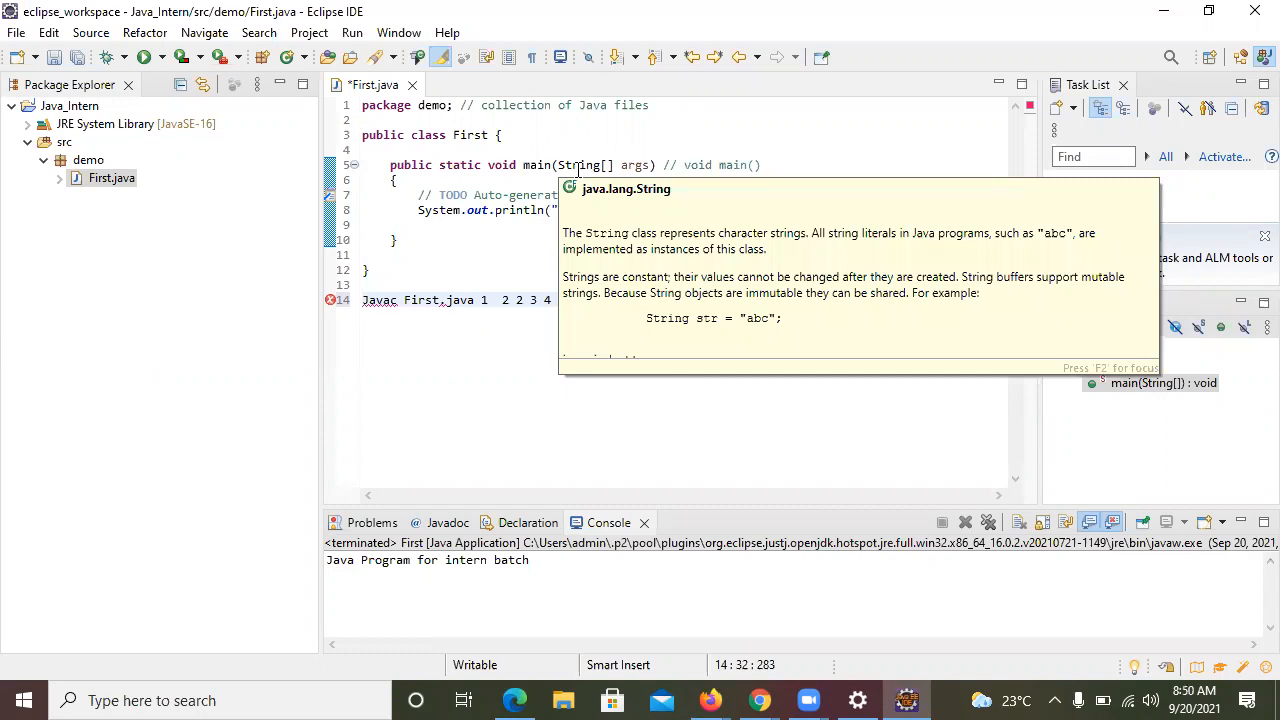
pyautogui.click(479, 302)
pyautogui.write('"')
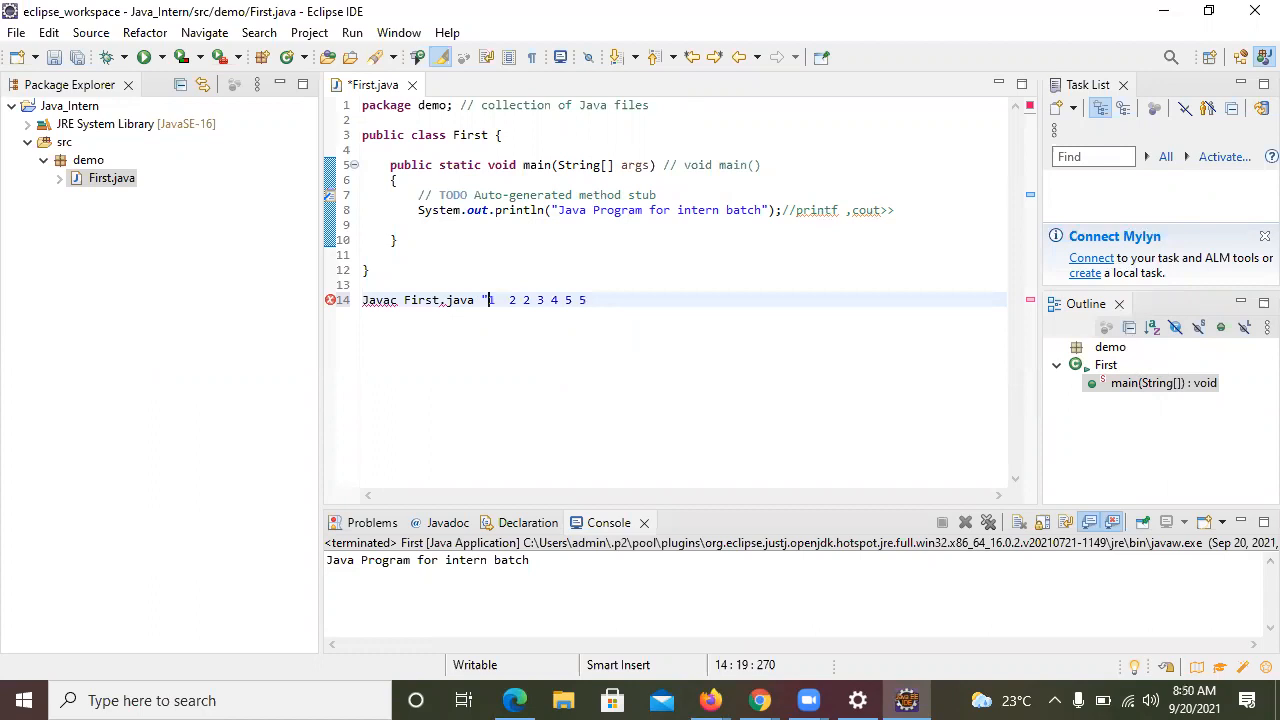
pyautogui.click(496, 302)
pyautogui.write('"')
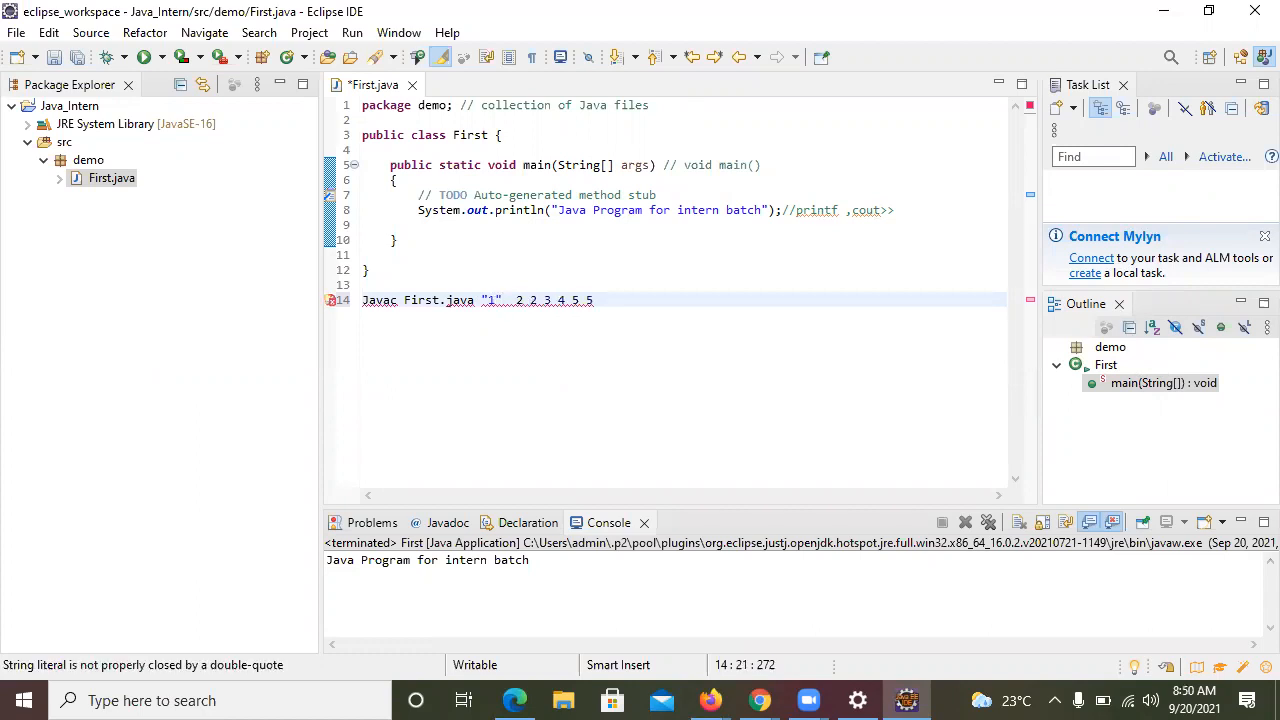
# Delete the whole example Javac command below the class
pyautogui.click(609, 300)
pyautogui.press('BackSpace')
pyautogui.press('BackSpace')
pyautogui.press('BackSpace')
pyautogui.press('BackSpace')
pyautogui.press('BackSpace')
pyautogui.press('BackSpace')
pyautogui.press('BackSpace')
pyautogui.press('BackSpace')
pyautogui.press('BackSpace')
pyautogui.press('BackSpace')
pyautogui.press('BackSpace')
pyautogui.press('BackSpace')
pyautogui.press('BackSpace')
pyautogui.press('BackSpace')
pyautogui.press('BackSpace')
pyautogui.press('BackSpace')
pyautogui.press('BackSpace')
pyautogui.press('BackSpace')
pyautogui.press('BackSpace')
pyautogui.press('BackSpace')
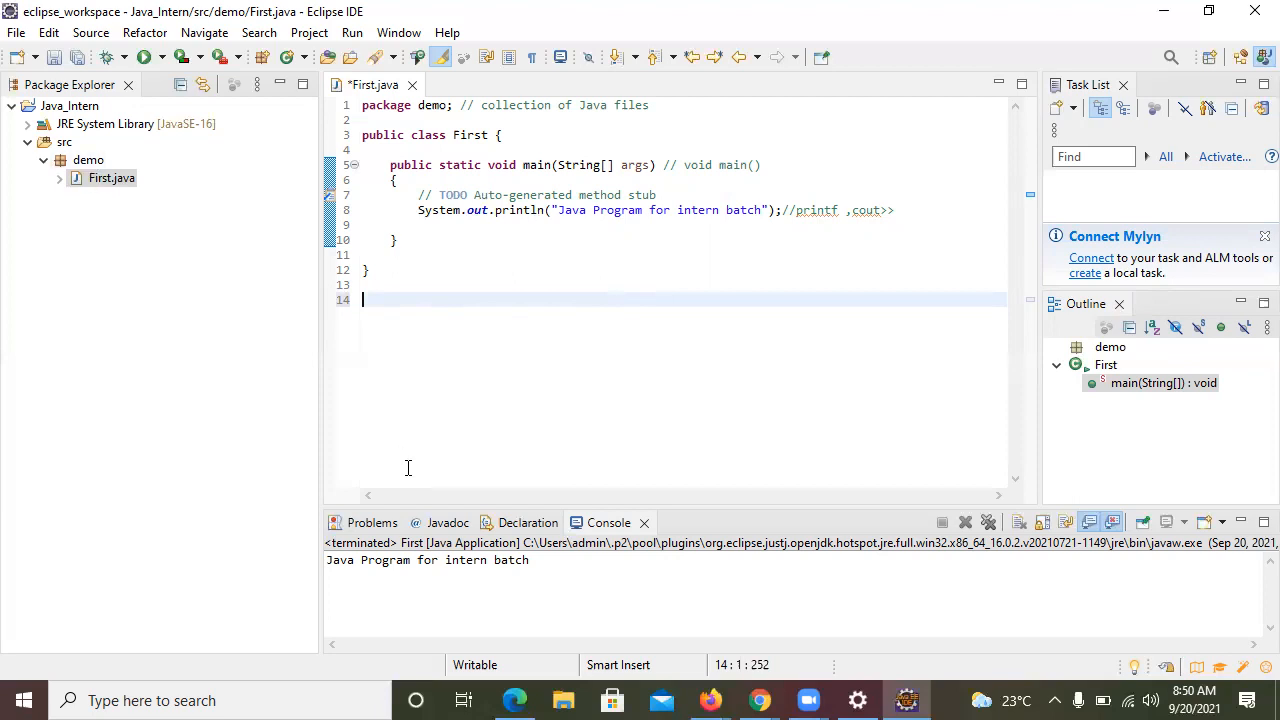
# Switch to File Explorer and open the eclipse_workspace folder on New Volume (D:)
pyautogui.click(570, 697)
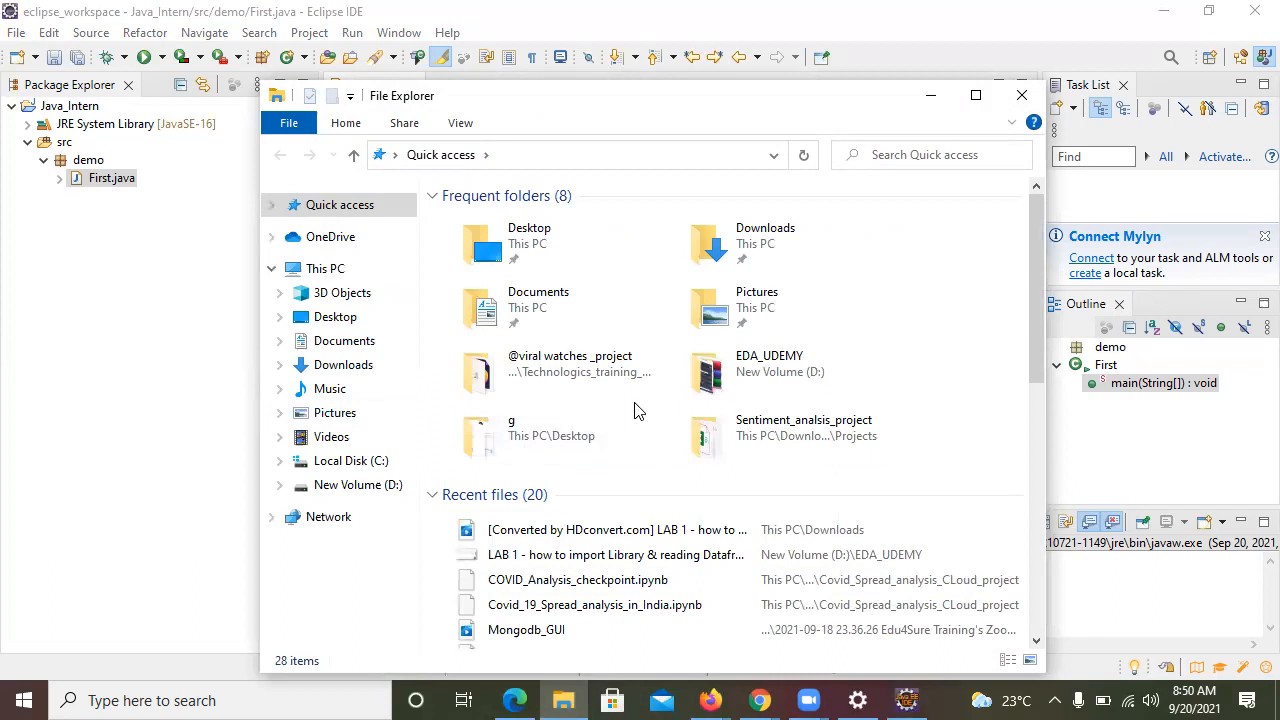
pyautogui.click(362, 488)
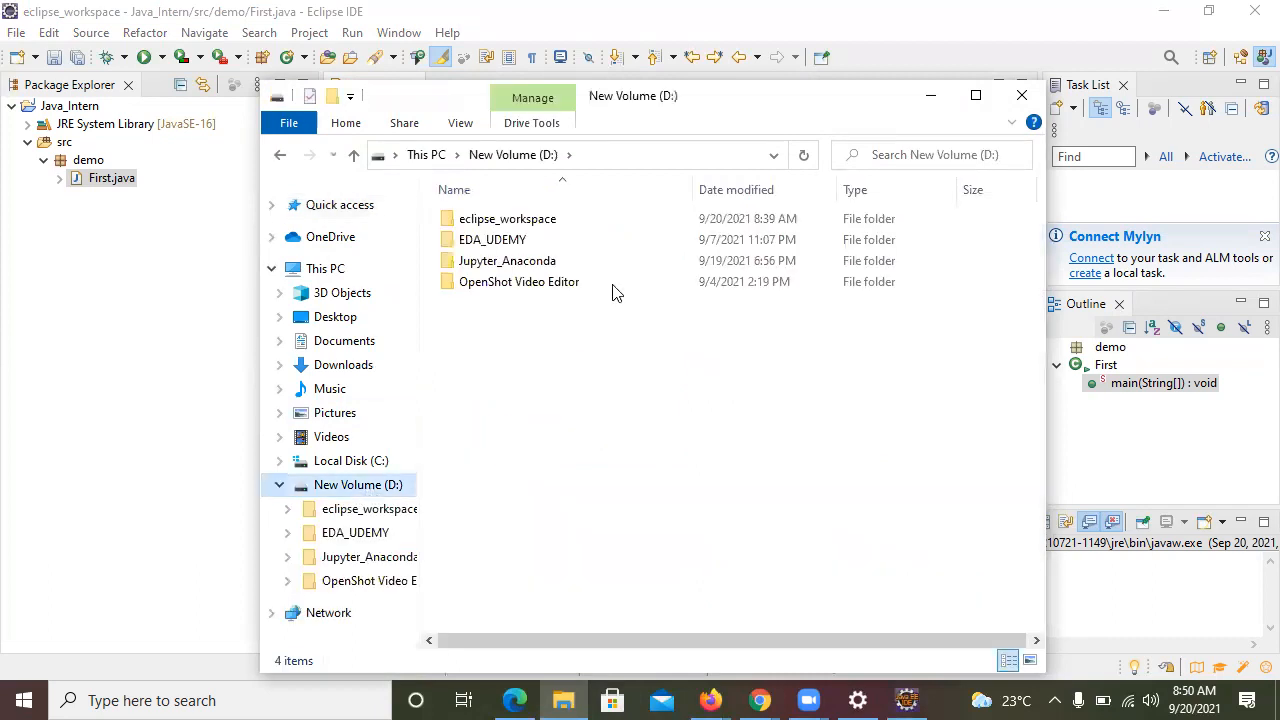
pyautogui.doubleClick(510, 222)
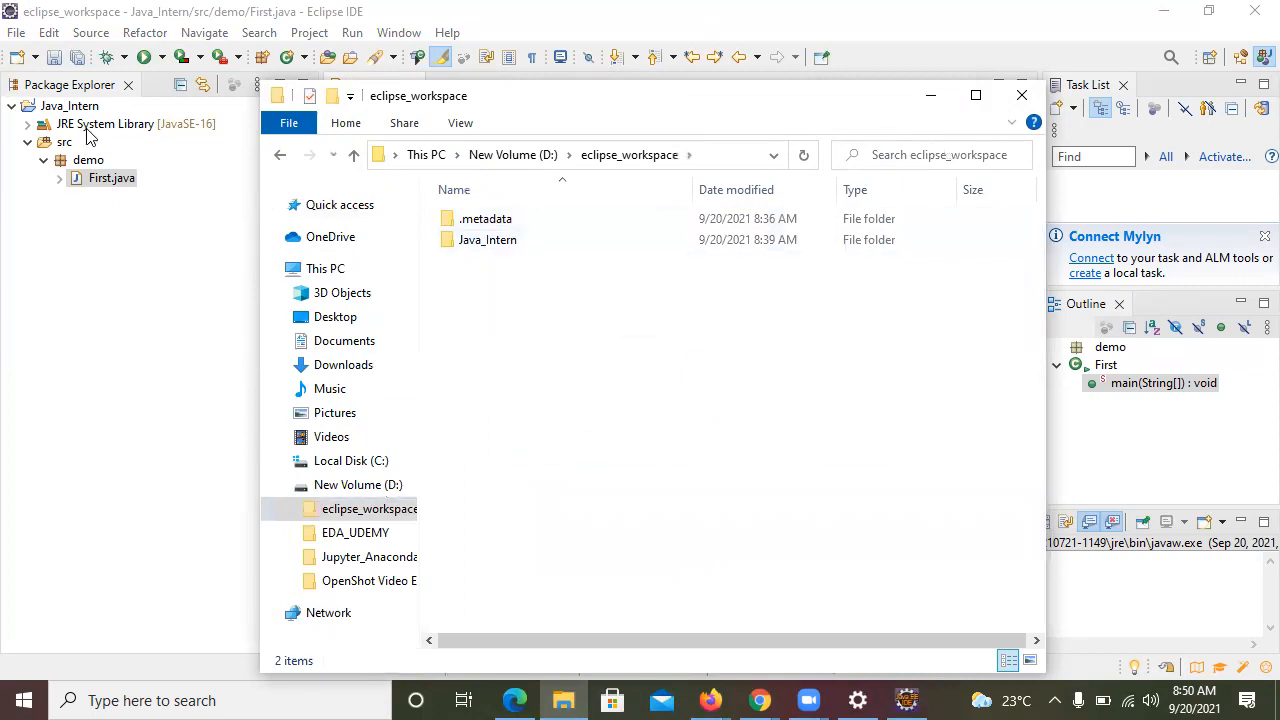
# Open the Java_Intern project folder, its src folder and the demo package folder to locate First.java, and minimize File Explorer
pyautogui.doubleClick(487, 245)
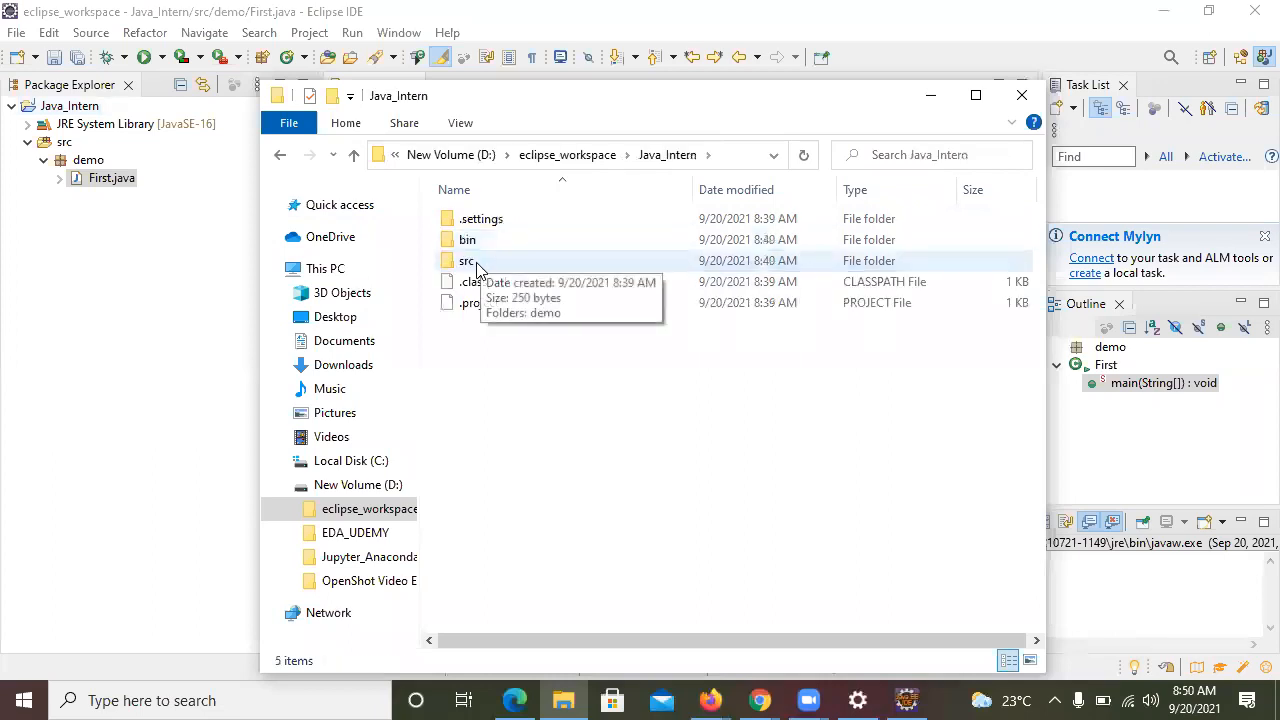
pyautogui.doubleClick(474, 262)
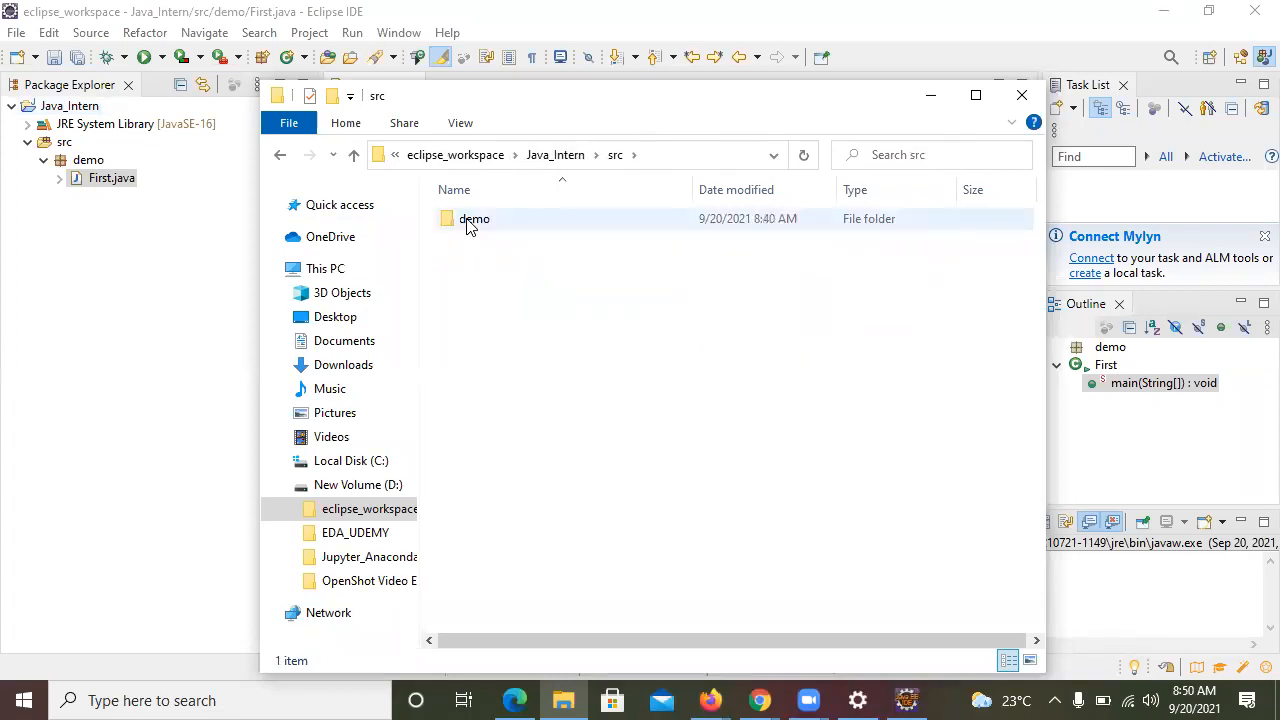
pyautogui.doubleClick(468, 226)
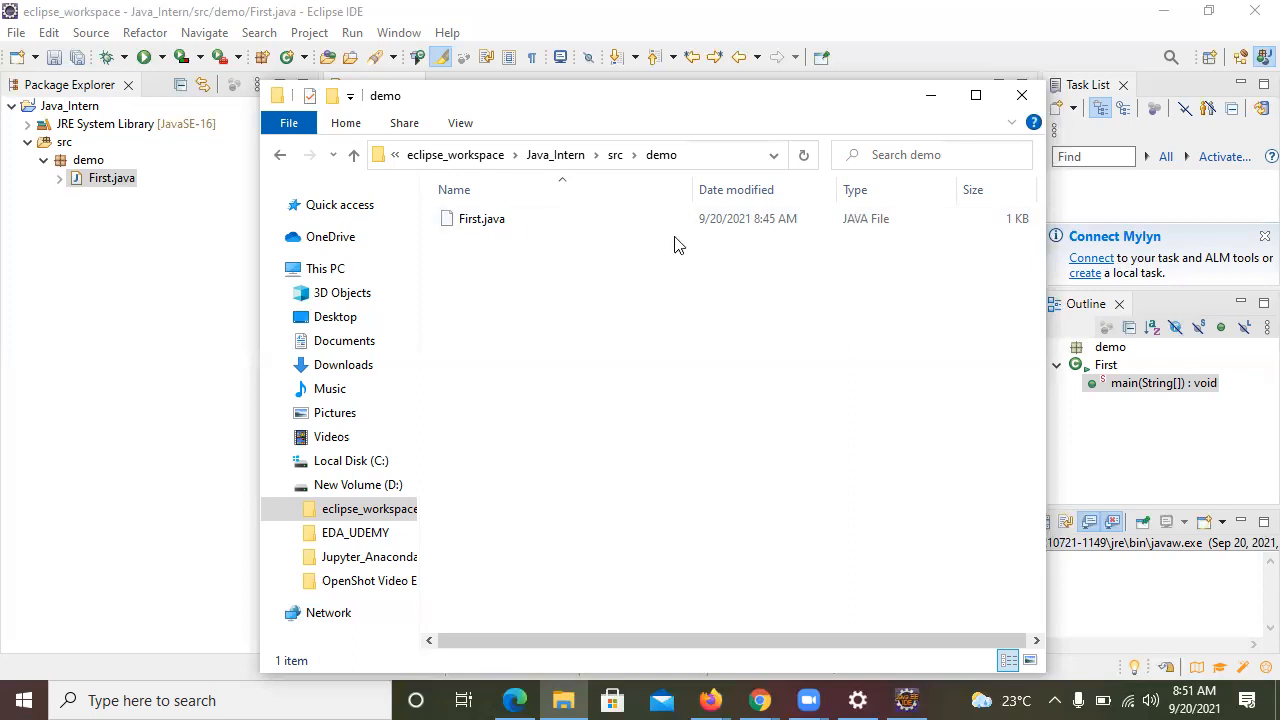
pyautogui.click(932, 96)
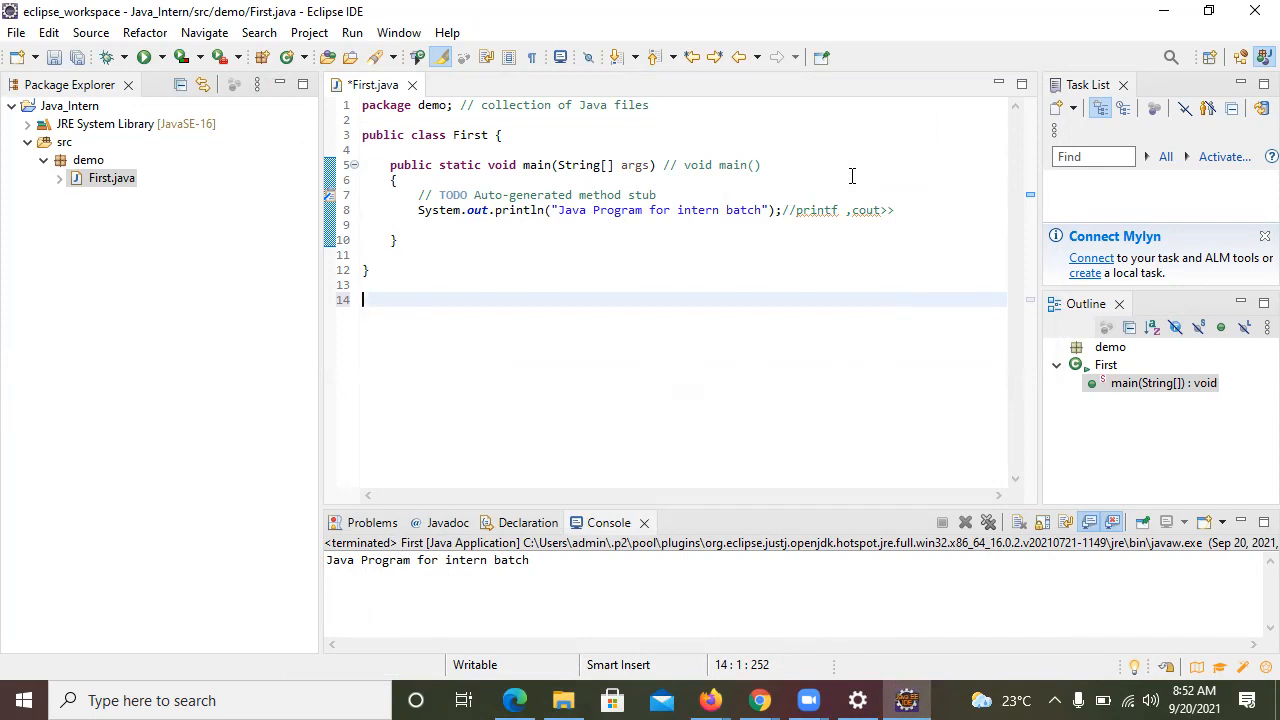
# Switch to Firefox and search the web for "Java Oracle document" in the empty new tab
pyautogui.moveTo(706, 697)
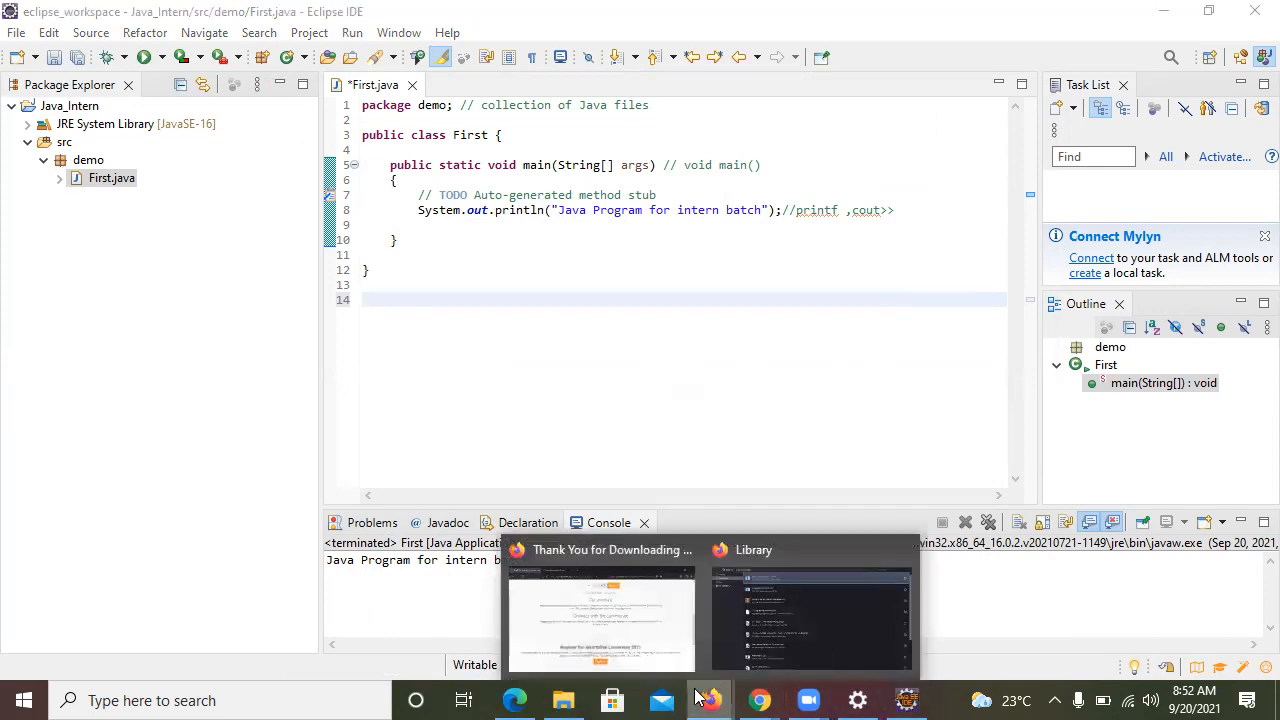
pyautogui.click(640, 628)
pyautogui.click(469, 22)
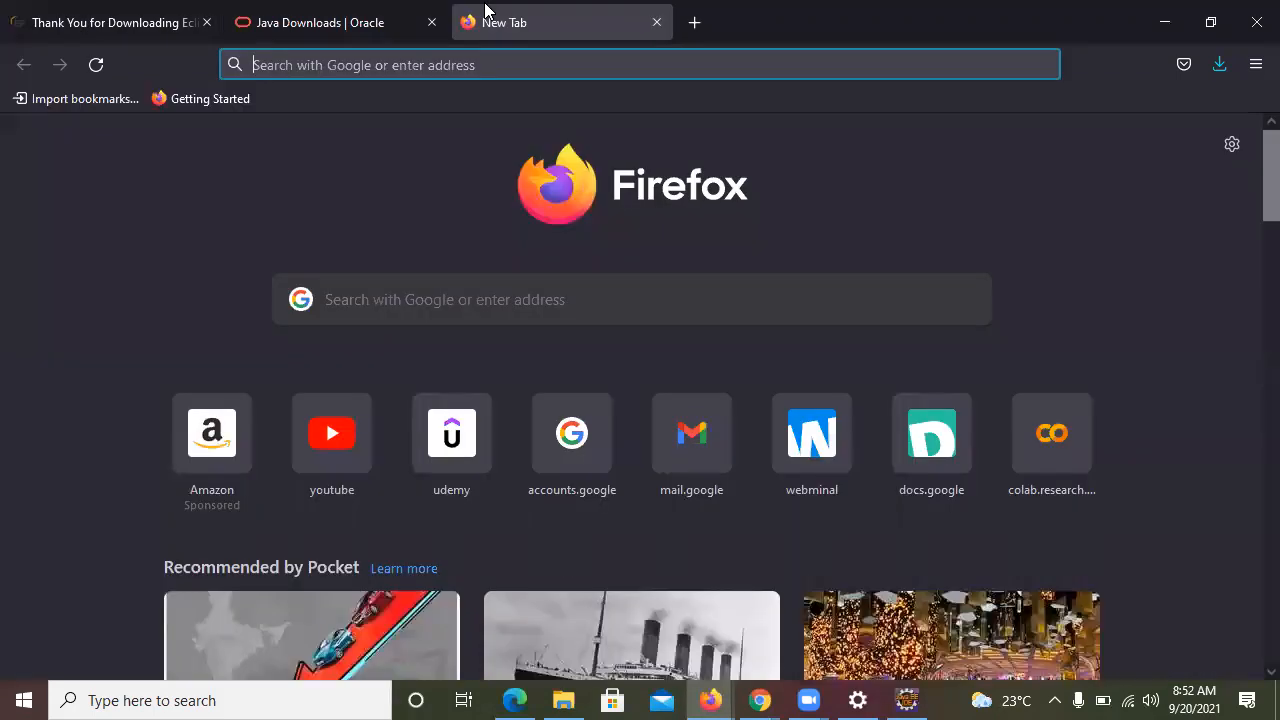
pyautogui.write('Java')
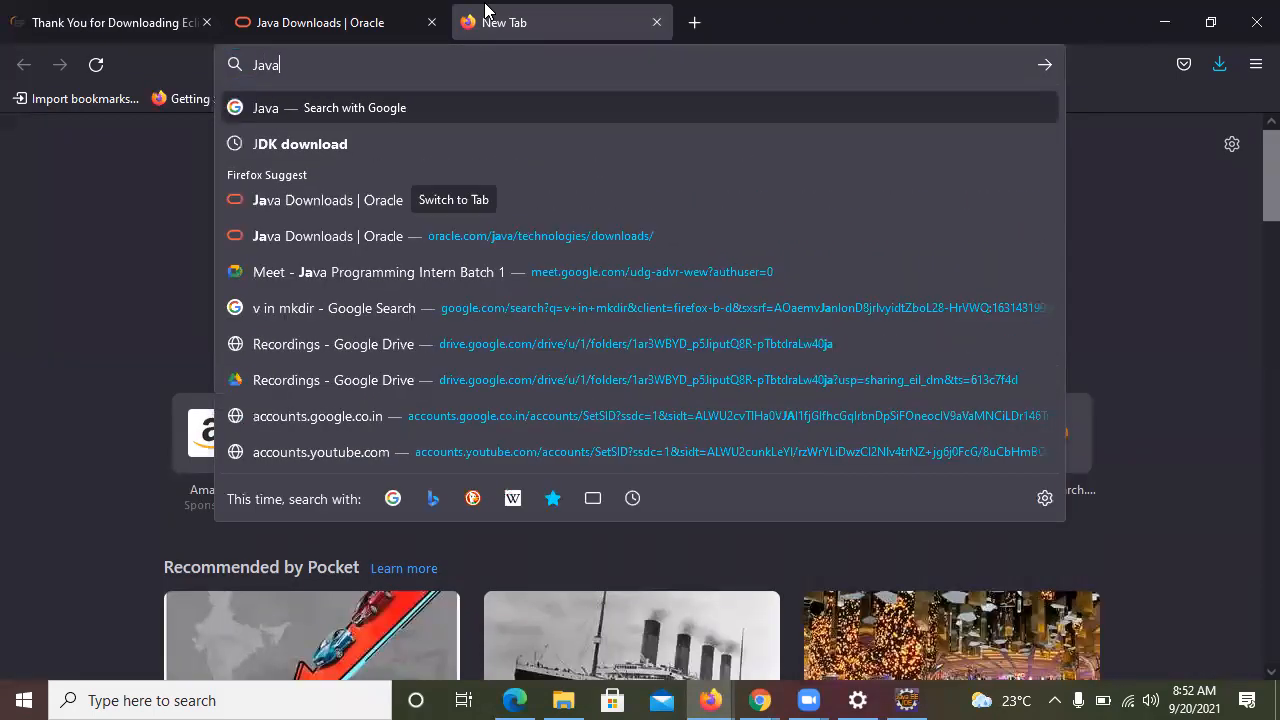
pyautogui.write(' Oracle')
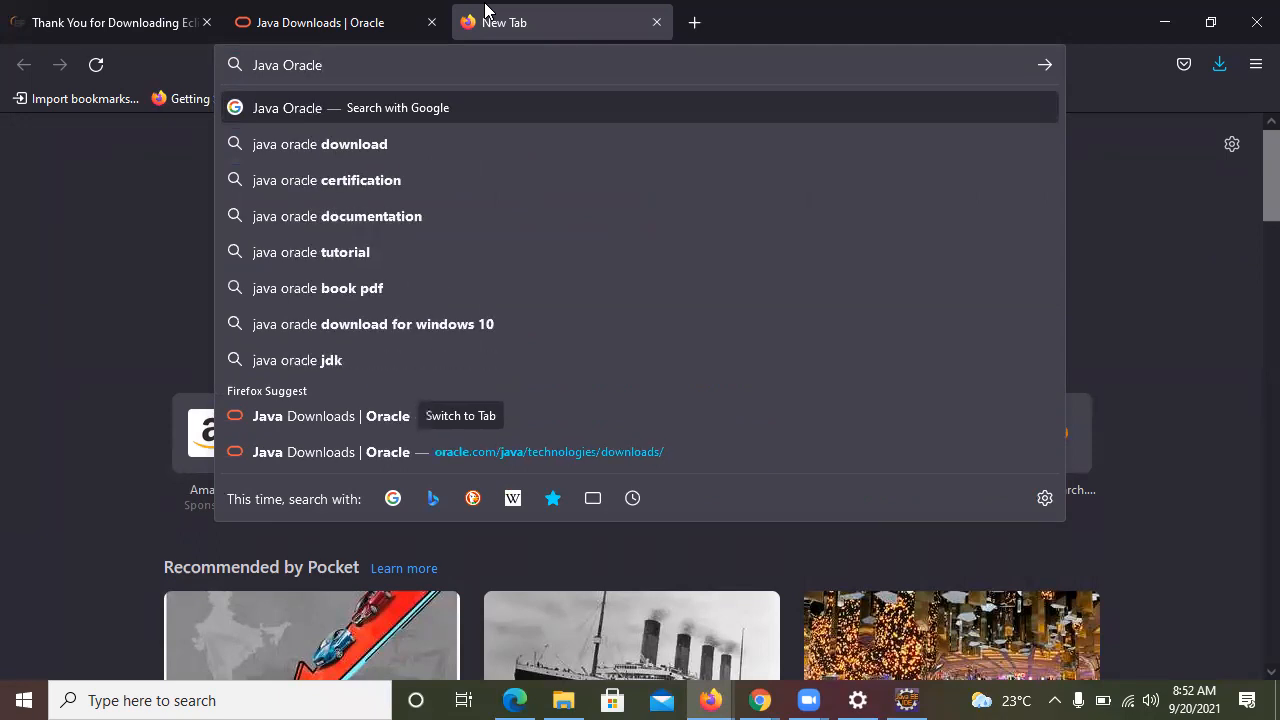
pyautogui.write(' d')
pyautogui.press('BackSpace')
pyautogui.write('document')
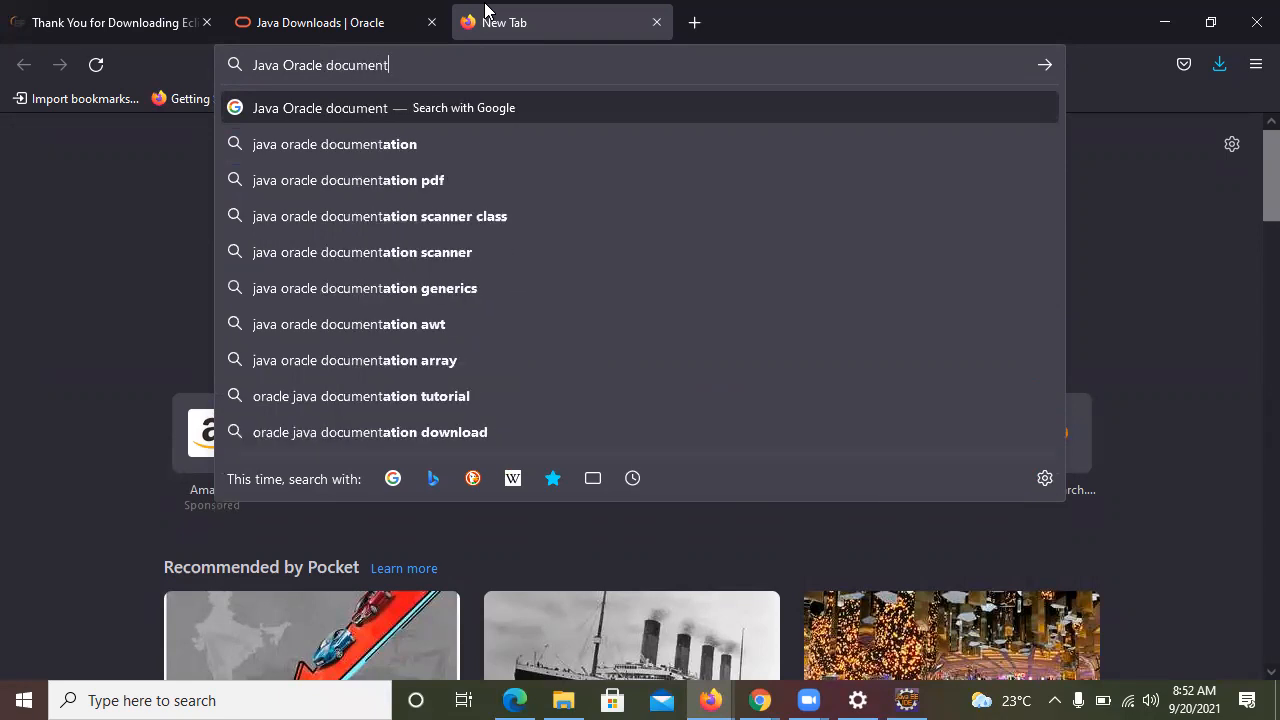
pyautogui.press('Return')
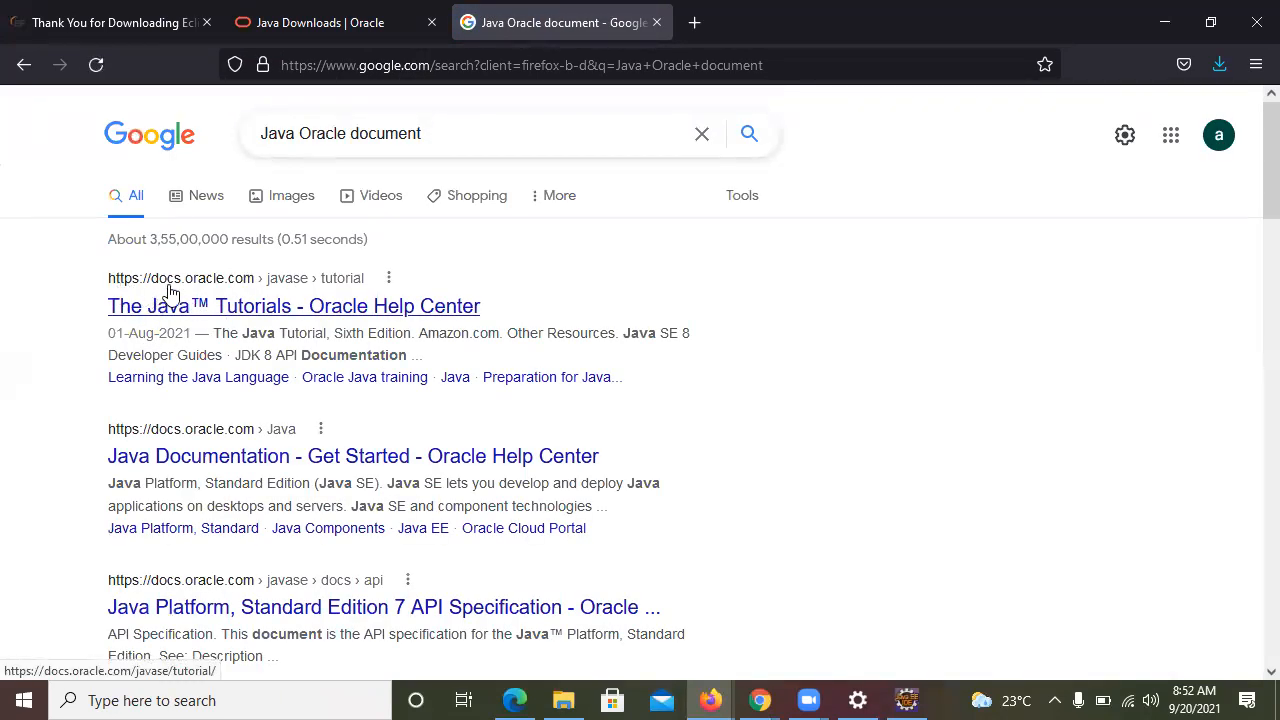
# Open The Java Tutorials from the search results and view its Learning the Java Language trail in a new tab
pyautogui.click(263, 309)
pyautogui.click(263, 309)
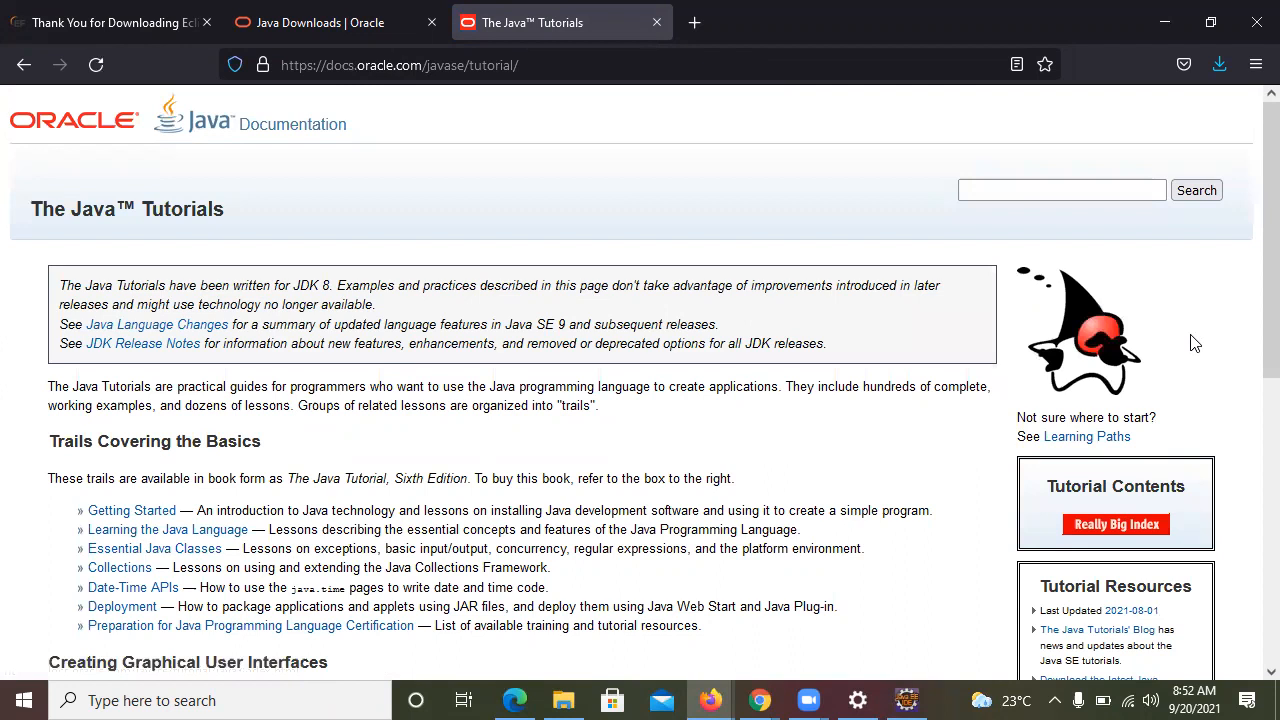
pyautogui.scroll(-3, 1252, 322)
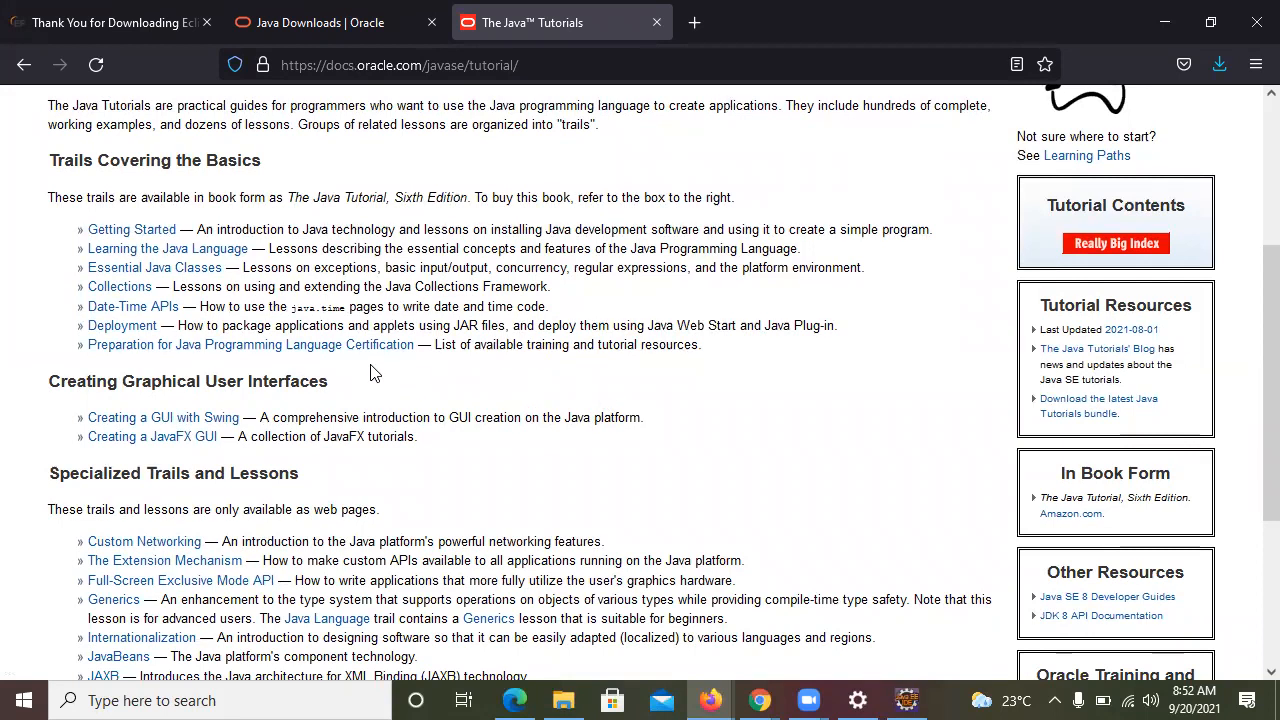
pyautogui.rightClick(165, 250)
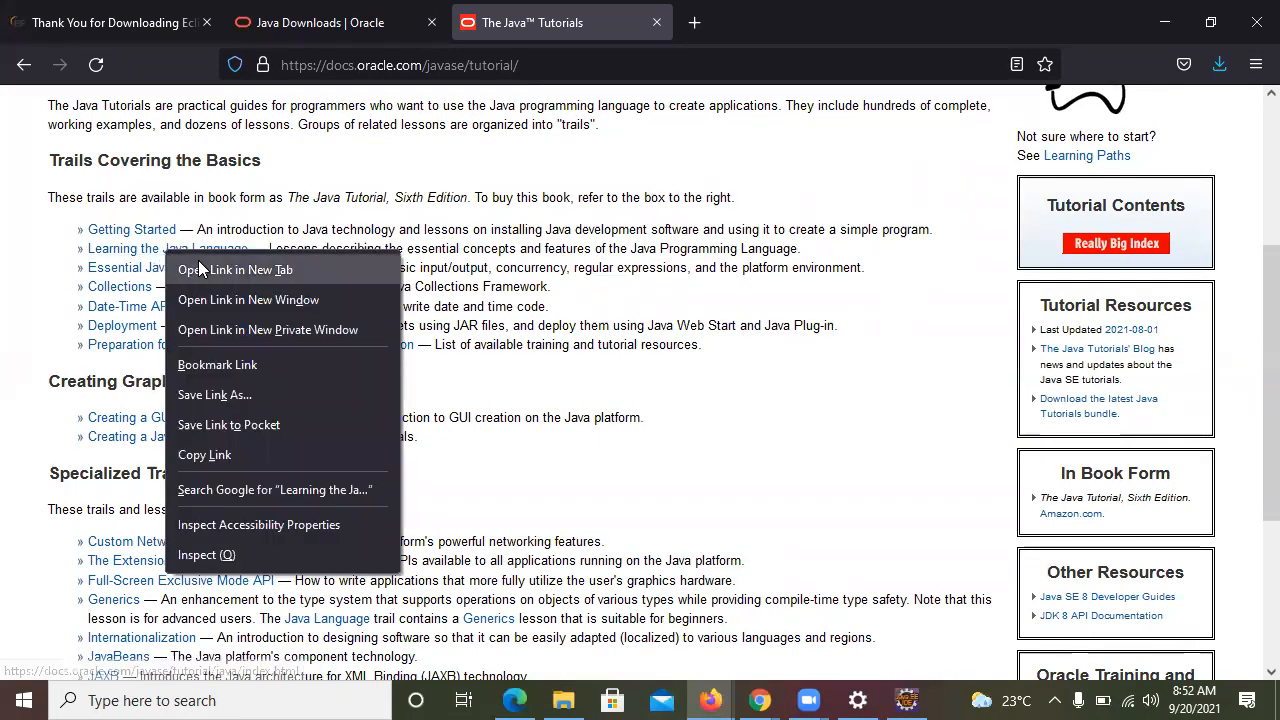
pyautogui.click(204, 268)
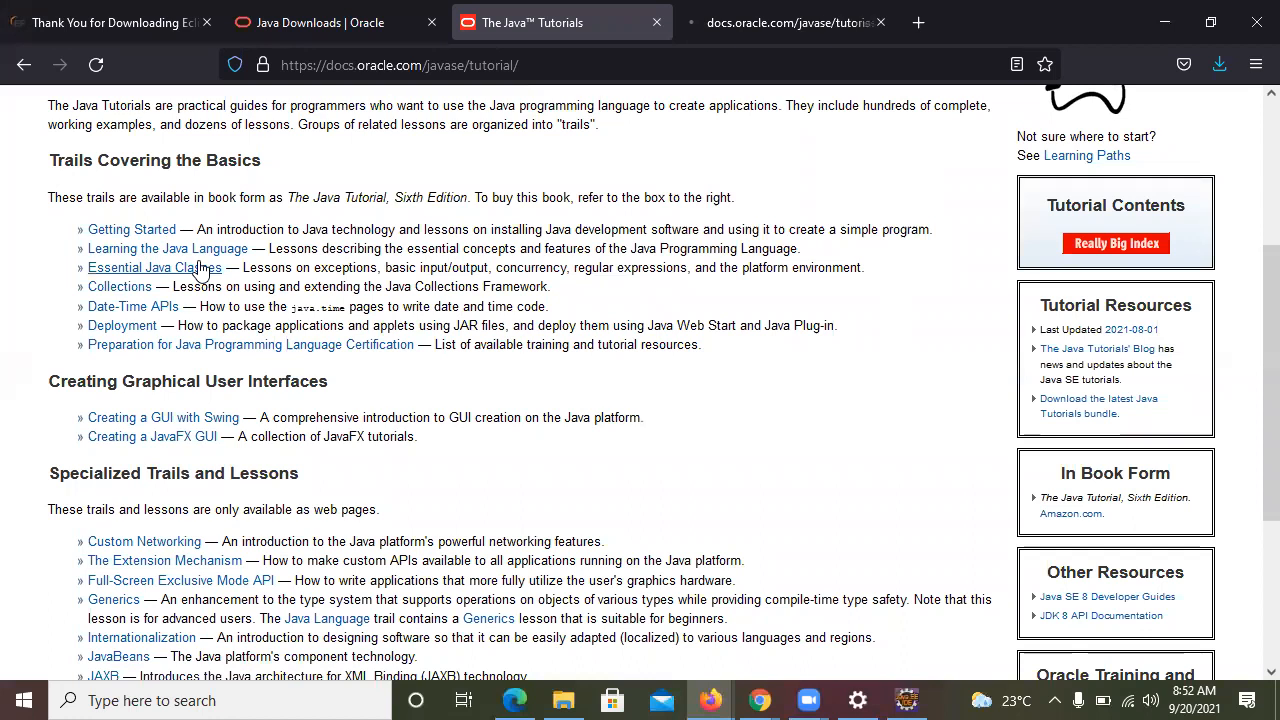
pyautogui.click(763, 9)
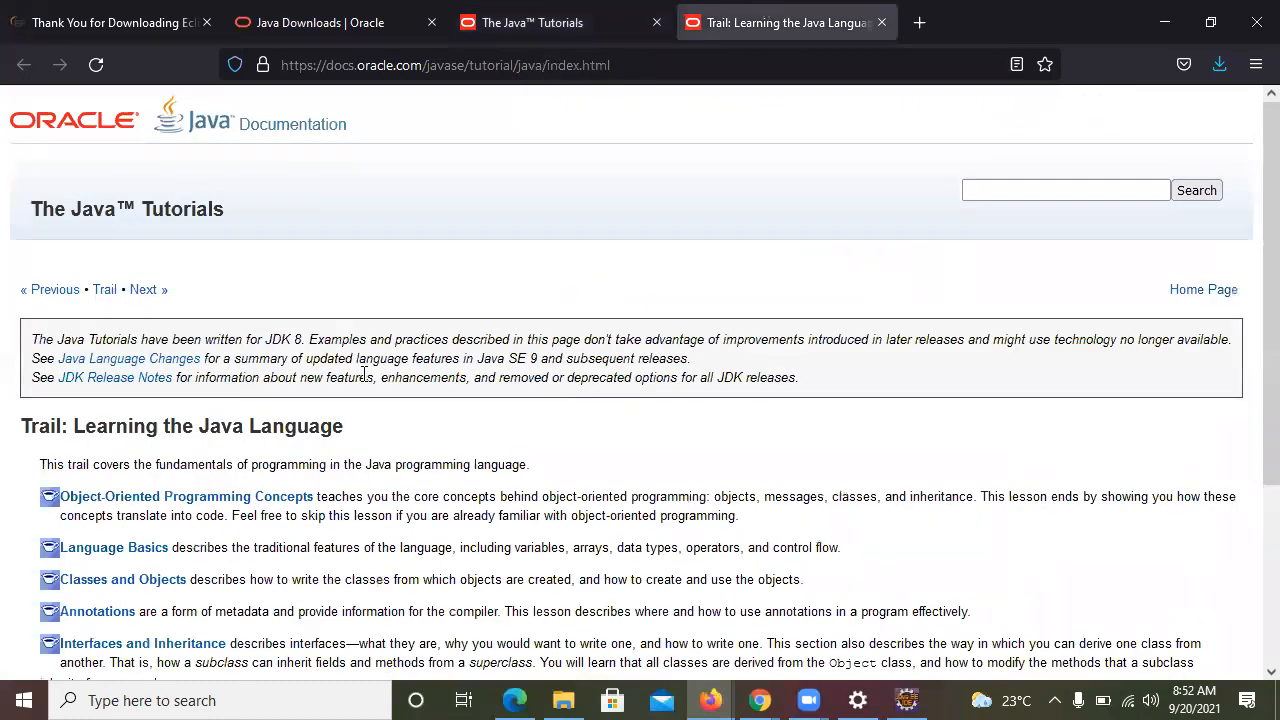
pyautogui.moveTo(1253, 445); pyautogui.dragTo(1253, 587)
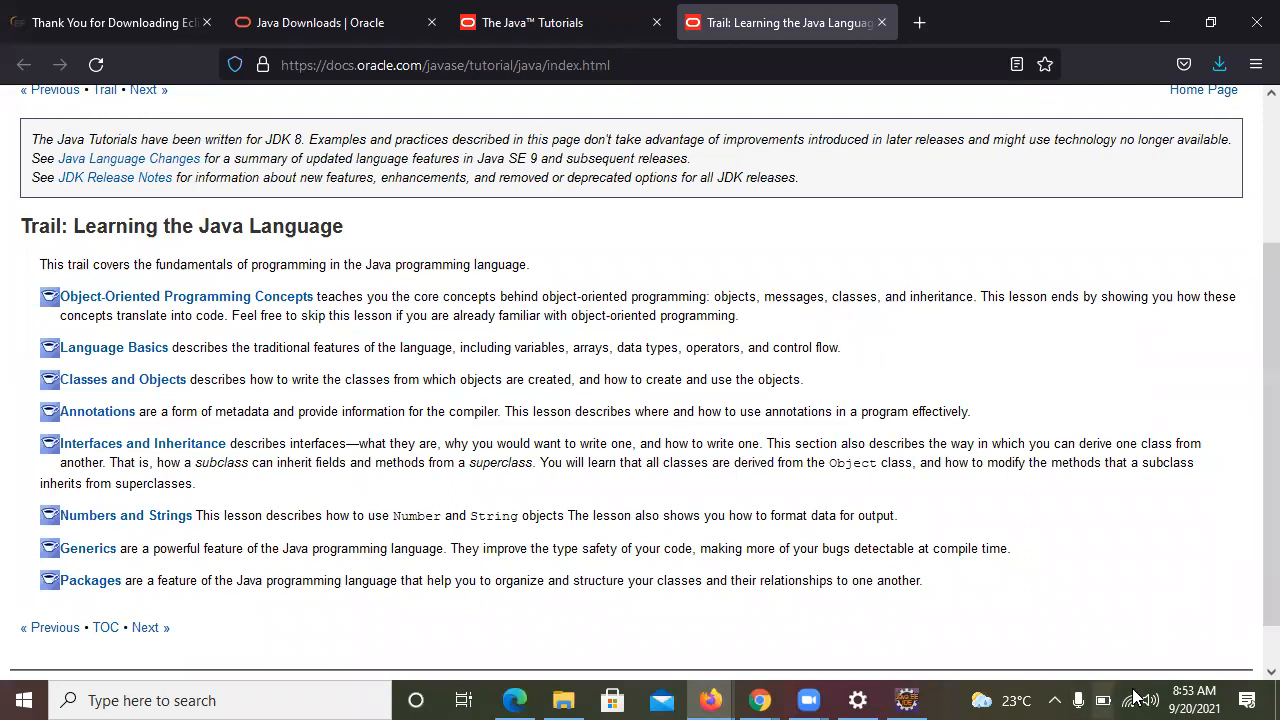
# Switch to File Explorer, view the jdk-17_windows-x64_bin installer in the Downloads folder, and minimize the window
pyautogui.click(563, 698)
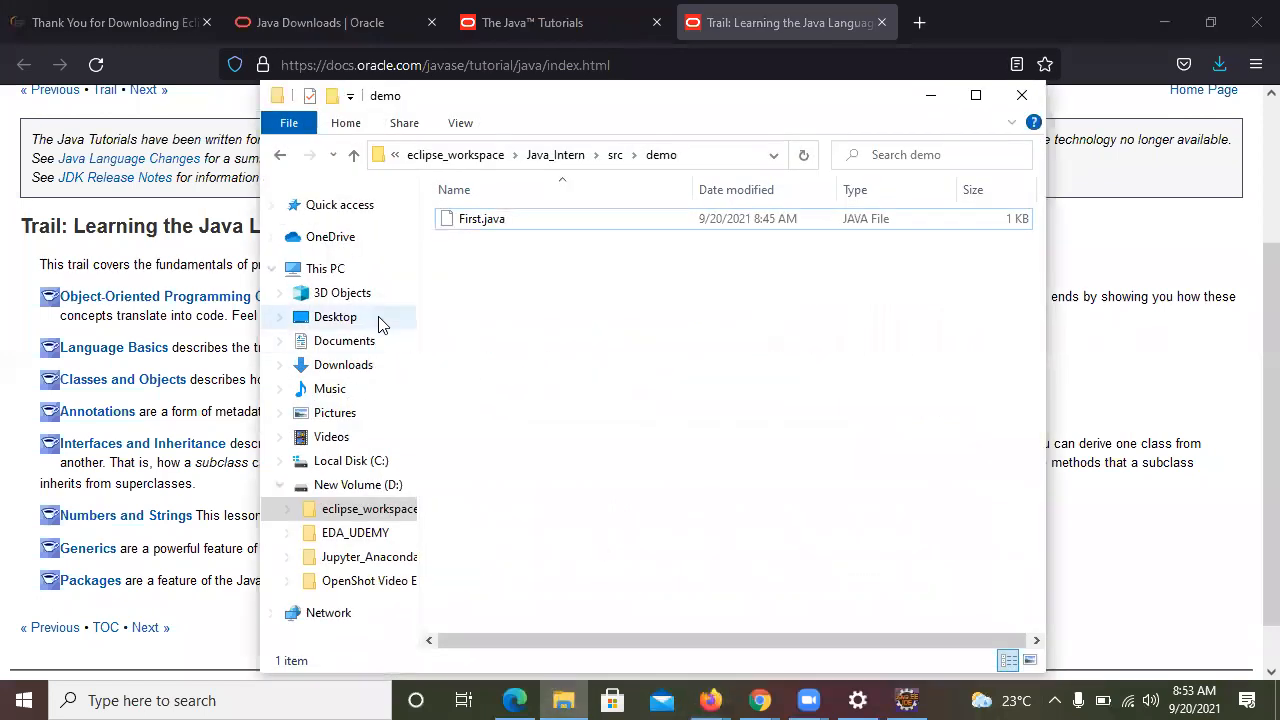
pyautogui.click(330, 364)
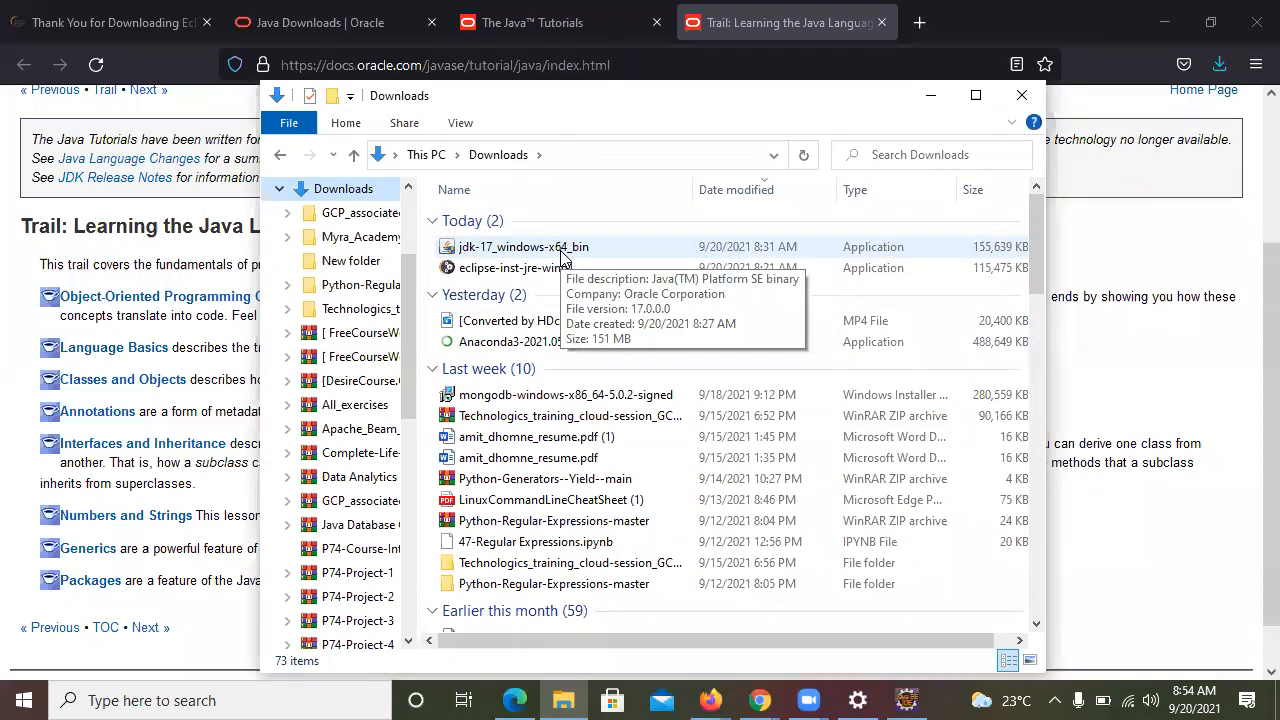
pyautogui.click(930, 96)
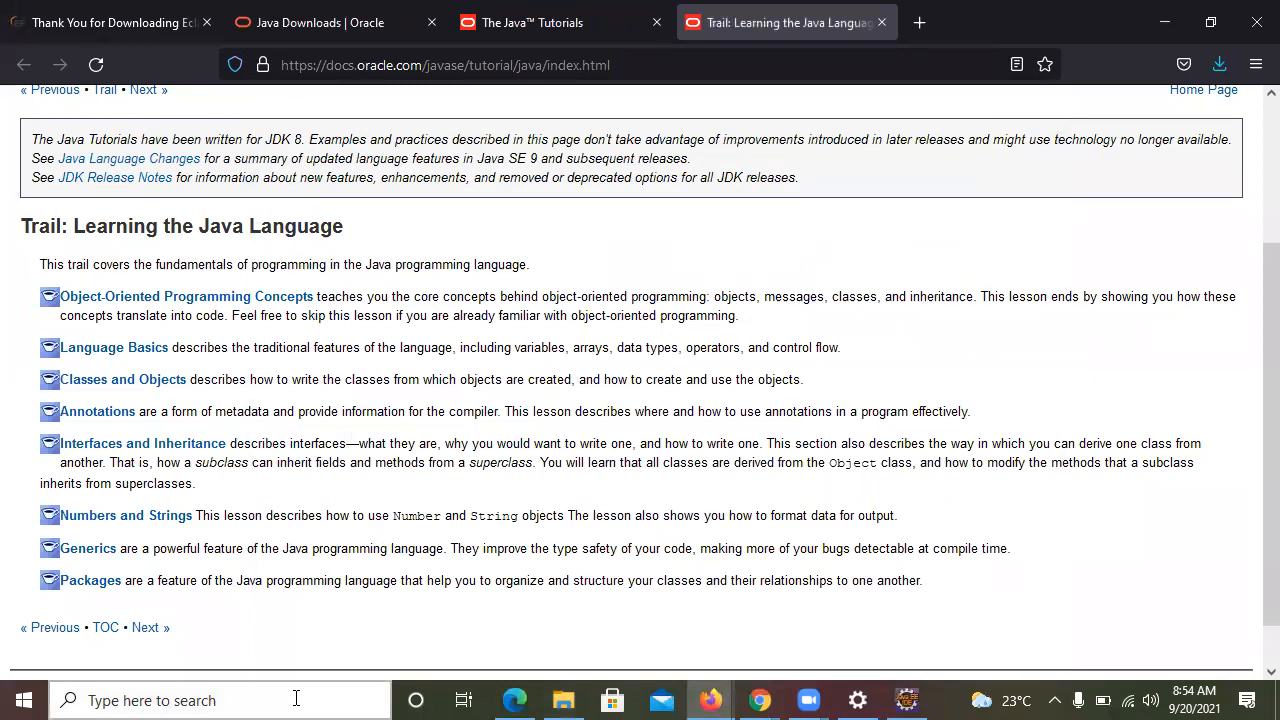
# Launch Command Prompt by running cmd from the Windows Run dialog, and maximize its window
pyautogui.press('super+r')
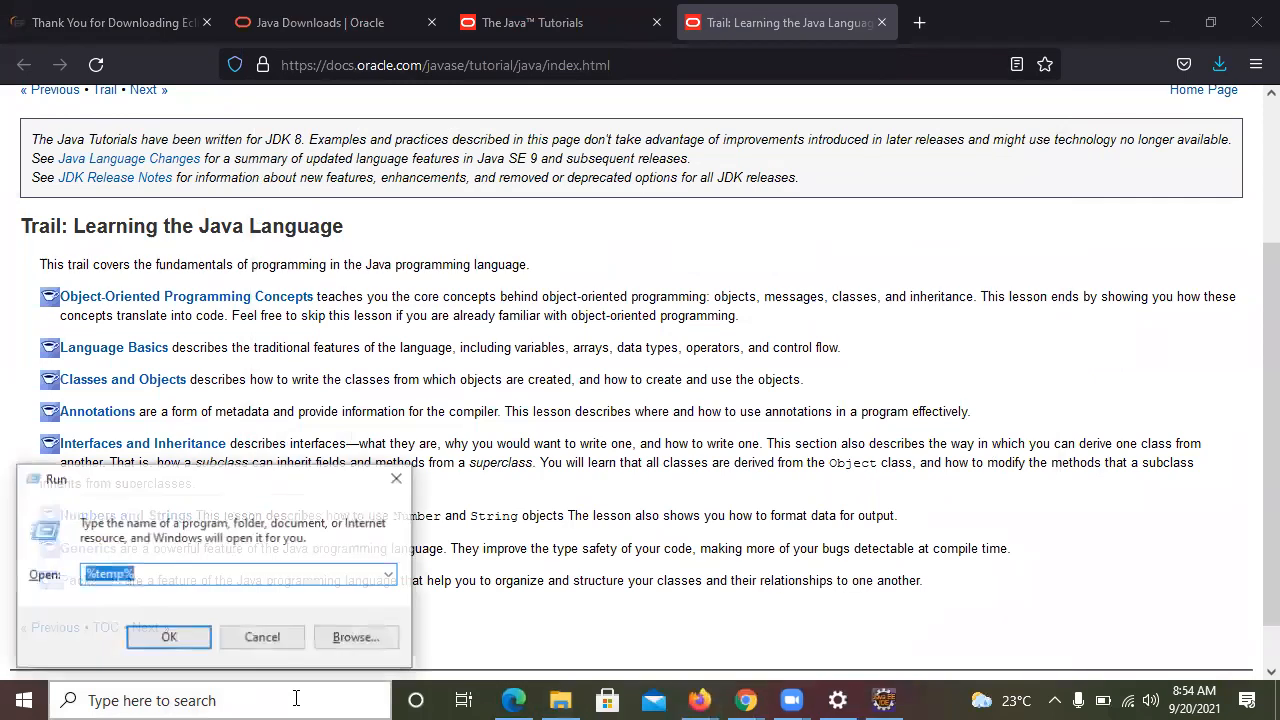
pyautogui.click(210, 577)
pyautogui.press('BackSpace')
pyautogui.press('BackSpace')
pyautogui.press('BackSpace')
pyautogui.press('BackSpace')
pyautogui.press('BackSpace')
pyautogui.press('BackSpace')
pyautogui.write('cmd')
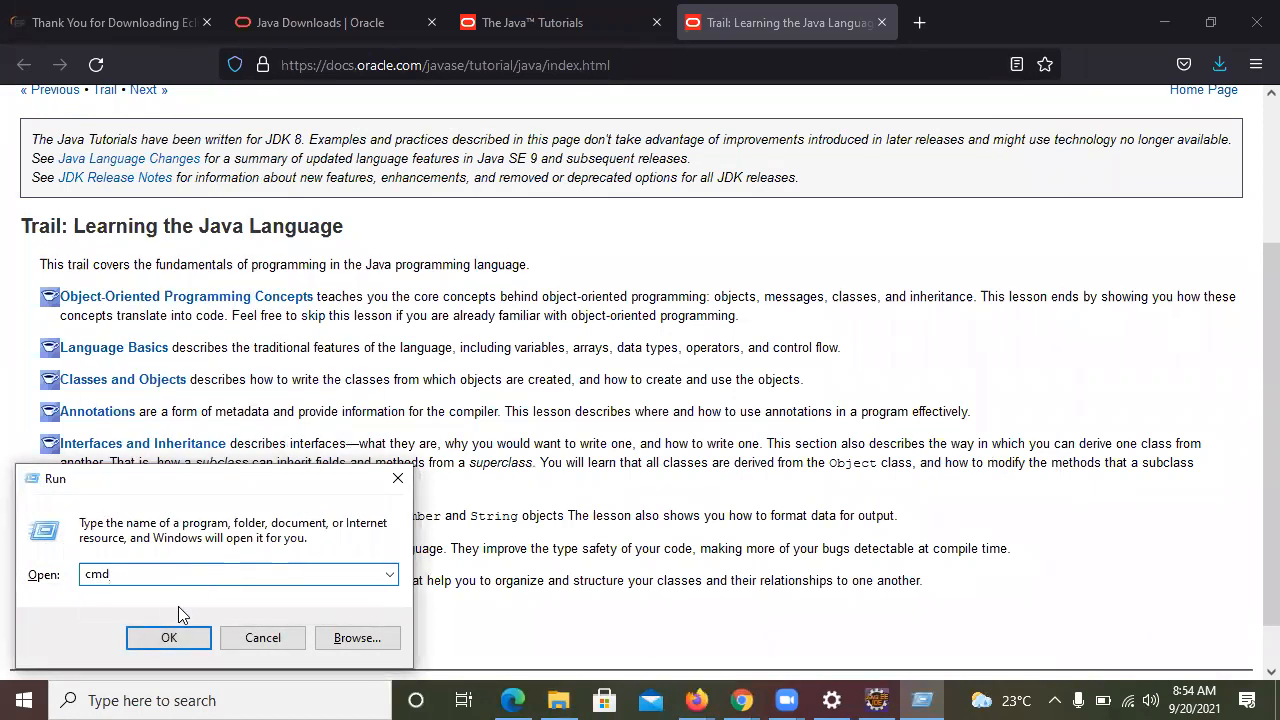
pyautogui.click(172, 636)
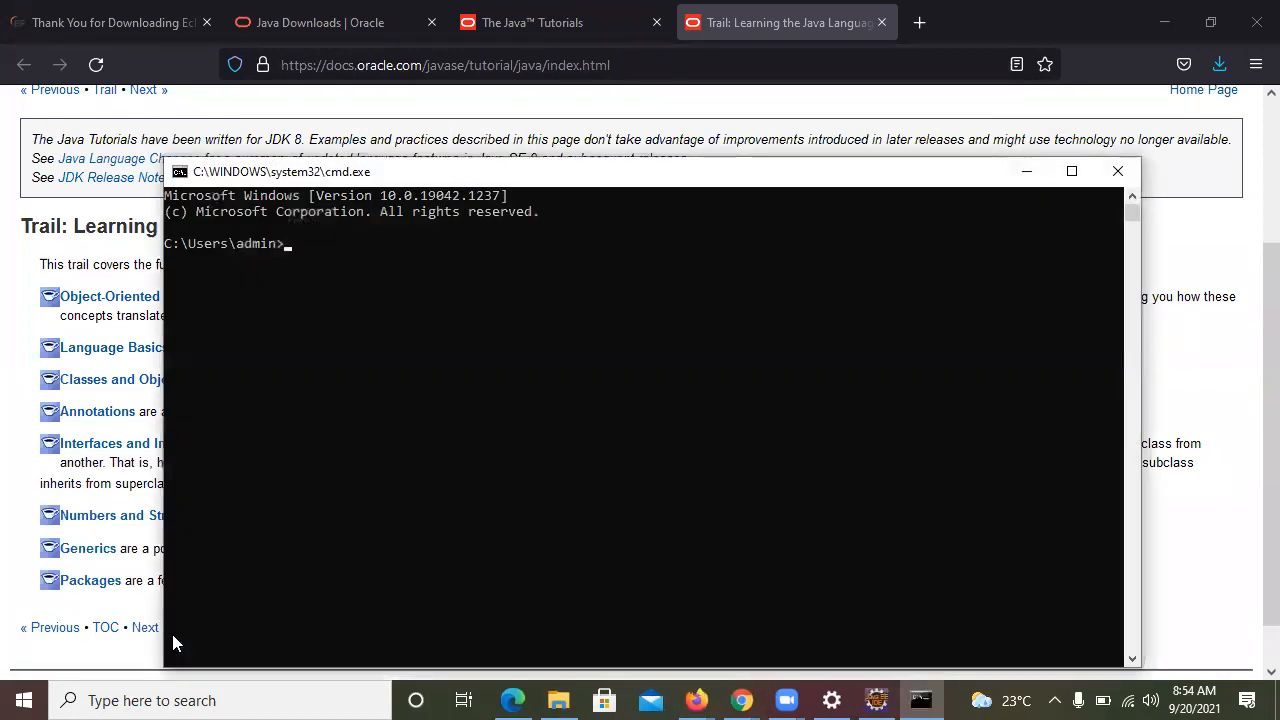
pyautogui.click(1080, 172)
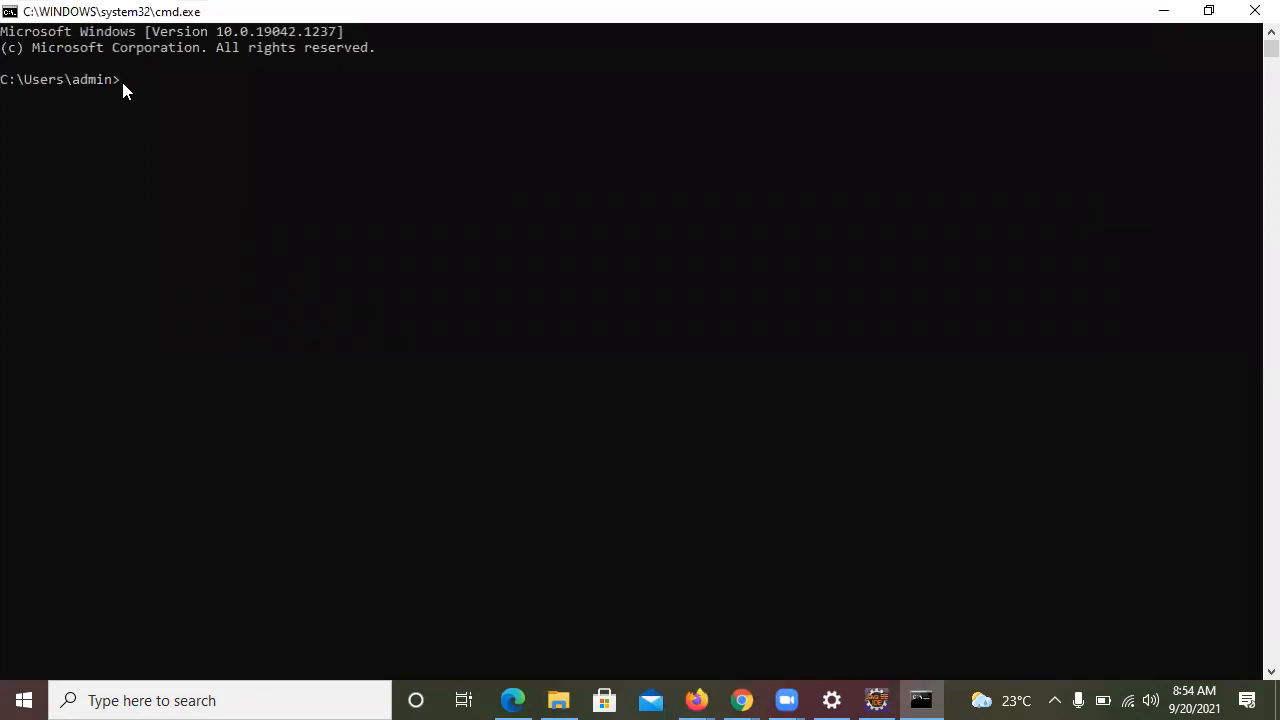
# Run the java and javac commands without arguments to check the JDK installation, and show the desktop
pyautogui.write('java')
pyautogui.press('Return')
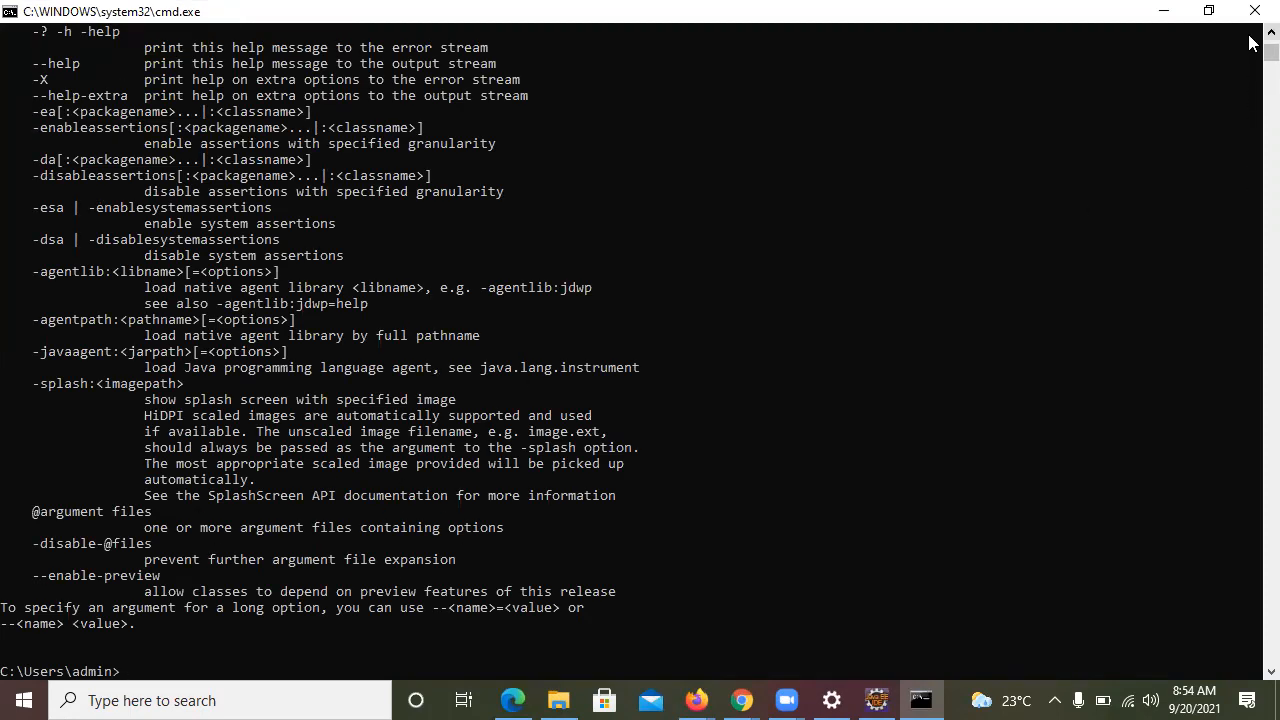
pyautogui.scroll(2, 1250, 43)
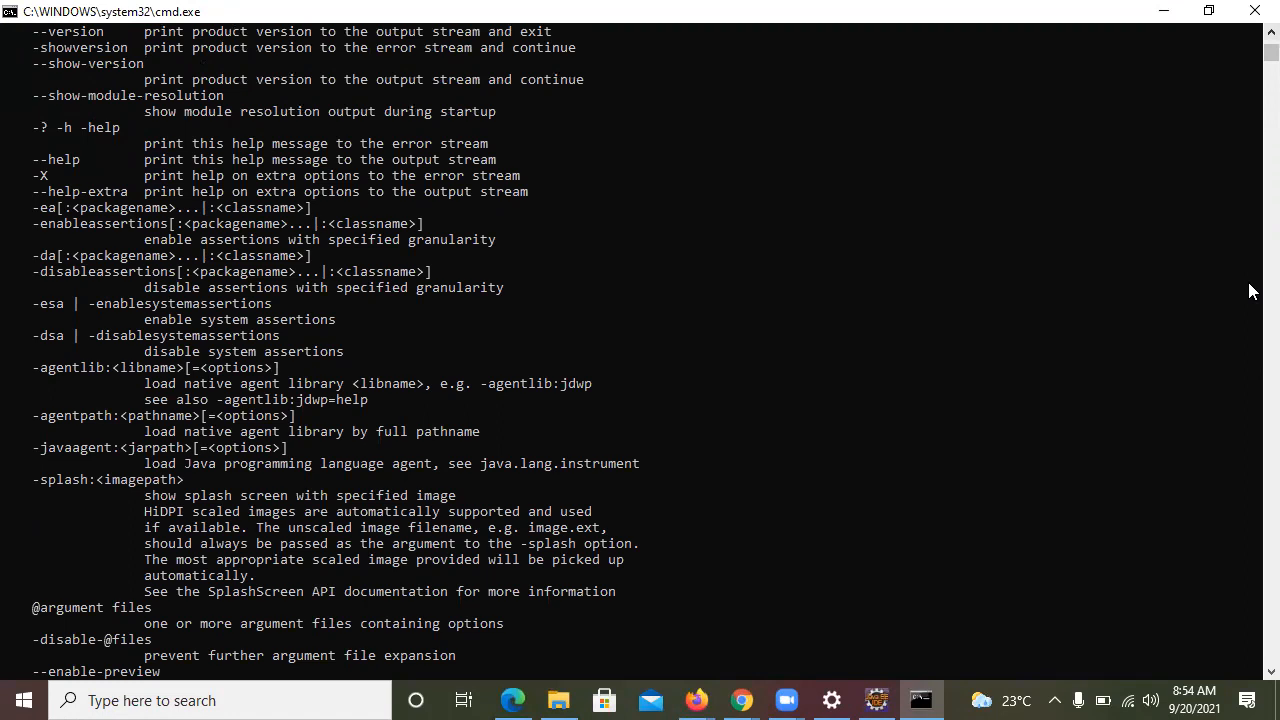
pyautogui.scroll(-2, 1248, 286)
pyautogui.write('javac')
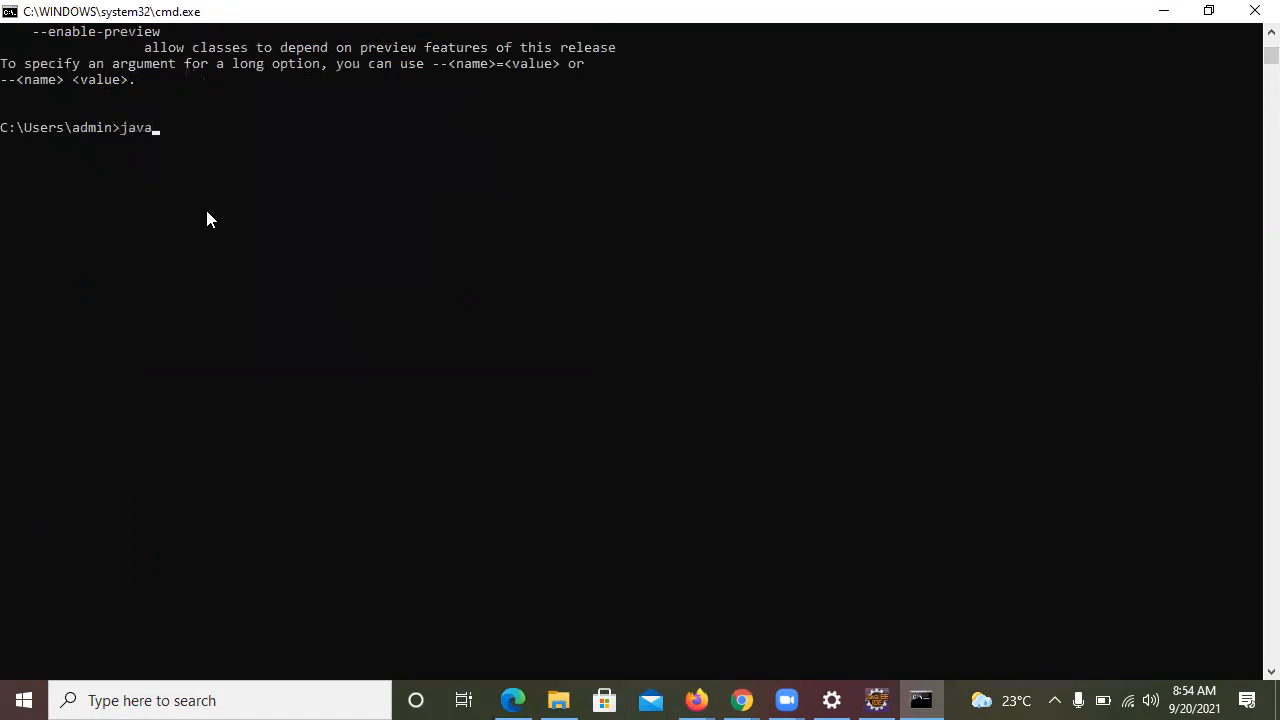
pyautogui.press('Return')
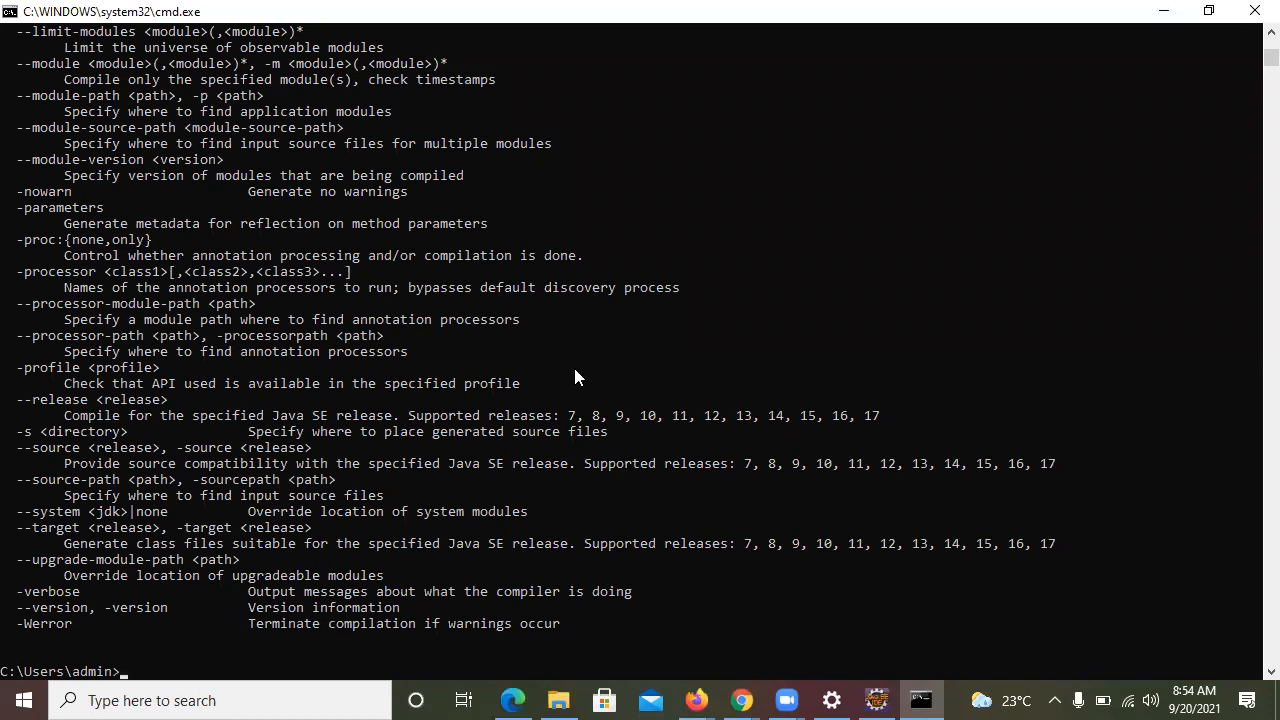
pyautogui.press('super+d')
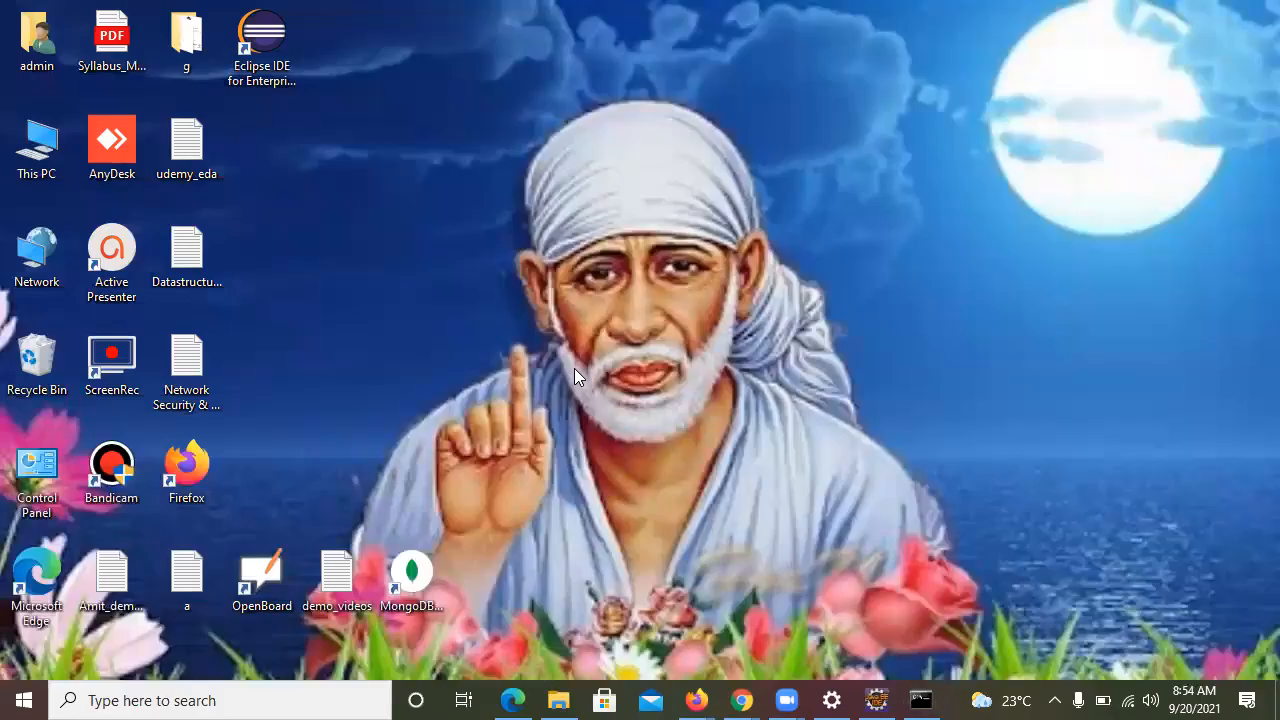
pyautogui.rightClick(53, 261)
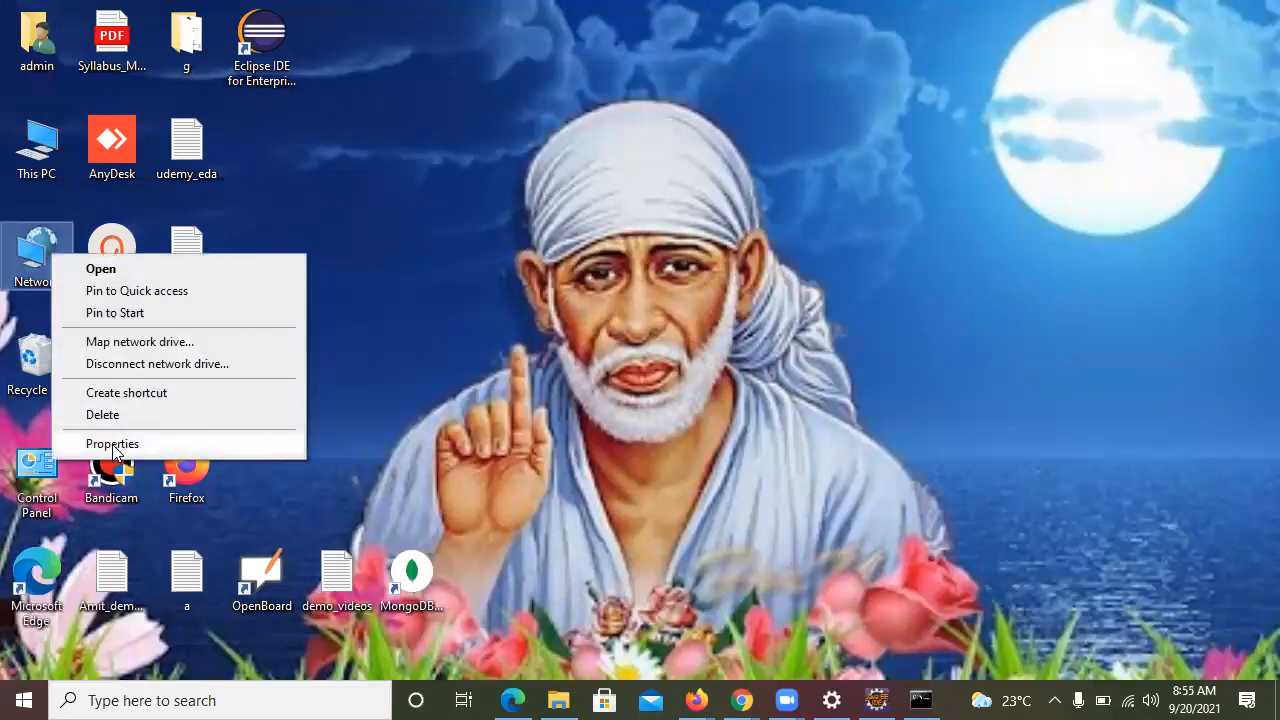
pyautogui.click(113, 445)
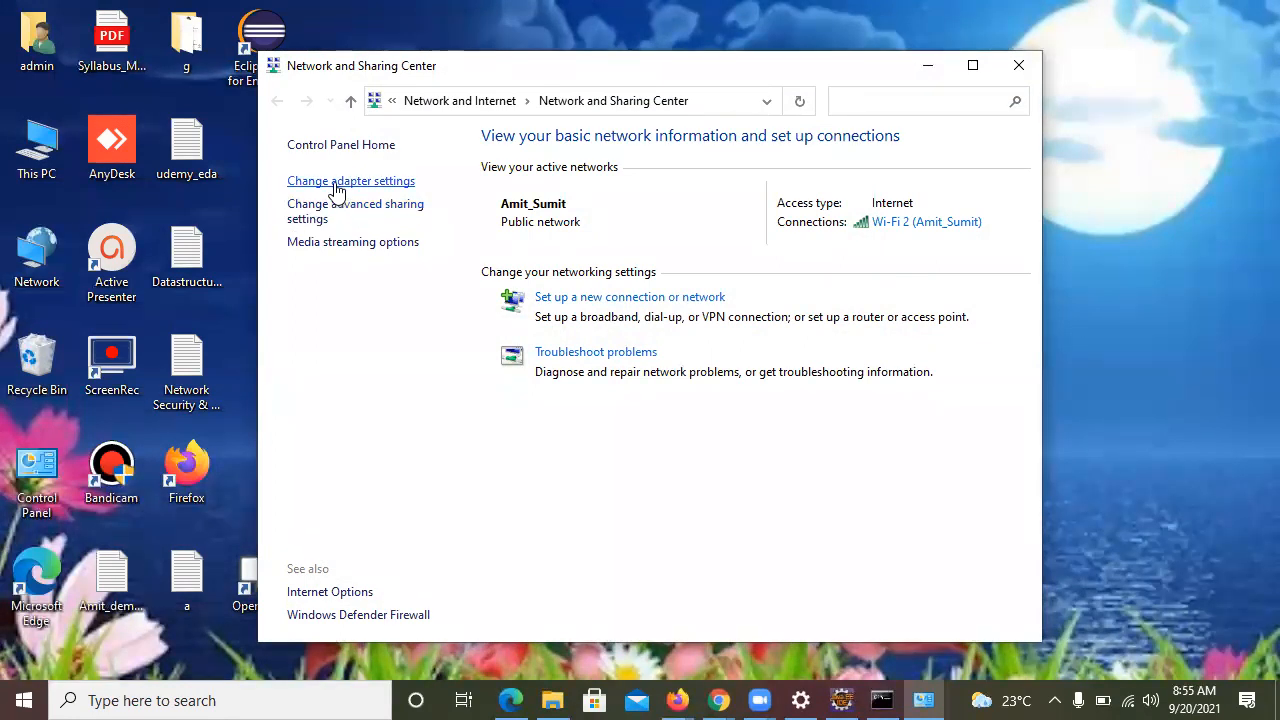
pyautogui.click(1018, 65)
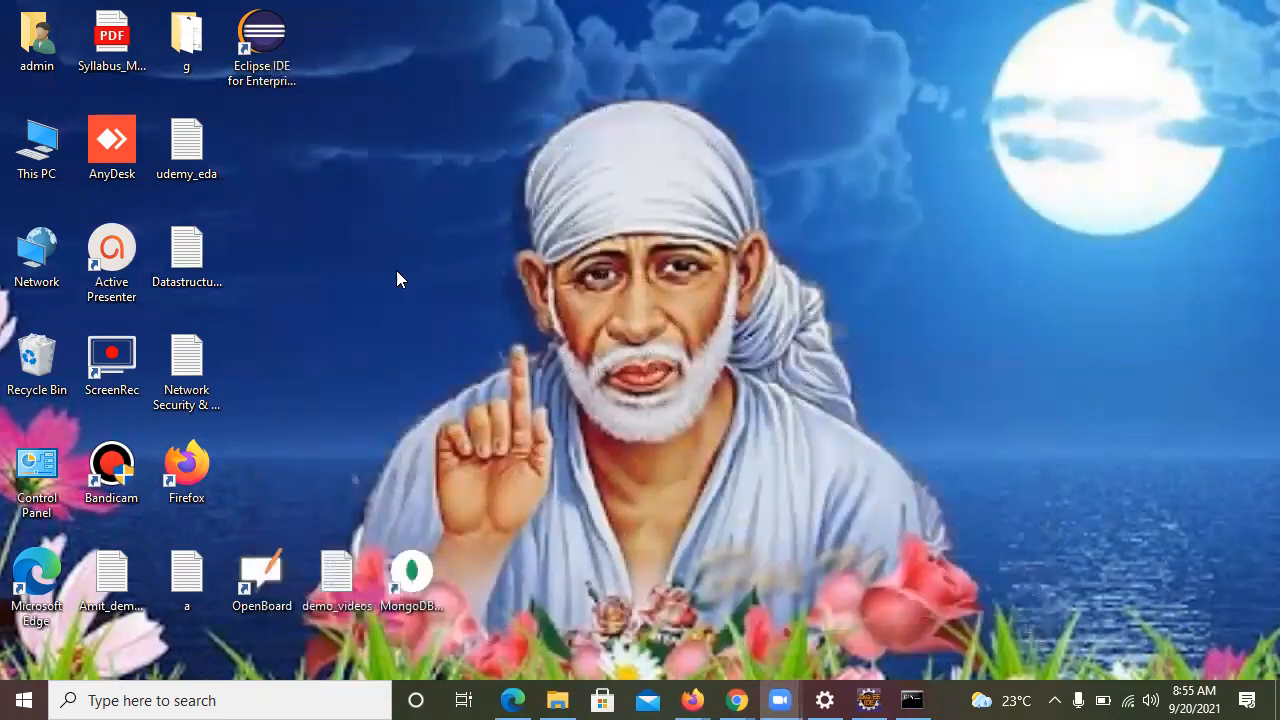
pyautogui.rightClick(37, 270)
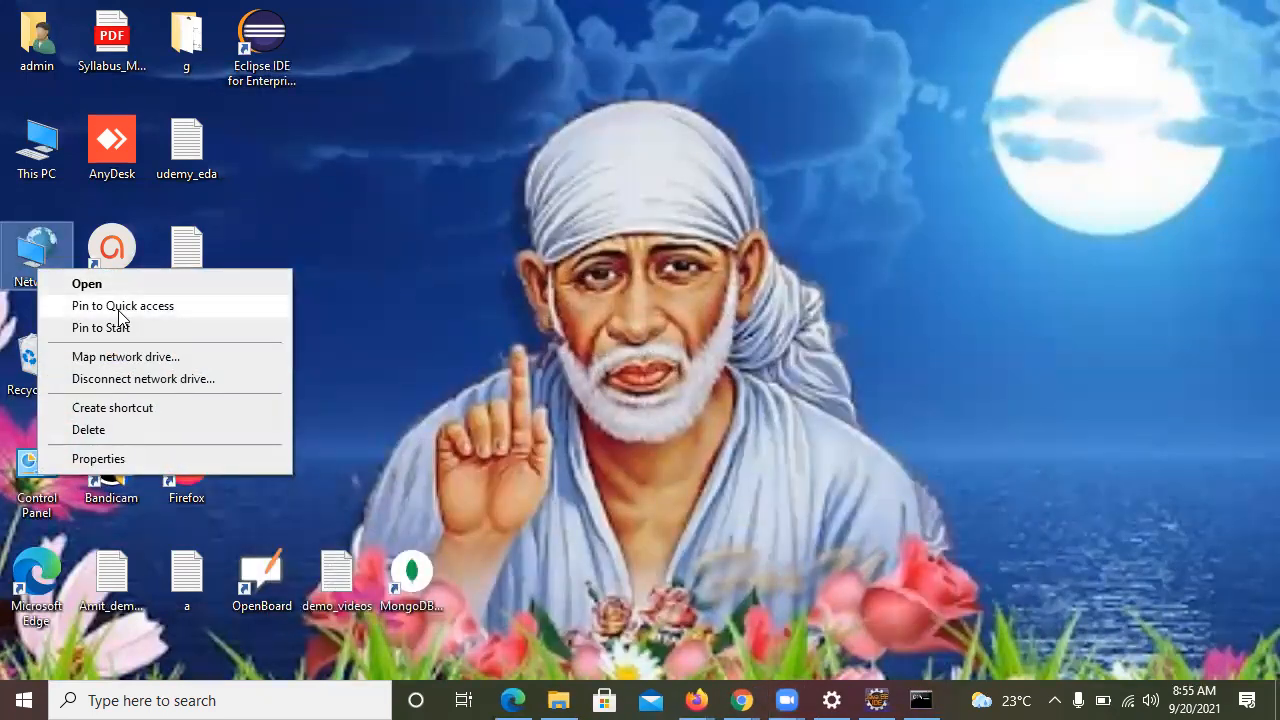
pyautogui.click(64, 285)
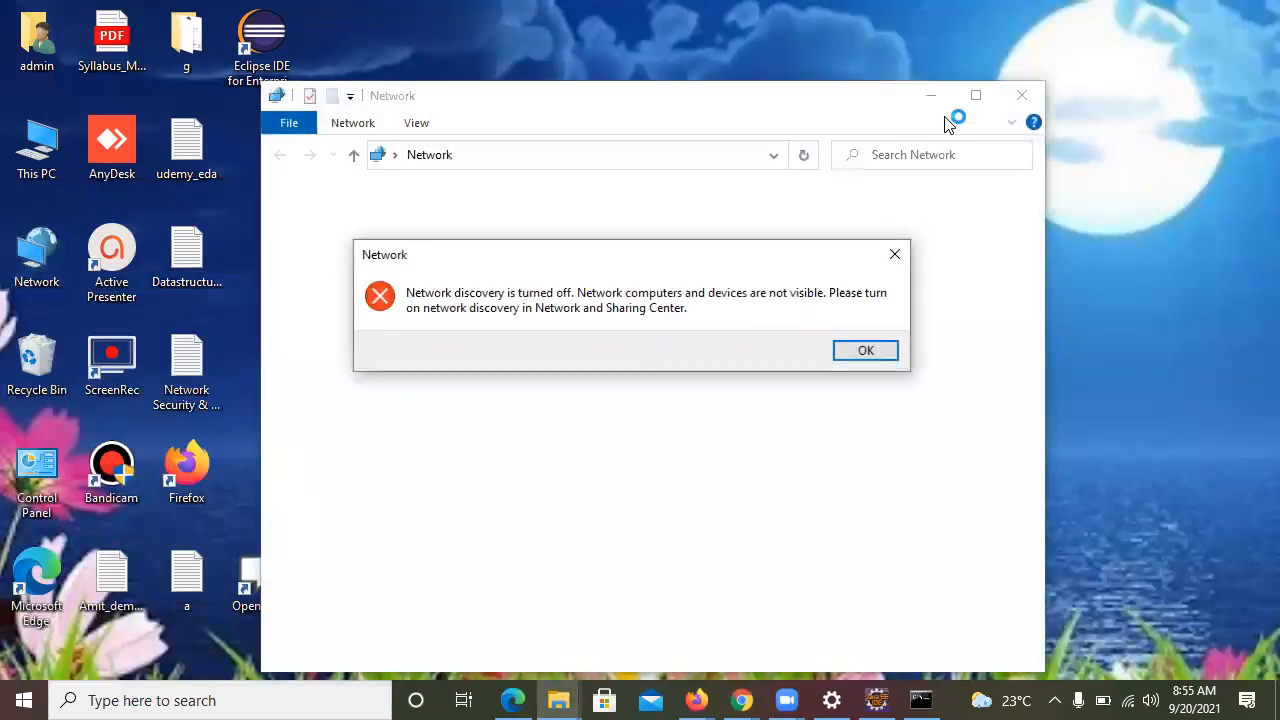
pyautogui.click(866, 350)
pyautogui.click(1021, 95)
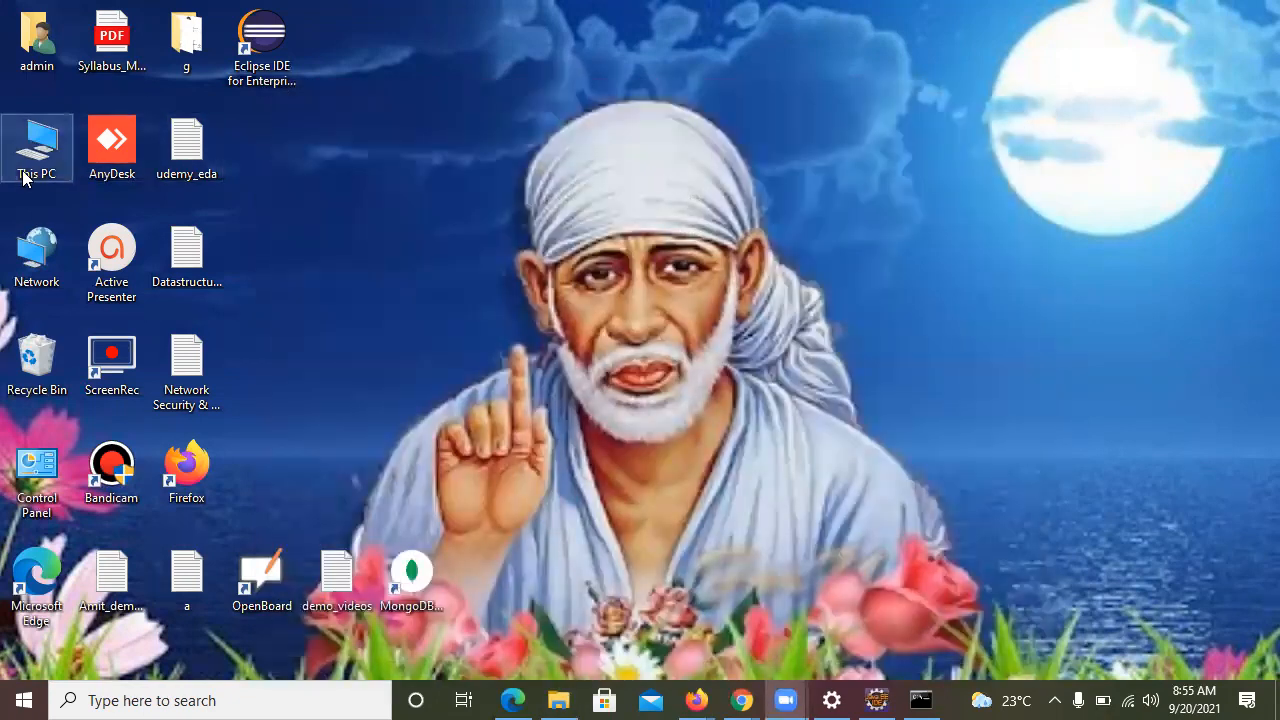
# Open the properties of This PC and view the device and Windows specifications on the About page
pyautogui.rightClick(24, 168)
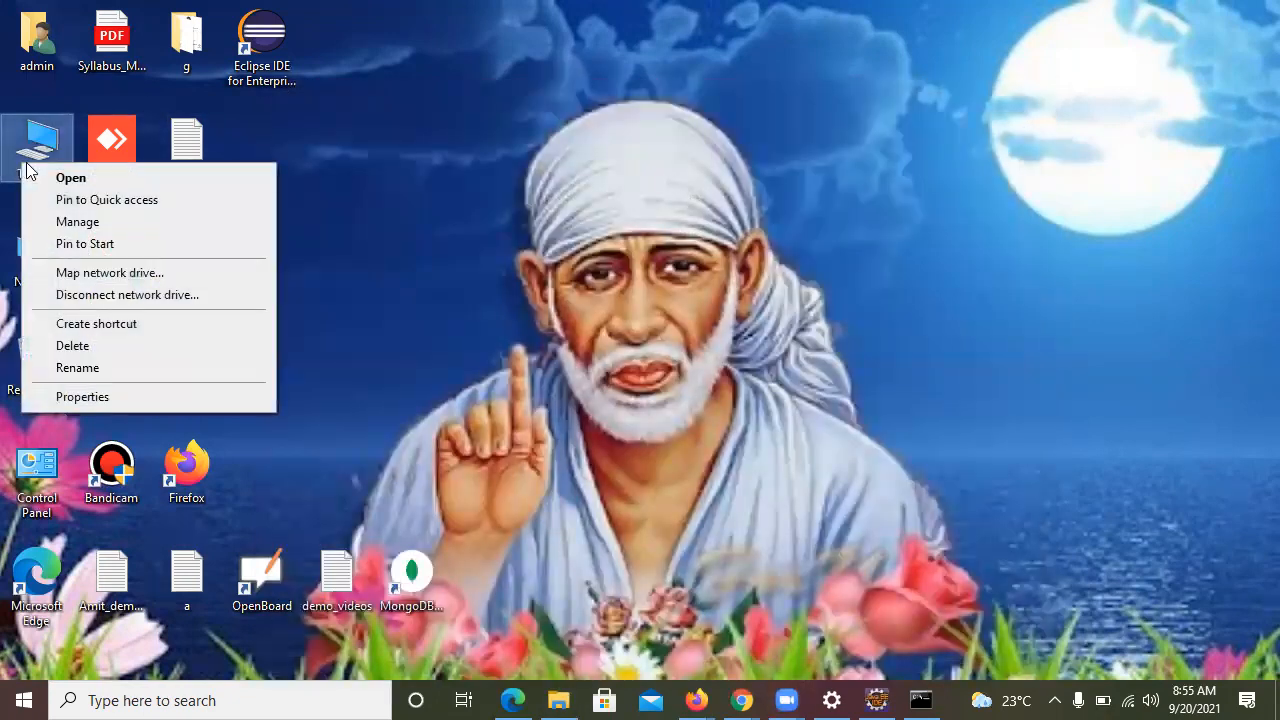
pyautogui.click(76, 397)
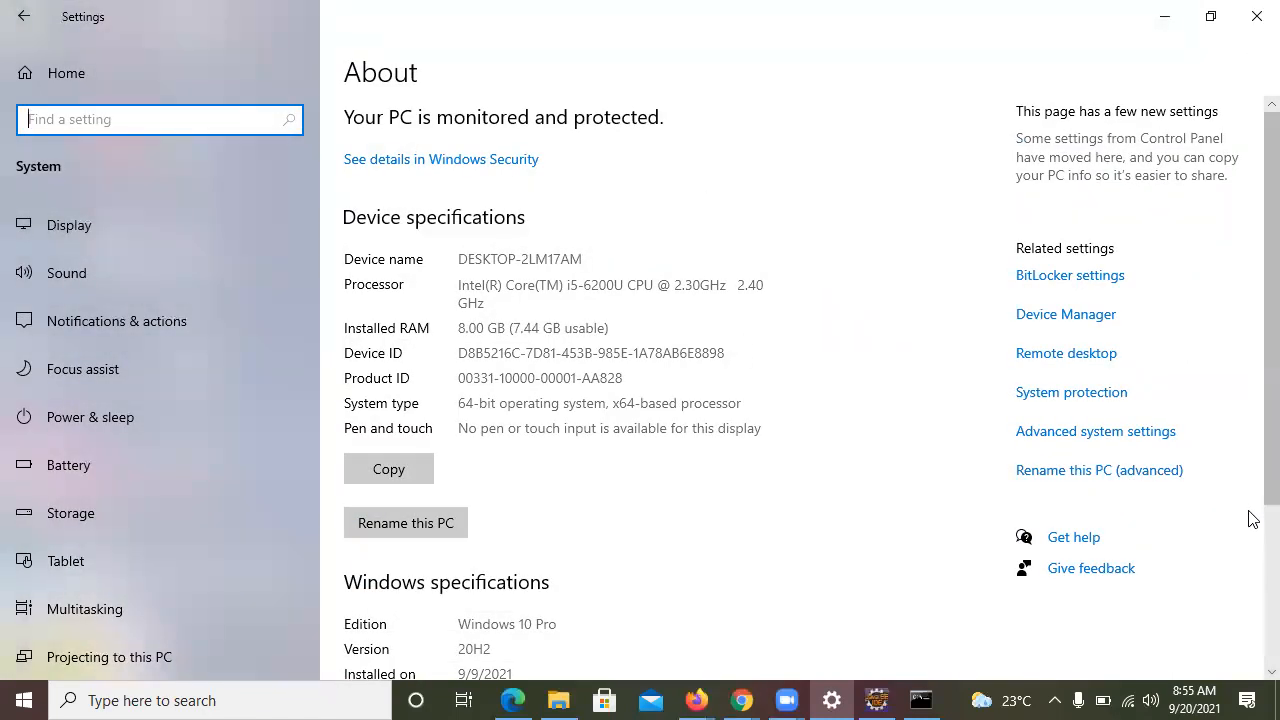
pyautogui.scroll(-3, 1249, 517)
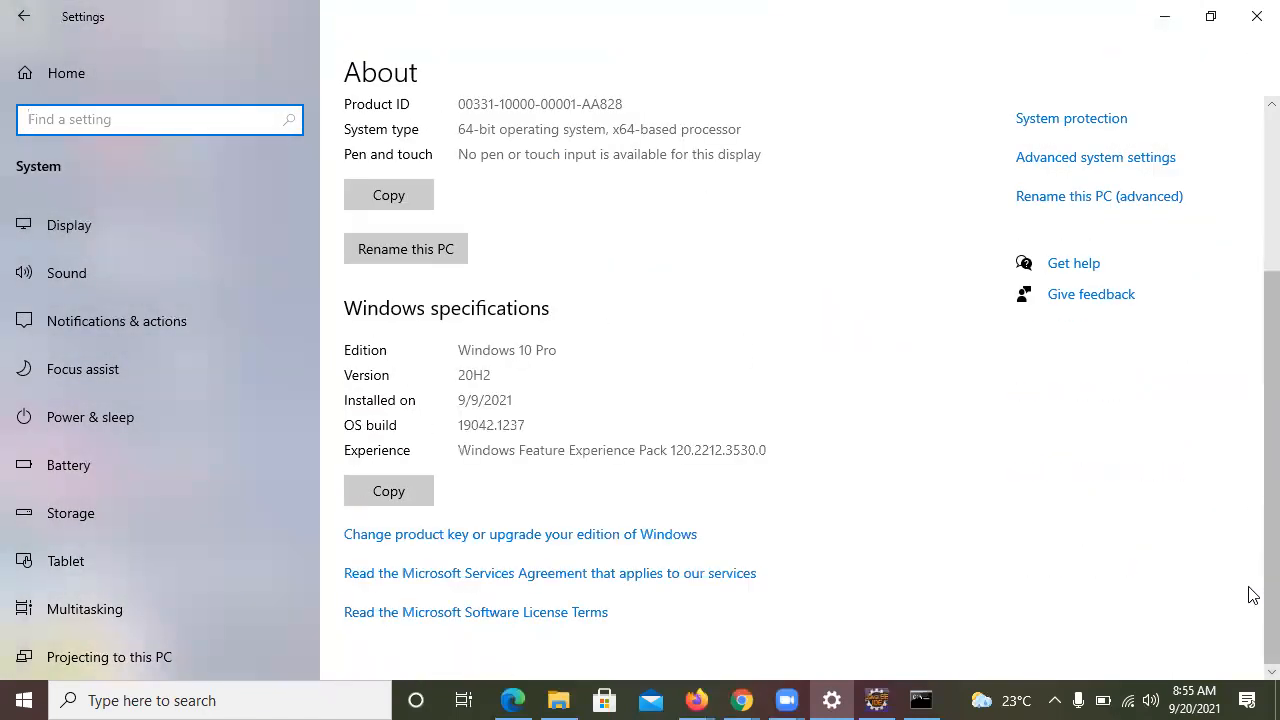
# Search Windows for "adavnced system"
pyautogui.click(151, 697)
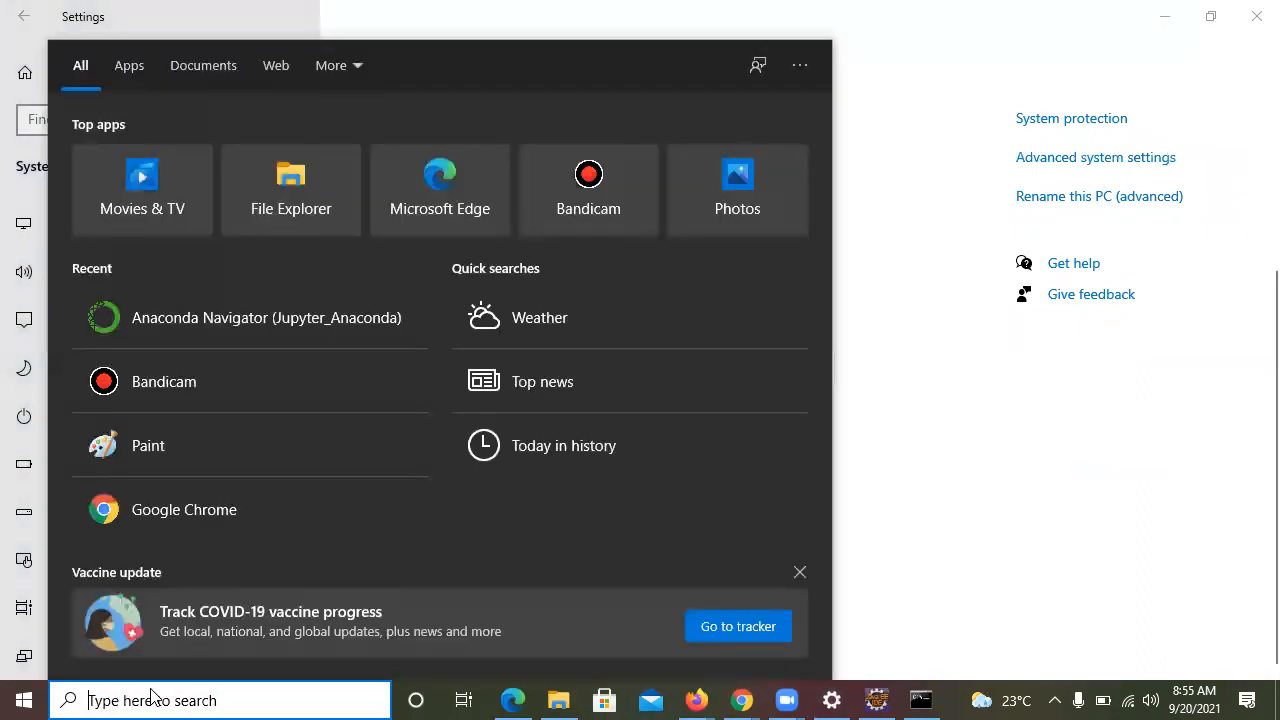
pyautogui.write('adavnc')
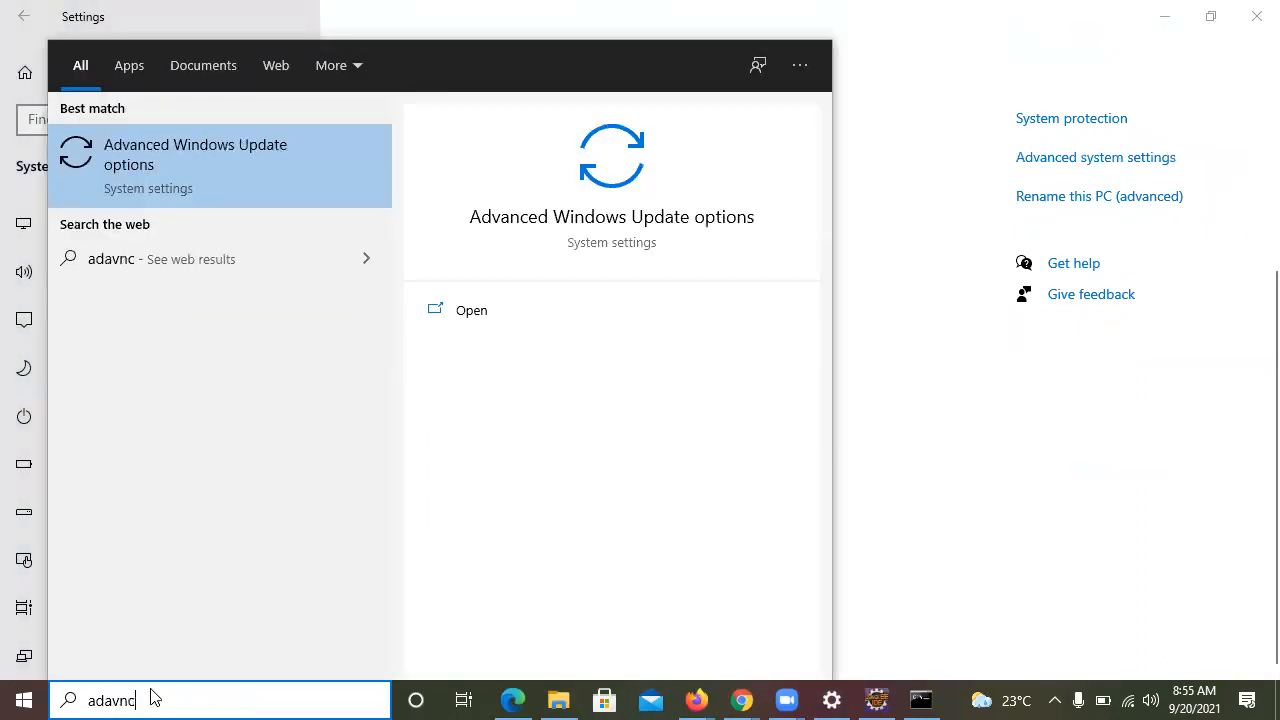
pyautogui.write('ed sys')
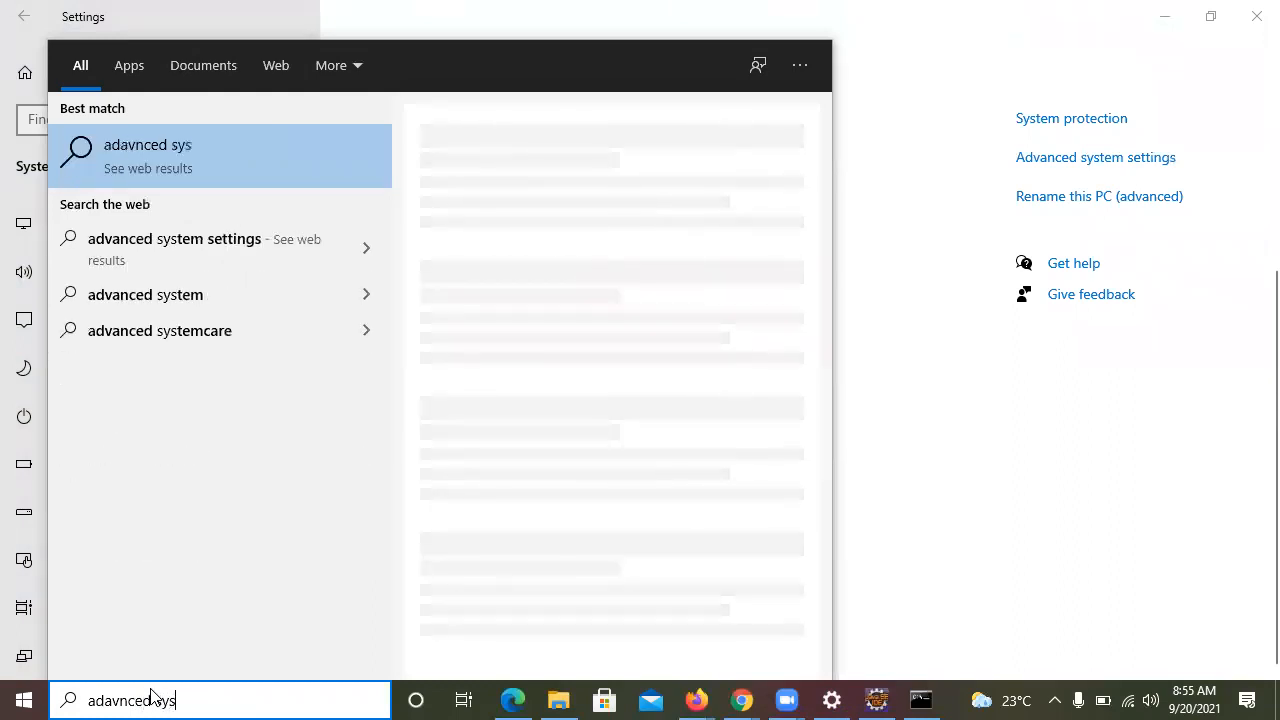
pyautogui.write('tem')
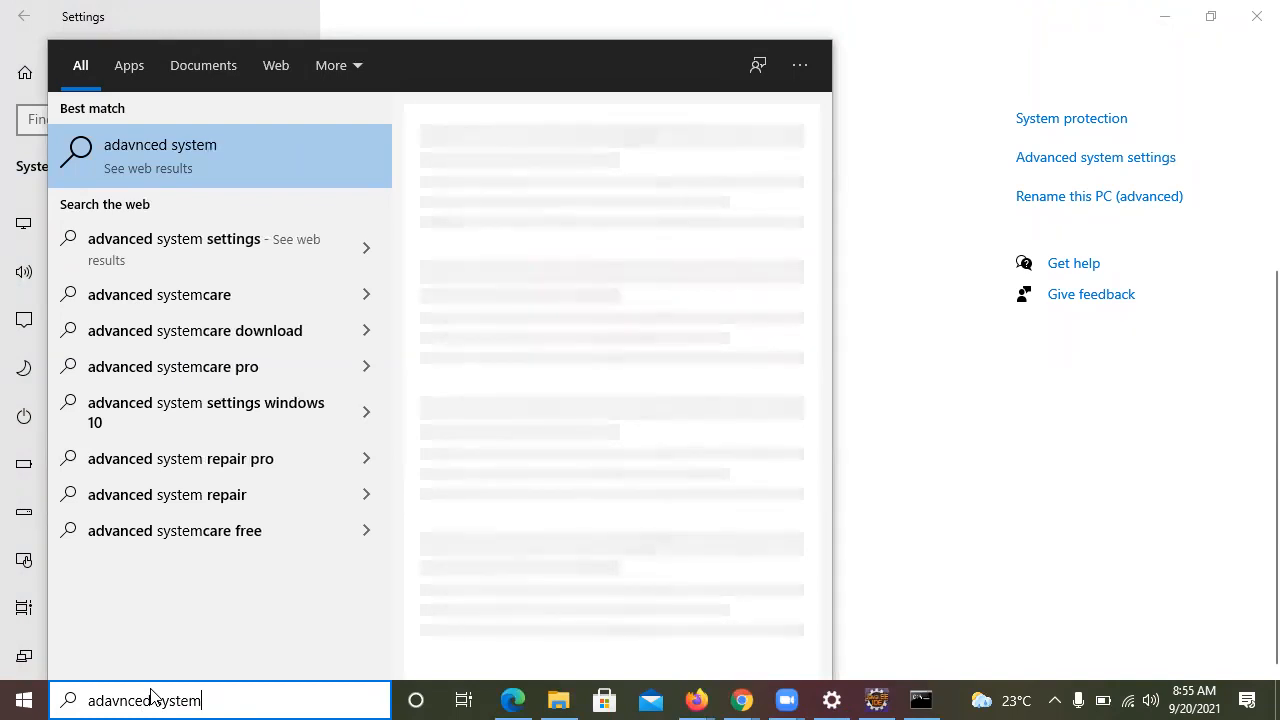
# Replace the misspelled Windows search term with "advanced"
pyautogui.press('BackSpace')
pyautogui.press('BackSpace')
pyautogui.press('BackSpace')
pyautogui.press('BackSpace')
pyautogui.press('BackSpace')
pyautogui.press('BackSpace')
pyautogui.press('BackSpace')
pyautogui.press('BackSpace')
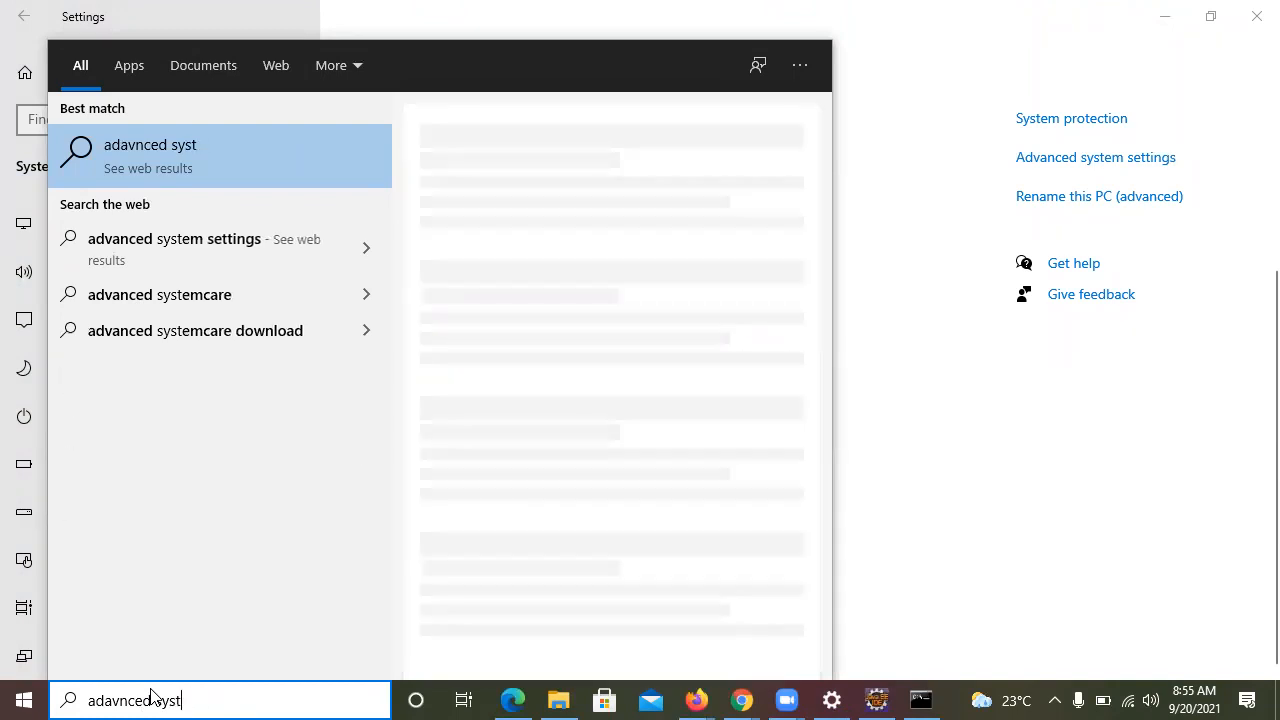
pyautogui.press('BackSpace')
pyautogui.press('BackSpace')
pyautogui.press('BackSpace')
pyautogui.press('BackSpace')
pyautogui.press('BackSpace')
pyautogui.press('BackSpace')
pyautogui.write('van')
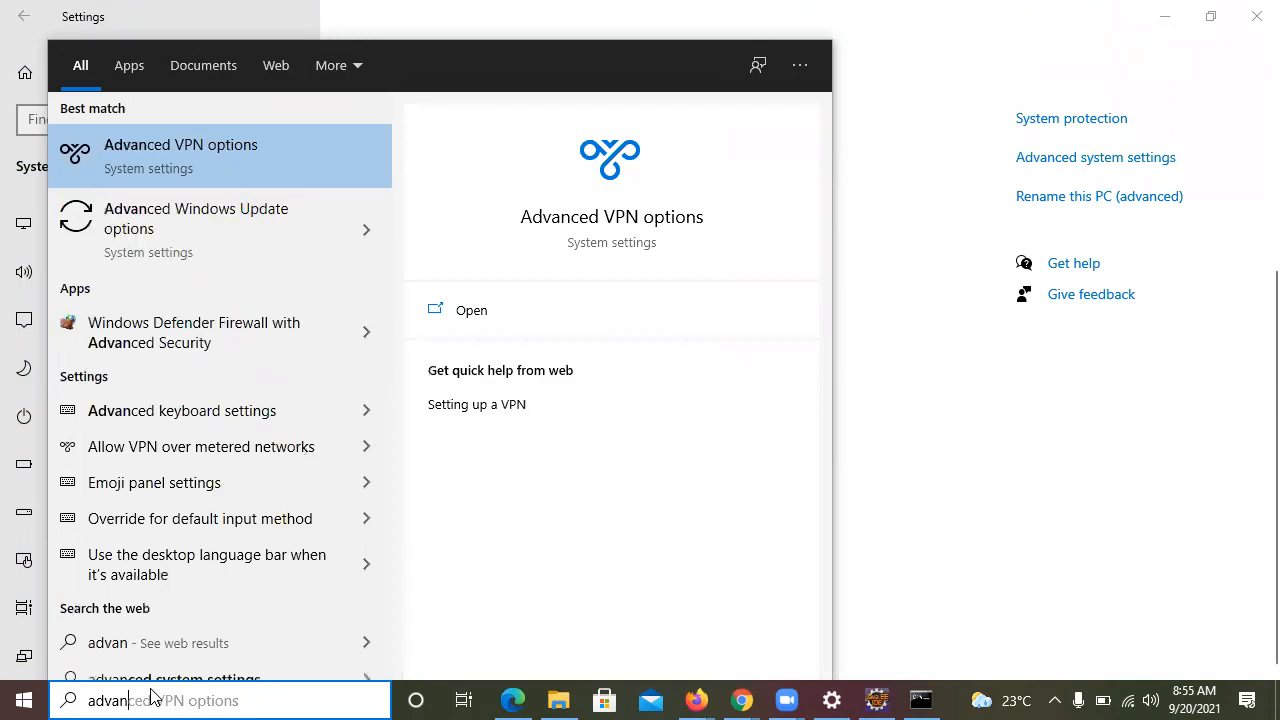
pyautogui.write('ced')
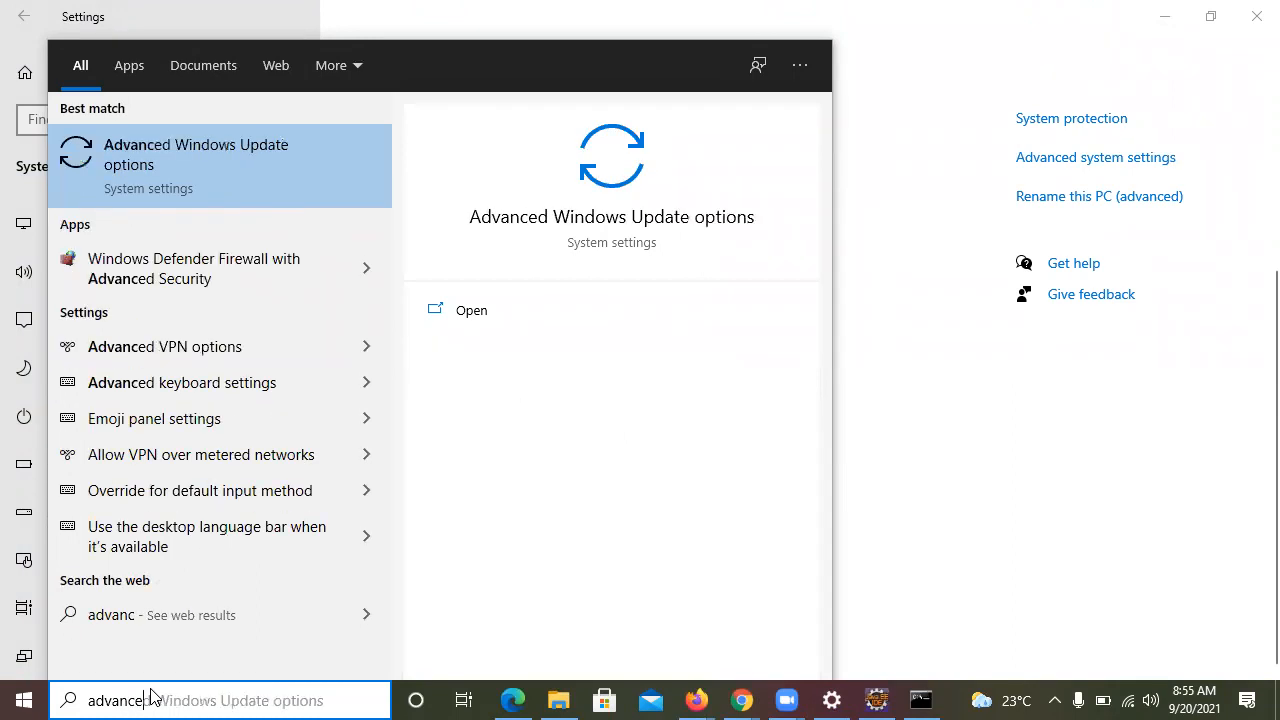